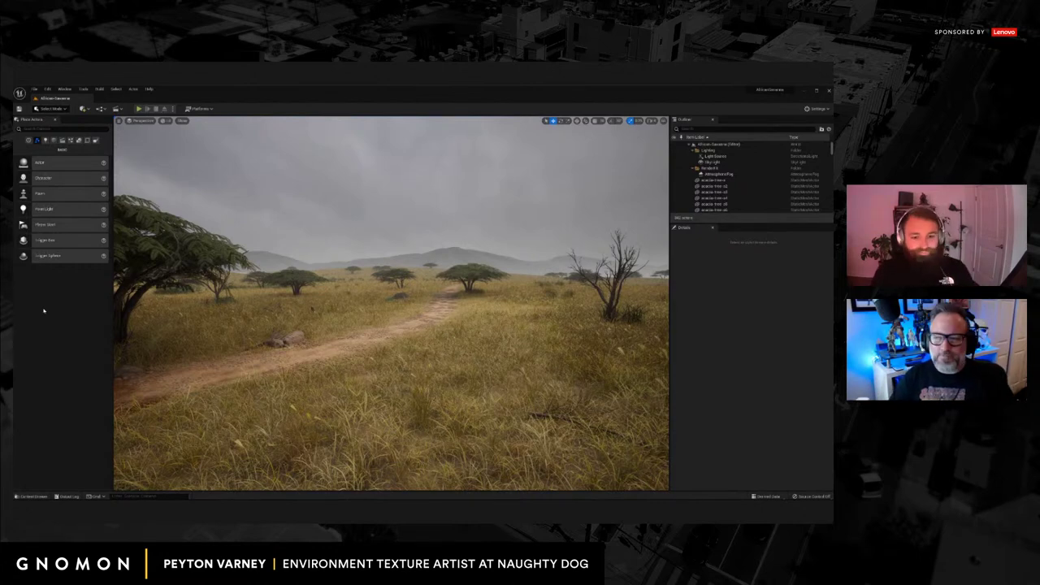
Survey the savanna scene, from the dirt path and distant acacias to the waterhole with the large tree.
{"action": "key", "text": "w"}
{"action": "right_click_drag", "start_coordinate": [422, 308], "coordinate": [439, 346]}
{"action": "key", "text": "d"}
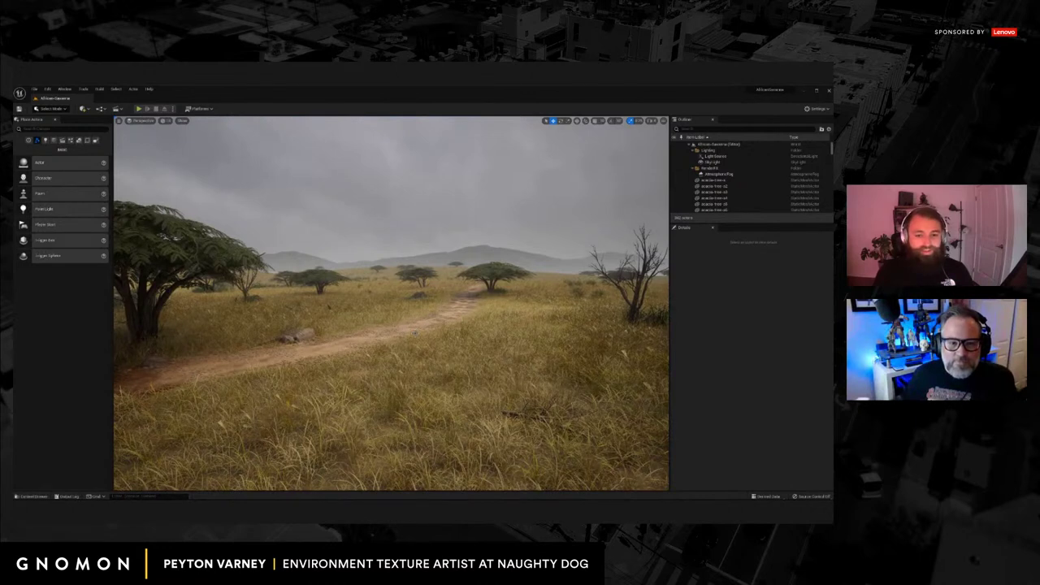
{"action": "right_click_drag", "start_coordinate": [429, 340], "coordinate": [426, 336]}
{"action": "key", "text": "d"}
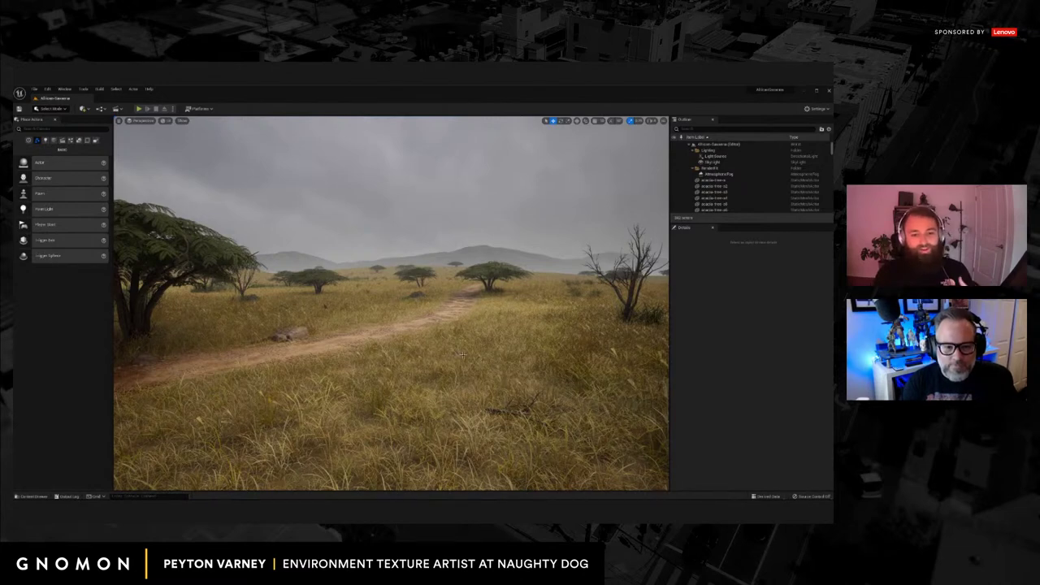
{"action": "right_click_drag", "start_coordinate": [446, 384], "coordinate": [468, 381]}
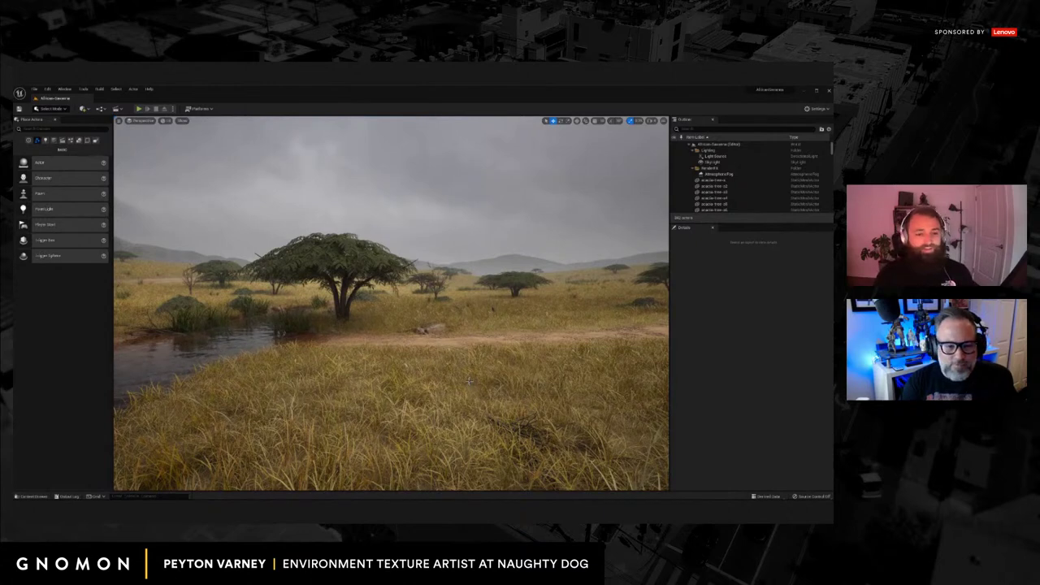
{"action": "mouse_move", "coordinate": [456, 380]}
{"action": "right_mouse_down"}
{"action": "mouse_move", "coordinate": [490, 381]}
{"action": "mouse_move", "coordinate": [461, 377]}
{"action": "right_mouse_up"}
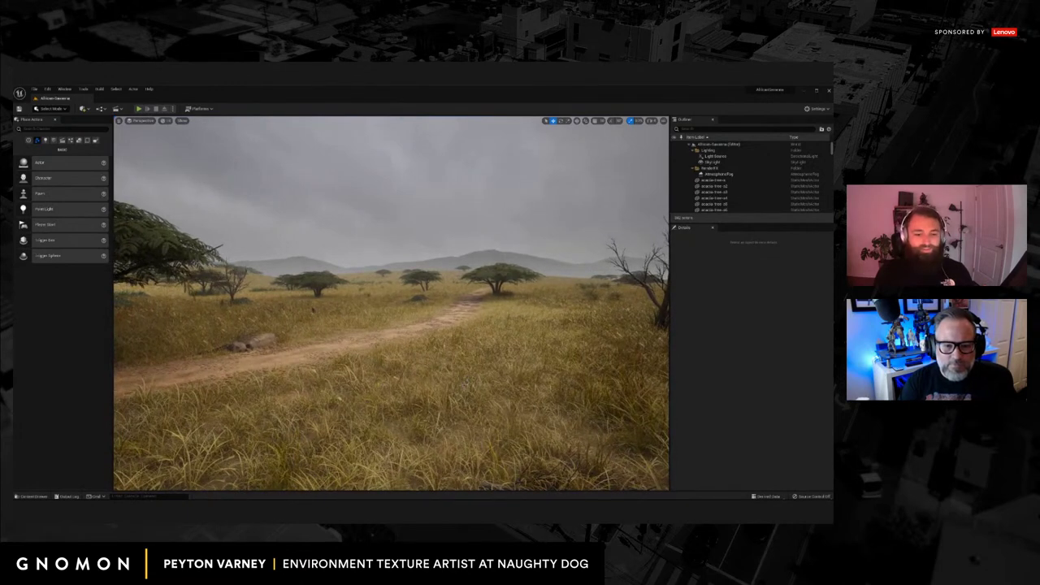
{"action": "mouse_move", "coordinate": [433, 415]}
{"action": "right_mouse_down"}
{"action": "mouse_move", "coordinate": [446, 418]}
{"action": "mouse_move", "coordinate": [435, 414]}
{"action": "right_mouse_up"}
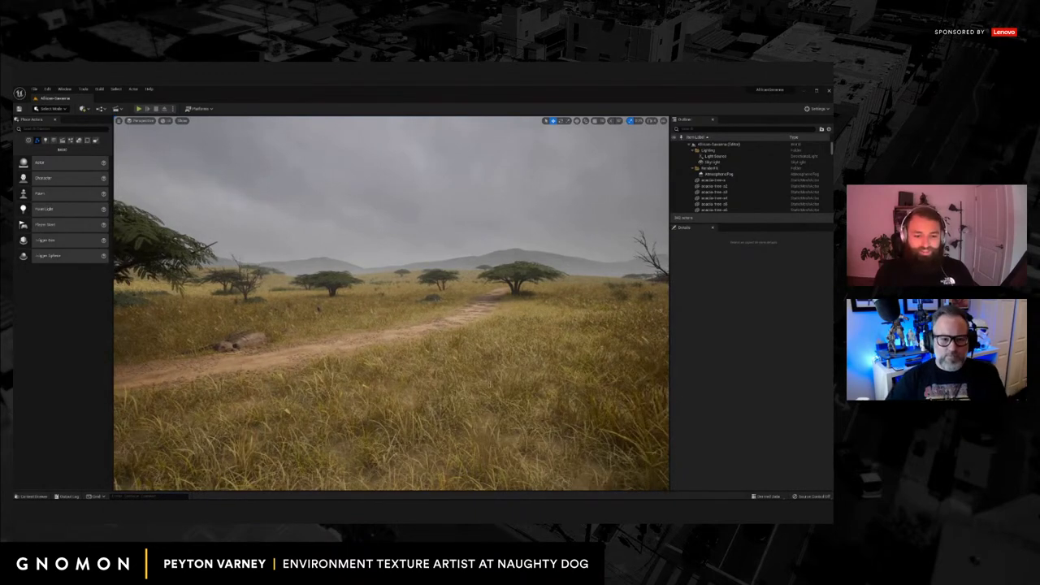
{"action": "middle_click_drag", "start_coordinate": [409, 420], "coordinate": [454, 428]}
{"action": "right_click_drag", "start_coordinate": [453, 429], "coordinate": [479, 403]}
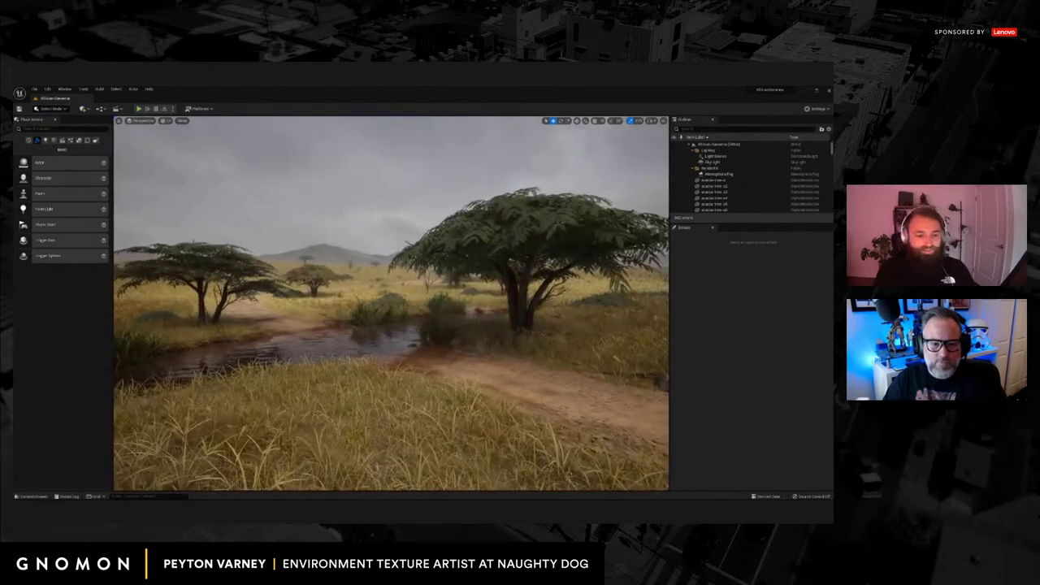
Open the forest level from the project's Content folder and look over its roots, stream and plants.
{"action": "left_click", "coordinate": [34, 495]}
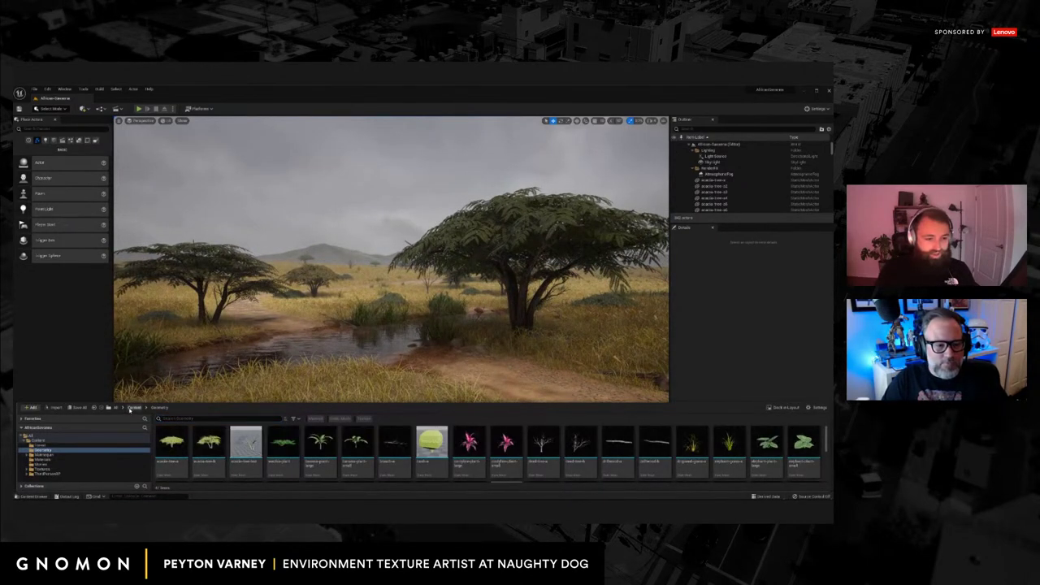
{"action": "left_click", "coordinate": [130, 408]}
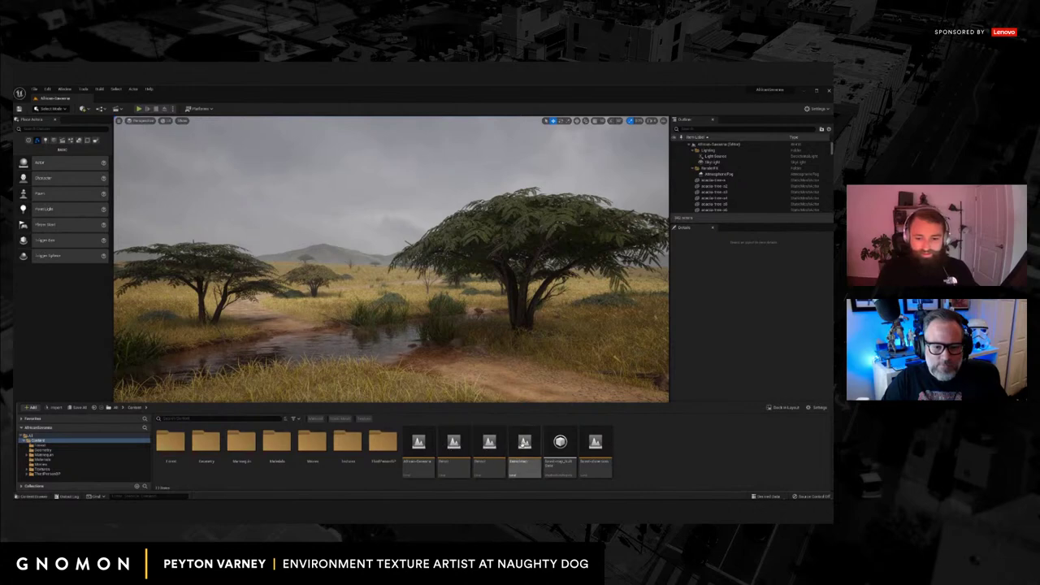
{"action": "double_click", "coordinate": [525, 447]}
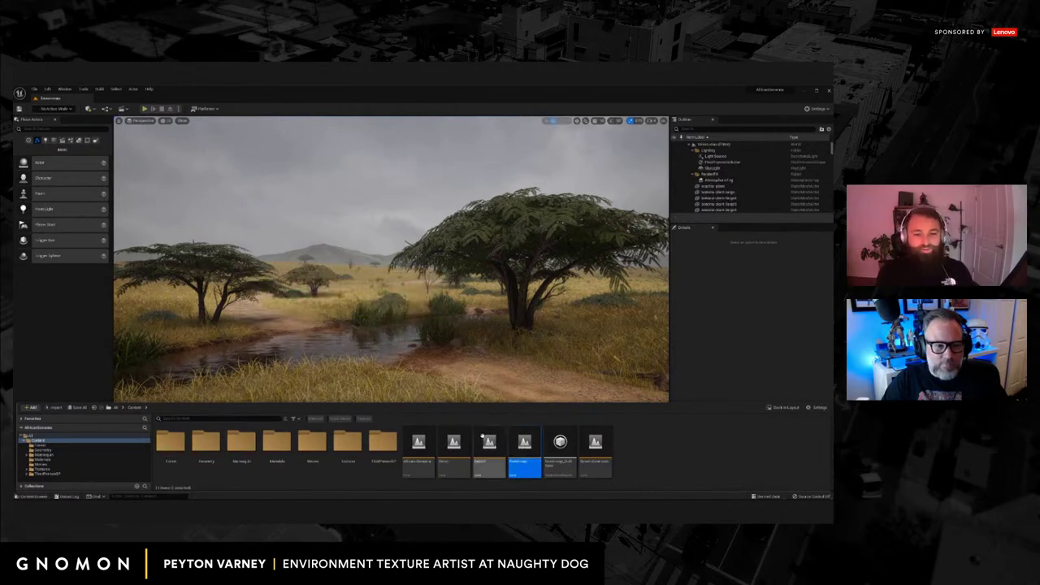
{"action": "left_click", "coordinate": [464, 313]}
{"action": "right_click_drag", "start_coordinate": [464, 314], "coordinate": [466, 330]}
{"action": "left_click_drag", "start_coordinate": [466, 329], "coordinate": [488, 333]}
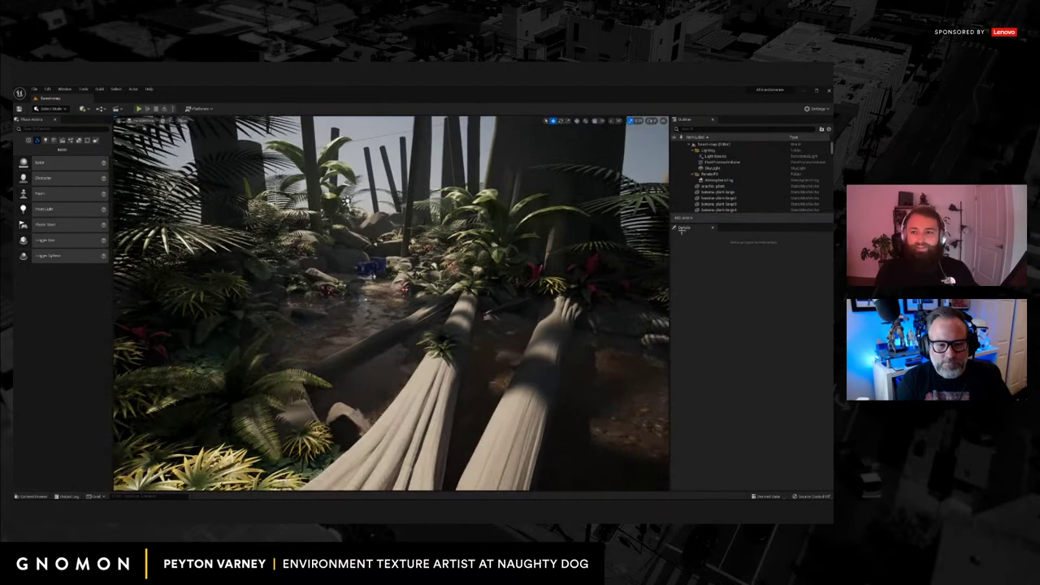
Find the directional light in the forest level and raise its Indirect Lighting Intensity.
{"action": "left_click", "coordinate": [722, 129]}
{"action": "type", "text": "sk"}
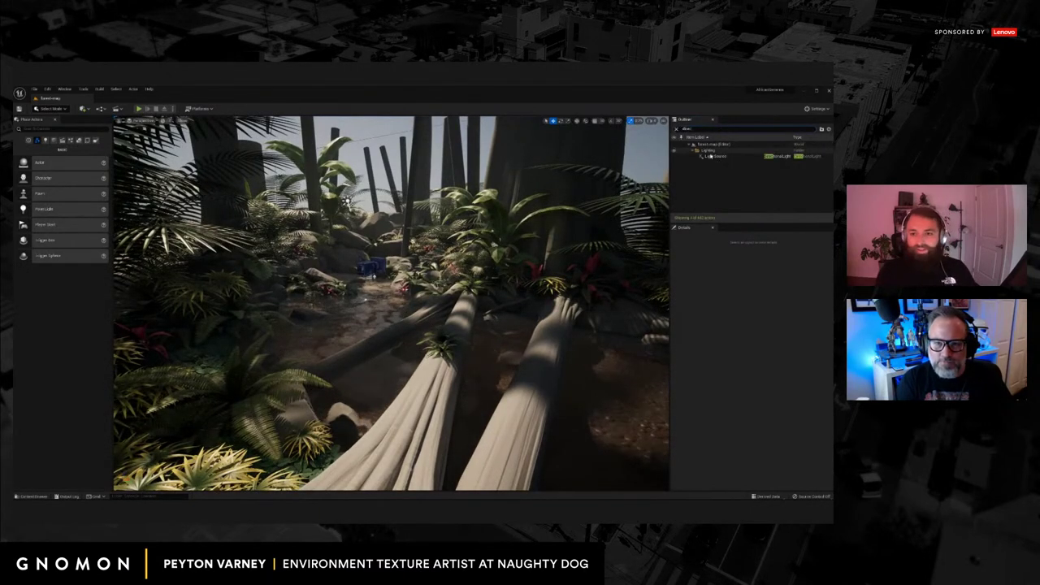
{"action": "left_click", "coordinate": [715, 156]}
{"action": "scroll", "coordinate": [713, 386], "scroll_direction": "down", "scroll_amount": 1}
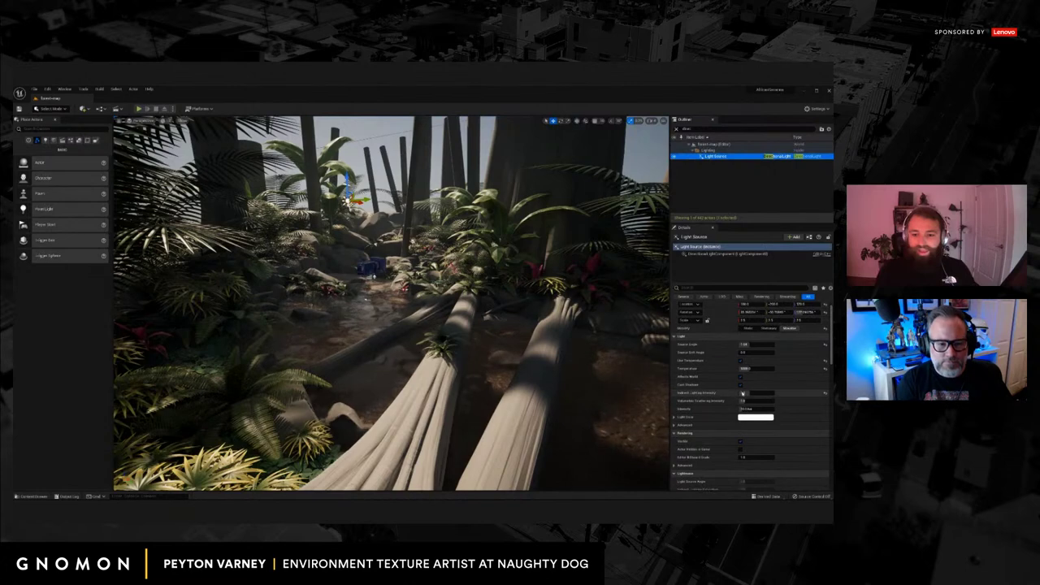
{"action": "left_click", "coordinate": [745, 393]}
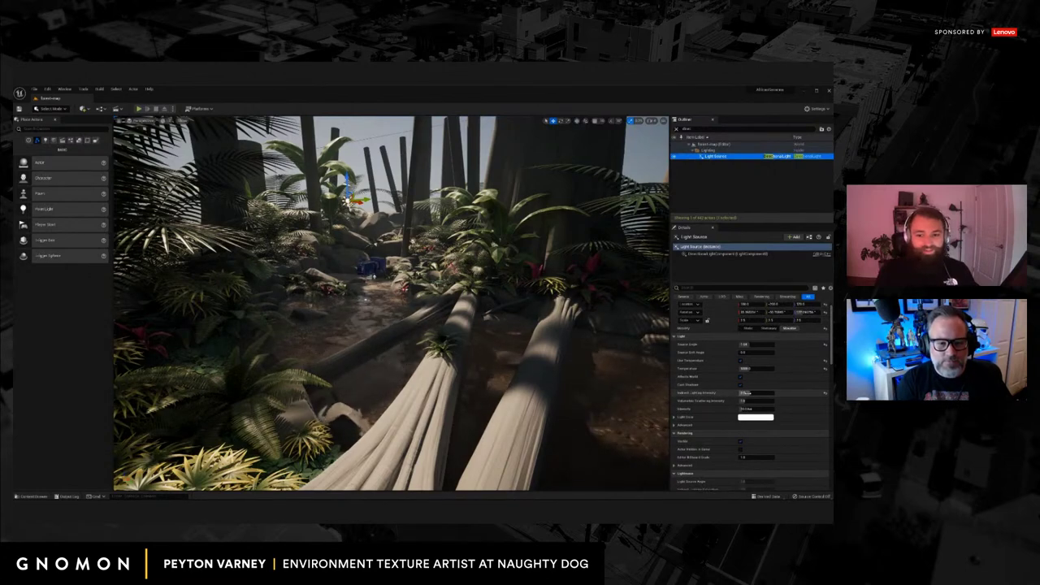
{"action": "left_click_drag", "start_coordinate": [746, 393], "coordinate": [771, 394]}
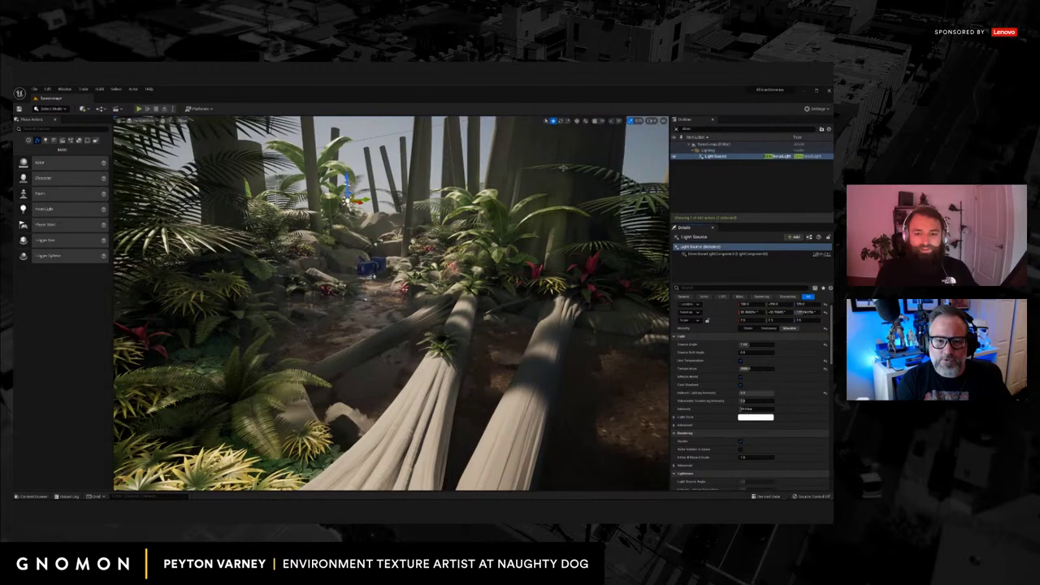
{"action": "scroll", "coordinate": [503, 301], "scroll_direction": "down", "scroll_amount": 5}
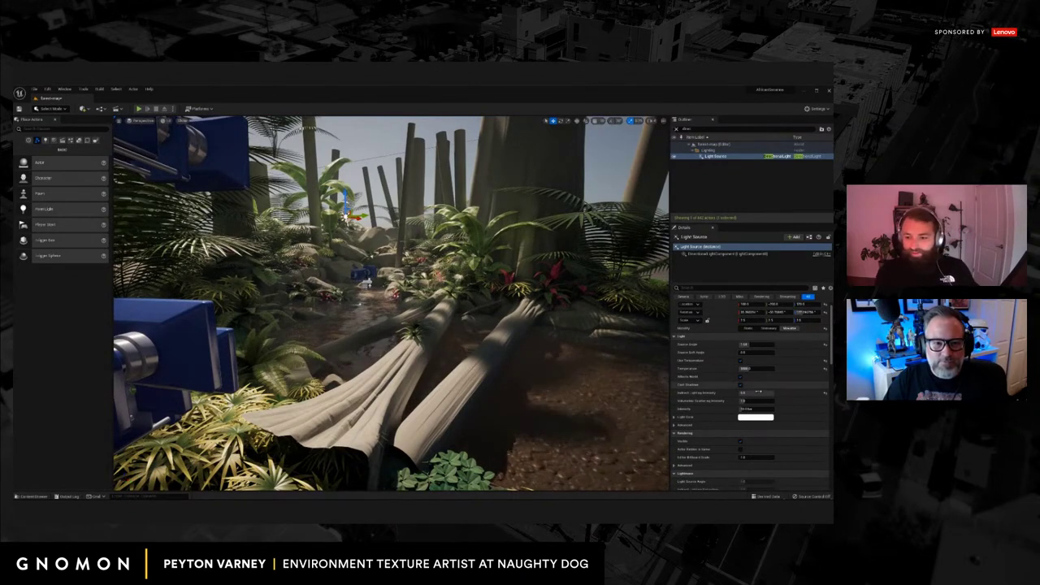
Reset the light source's Indirect Lighting Intensity to its default and inspect the forest lighting.
{"action": "left_click", "coordinate": [824, 394]}
{"action": "key", "text": "w"}
{"action": "mouse_move", "coordinate": [520, 360]}
{"action": "right_mouse_down"}
{"action": "mouse_move", "coordinate": [506, 351]}
{"action": "mouse_move", "coordinate": [504, 364]}
{"action": "right_mouse_up"}
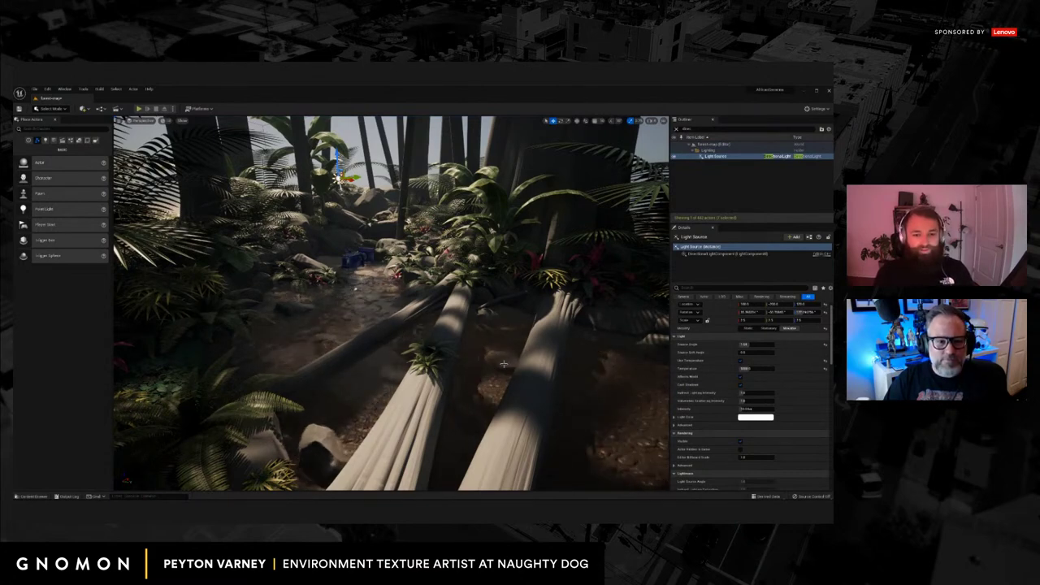
{"action": "mouse_move", "coordinate": [504, 364]}
{"action": "right_mouse_down"}
{"action": "mouse_move", "coordinate": [495, 357]}
{"action": "mouse_move", "coordinate": [520, 364]}
{"action": "right_mouse_up"}
Reopen the African savanna level without saving the forest level, and view the path and grassland.
{"action": "left_click", "coordinate": [31, 496]}
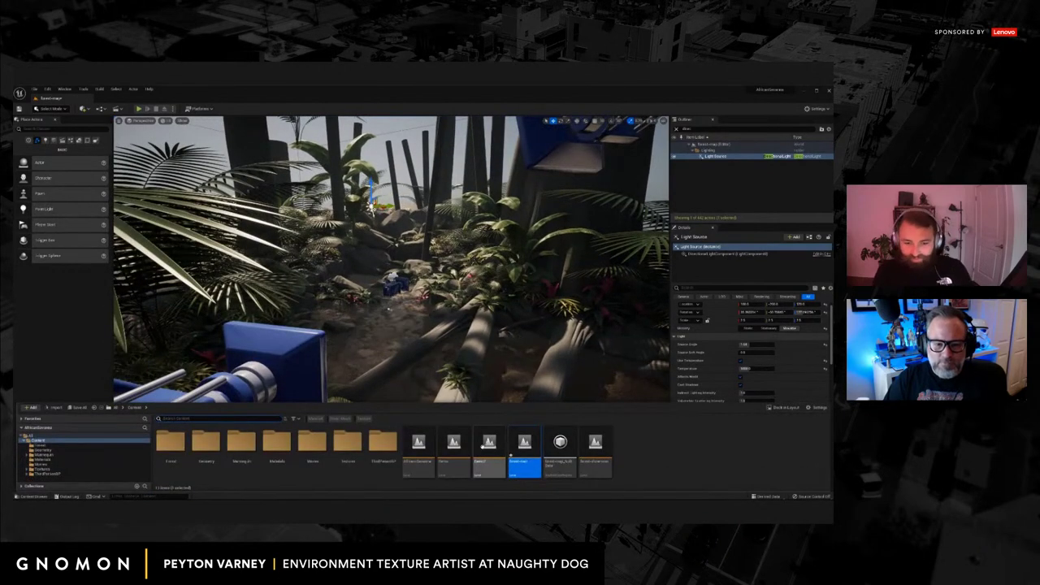
{"action": "double_click", "coordinate": [427, 446]}
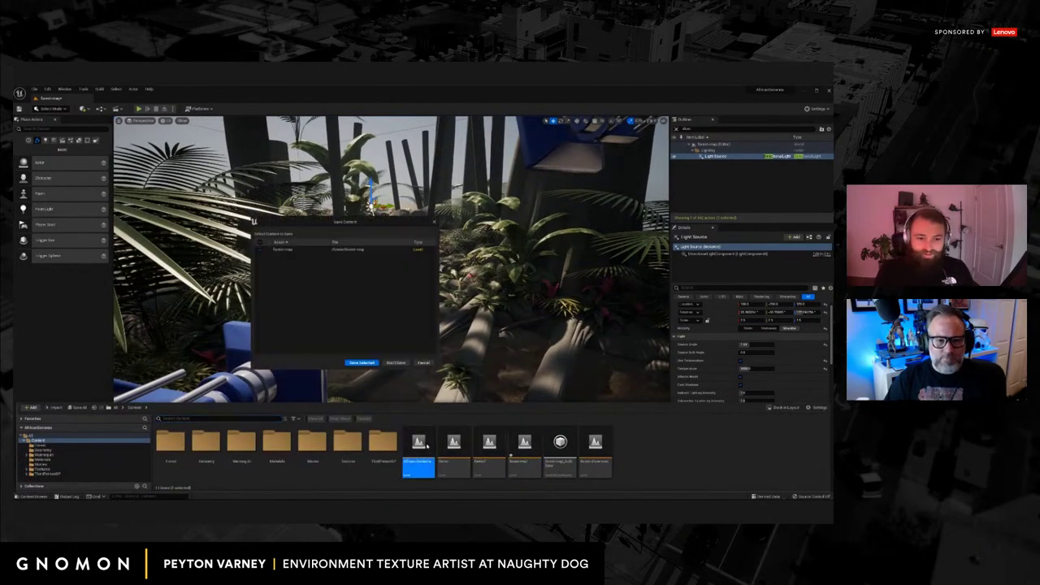
{"action": "left_click", "coordinate": [396, 363]}
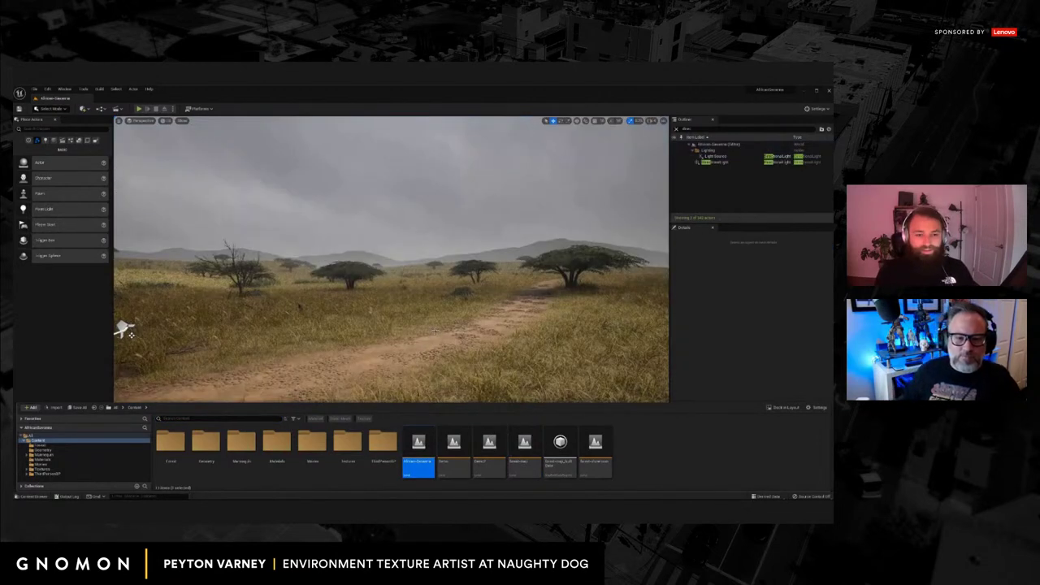
{"action": "right_click_drag", "start_coordinate": [435, 330], "coordinate": [435, 369]}
{"action": "mouse_move", "coordinate": [485, 341]}
{"action": "right_mouse_down"}
{"action": "mouse_move", "coordinate": [485, 351]}
{"action": "mouse_move", "coordinate": [485, 328]}
{"action": "mouse_move", "coordinate": [469, 344]}
{"action": "mouse_move", "coordinate": [495, 336]}
{"action": "right_mouse_up"}
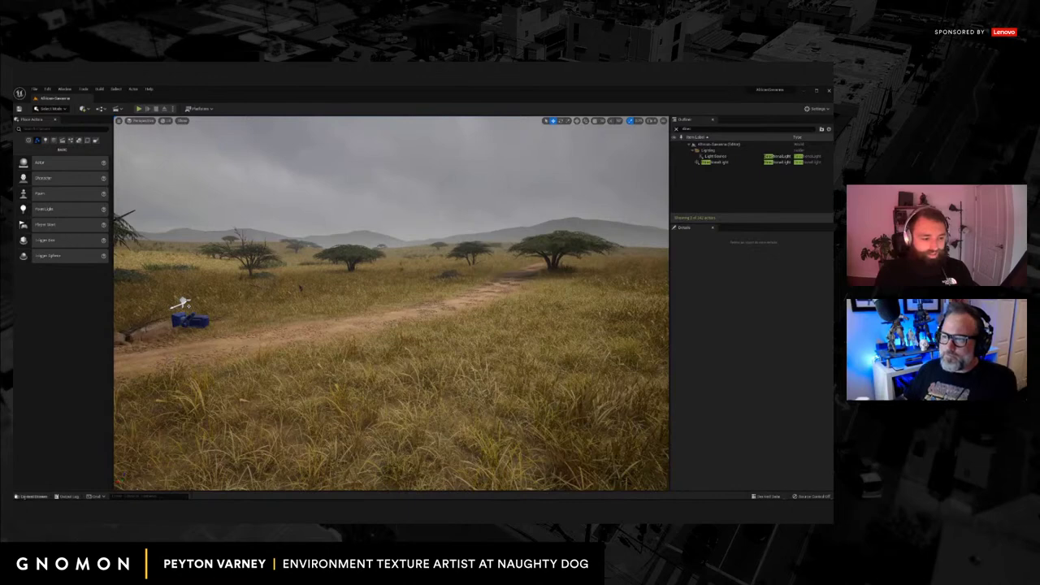
Open the Demo level and look over its bare terrain and dirt path.
{"action": "left_click", "coordinate": [31, 496]}
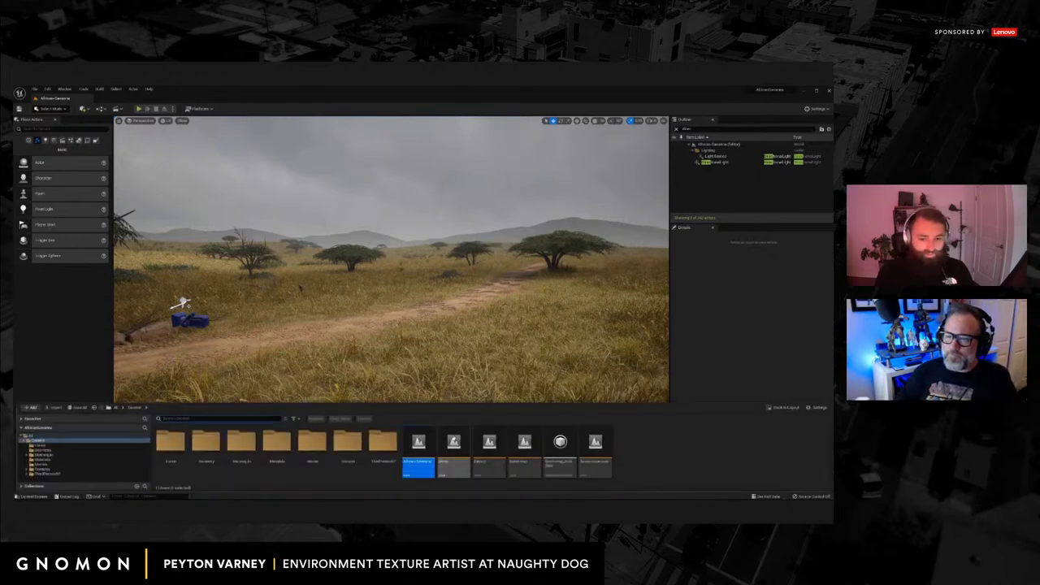
{"action": "double_click", "coordinate": [453, 445]}
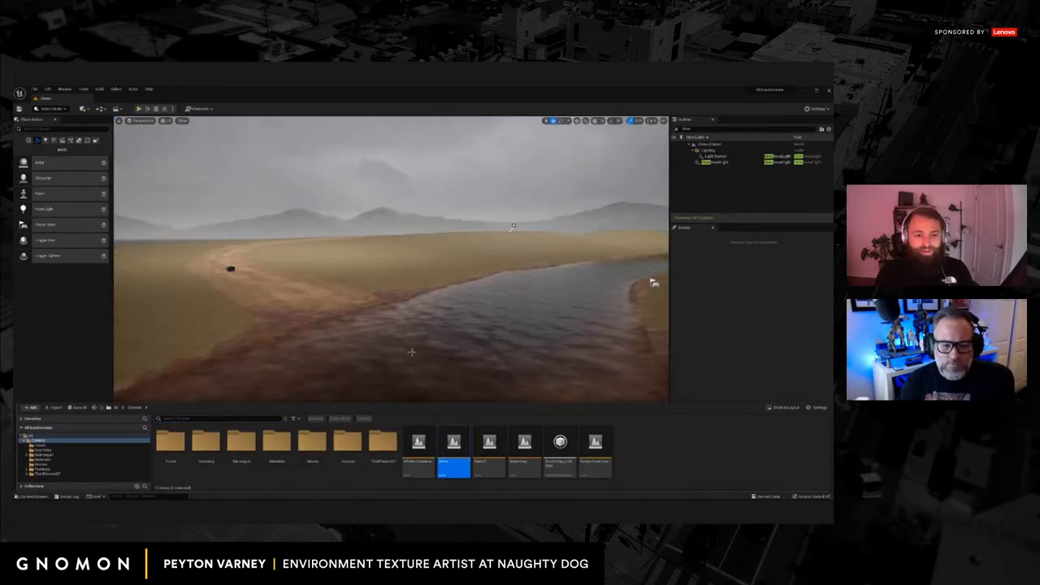
{"action": "right_click_drag", "start_coordinate": [412, 352], "coordinate": [387, 364]}
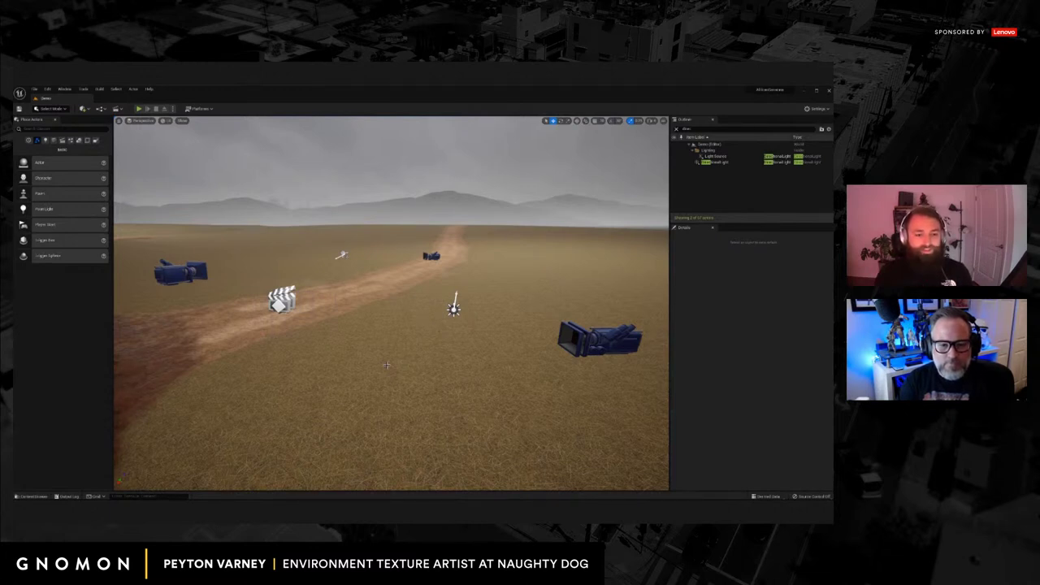
{"action": "middle_click_drag", "start_coordinate": [386, 365], "coordinate": [415, 363]}
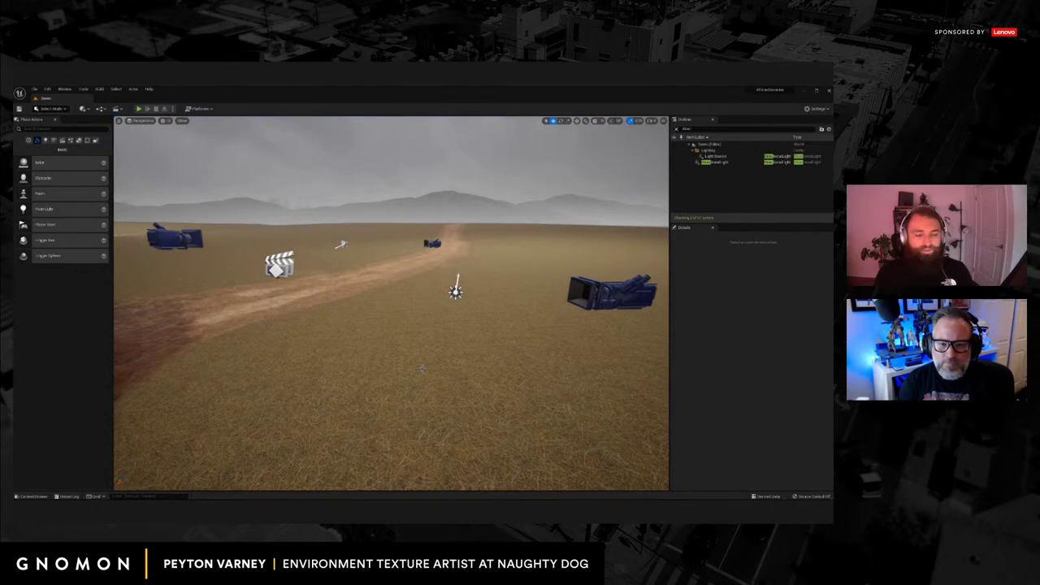
Place the grass-basic-a mesh from the Geometry folder on the open ground beside the path.
{"action": "left_click", "coordinate": [32, 495]}
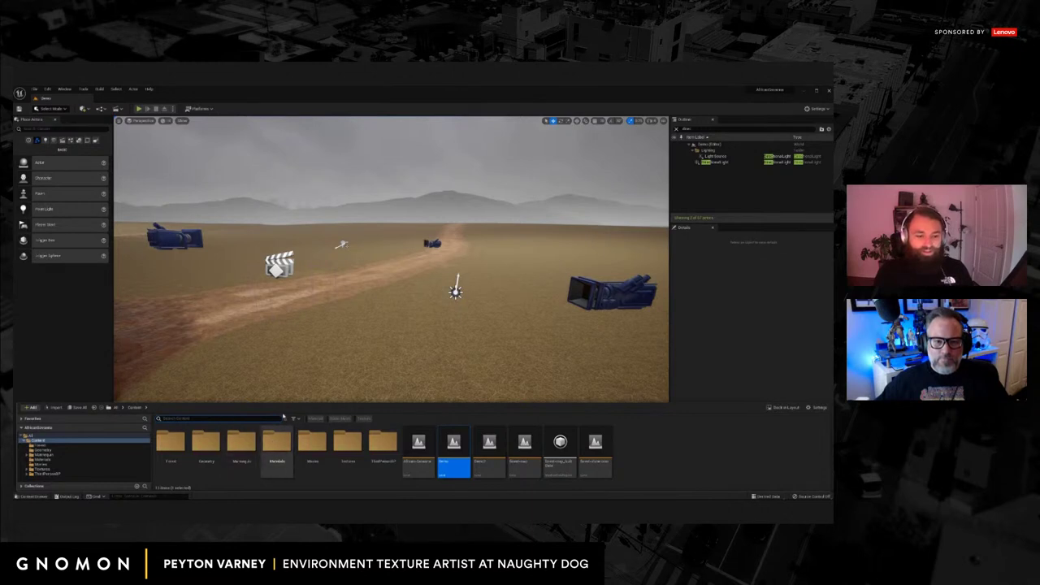
{"action": "middle_click_drag", "start_coordinate": [284, 382], "coordinate": [317, 394]}
{"action": "left_click", "coordinate": [32, 496]}
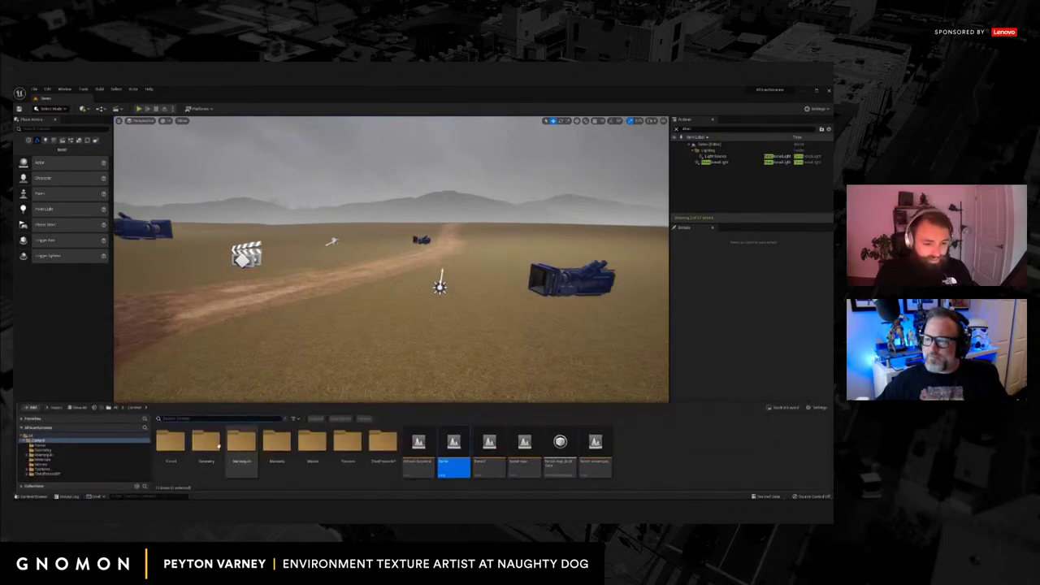
{"action": "double_click", "coordinate": [217, 445]}
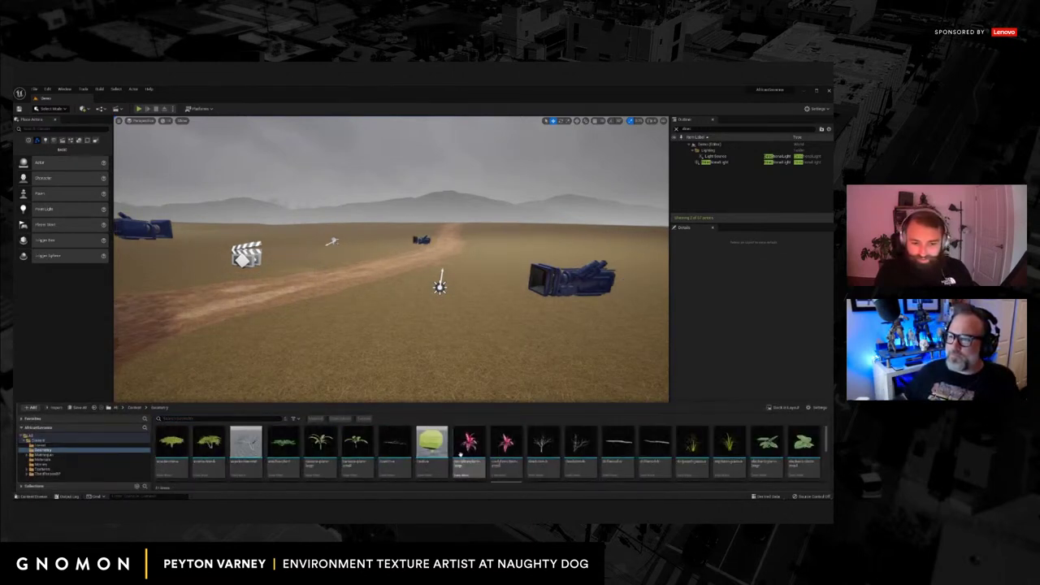
{"action": "scroll", "coordinate": [655, 453], "scroll_direction": "down", "scroll_amount": 2}
{"action": "scroll", "coordinate": [655, 455], "scroll_direction": "up", "scroll_amount": 2}
{"action": "scroll", "coordinate": [687, 443], "scroll_direction": "down", "scroll_amount": 1}
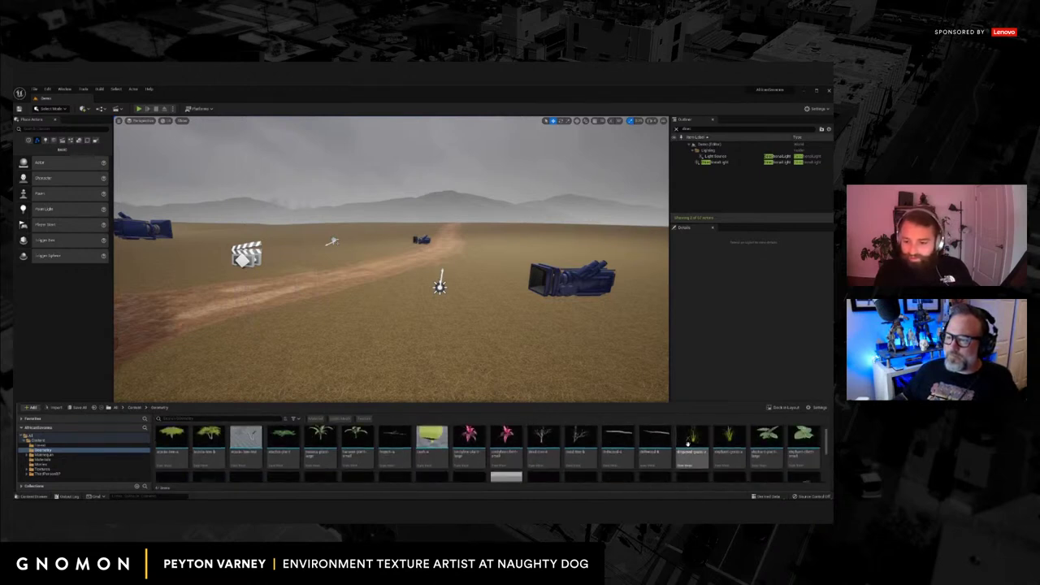
{"action": "scroll", "coordinate": [689, 443], "scroll_direction": "down", "scroll_amount": 1}
{"action": "scroll", "coordinate": [506, 455], "scroll_direction": "down", "scroll_amount": 1}
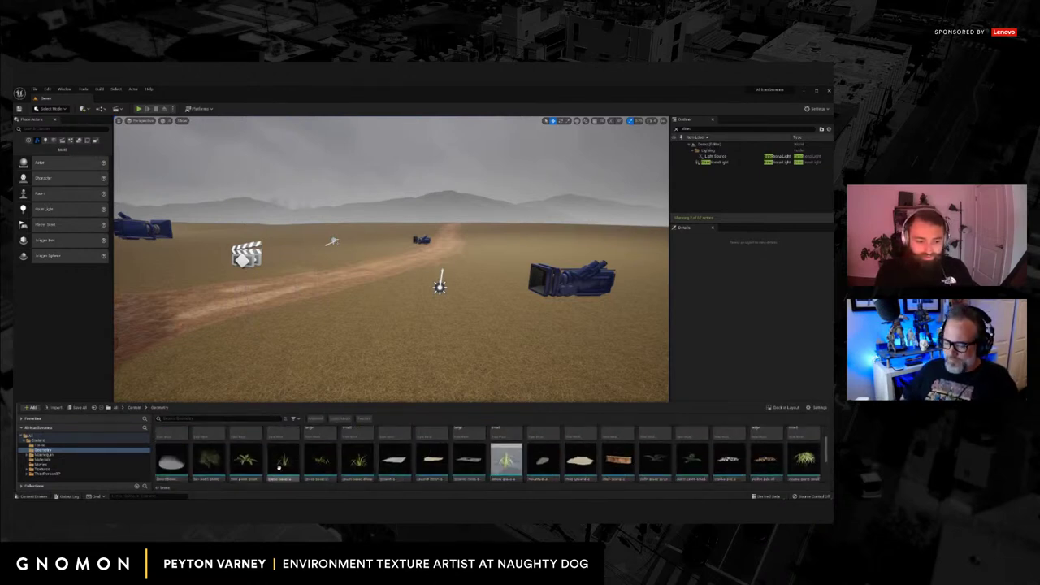
{"action": "left_click_drag", "start_coordinate": [279, 467], "coordinate": [381, 345]}
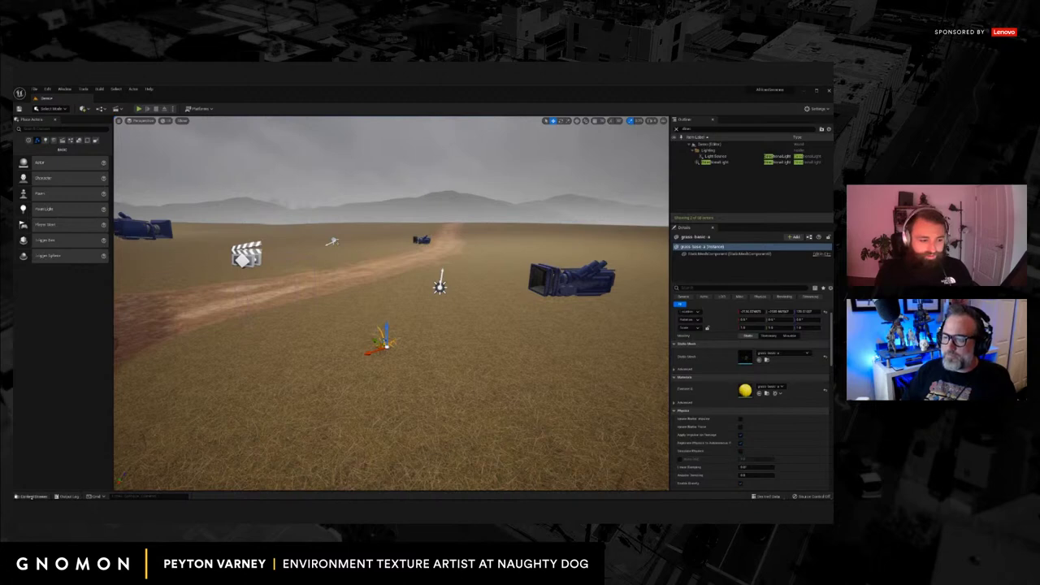
Place the grass-basic-demo-a mesh beside the first grass clump and show both close up in Game View.
{"action": "left_click", "coordinate": [32, 497]}
{"action": "left_click_drag", "start_coordinate": [356, 467], "coordinate": [432, 355]}
{"action": "key", "text": "f"}
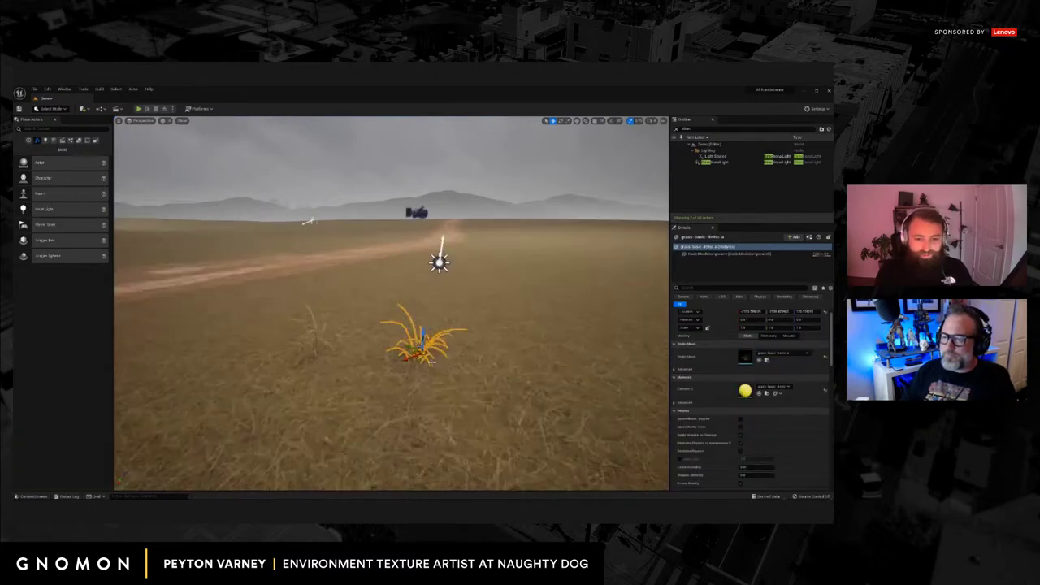
{"action": "key", "text": "w"}
{"action": "mouse_move", "coordinate": [453, 379]}
{"action": "right_mouse_down"}
{"action": "mouse_move", "coordinate": [453, 452]}
{"action": "mouse_move", "coordinate": [453, 333]}
{"action": "mouse_move", "coordinate": [450, 387]}
{"action": "mouse_move", "coordinate": [446, 372]}
{"action": "right_mouse_up"}
{"action": "key", "text": "s"}
{"action": "key", "text": "q"}
{"action": "key", "text": "a"}
{"action": "key", "text": "g"}
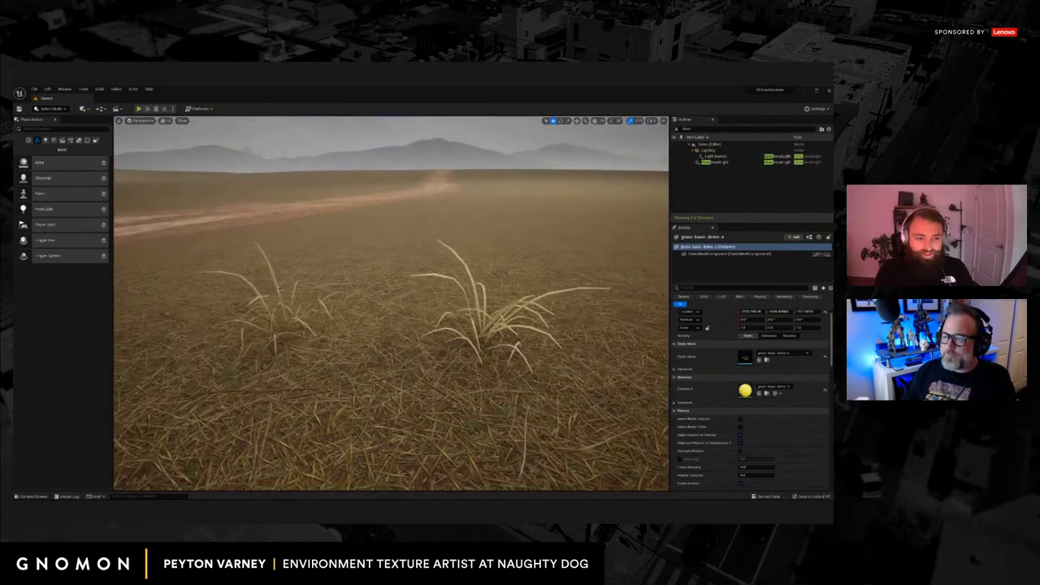
Enable Nanite on the grass-basic-demo-a mesh asset and view both grass clumps for comparison.
{"action": "left_click", "coordinate": [279, 288]}
{"action": "key", "text": "ctrl+space"}
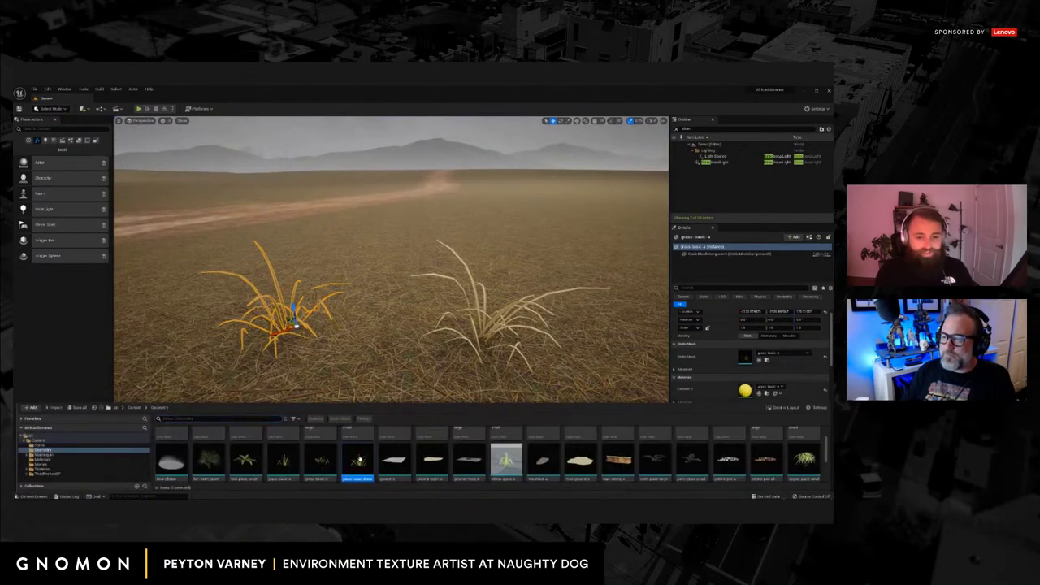
{"action": "right_click", "coordinate": [358, 461]}
{"action": "mouse_move", "coordinate": [439, 281]}
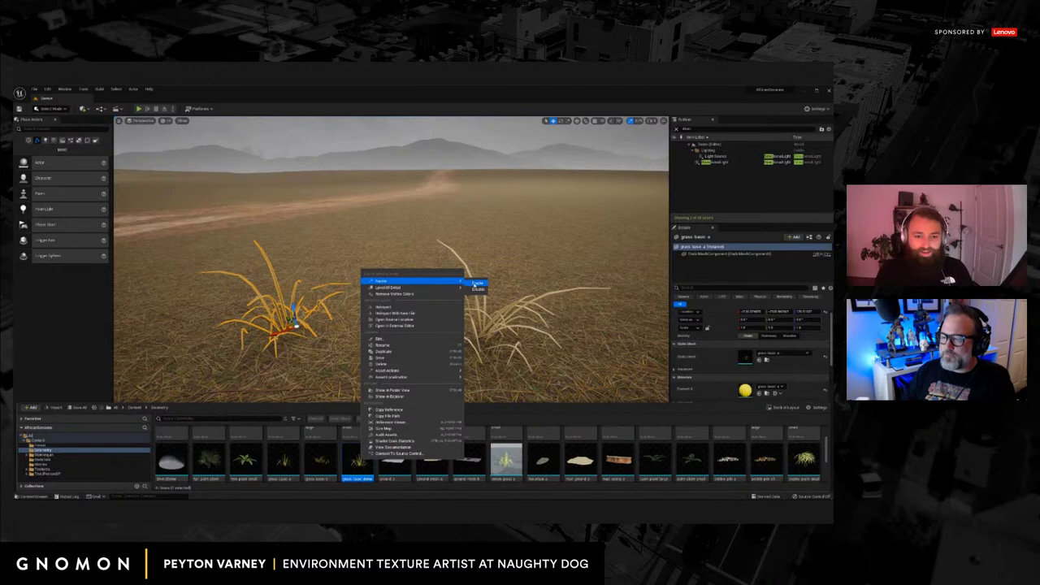
{"action": "left_click", "coordinate": [474, 284]}
{"action": "key", "text": "q"}
{"action": "right_click_drag", "start_coordinate": [411, 317], "coordinate": [445, 268]}
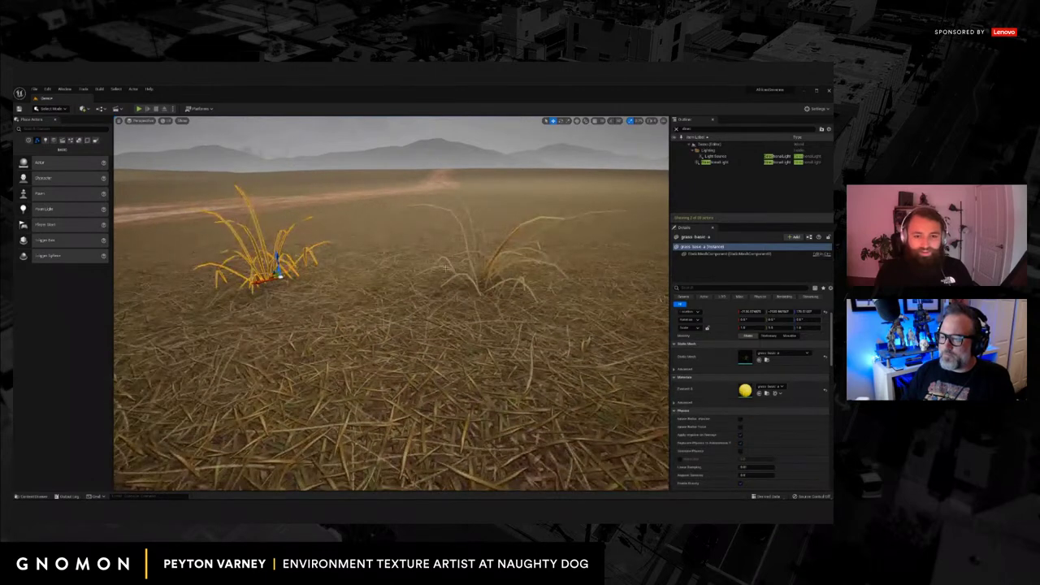
Enable Nanite on the grass-basic-a mesh asset and view both clumps in Game View.
{"action": "left_click", "coordinate": [470, 262]}
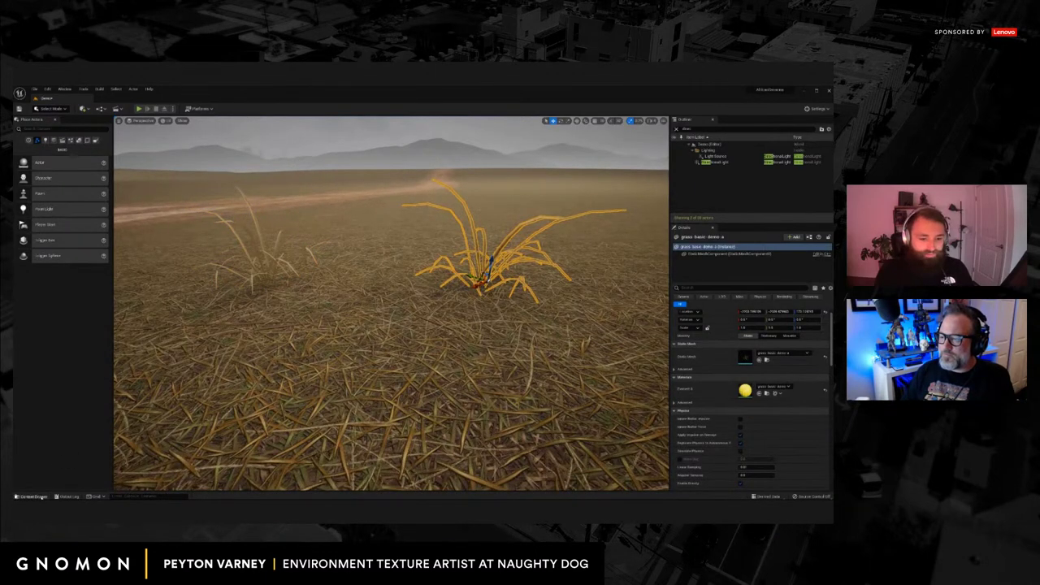
{"action": "left_click", "coordinate": [31, 497]}
{"action": "right_click", "coordinate": [291, 461]}
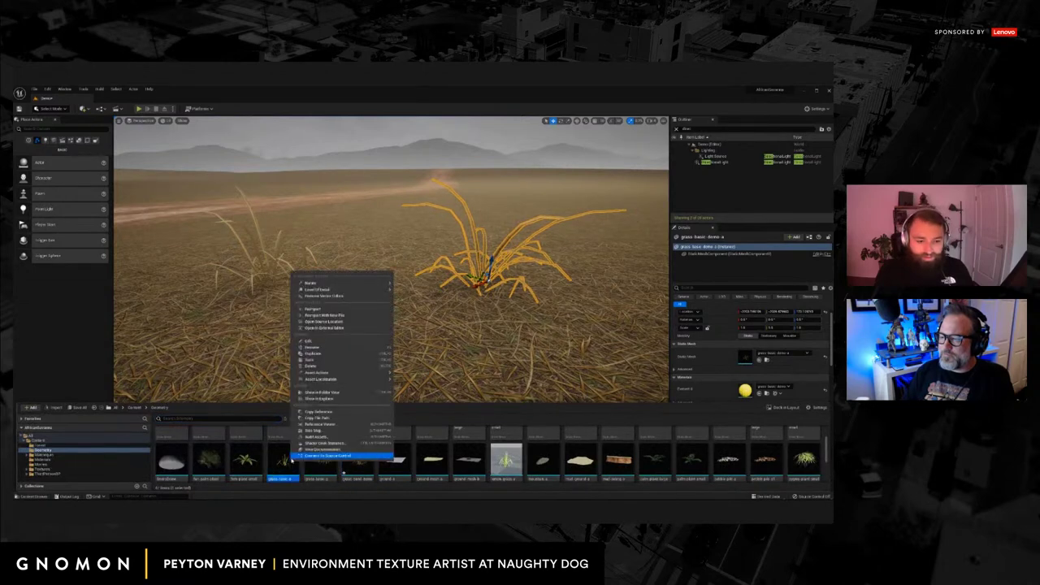
{"action": "mouse_move", "coordinate": [309, 283]}
{"action": "left_click", "coordinate": [407, 284]}
{"action": "right_click_drag", "start_coordinate": [402, 308], "coordinate": [444, 322]}
{"action": "key", "text": "g"}
{"action": "key", "text": "g"}
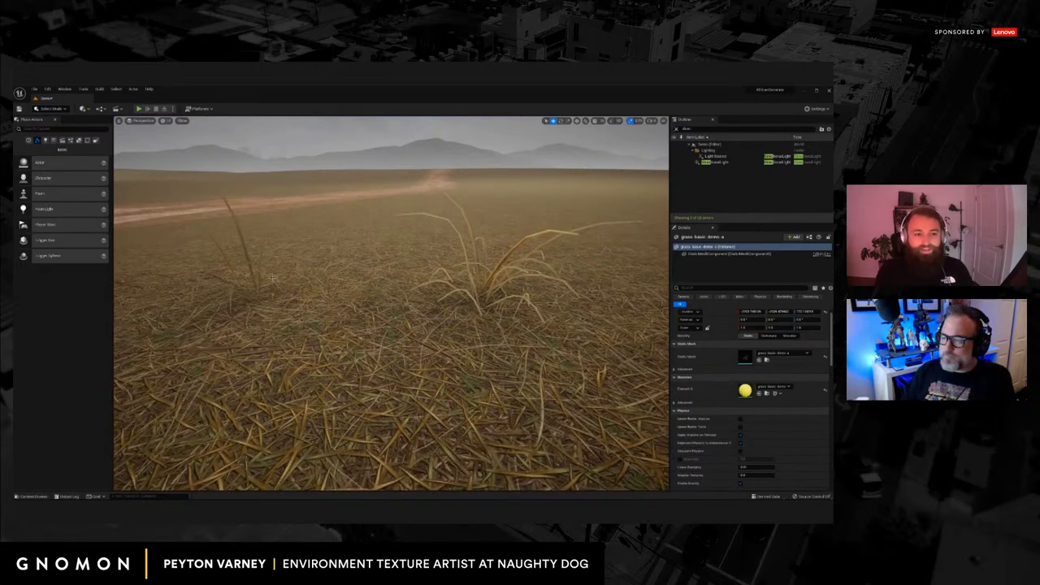
Compare how the two grass clumps hold up close by and from farther away, with Game View switched on and off.
{"action": "mouse_move", "coordinate": [330, 286]}
{"action": "middle_mouse_down"}
{"action": "mouse_move", "coordinate": [327, 294]}
{"action": "mouse_move", "coordinate": [332, 286]}
{"action": "middle_mouse_up"}
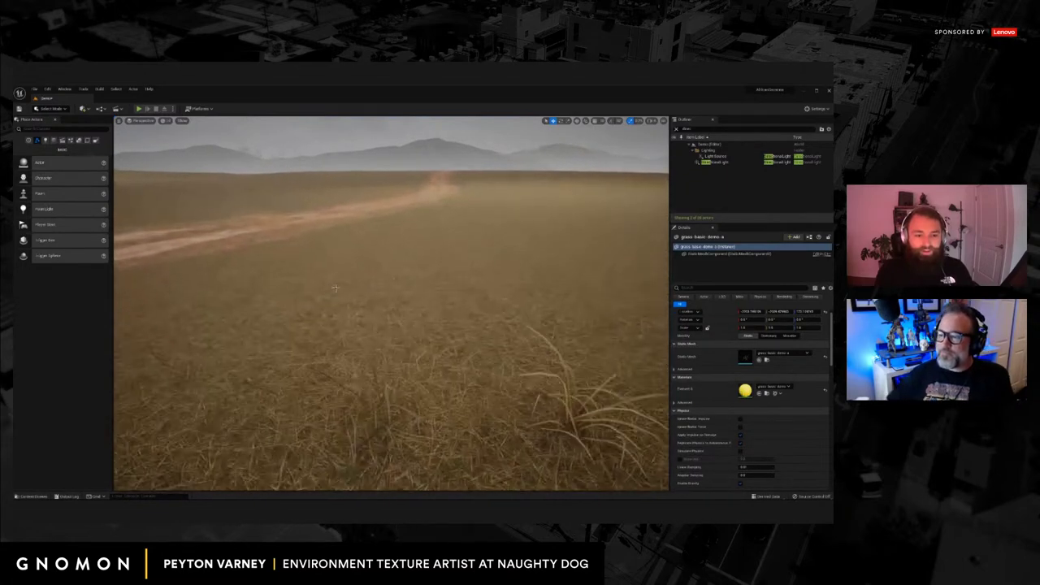
{"action": "mouse_move", "coordinate": [331, 286]}
{"action": "right_mouse_down"}
{"action": "mouse_move", "coordinate": [355, 307]}
{"action": "mouse_move", "coordinate": [336, 300]}
{"action": "mouse_move", "coordinate": [341, 292]}
{"action": "right_mouse_up"}
{"action": "key", "text": "g"}
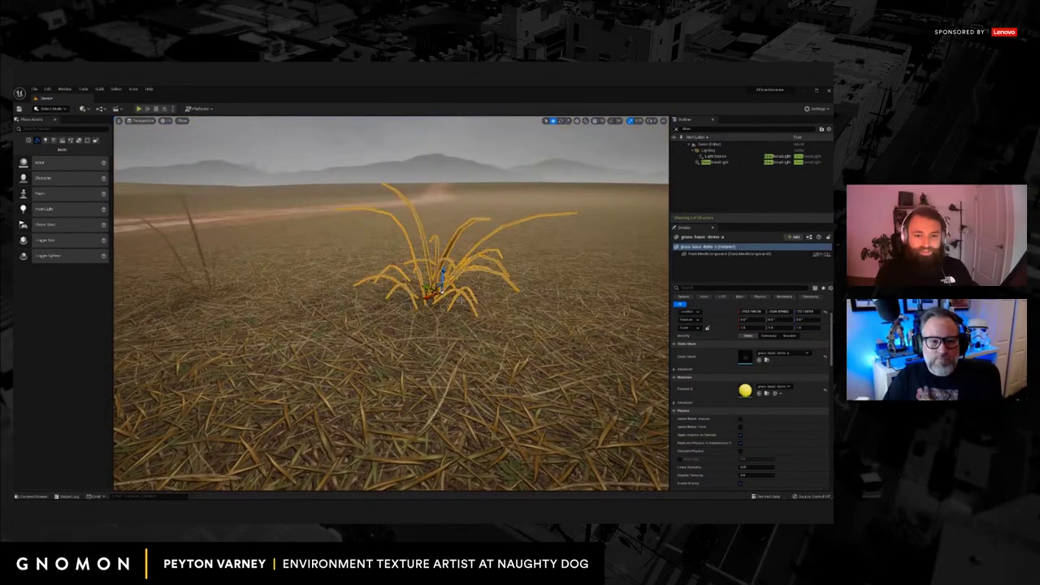
{"action": "middle_click_drag", "start_coordinate": [460, 299], "coordinate": [464, 316]}
{"action": "right_click_drag", "start_coordinate": [464, 316], "coordinate": [457, 323]}
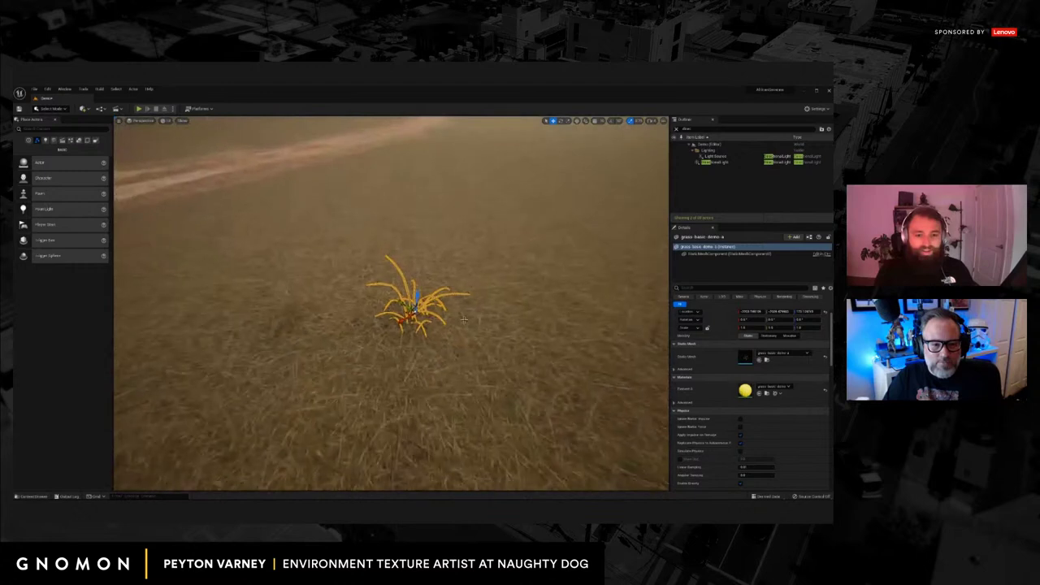
{"action": "key", "text": "g"}
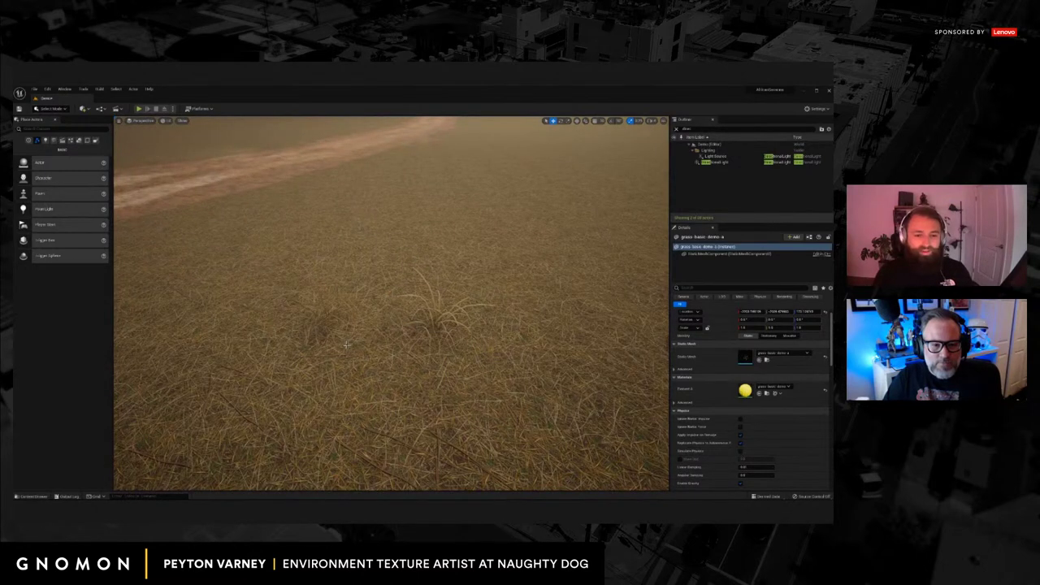
{"action": "right_click_drag", "start_coordinate": [346, 345], "coordinate": [380, 340]}
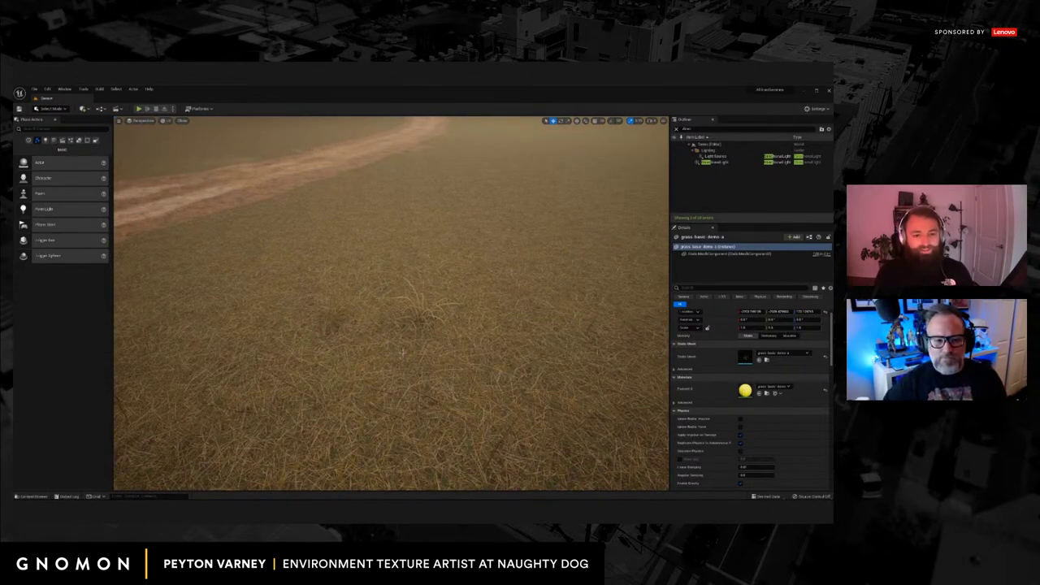
{"action": "left_click", "coordinate": [32, 497]}
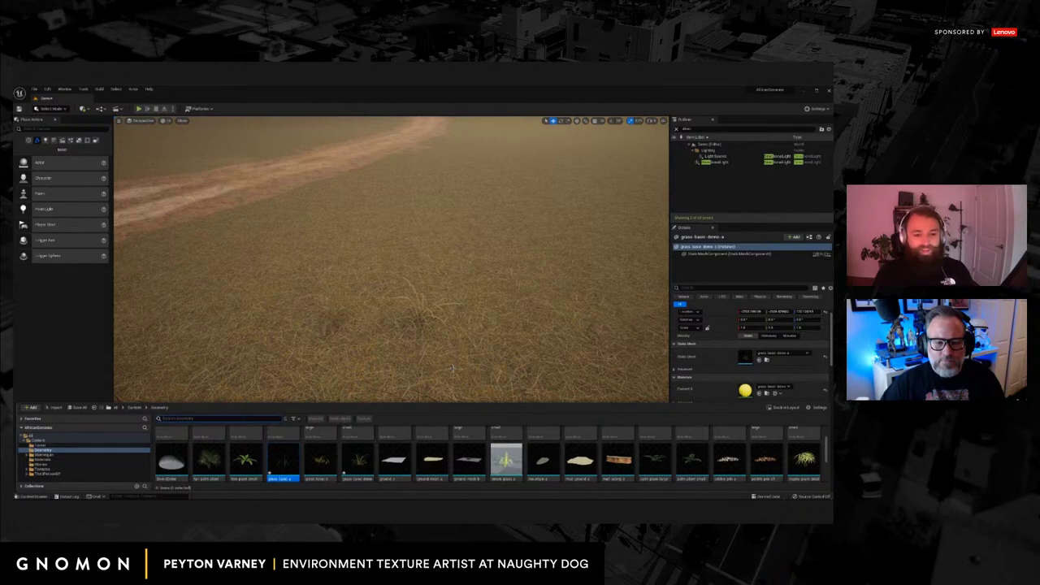
Delete the grass-basic-demo-a clump from the level.
{"action": "right_click_drag", "start_coordinate": [452, 369], "coordinate": [465, 351]}
{"action": "key", "text": "g"}
{"action": "key", "text": "g"}
{"action": "key", "text": "g"}
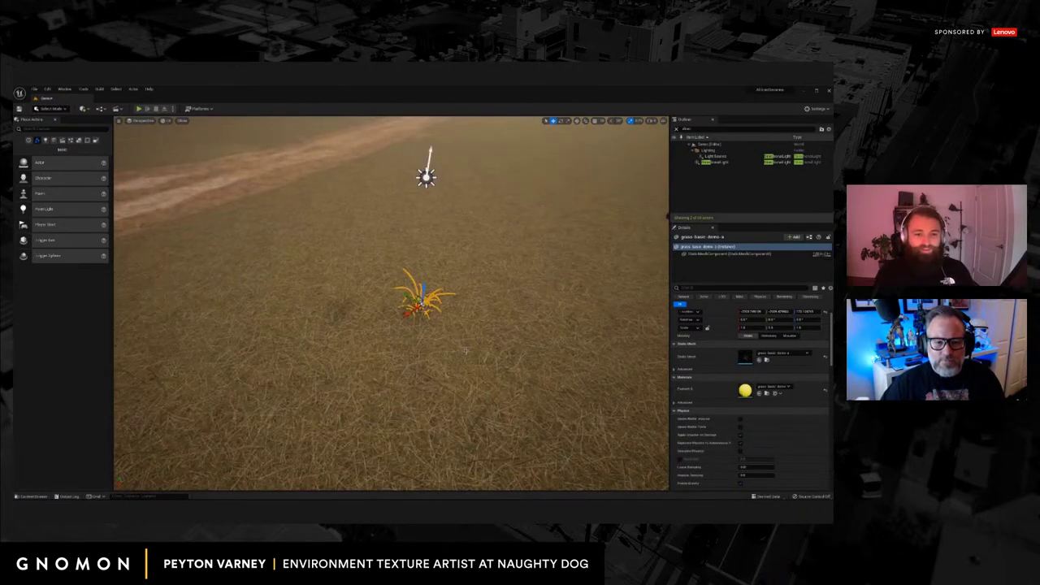
{"action": "key", "text": "Delete"}
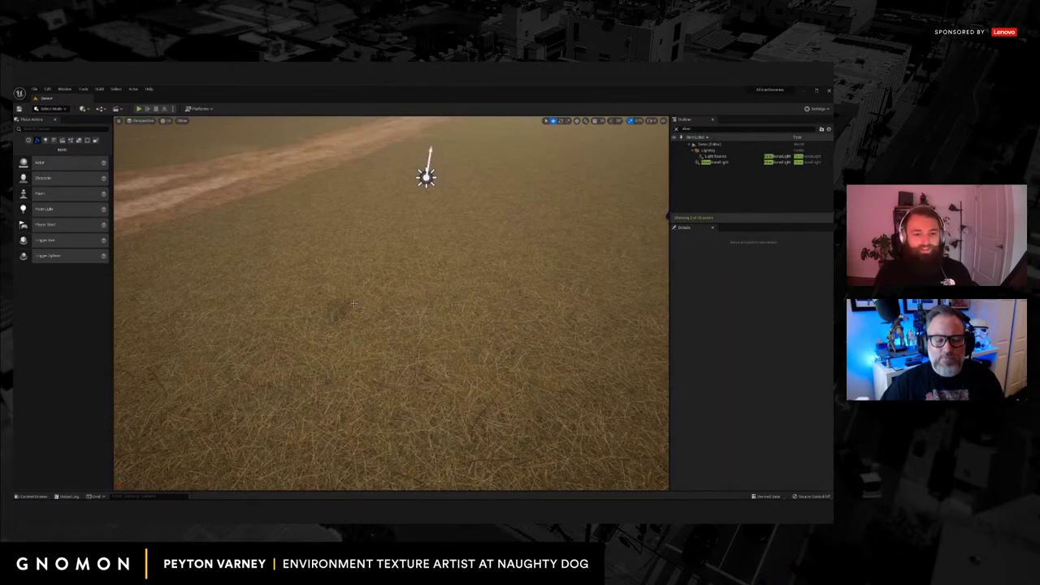
Disable Nanite on the grass-basic-a mesh asset in the Geometry folder.
{"action": "left_click", "coordinate": [33, 496]}
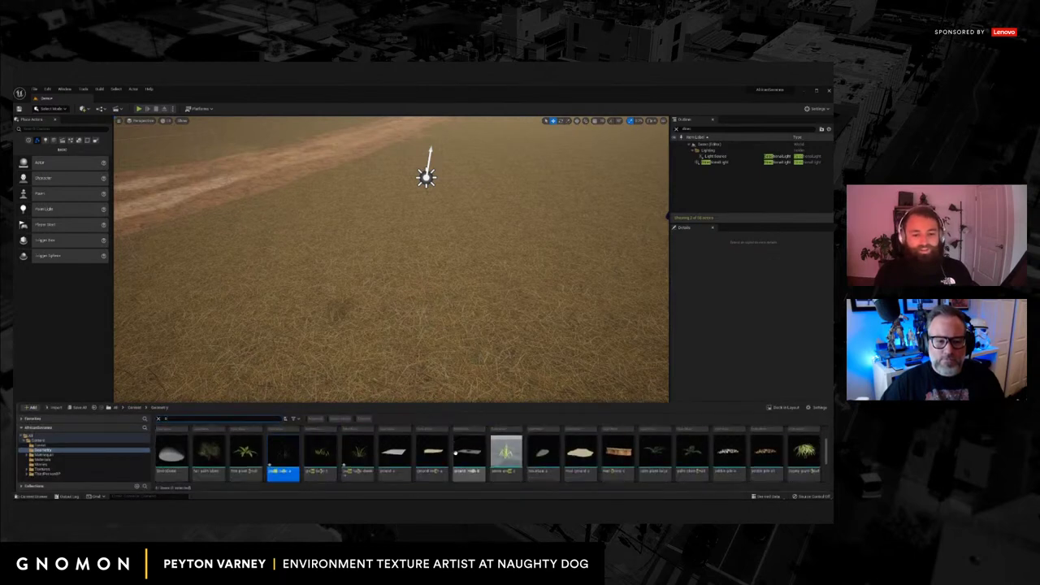
{"action": "left_click", "coordinate": [346, 455]}
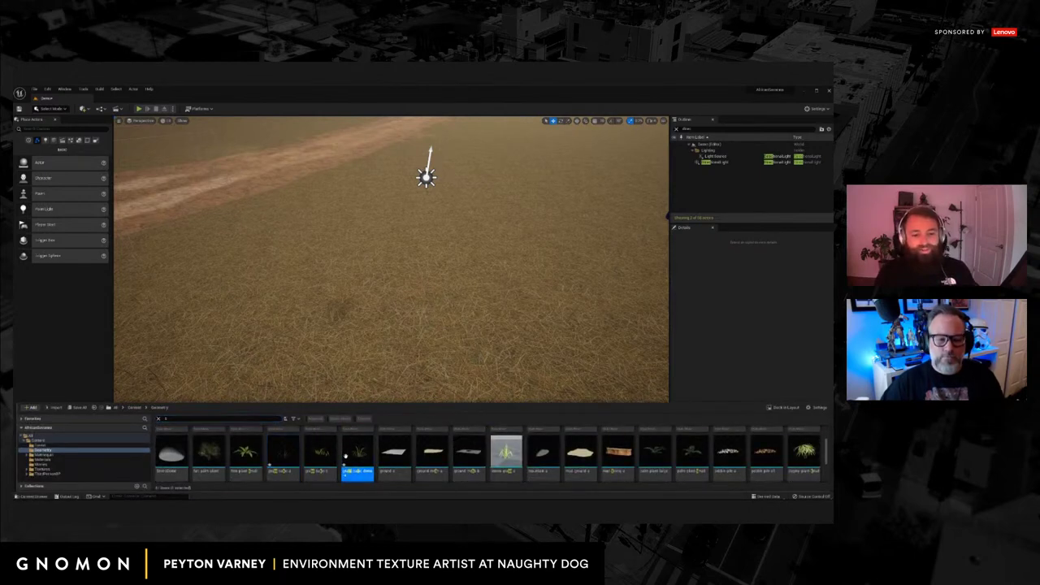
{"action": "left_click", "coordinate": [272, 457]}
{"action": "left_click", "coordinate": [160, 418]}
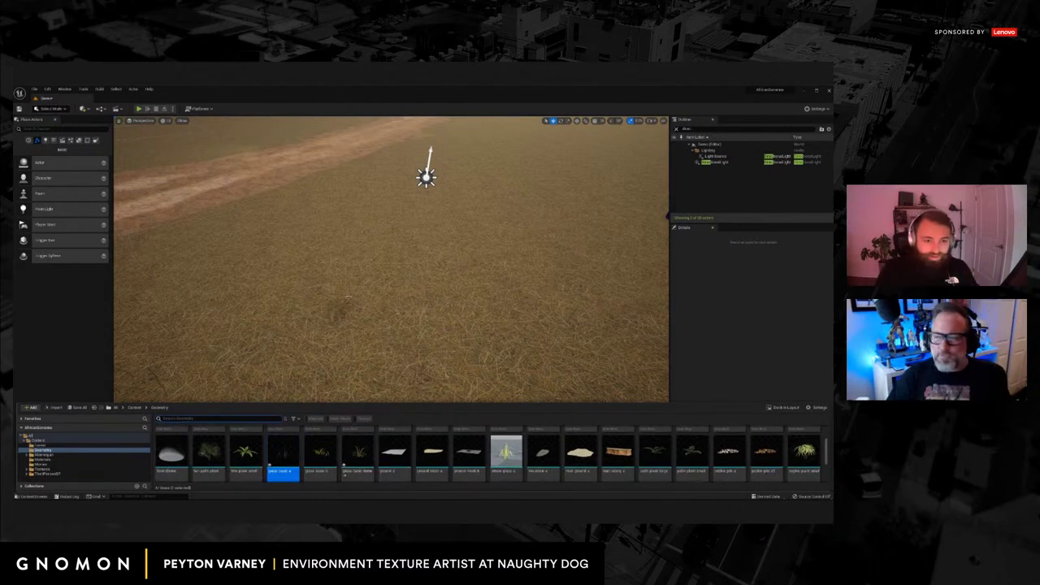
{"action": "right_click", "coordinate": [288, 453]}
{"action": "mouse_move", "coordinate": [378, 276]}
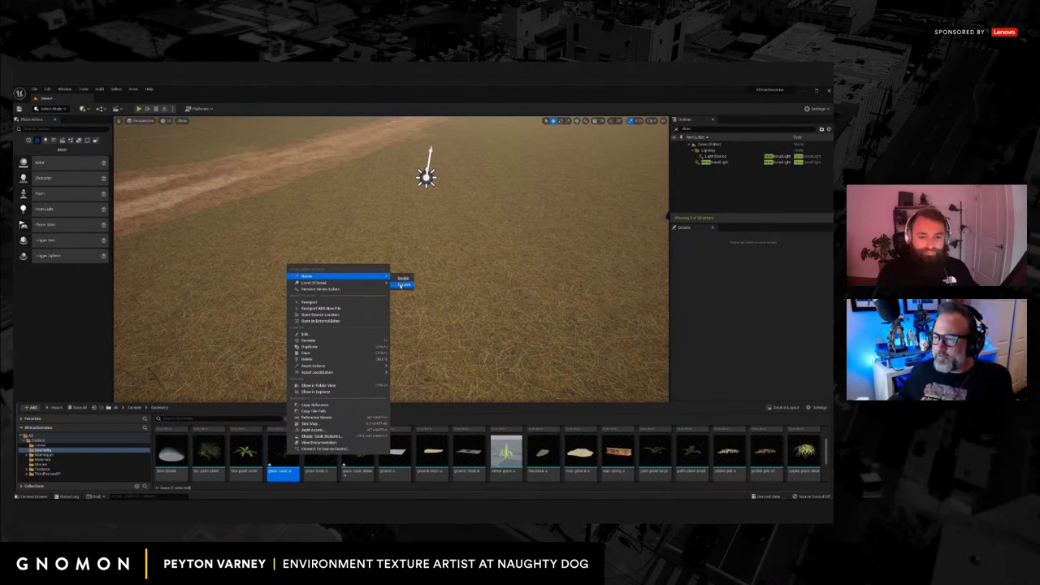
{"action": "left_click", "coordinate": [401, 285]}
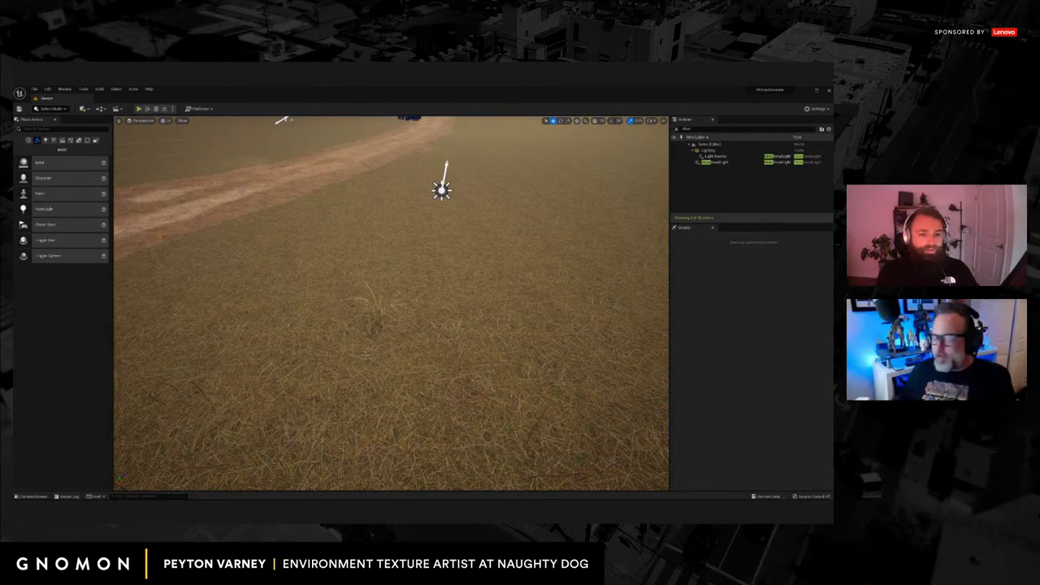
Delete the remaining grass-basic-a clump and bring the dirt path back into view.
{"action": "scroll", "coordinate": [388, 294], "scroll_direction": "down", "scroll_amount": 2}
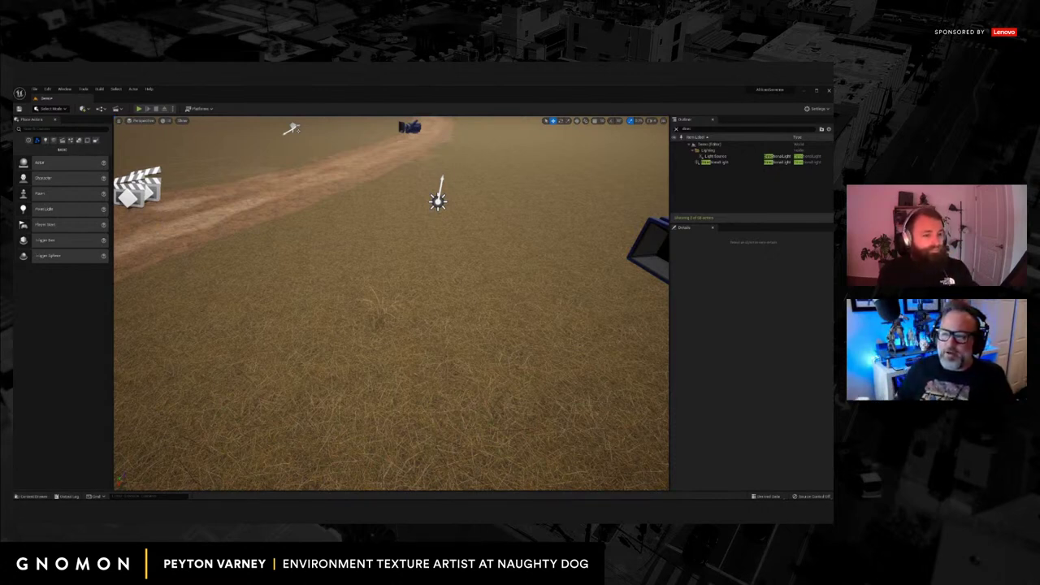
{"action": "left_click", "coordinate": [383, 303]}
{"action": "key", "text": "Delete"}
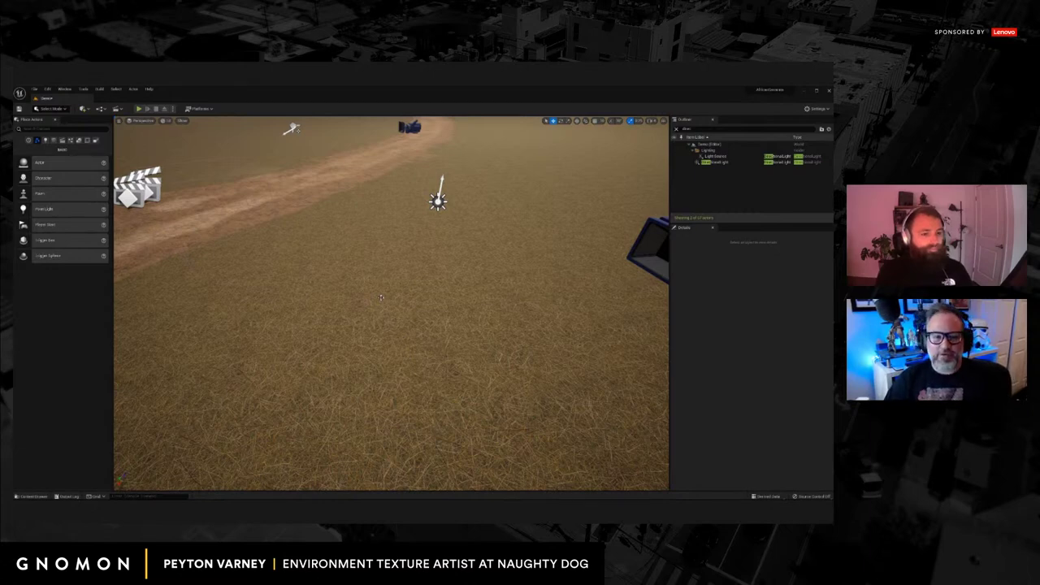
{"action": "right_click_drag", "start_coordinate": [339, 302], "coordinate": [347, 310]}
{"action": "key", "text": "g"}
{"action": "key", "text": "g"}
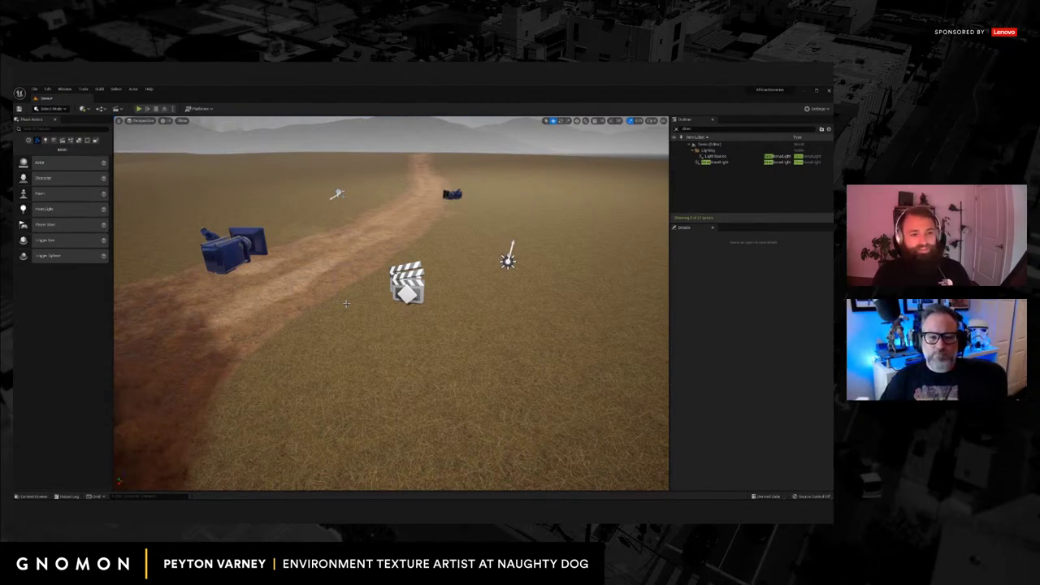
Browse the meshes in the Geometry folder and enlarge the Content Browser to show all of its rows.
{"action": "left_click", "coordinate": [40, 495]}
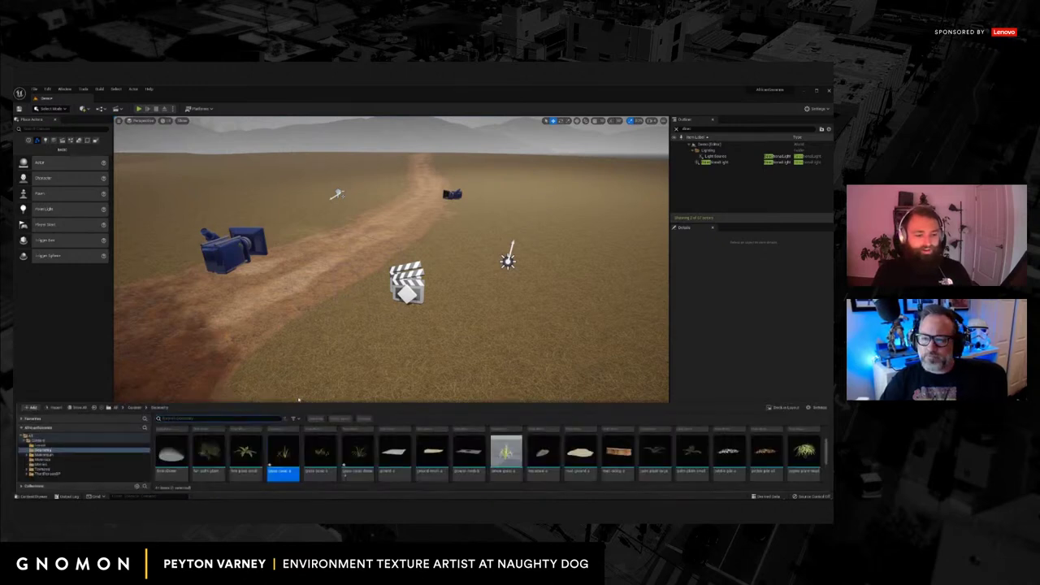
{"action": "scroll", "coordinate": [581, 471], "scroll_direction": "up", "scroll_amount": 3}
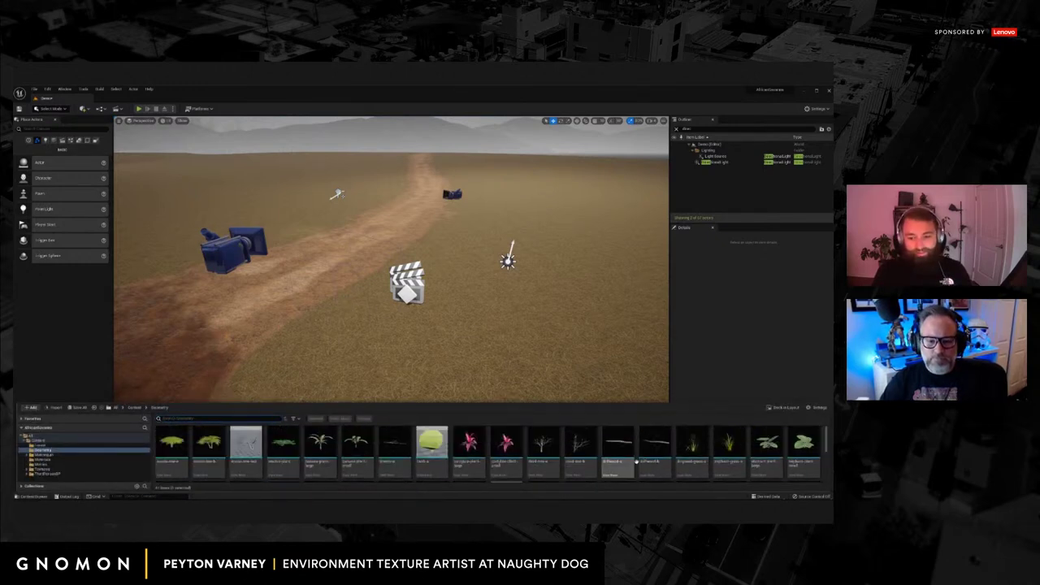
{"action": "scroll", "coordinate": [626, 458], "scroll_direction": "down", "scroll_amount": 3}
{"action": "scroll", "coordinate": [581, 451], "scroll_direction": "down", "scroll_amount": 2}
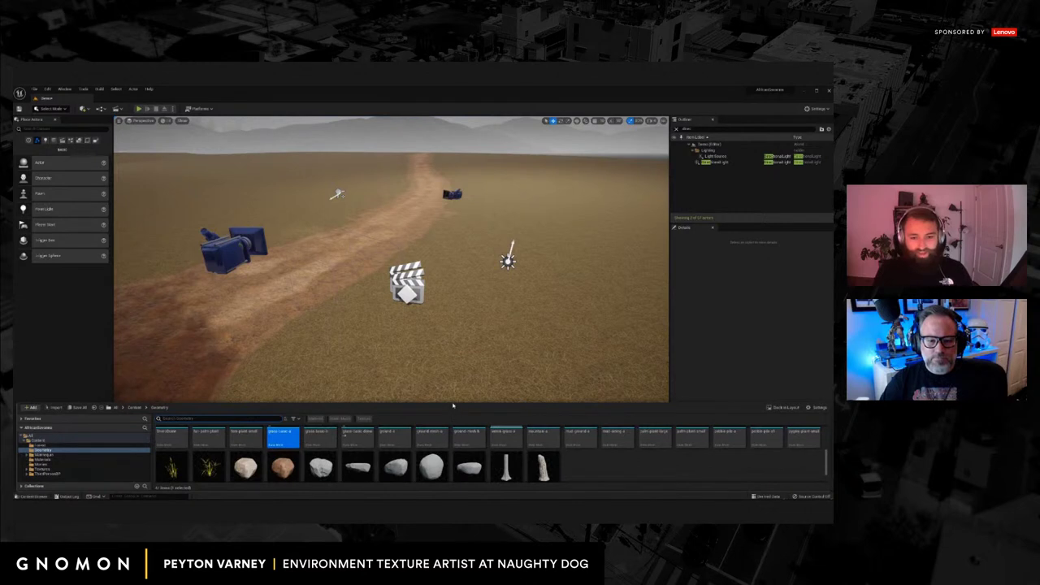
{"action": "left_click_drag", "start_coordinate": [453, 402], "coordinate": [453, 302]}
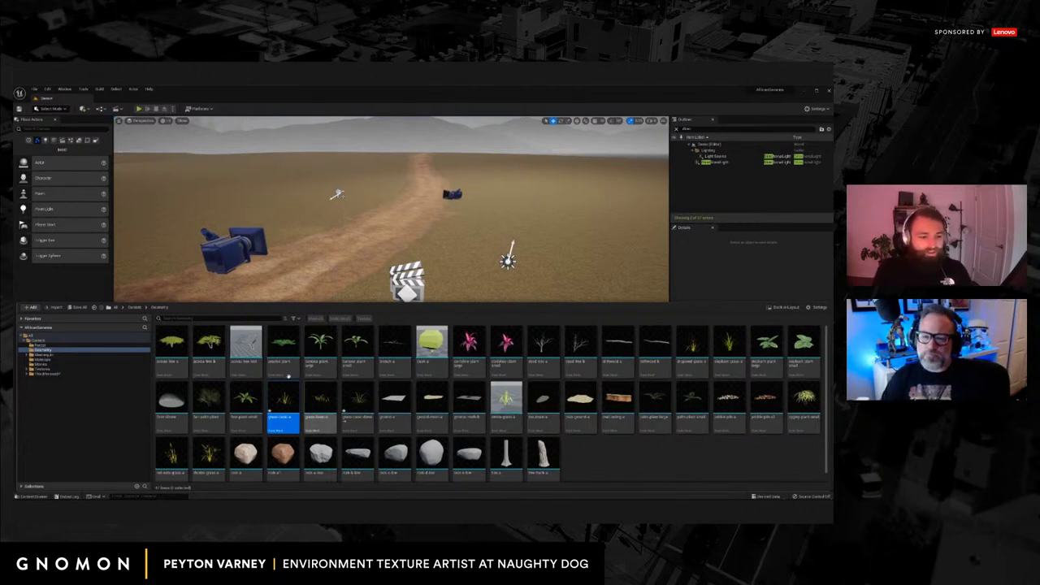
Place the acacia-tree-b mesh on the open ground beside the path and frame it in Game View.
{"action": "left_click_drag", "start_coordinate": [209, 345], "coordinate": [531, 221]}
{"action": "right_click_drag", "start_coordinate": [530, 221], "coordinate": [436, 266]}
{"action": "key", "text": "g"}
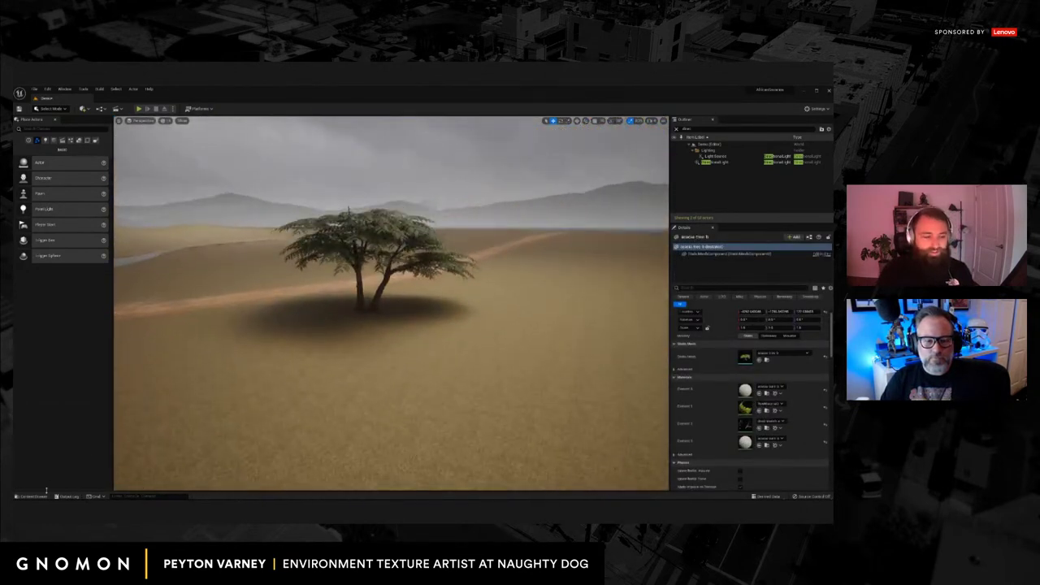
Place the grass-basic-demo-a mesh on the ground in front of the acacia tree.
{"action": "left_click", "coordinate": [39, 496]}
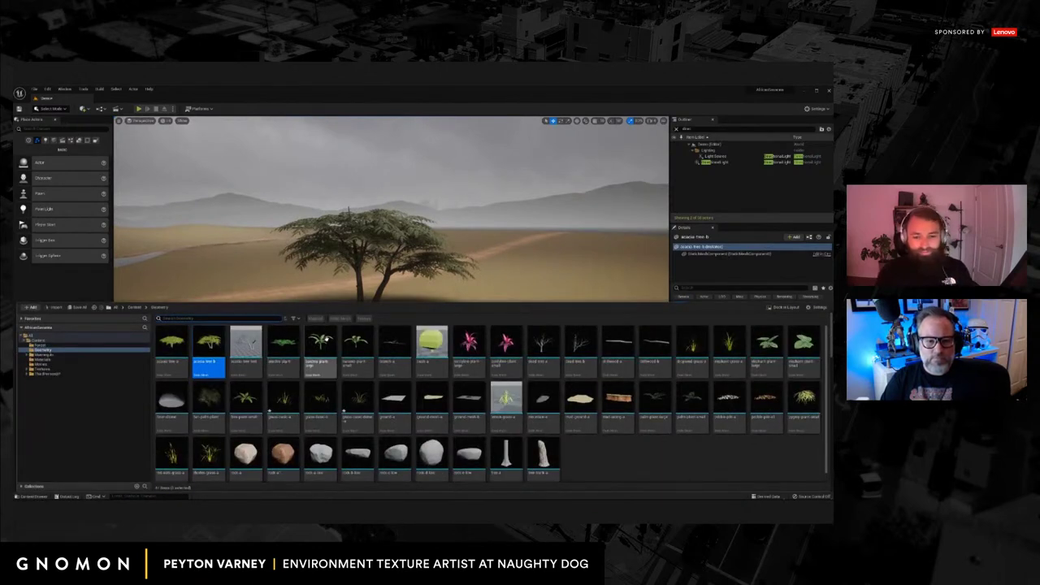
{"action": "scroll", "coordinate": [545, 354], "scroll_direction": "down", "scroll_amount": 1}
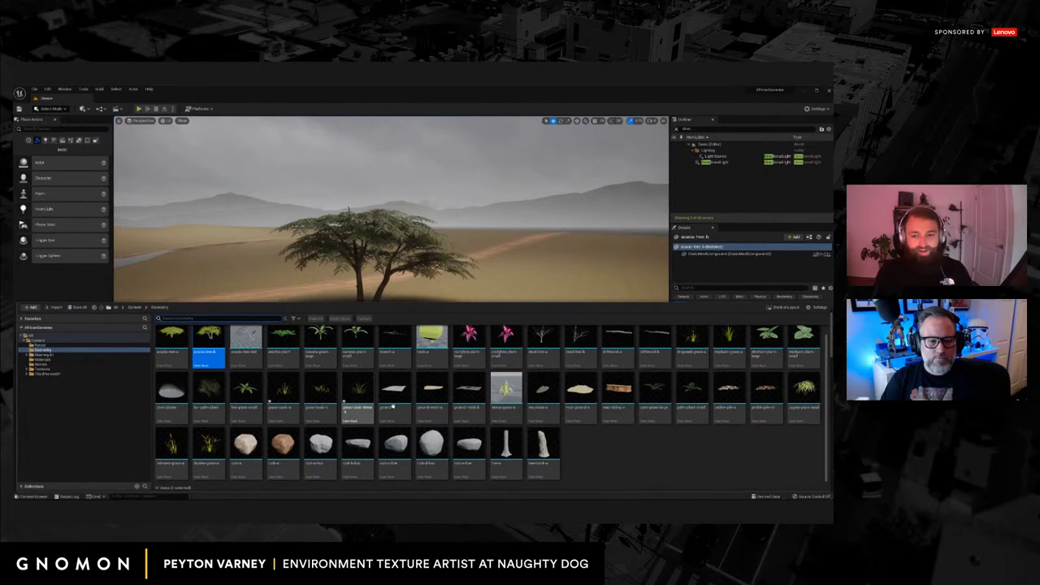
{"action": "scroll", "coordinate": [357, 407], "scroll_direction": "up", "scroll_amount": 1}
{"action": "left_click_drag", "start_coordinate": [358, 398], "coordinate": [398, 338]}
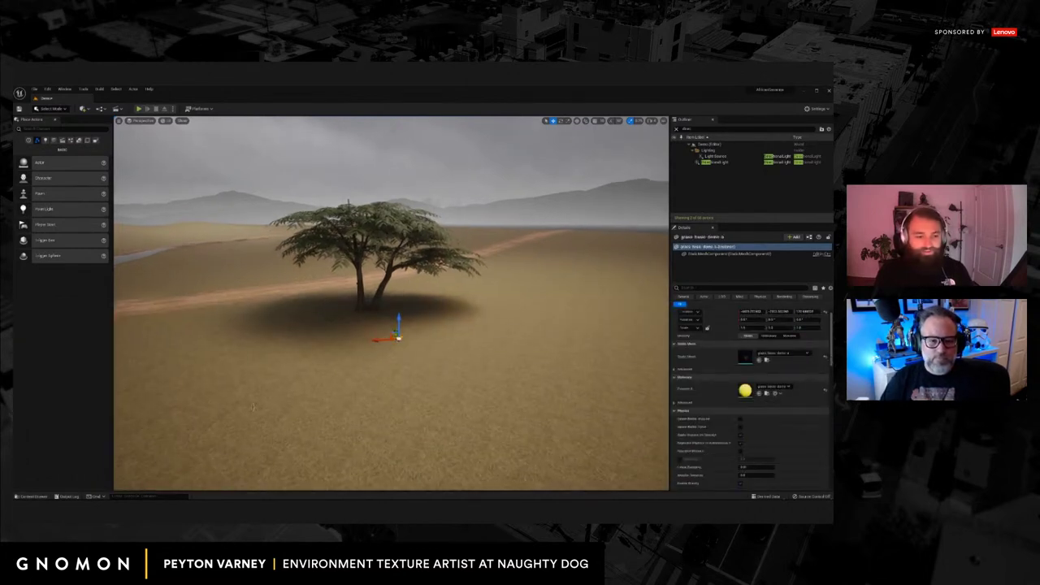
{"action": "left_click", "coordinate": [32, 497]}
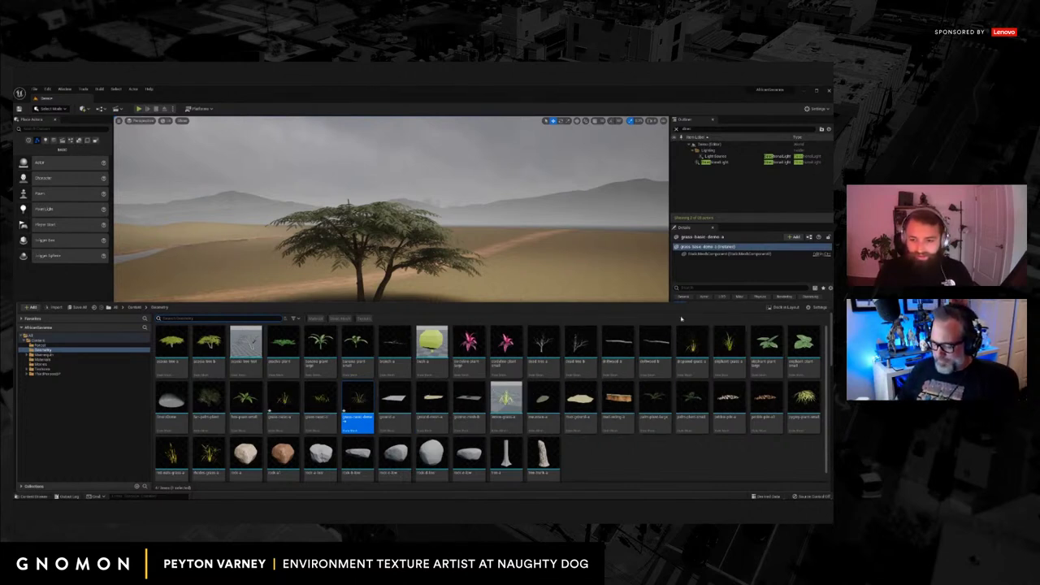
{"action": "right_click_drag", "start_coordinate": [567, 277], "coordinate": [567, 297]}
{"action": "key", "text": "w"}
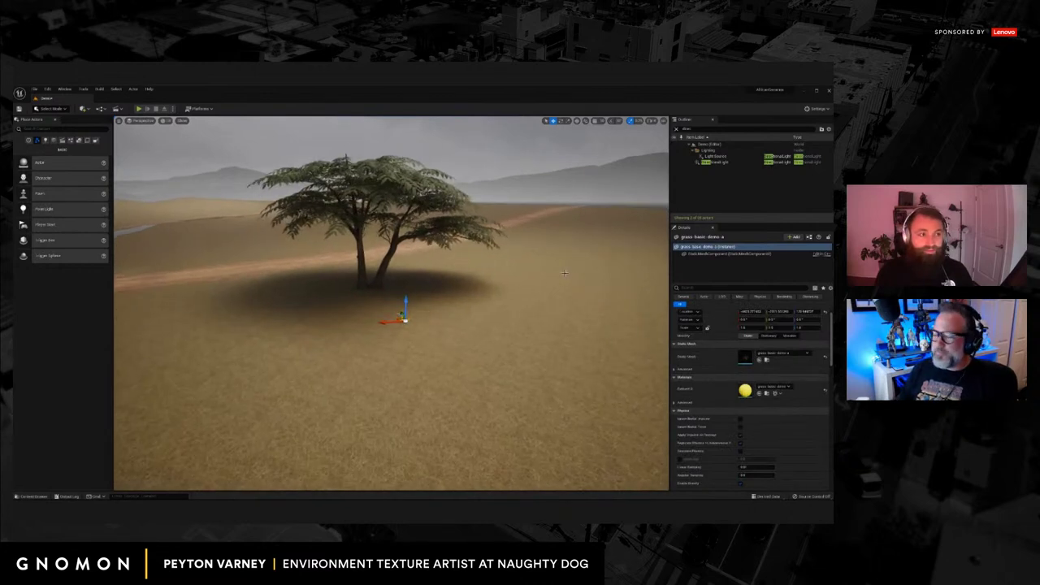
Open the African-Savanna level from the Content folder and hide the Content Browser.
{"action": "left_click", "coordinate": [31, 497]}
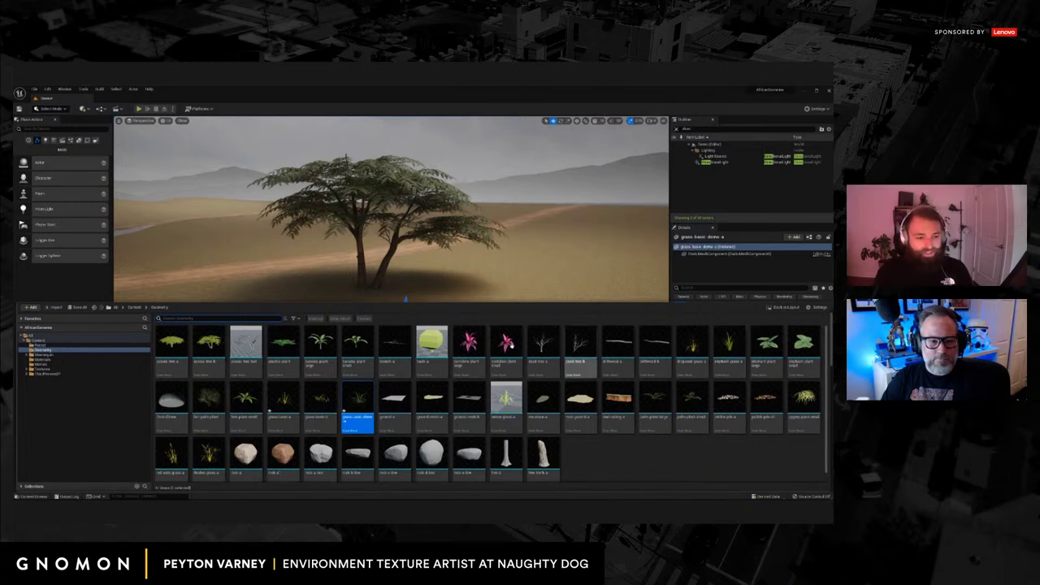
{"action": "left_click", "coordinate": [134, 307]}
{"action": "double_click", "coordinate": [419, 345]}
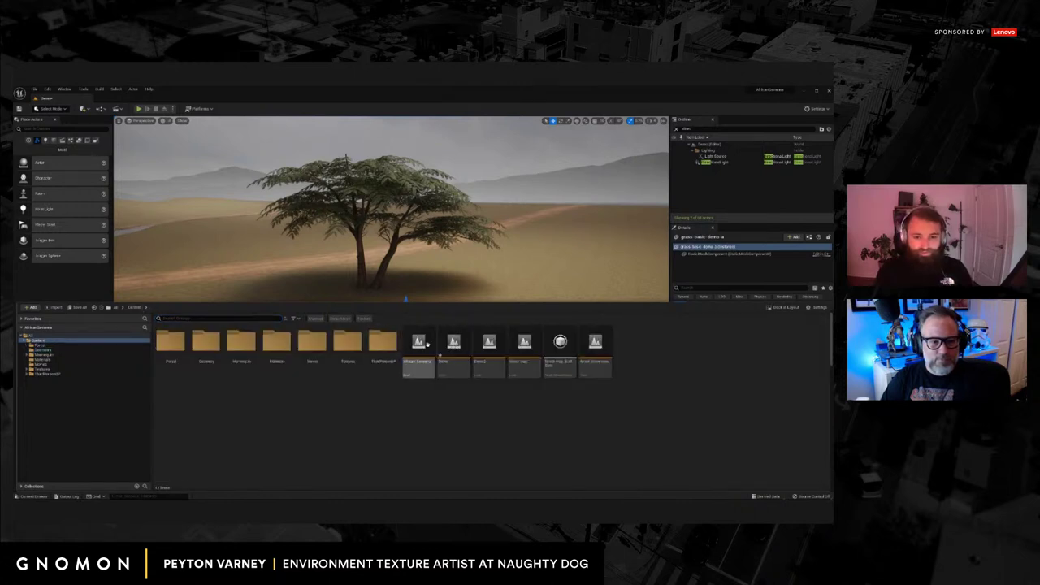
{"action": "left_click", "coordinate": [395, 363]}
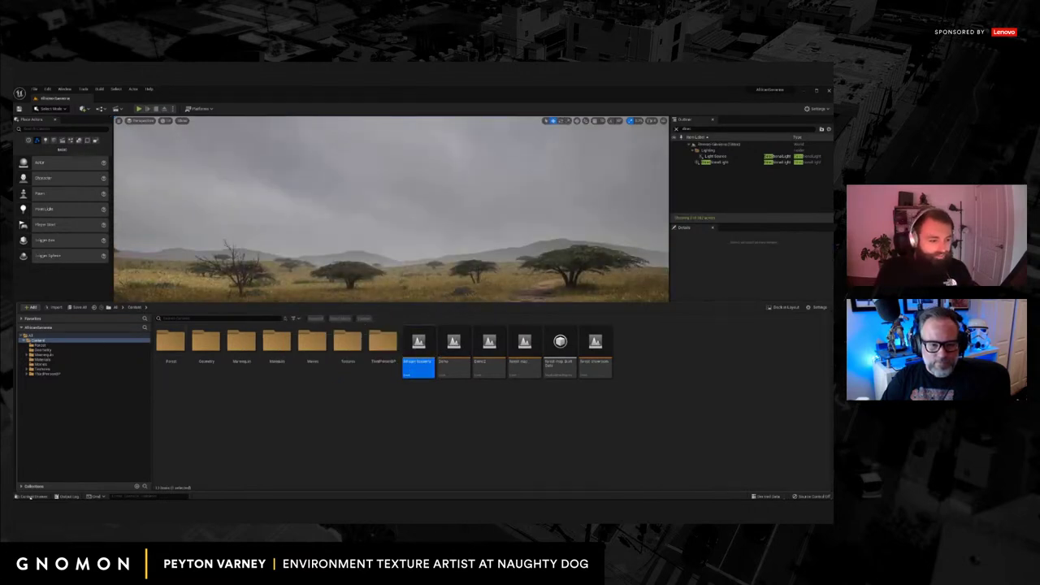
{"action": "left_click", "coordinate": [30, 497]}
Look over the savanna's grassland, dirt path and dead tree in Game View.
{"action": "mouse_move", "coordinate": [412, 320]}
{"action": "right_mouse_down"}
{"action": "mouse_move", "coordinate": [401, 320]}
{"action": "mouse_move", "coordinate": [411, 328]}
{"action": "right_mouse_up"}
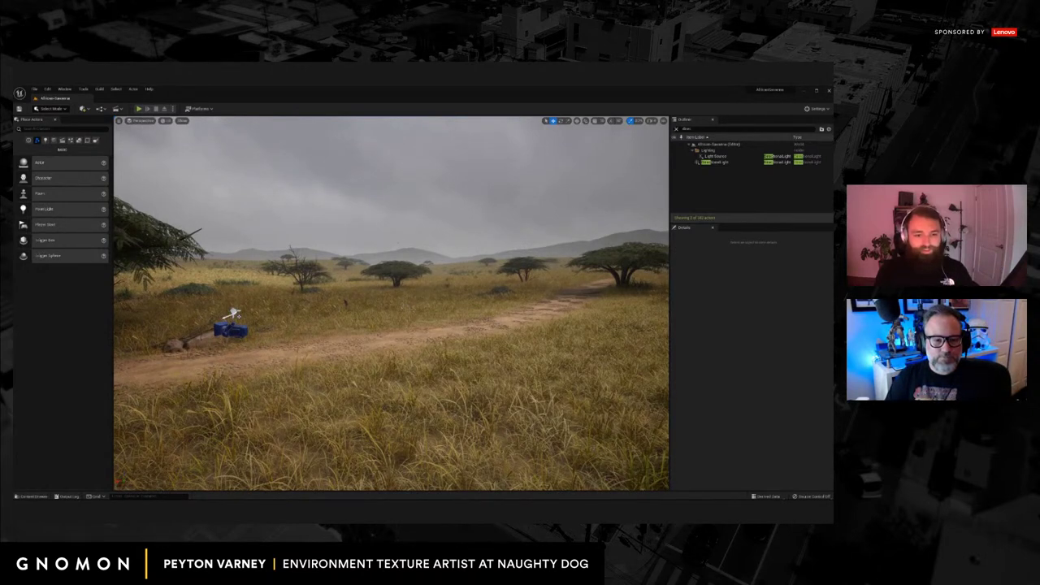
{"action": "right_click_drag", "start_coordinate": [437, 325], "coordinate": [375, 334]}
{"action": "key", "text": "g"}
{"action": "left_click_drag", "start_coordinate": [375, 333], "coordinate": [328, 283]}
{"action": "right_click_drag", "start_coordinate": [327, 284], "coordinate": [400, 316]}
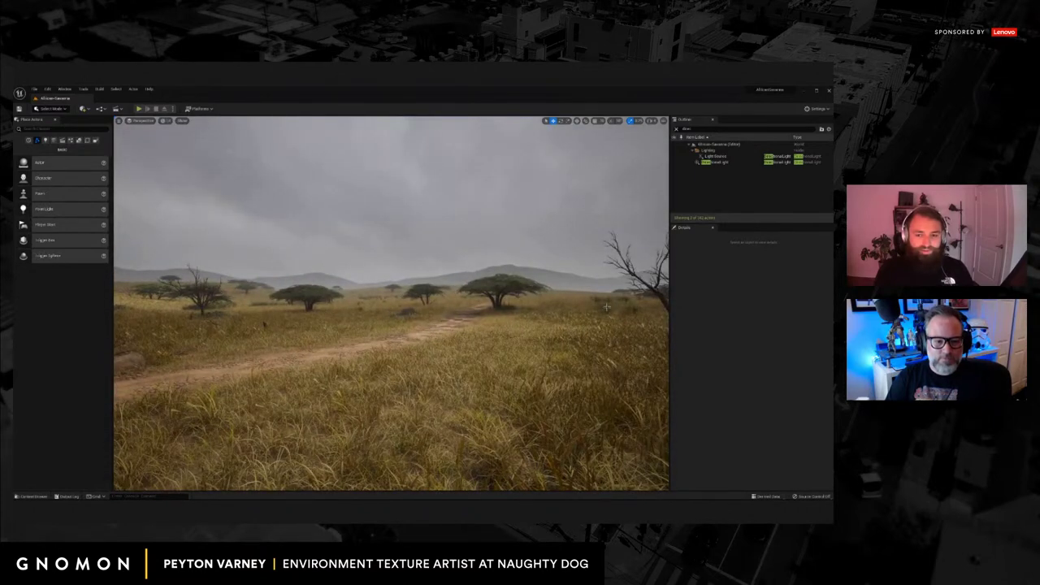
{"action": "right_click_drag", "start_coordinate": [598, 310], "coordinate": [620, 311]}
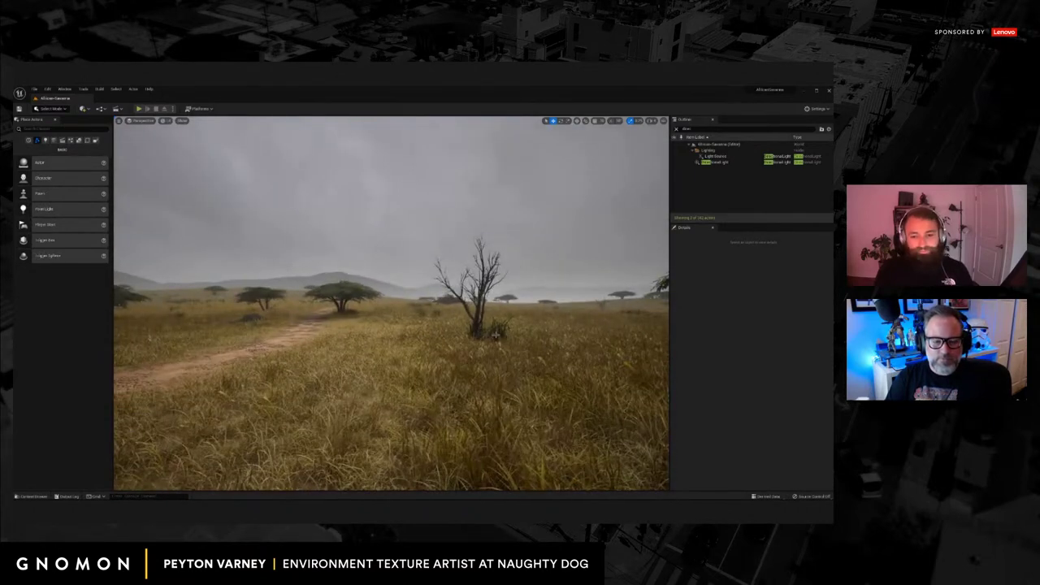
Fly around the savanna to view the acacia trees, the dead tree and the dirt path leading toward the hills.
{"action": "mouse_move", "coordinate": [439, 340]}
{"action": "right_mouse_down"}
{"action": "mouse_move", "coordinate": [405, 344]}
{"action": "mouse_move", "coordinate": [436, 339]}
{"action": "right_mouse_up"}
{"action": "key", "text": "a"}
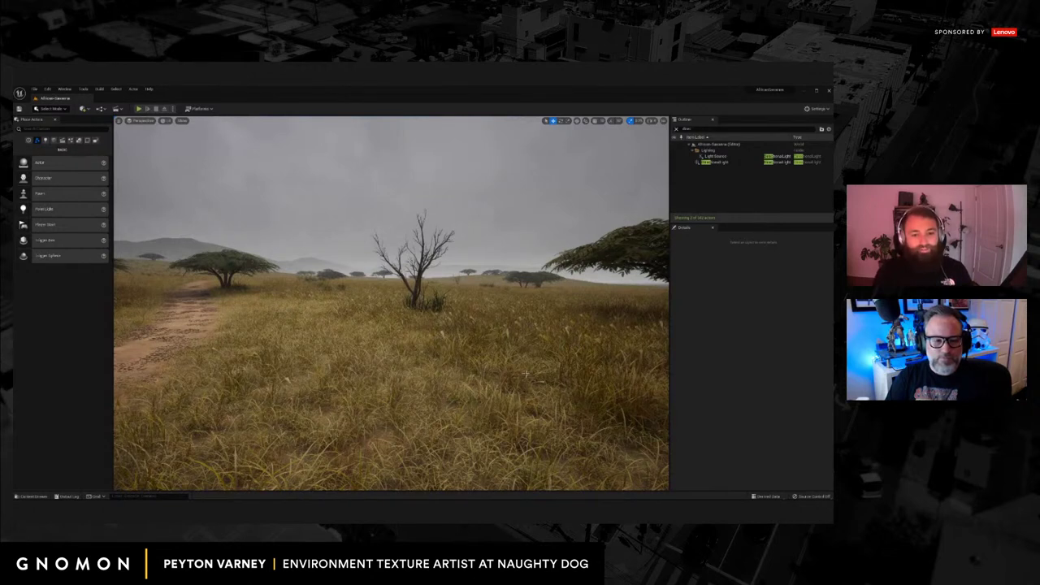
{"action": "mouse_move", "coordinate": [474, 350]}
{"action": "left_mouse_down"}
{"action": "mouse_move", "coordinate": [557, 349]}
{"action": "mouse_move", "coordinate": [476, 356]}
{"action": "left_mouse_up"}
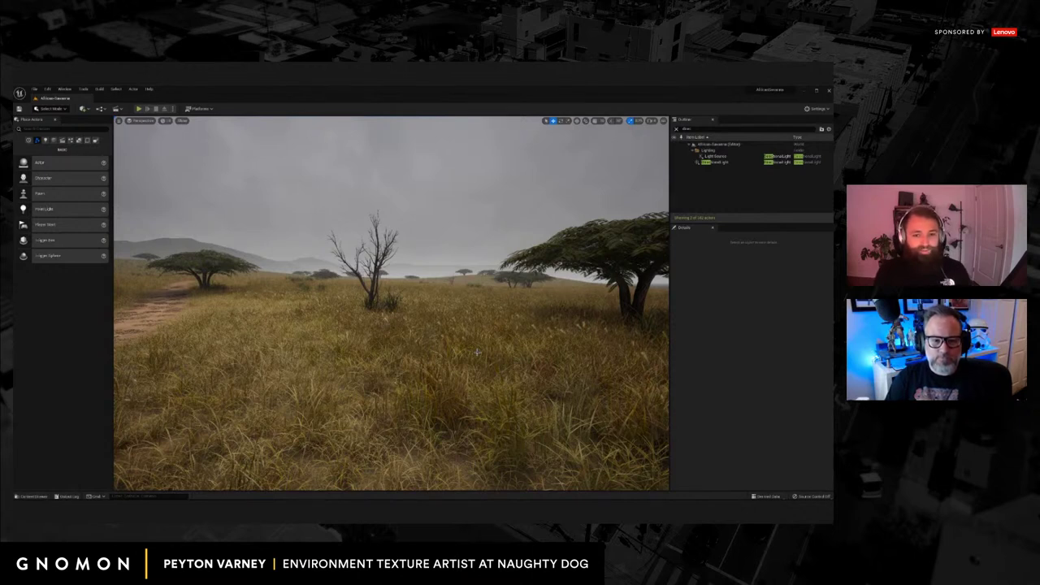
{"action": "key", "text": "s"}
{"action": "right_click_drag", "start_coordinate": [333, 334], "coordinate": [277, 353]}
{"action": "key", "text": "w"}
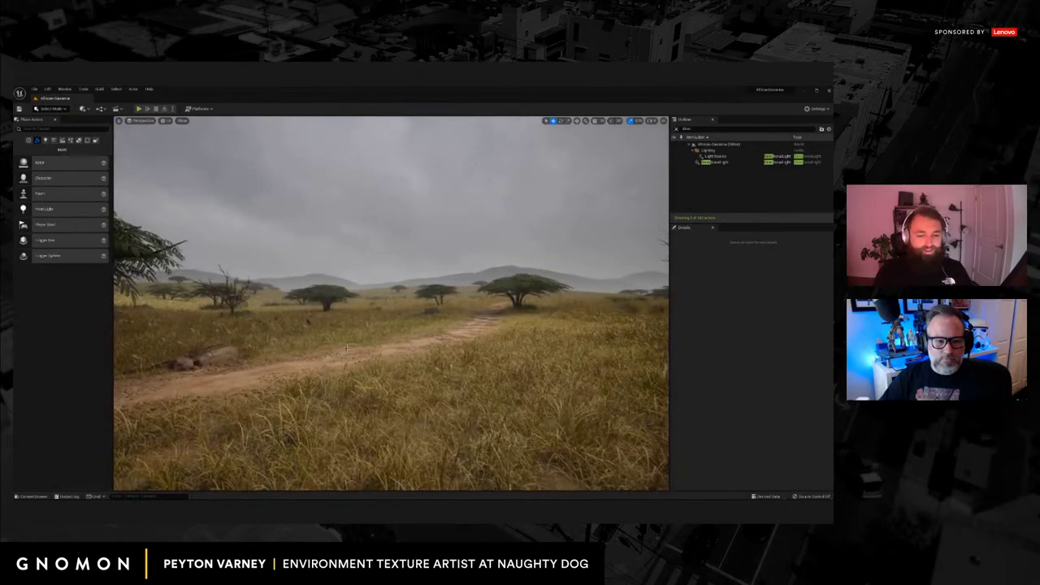
{"action": "key", "text": "d"}
{"action": "right_click_drag", "start_coordinate": [346, 348], "coordinate": [336, 351]}
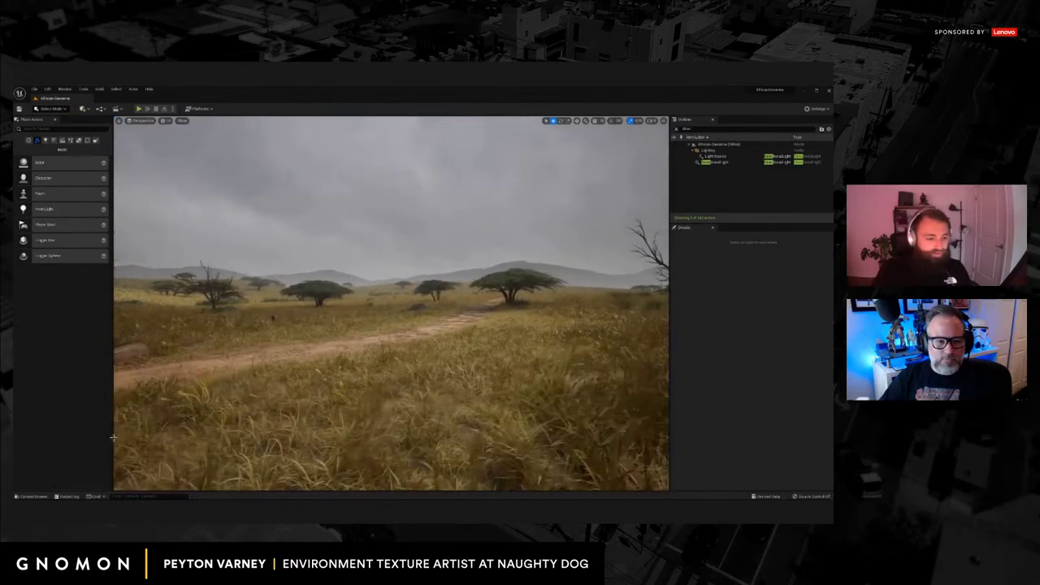
Open the Demo level from the Content folder without saving the modified grass meshes.
{"action": "left_click", "coordinate": [32, 497]}
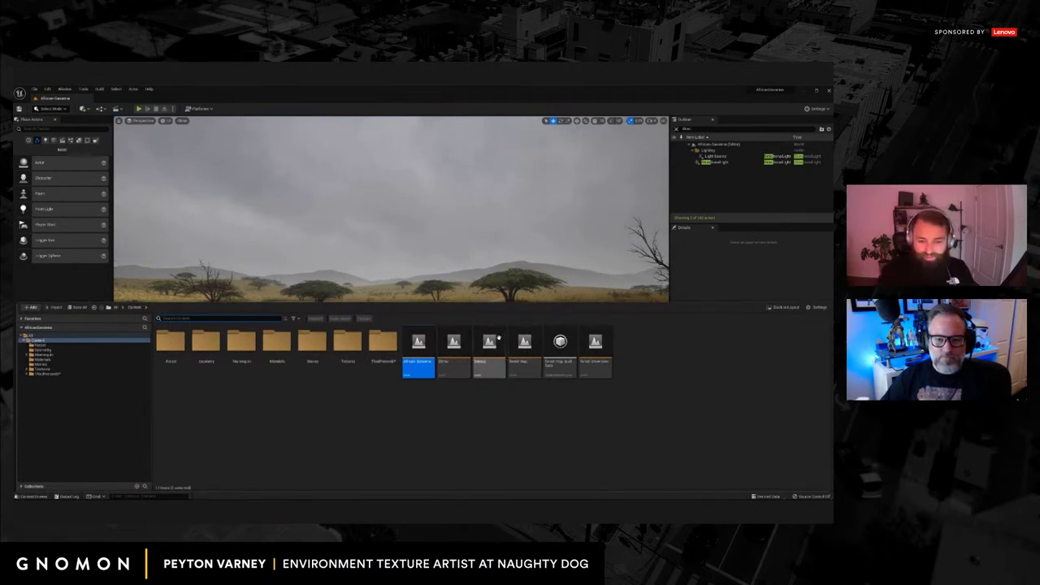
{"action": "double_click", "coordinate": [489, 347]}
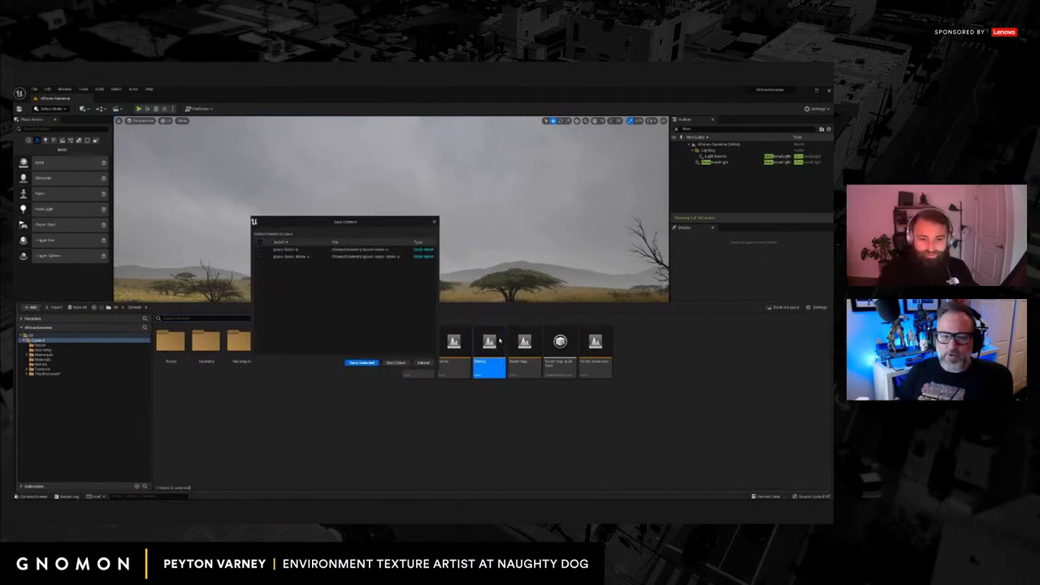
{"action": "left_click", "coordinate": [397, 364]}
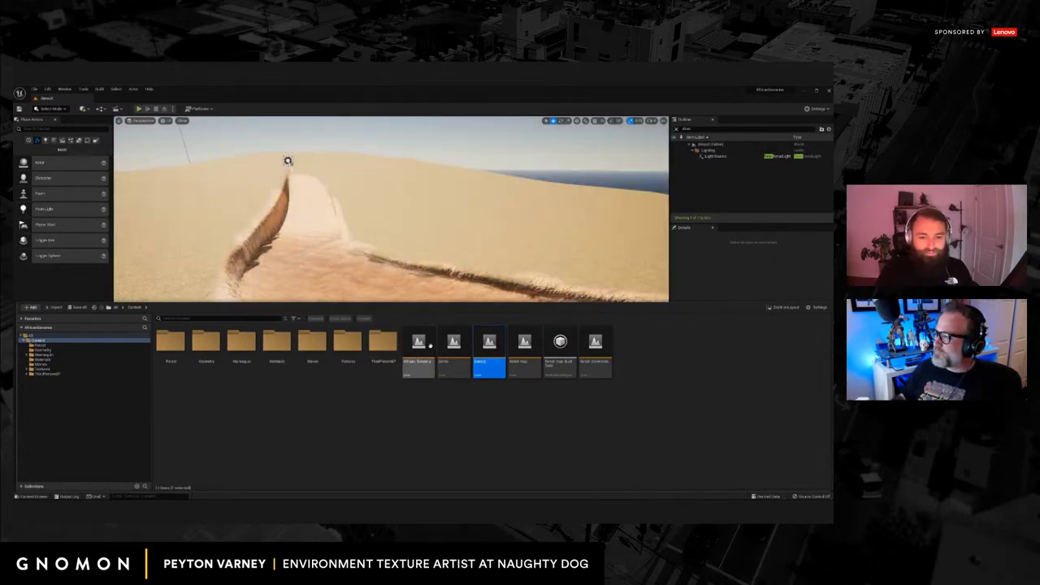
{"action": "double_click", "coordinate": [453, 348]}
{"action": "left_click", "coordinate": [396, 363]}
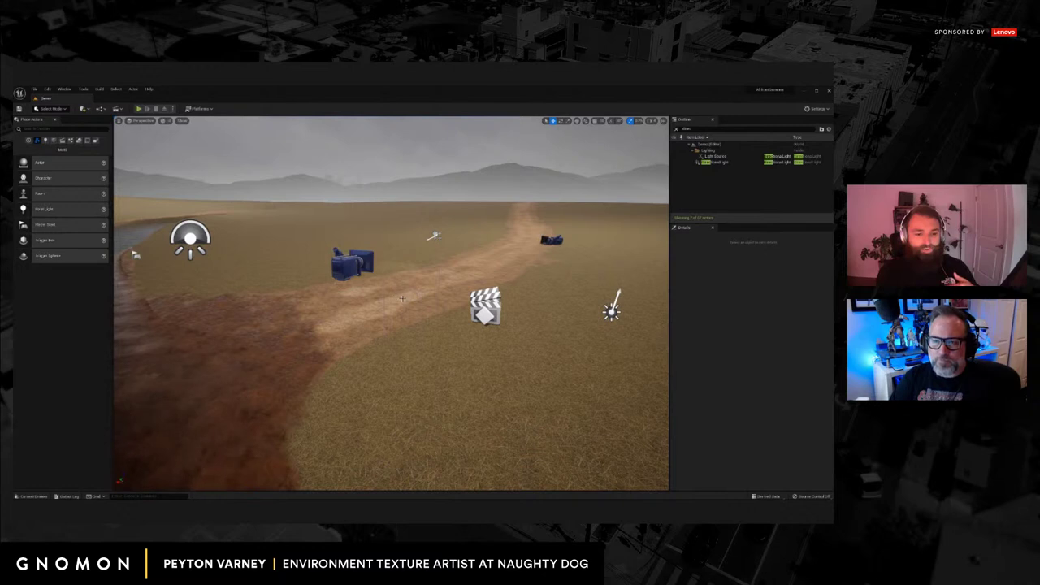
Look over the Demo level's bare terrain and the dirt path running toward the mountains.
{"action": "key", "text": "w"}
{"action": "mouse_move", "coordinate": [402, 298]}
{"action": "right_mouse_down"}
{"action": "mouse_move", "coordinate": [422, 311]}
{"action": "mouse_move", "coordinate": [405, 296]}
{"action": "right_mouse_up"}
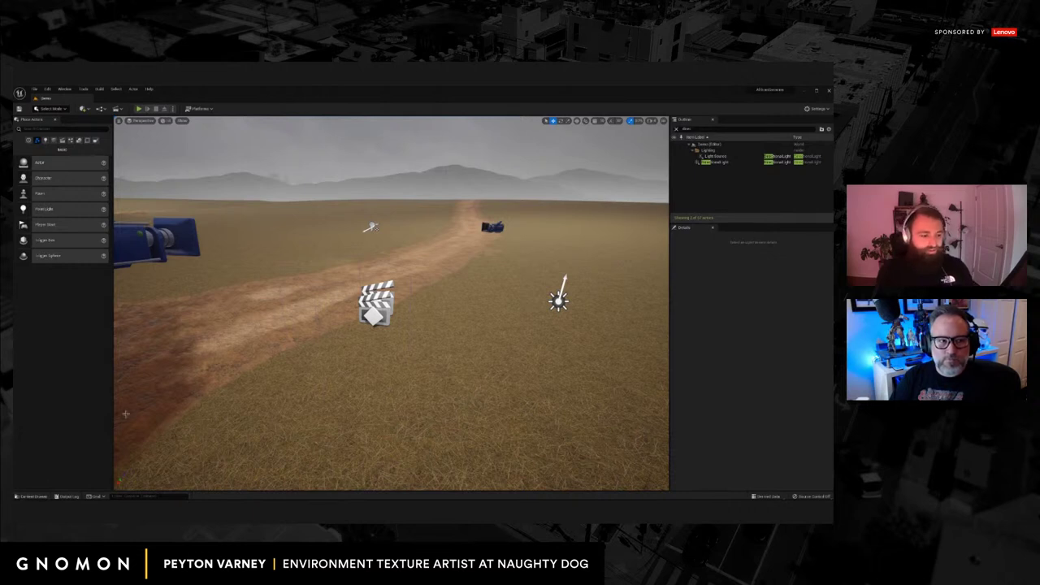
{"action": "right_click_drag", "start_coordinate": [125, 415], "coordinate": [103, 408]}
{"action": "left_click", "coordinate": [37, 496]}
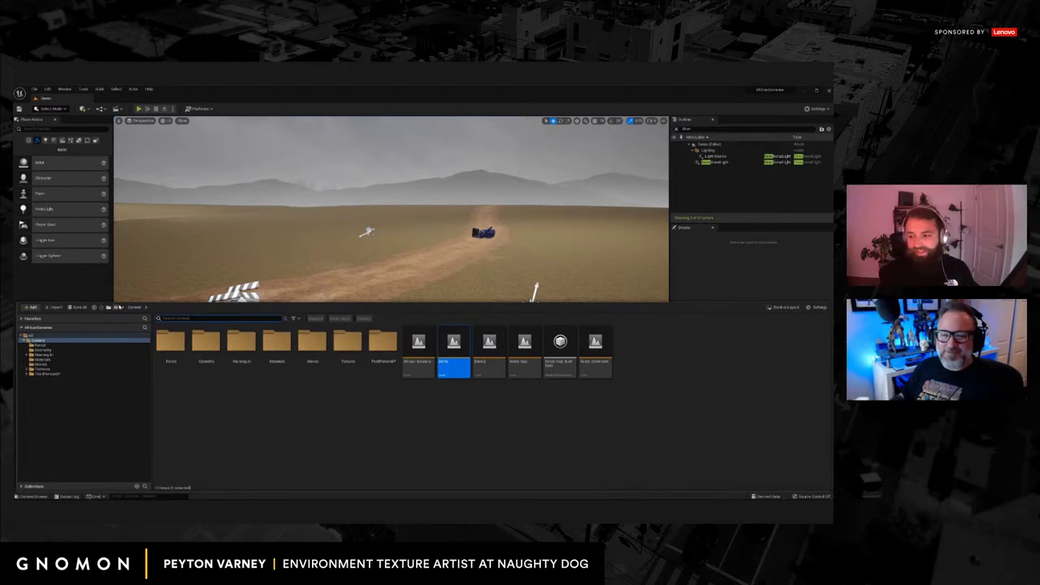
{"action": "right_click_drag", "start_coordinate": [229, 240], "coordinate": [229, 240]}
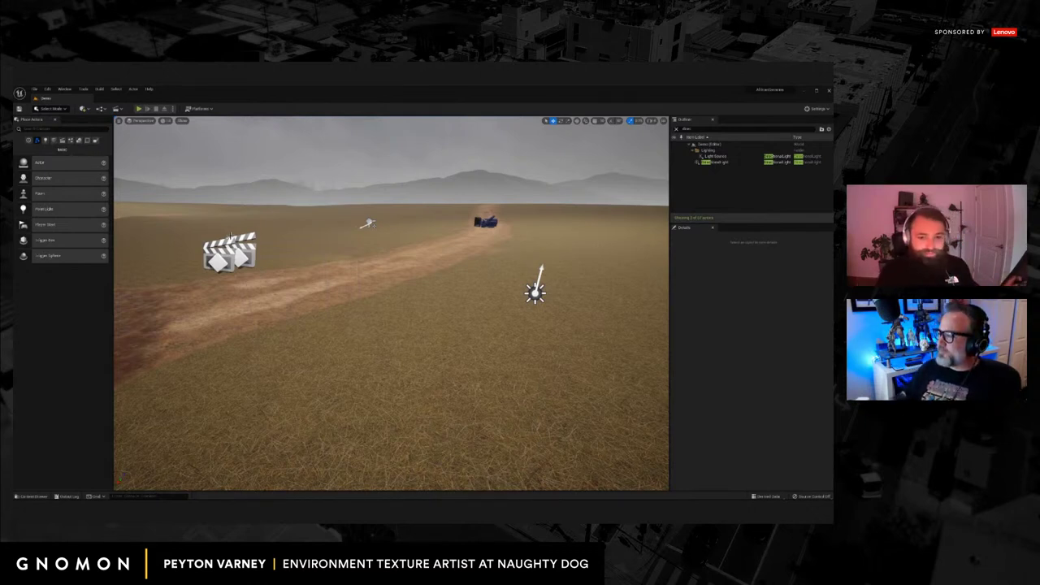
{"action": "left_click", "coordinate": [32, 497]}
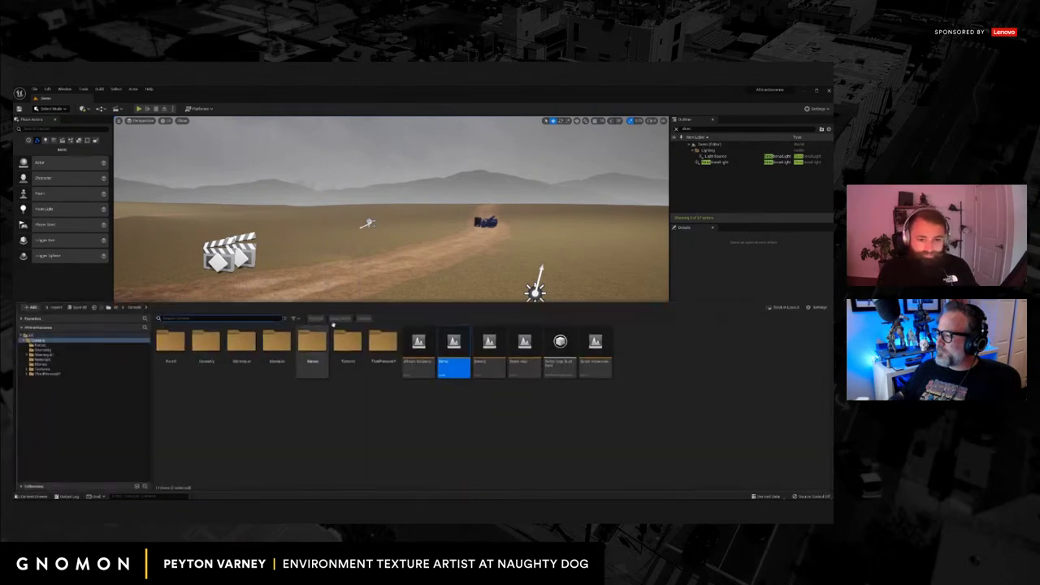
{"action": "right_click_drag", "start_coordinate": [350, 282], "coordinate": [350, 281]}
Switch to Foliage mode and add the grass-basic-a mesh from the Geometry folder to the foliage types, selecting it for editing.
{"action": "left_click", "coordinate": [52, 108]}
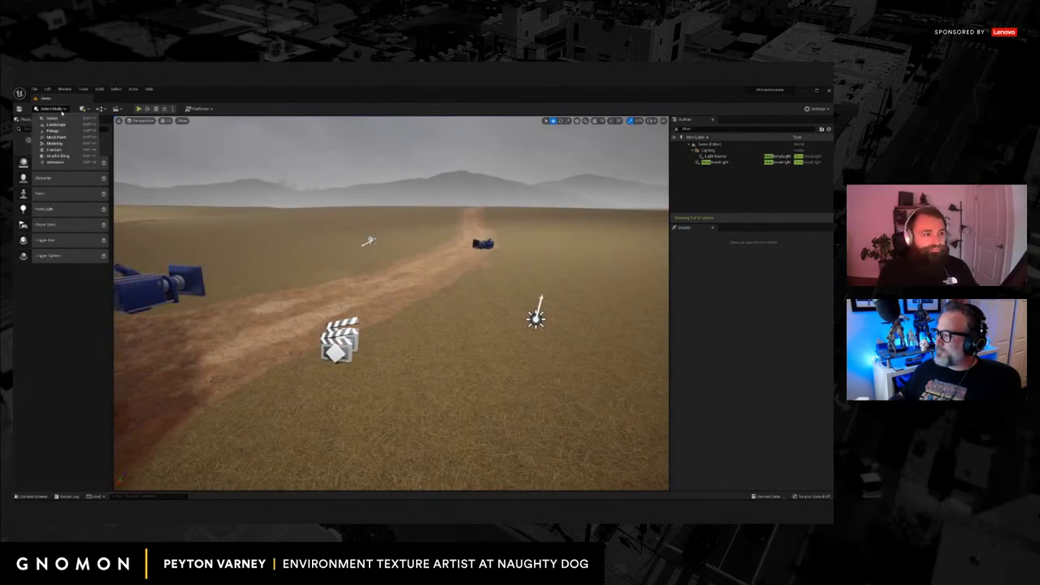
{"action": "left_click", "coordinate": [56, 132]}
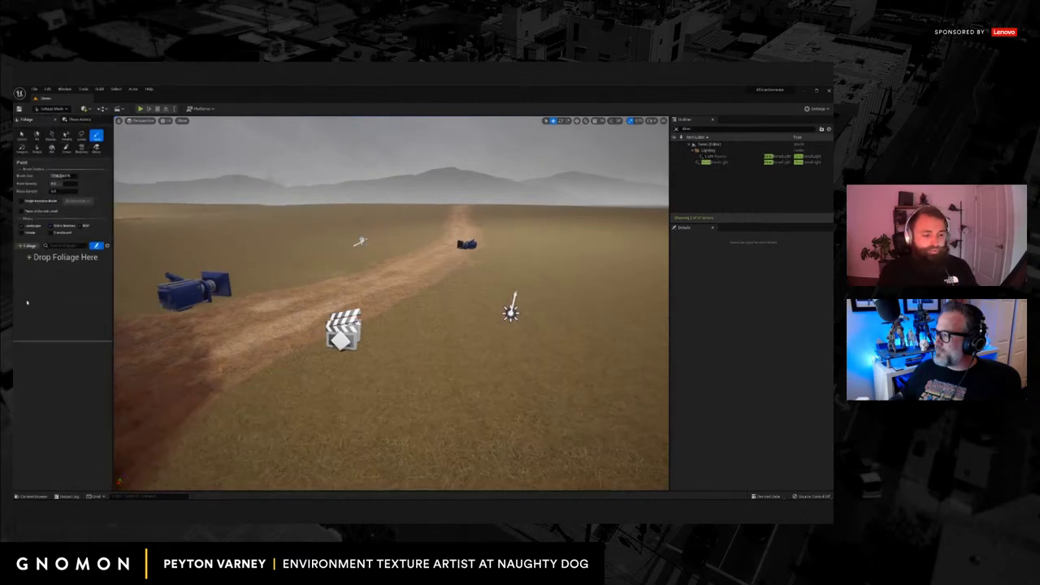
{"action": "left_click", "coordinate": [33, 495]}
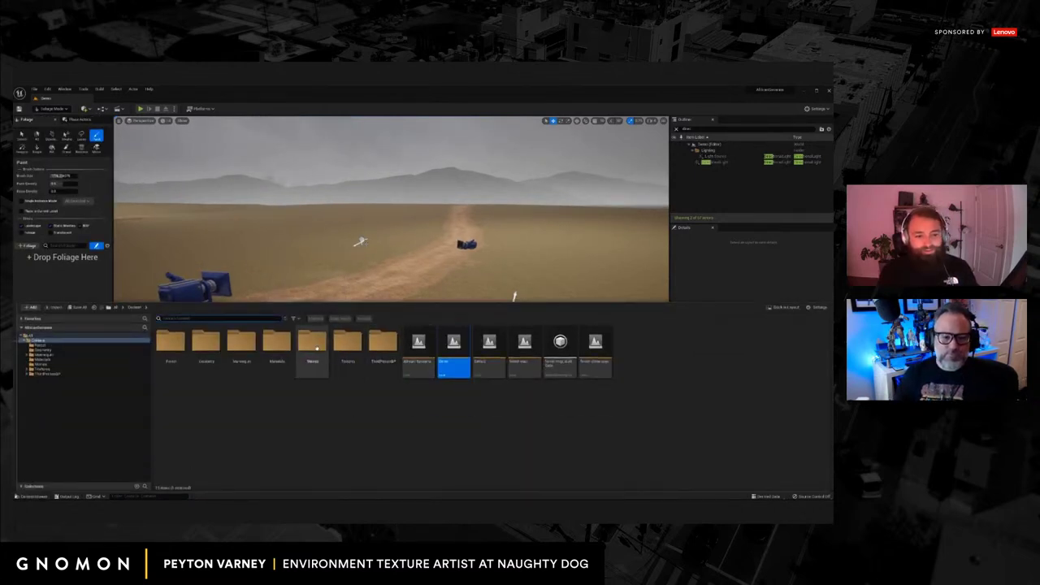
{"action": "double_click", "coordinate": [207, 341]}
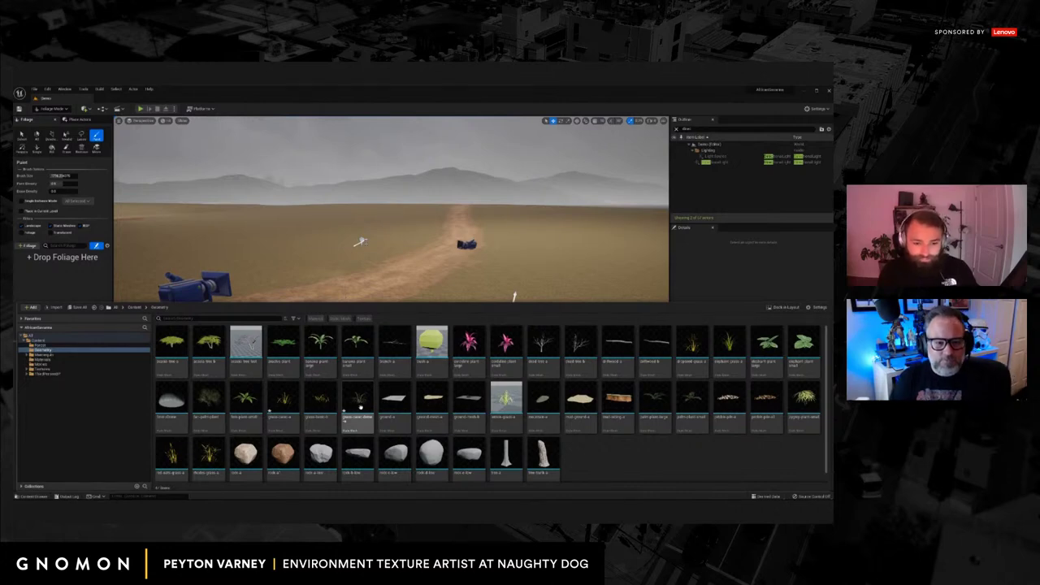
{"action": "left_click_drag", "start_coordinate": [284, 400], "coordinate": [58, 271]}
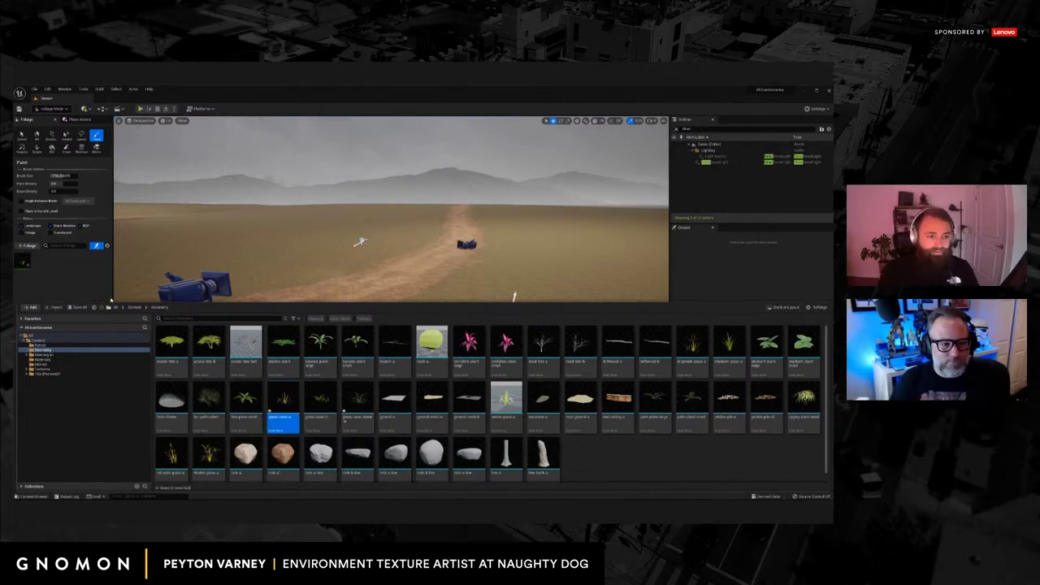
{"action": "left_click", "coordinate": [22, 260]}
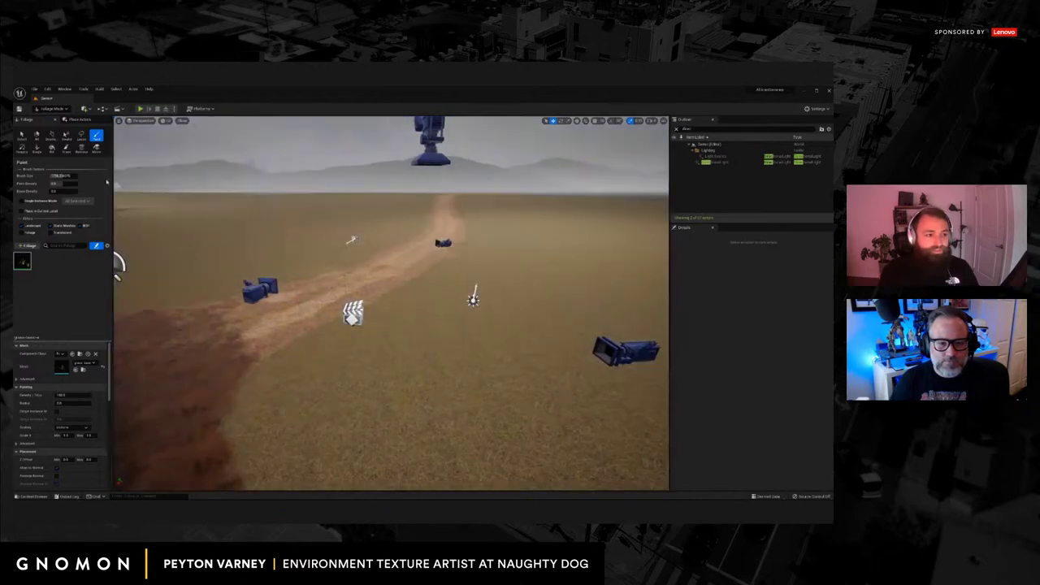
Reduce the foliage brush size and add the grass-basic-b mesh as a second foliage type.
{"action": "left_click_drag", "start_coordinate": [62, 177], "coordinate": [50, 177]}
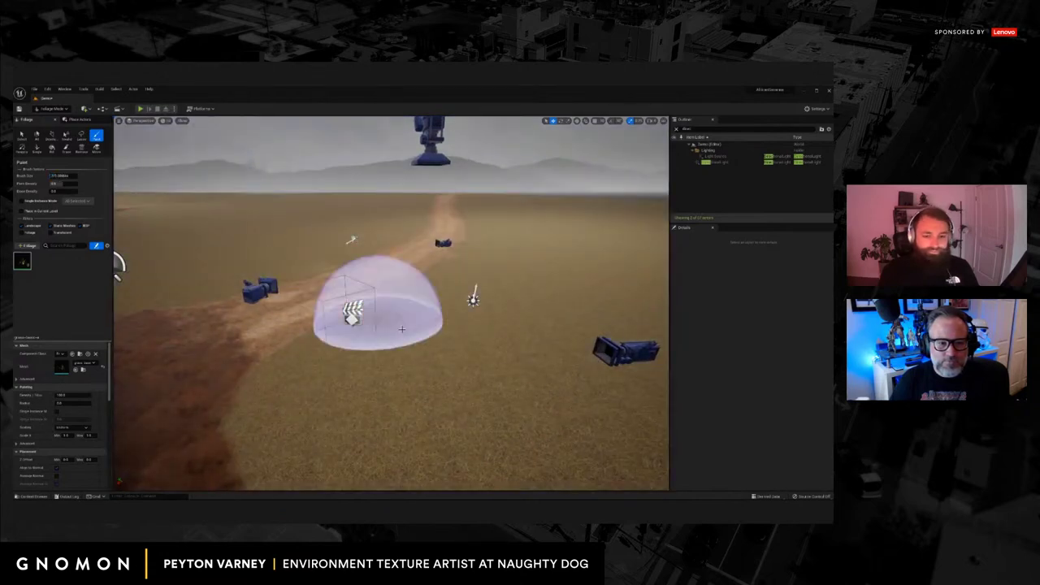
{"action": "right_click_drag", "start_coordinate": [401, 327], "coordinate": [479, 320]}
{"action": "left_click", "coordinate": [31, 497]}
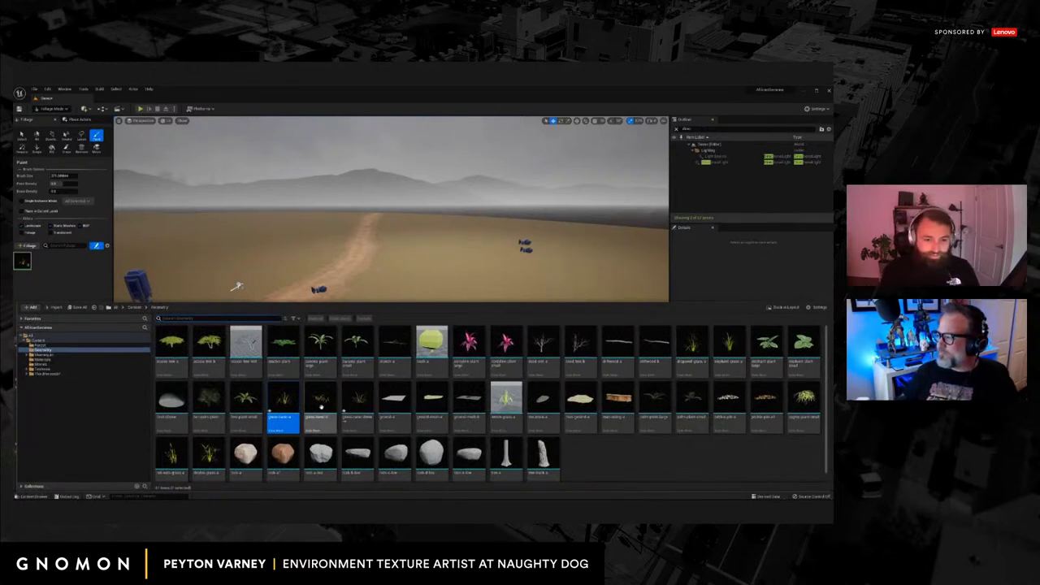
{"action": "left_click_drag", "start_coordinate": [321, 406], "coordinate": [39, 261]}
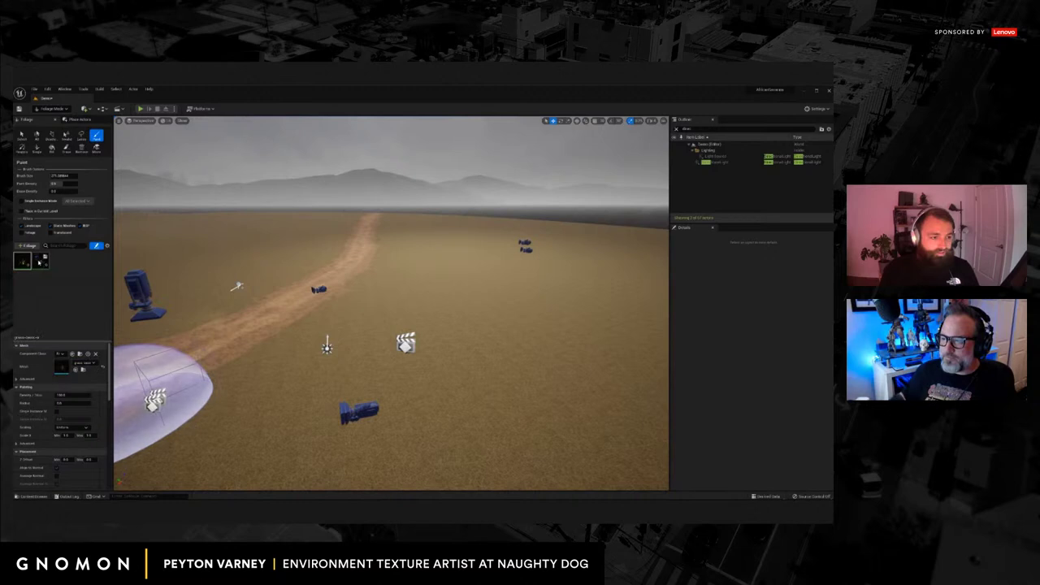
{"action": "mouse_move", "coordinate": [418, 318]}
{"action": "right_mouse_down"}
{"action": "mouse_move", "coordinate": [464, 374]}
{"action": "mouse_move", "coordinate": [520, 382]}
{"action": "right_mouse_up"}
Set the painting density of grass-basic-a to 300 and paint a patch of it on the ground beside the dirt path.
{"action": "left_click", "coordinate": [69, 394]}
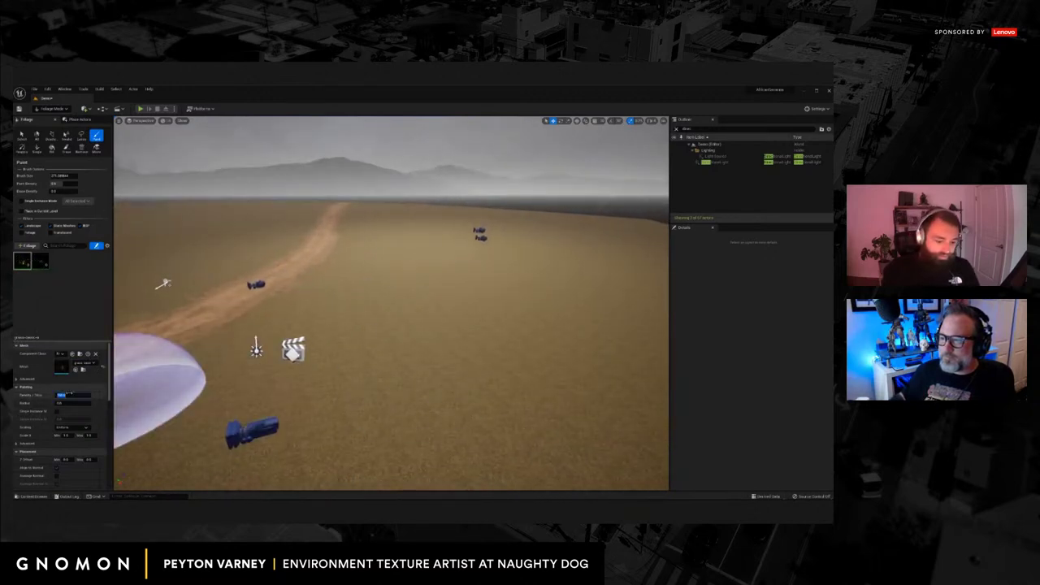
{"action": "type", "text": "300"}
{"action": "key", "text": "Return"}
{"action": "right_click_drag", "start_coordinate": [384, 347], "coordinate": [376, 365]}
{"action": "mouse_move", "coordinate": [376, 365]}
{"action": "left_mouse_down"}
{"action": "mouse_move", "coordinate": [487, 311]}
{"action": "mouse_move", "coordinate": [334, 365]}
{"action": "mouse_move", "coordinate": [403, 289]}
{"action": "mouse_move", "coordinate": [242, 376]}
{"action": "left_mouse_up"}
{"action": "right_click_drag", "start_coordinate": [314, 344], "coordinate": [280, 352]}
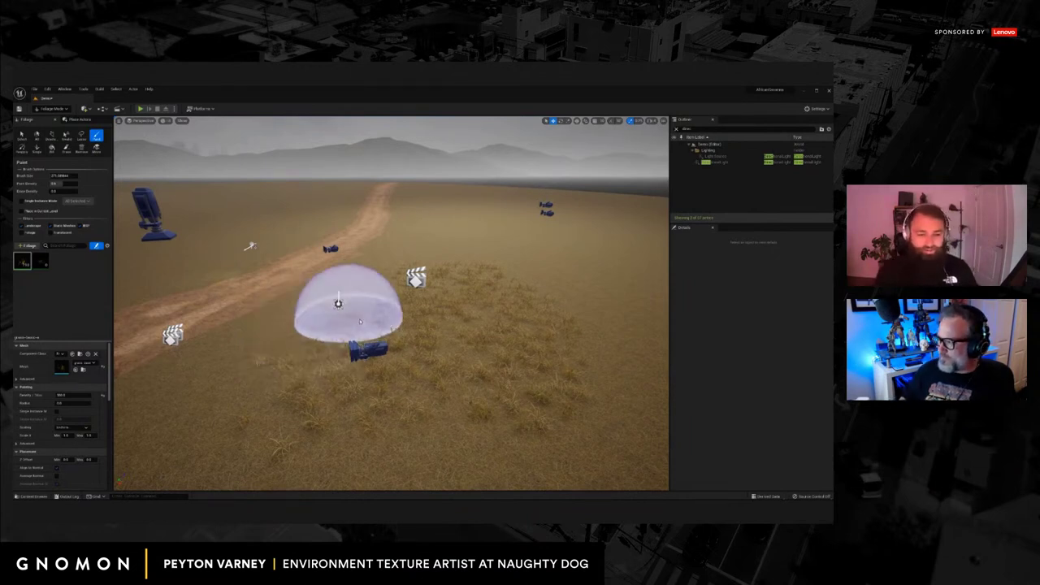
Extend the painted grass across the bare ground between the first patch and the reddish dirt bank.
{"action": "right_click_drag", "start_coordinate": [360, 322], "coordinate": [348, 372]}
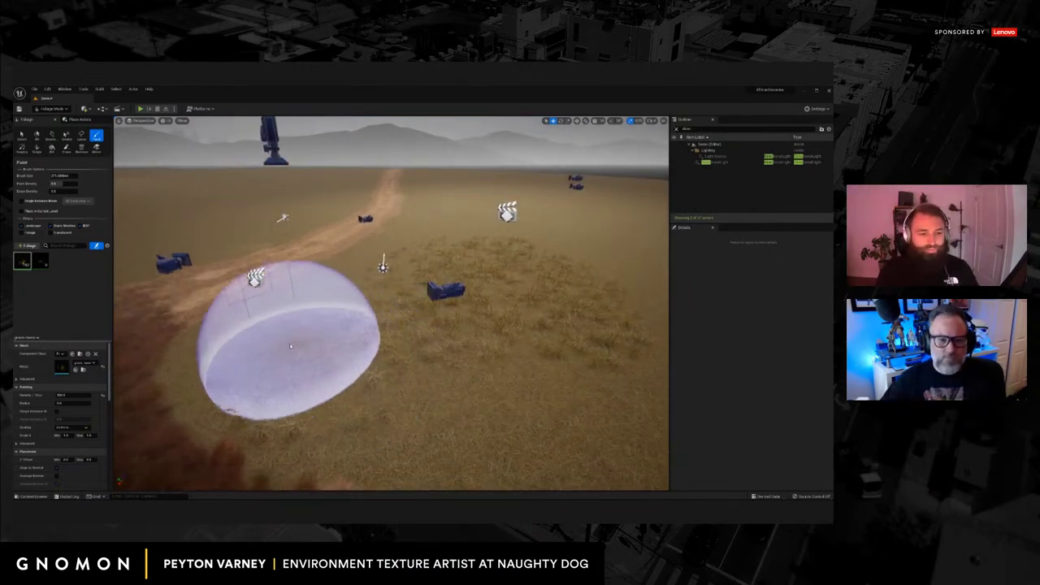
{"action": "right_click_drag", "start_coordinate": [420, 232], "coordinate": [466, 241]}
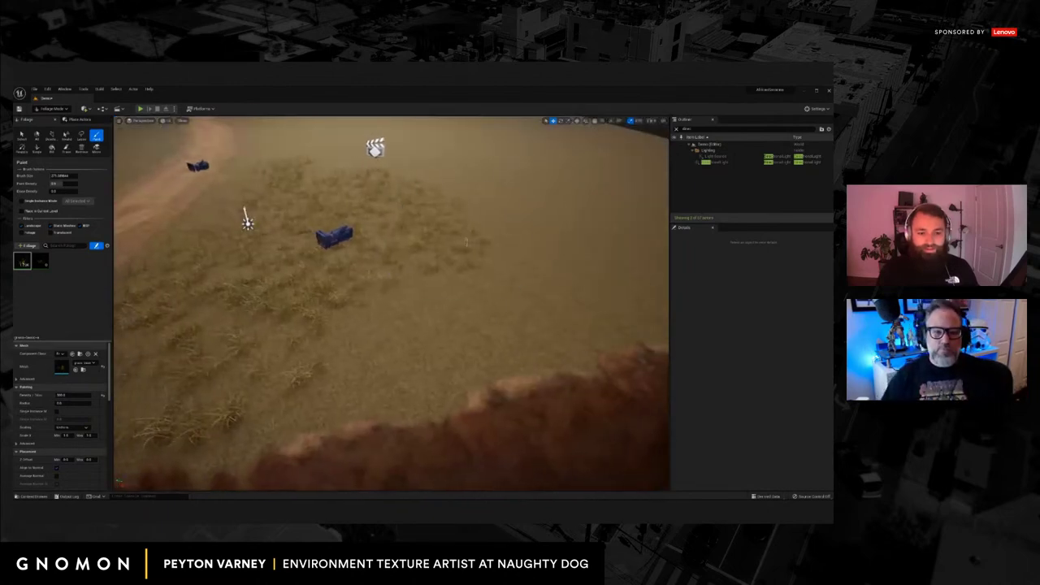
{"action": "mouse_move", "coordinate": [400, 303]}
{"action": "left_mouse_down"}
{"action": "mouse_move", "coordinate": [391, 313]}
{"action": "mouse_move", "coordinate": [546, 274]}
{"action": "mouse_move", "coordinate": [474, 198]}
{"action": "mouse_move", "coordinate": [405, 185]}
{"action": "left_mouse_up"}
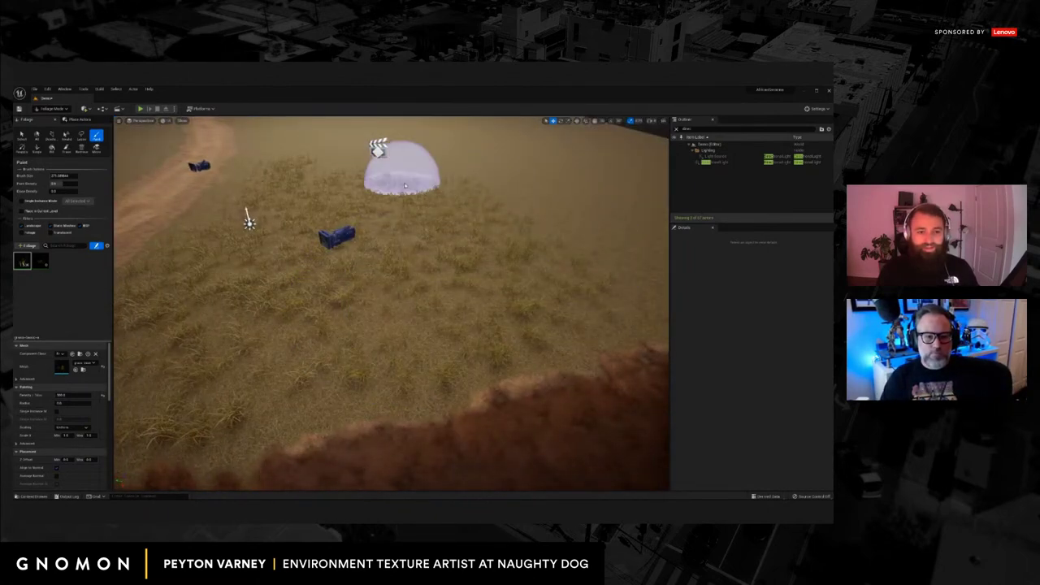
{"action": "right_click_drag", "start_coordinate": [403, 186], "coordinate": [424, 201]}
{"action": "scroll", "coordinate": [402, 140], "scroll_direction": "down", "scroll_amount": 5}
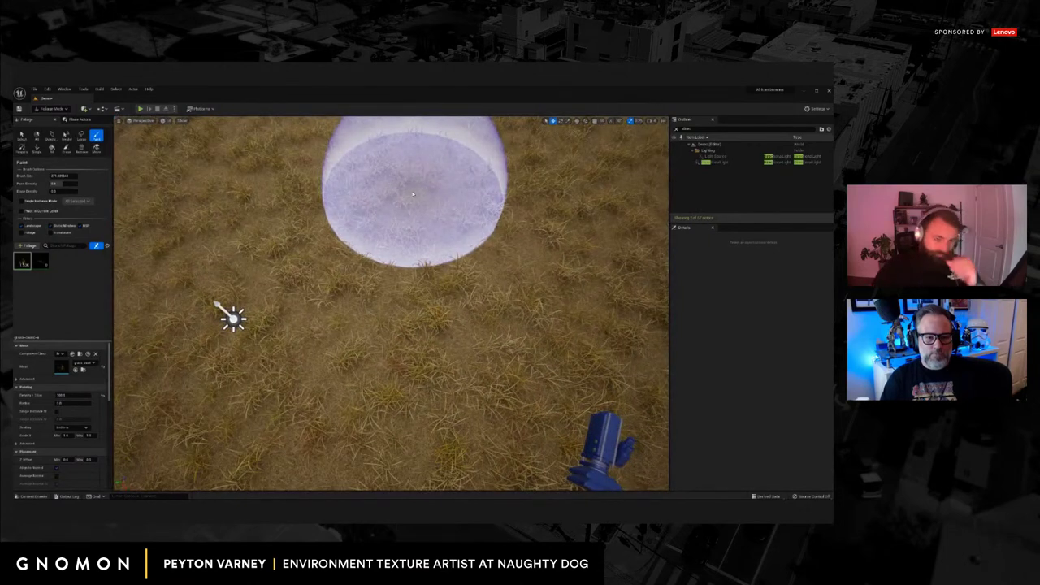
{"action": "right_click_drag", "start_coordinate": [438, 319], "coordinate": [427, 295]}
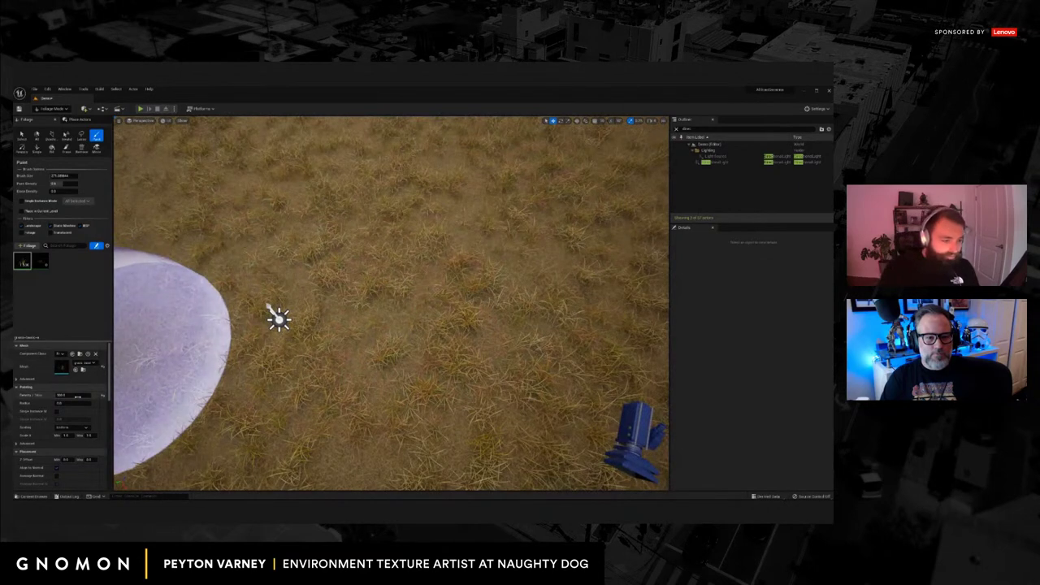
Shrink the foliage brush further and inspect the painted grass patch from above and at ground level.
{"action": "left_click_drag", "start_coordinate": [57, 176], "coordinate": [51, 177]}
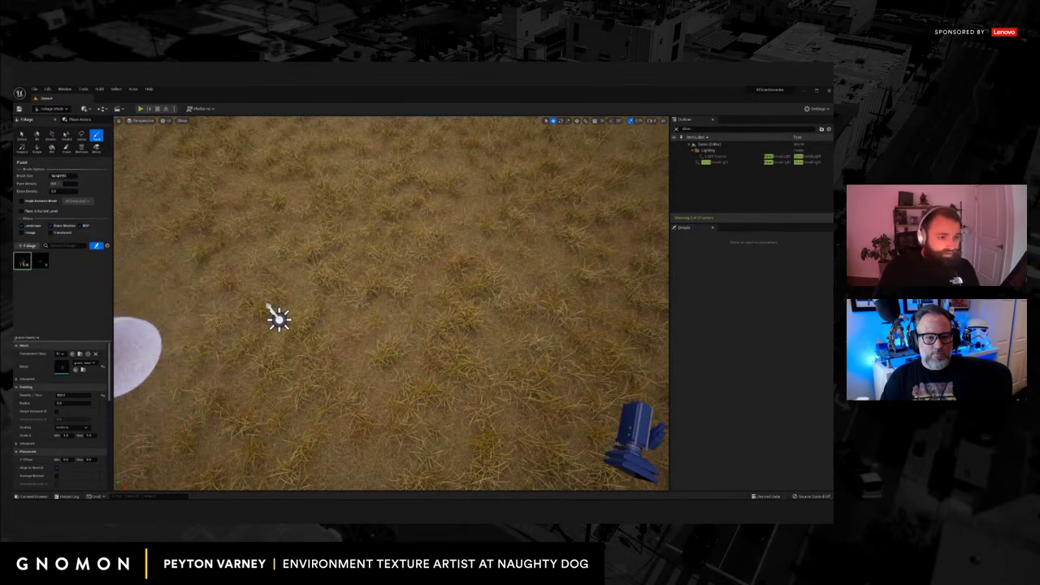
{"action": "right_click_drag", "start_coordinate": [247, 220], "coordinate": [369, 306]}
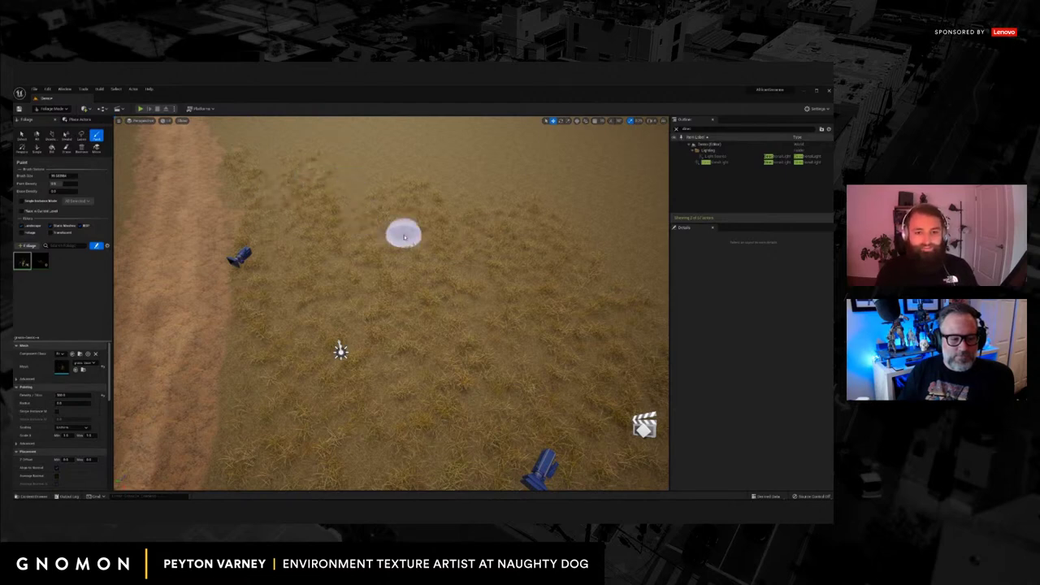
{"action": "right_click_drag", "start_coordinate": [404, 235], "coordinate": [402, 233]}
{"action": "mouse_move", "coordinate": [364, 310]}
{"action": "right_mouse_down"}
{"action": "mouse_move", "coordinate": [413, 293]}
{"action": "mouse_move", "coordinate": [508, 330]}
{"action": "right_mouse_up"}
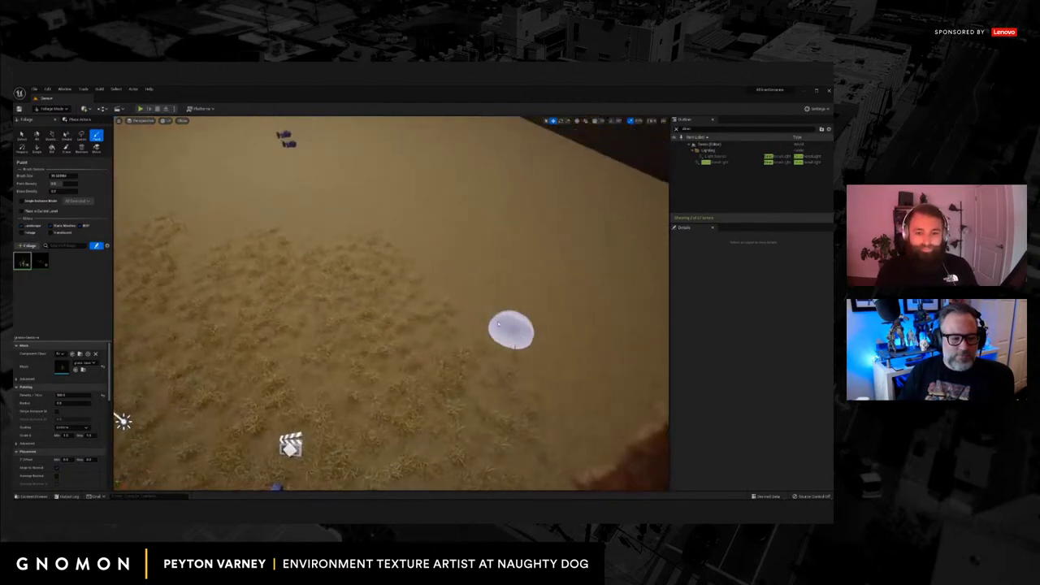
{"action": "mouse_move", "coordinate": [427, 279]}
{"action": "right_mouse_down"}
{"action": "mouse_move", "coordinate": [428, 291]}
{"action": "mouse_move", "coordinate": [451, 290]}
{"action": "right_mouse_up"}
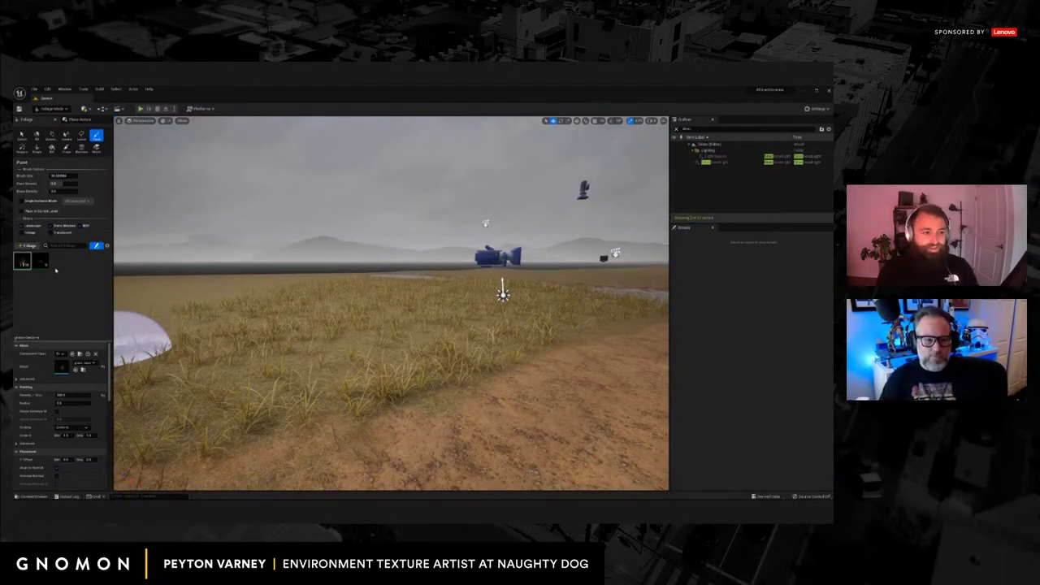
Set the painting density of grass-basic-b to 700 and paint it over the existing grass patch beside the dirt path.
{"action": "left_click", "coordinate": [41, 260]}
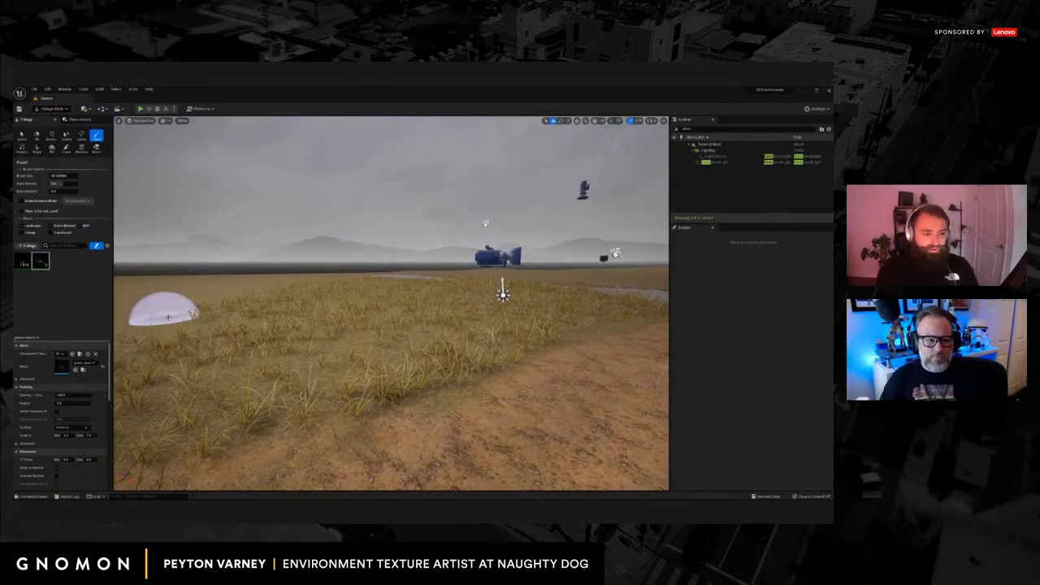
{"action": "mouse_move", "coordinate": [244, 320]}
{"action": "right_mouse_down"}
{"action": "mouse_move", "coordinate": [275, 308]}
{"action": "mouse_move", "coordinate": [265, 320]}
{"action": "right_mouse_up"}
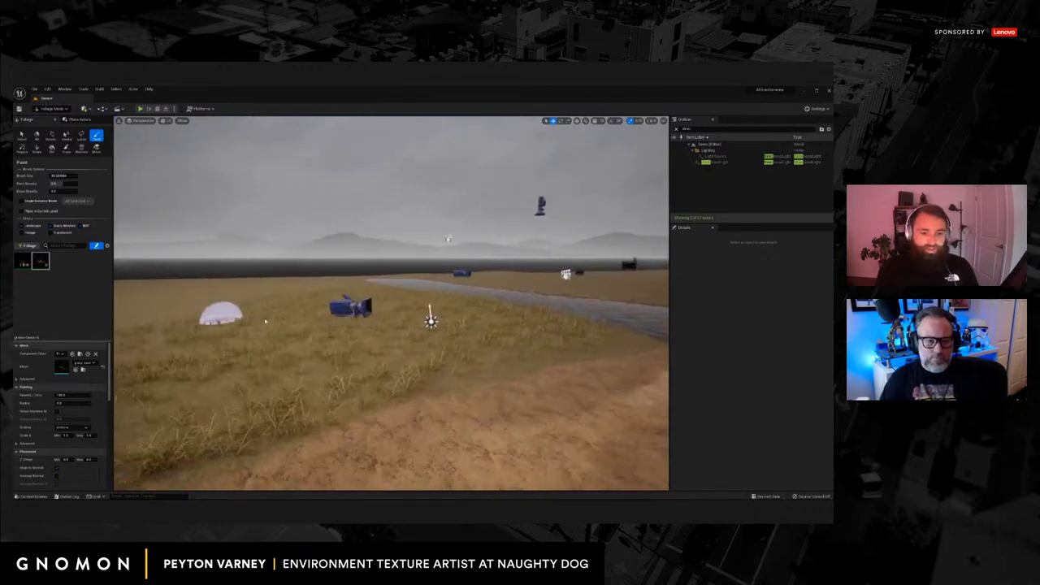
{"action": "scroll", "coordinate": [348, 353], "scroll_direction": "up", "scroll_amount": 2}
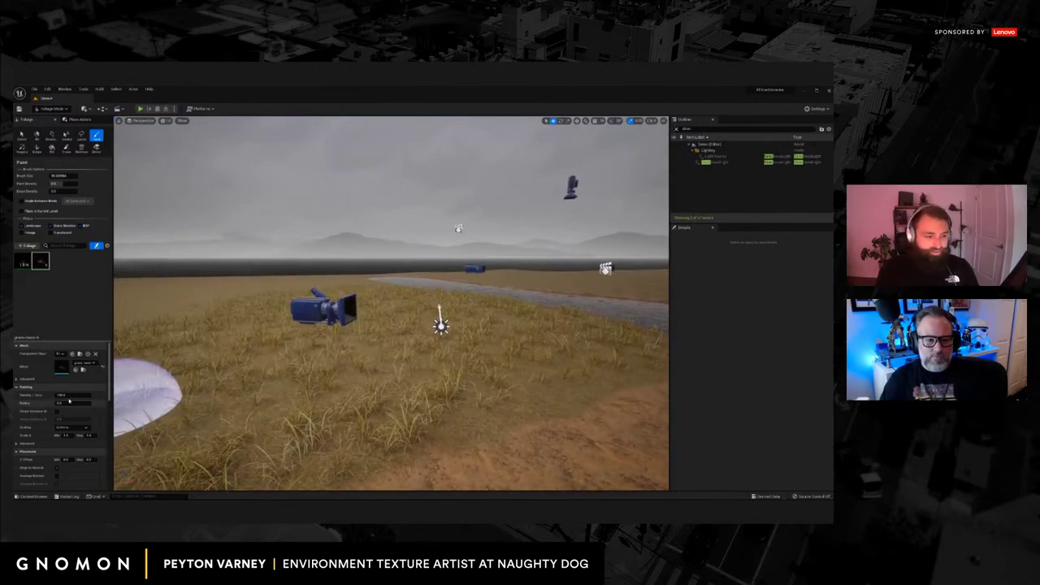
{"action": "left_click", "coordinate": [73, 394]}
{"action": "type", "text": "700"}
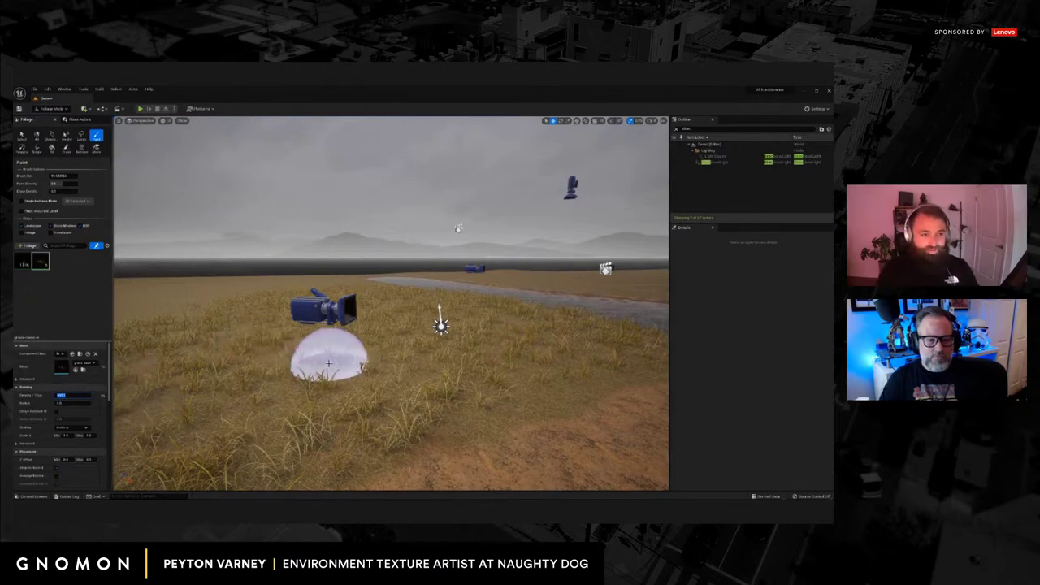
{"action": "right_click_drag", "start_coordinate": [325, 365], "coordinate": [349, 394]}
{"action": "scroll", "coordinate": [349, 350], "scroll_direction": "down", "scroll_amount": 2}
{"action": "left_click", "coordinate": [362, 340]}
{"action": "mouse_move", "coordinate": [380, 323]}
{"action": "right_mouse_down"}
{"action": "mouse_move", "coordinate": [410, 365]}
{"action": "mouse_move", "coordinate": [398, 367]}
{"action": "right_mouse_up"}
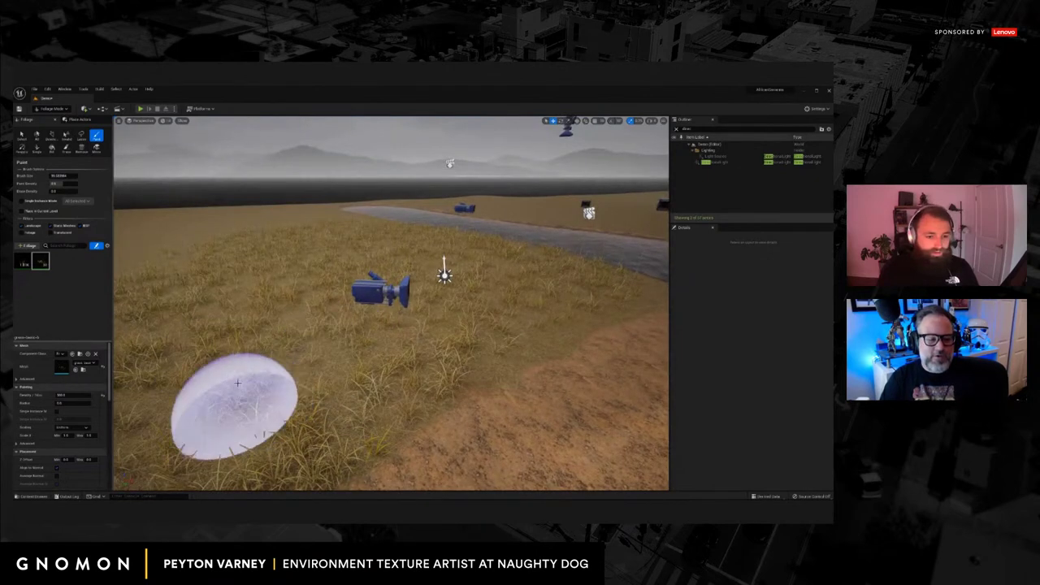
Raise the grass-basic-b density to 1000, thicken the painted patch and inspect it from several angles.
{"action": "left_click", "coordinate": [78, 394]}
{"action": "type", "text": "1000"}
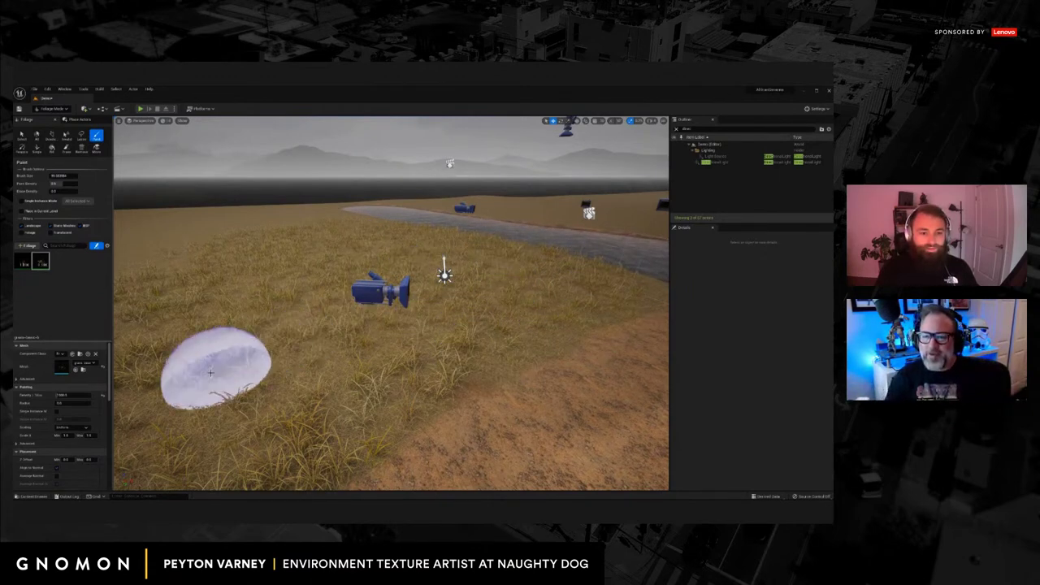
{"action": "mouse_move", "coordinate": [369, 304]}
{"action": "right_mouse_down"}
{"action": "mouse_move", "coordinate": [394, 311]}
{"action": "mouse_move", "coordinate": [408, 333]}
{"action": "right_mouse_up"}
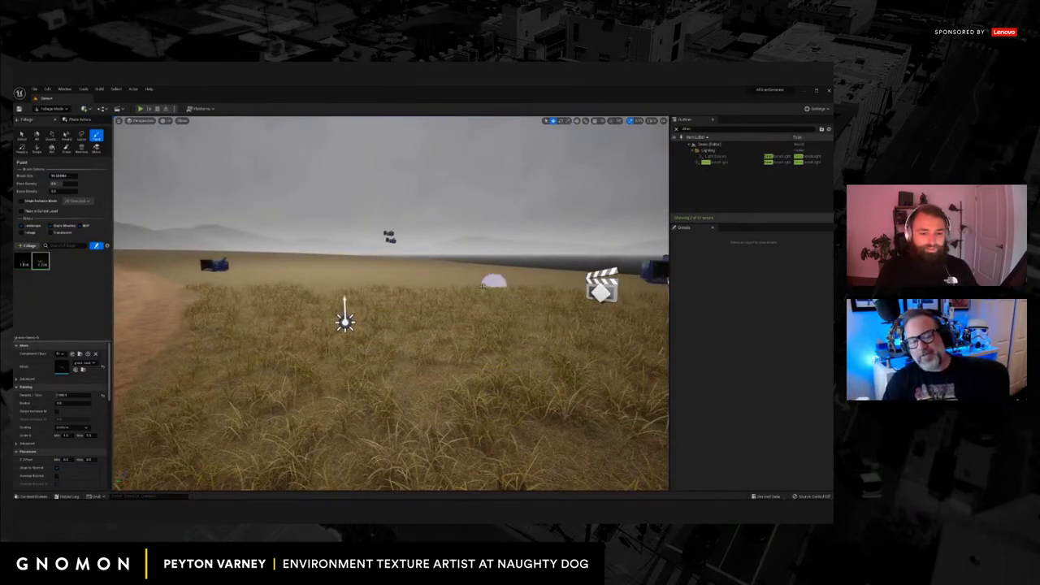
{"action": "mouse_move", "coordinate": [427, 333]}
{"action": "right_mouse_down"}
{"action": "mouse_move", "coordinate": [339, 341]}
{"action": "mouse_move", "coordinate": [357, 335]}
{"action": "mouse_move", "coordinate": [351, 346]}
{"action": "right_mouse_up"}
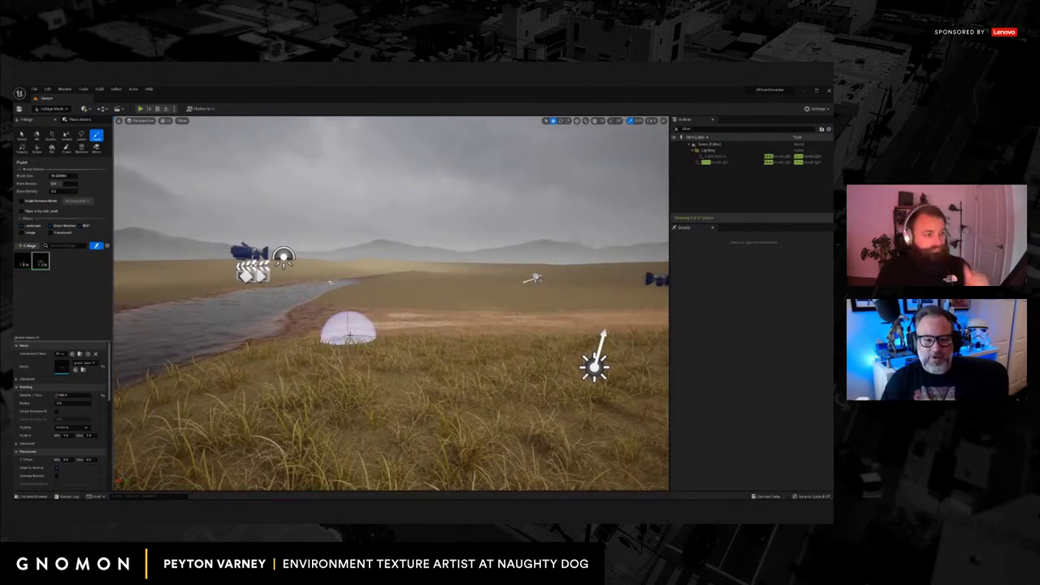
Switch from Foliage to Selection mode and place the acacia-tree-b mesh on the ground beside the dirt path.
{"action": "left_click", "coordinate": [32, 497]}
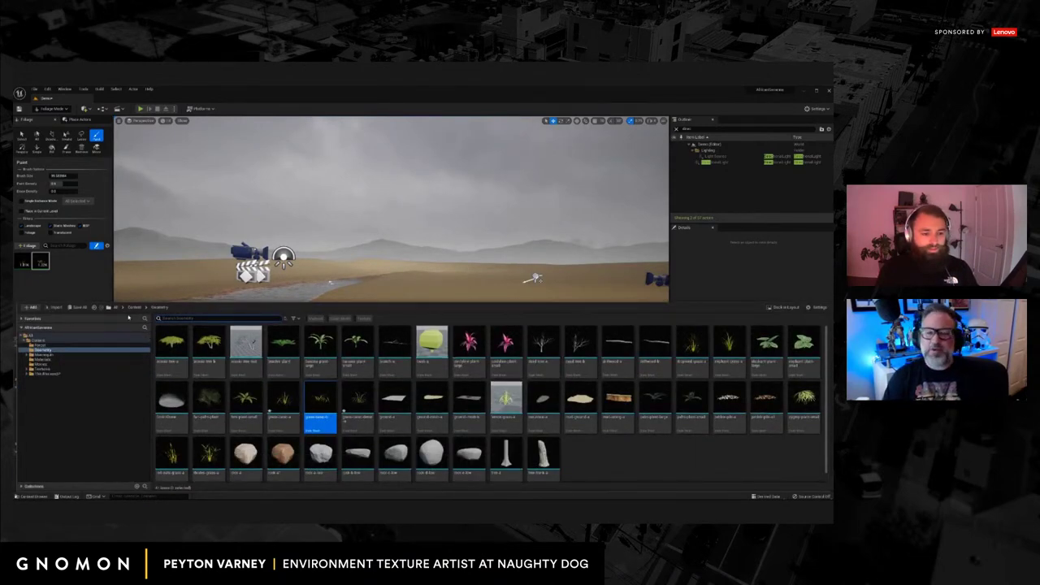
{"action": "left_click", "coordinate": [51, 108]}
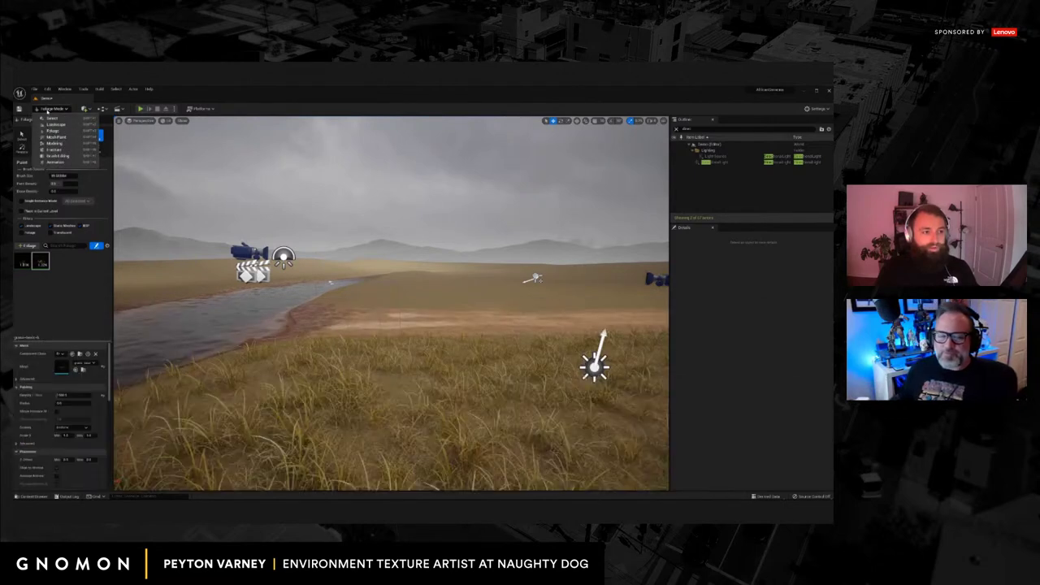
{"action": "left_click", "coordinate": [50, 119]}
{"action": "right_click_drag", "start_coordinate": [390, 329], "coordinate": [452, 328]}
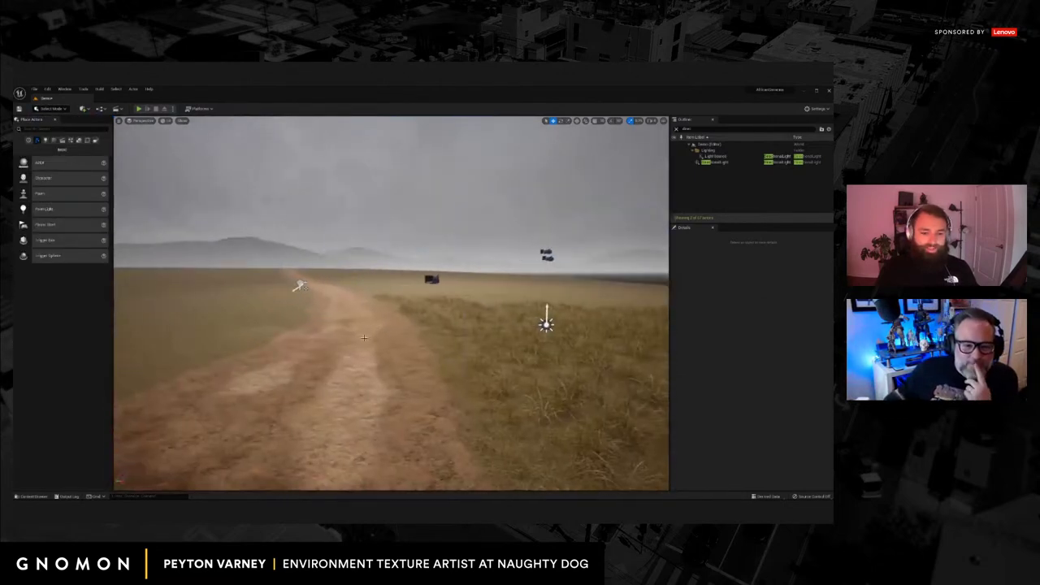
{"action": "left_click", "coordinate": [33, 497]}
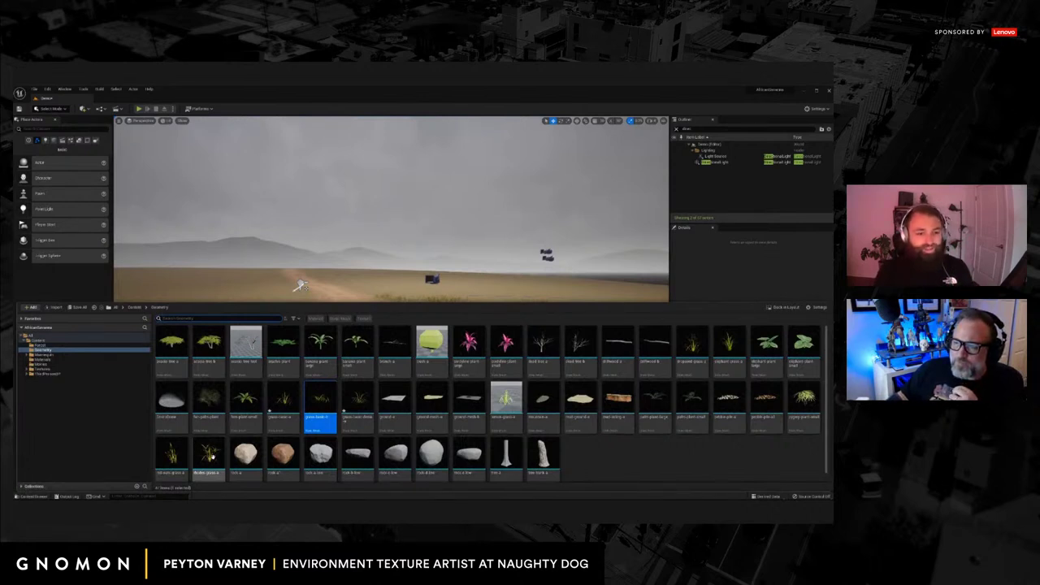
{"action": "left_click", "coordinate": [213, 345]}
{"action": "left_click_drag", "start_coordinate": [274, 292], "coordinate": [337, 325]}
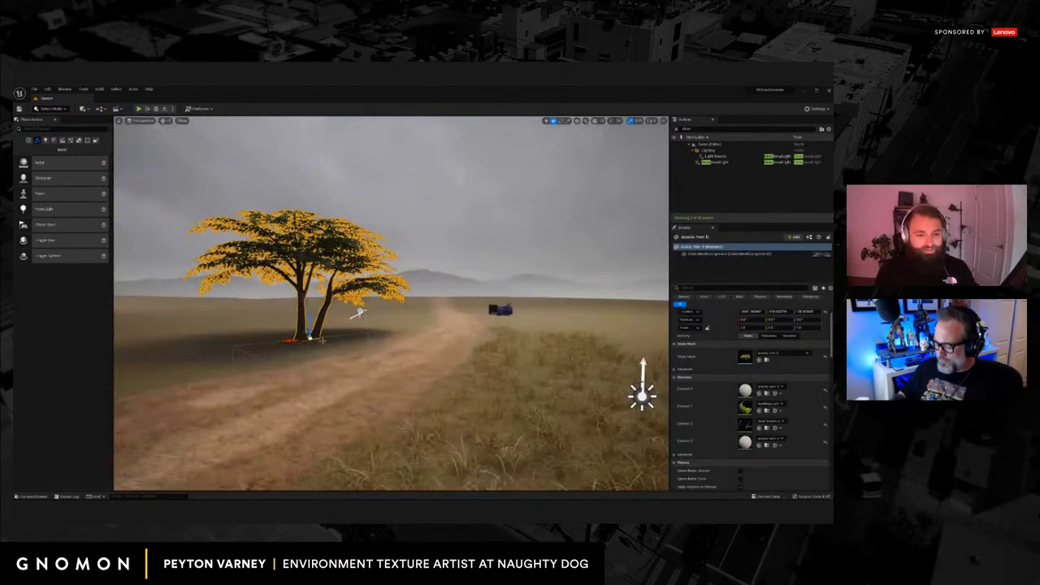
Move the acacia tree to the far side of the water and rotate it about its vertical axis.
{"action": "right_click_drag", "start_coordinate": [320, 341], "coordinate": [242, 349]}
{"action": "left_click_drag", "start_coordinate": [242, 350], "coordinate": [543, 388]}
{"action": "right_click_drag", "start_coordinate": [543, 388], "coordinate": [377, 365]}
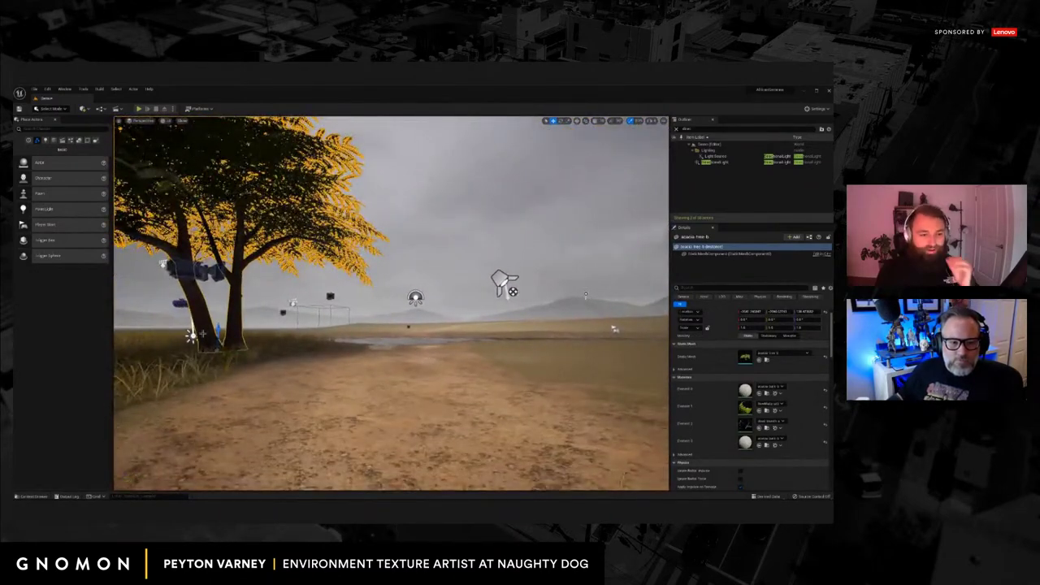
{"action": "left_click_drag", "start_coordinate": [232, 352], "coordinate": [549, 362]}
{"action": "right_click_drag", "start_coordinate": [548, 361], "coordinate": [422, 357]}
{"action": "left_click_drag", "start_coordinate": [422, 357], "coordinate": [373, 335]}
{"action": "key", "text": "e"}
{"action": "right_click_drag", "start_coordinate": [373, 335], "coordinate": [360, 335]}
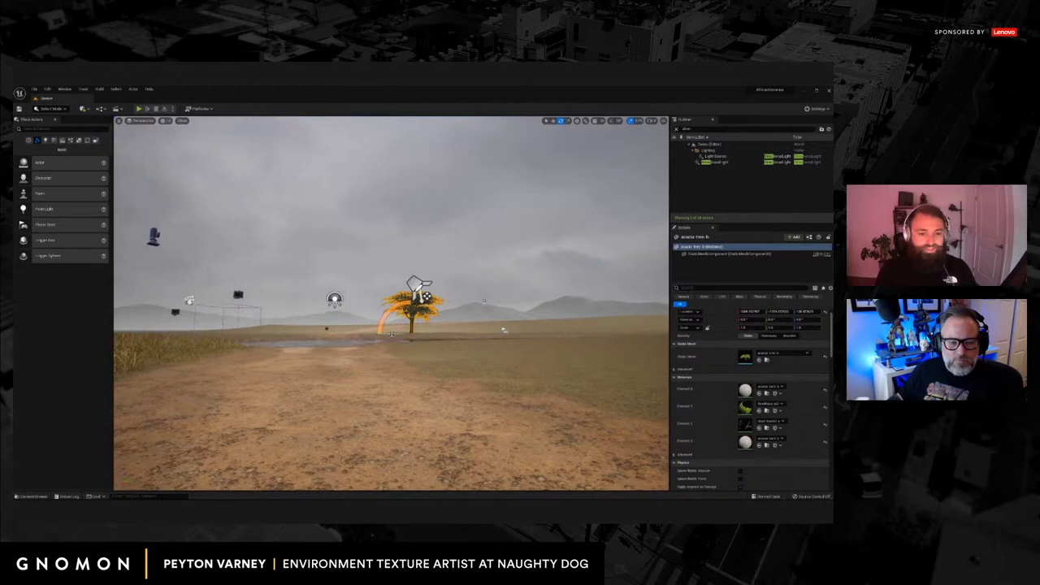
{"action": "left_click_drag", "start_coordinate": [430, 339], "coordinate": [359, 352]}
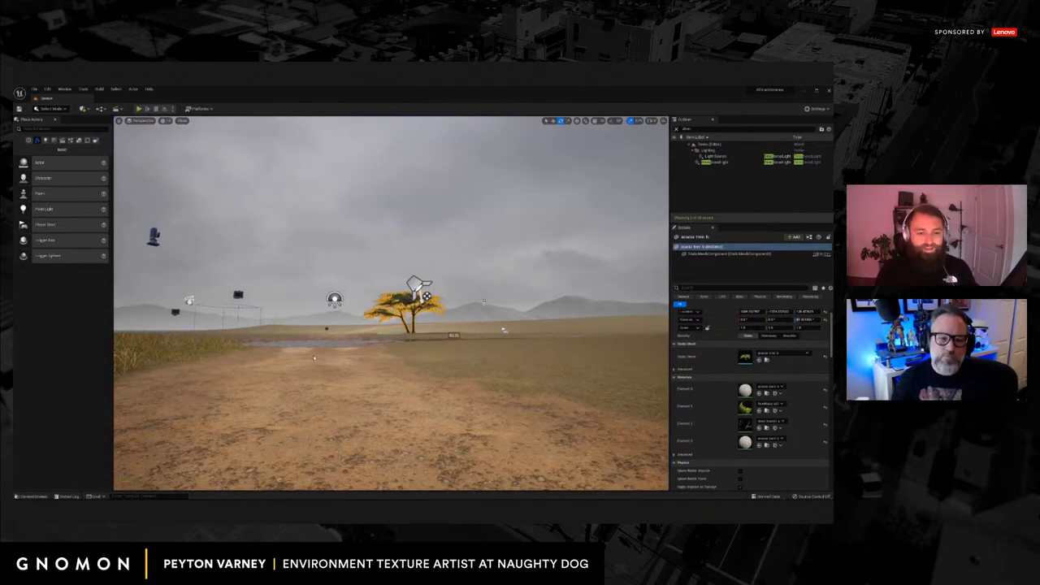
Adjust the acacia tree's position and rotation at the far water's edge and view the composition without editor icons.
{"action": "scroll", "coordinate": [360, 365], "scroll_direction": "up", "scroll_amount": 8}
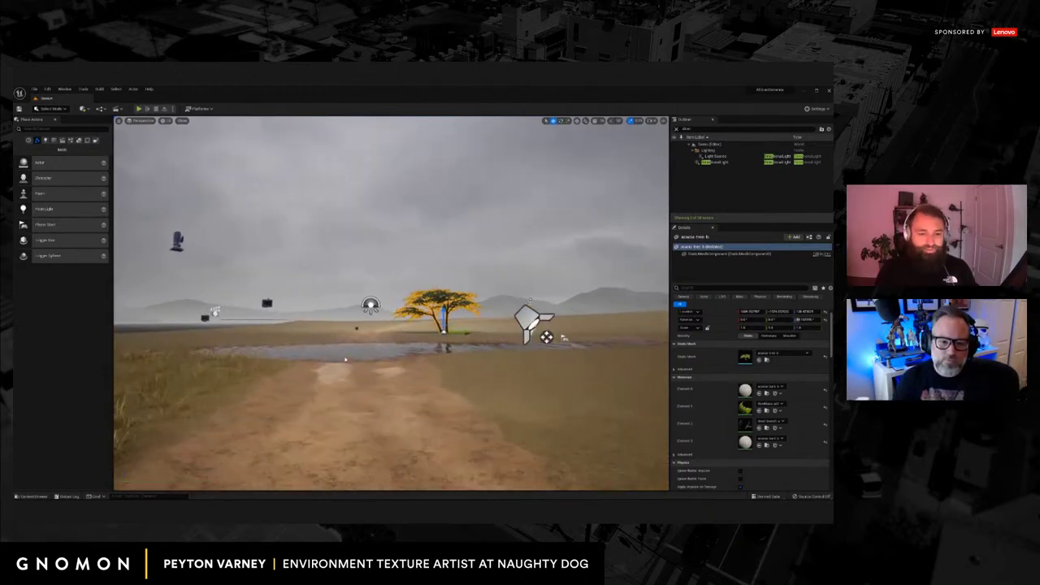
{"action": "left_click_drag", "start_coordinate": [452, 333], "coordinate": [459, 344]}
{"action": "right_click_drag", "start_coordinate": [459, 344], "coordinate": [460, 329]}
{"action": "key", "text": "e"}
{"action": "left_click_drag", "start_coordinate": [464, 357], "coordinate": [481, 360]}
{"action": "key", "text": "w"}
{"action": "key", "text": "g"}
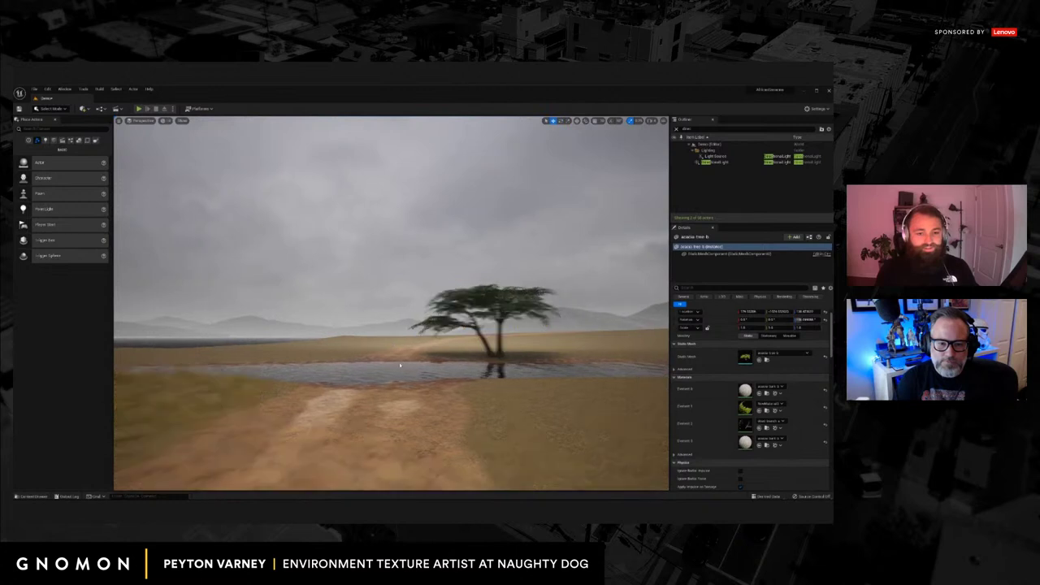
{"action": "right_click_drag", "start_coordinate": [402, 365], "coordinate": [396, 368]}
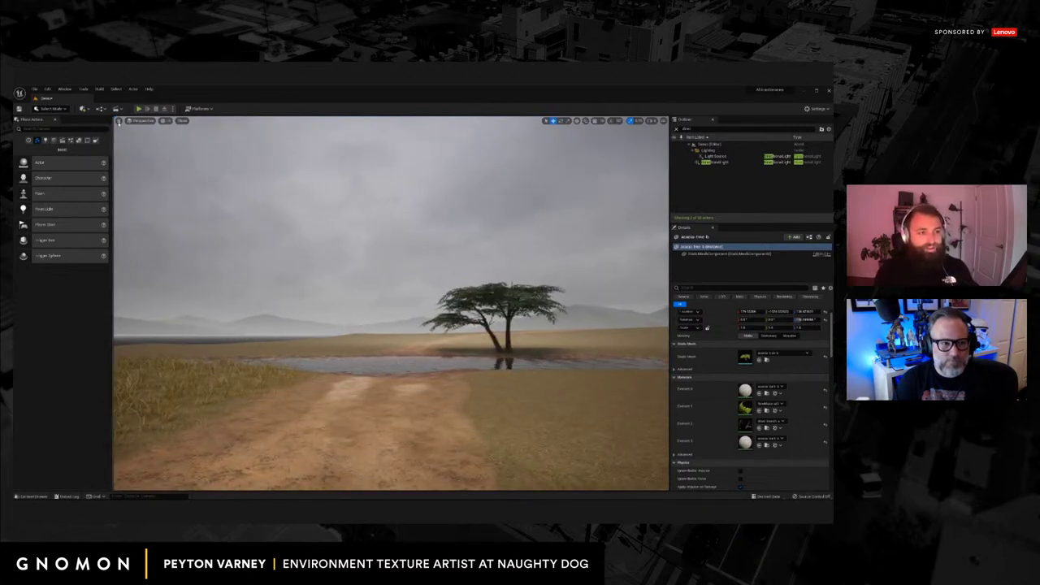
Create a CameraActor from the current view and pilot it to frame the path, water and acacia tree.
{"action": "left_click", "coordinate": [120, 120]}
{"action": "mouse_move", "coordinate": [150, 234]}
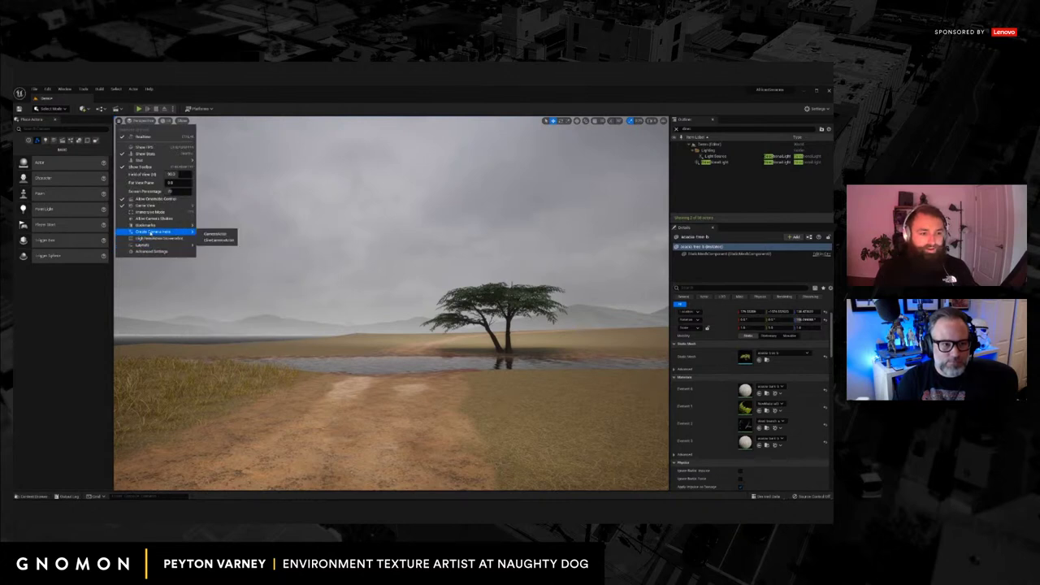
{"action": "left_click", "coordinate": [213, 235]}
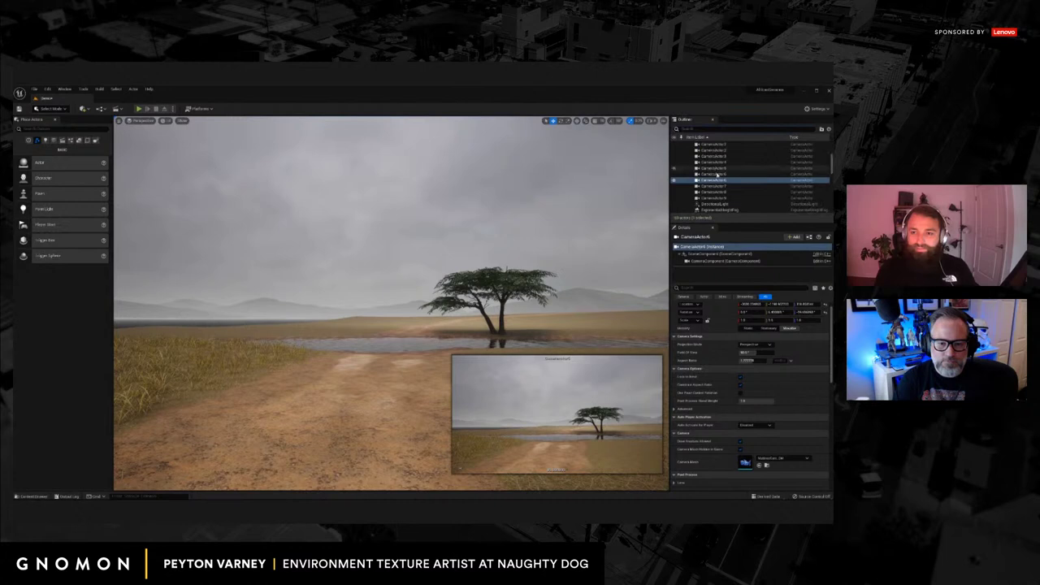
{"action": "right_click", "coordinate": [714, 180]}
{"action": "left_click", "coordinate": [737, 230]}
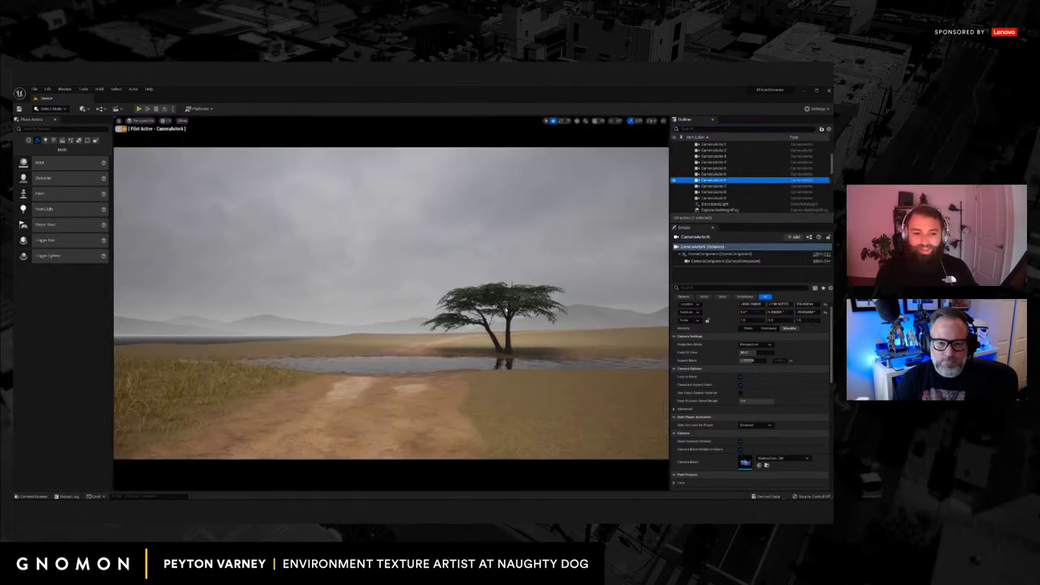
{"action": "right_click_drag", "start_coordinate": [505, 314], "coordinate": [491, 331]}
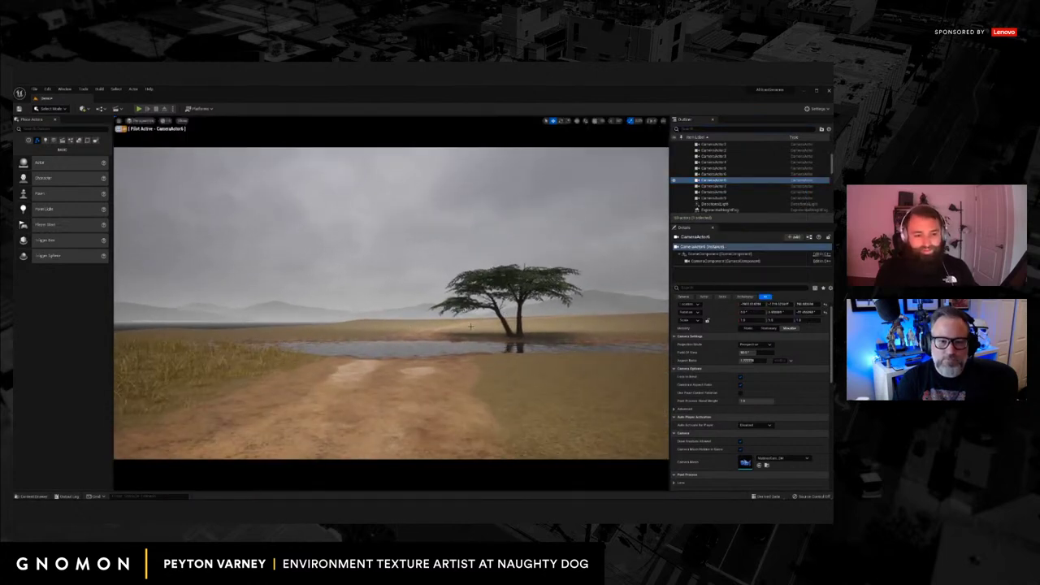
Set the new camera's aspect ratio to 2 and narrow its field of view.
{"action": "type", "text": "2"}
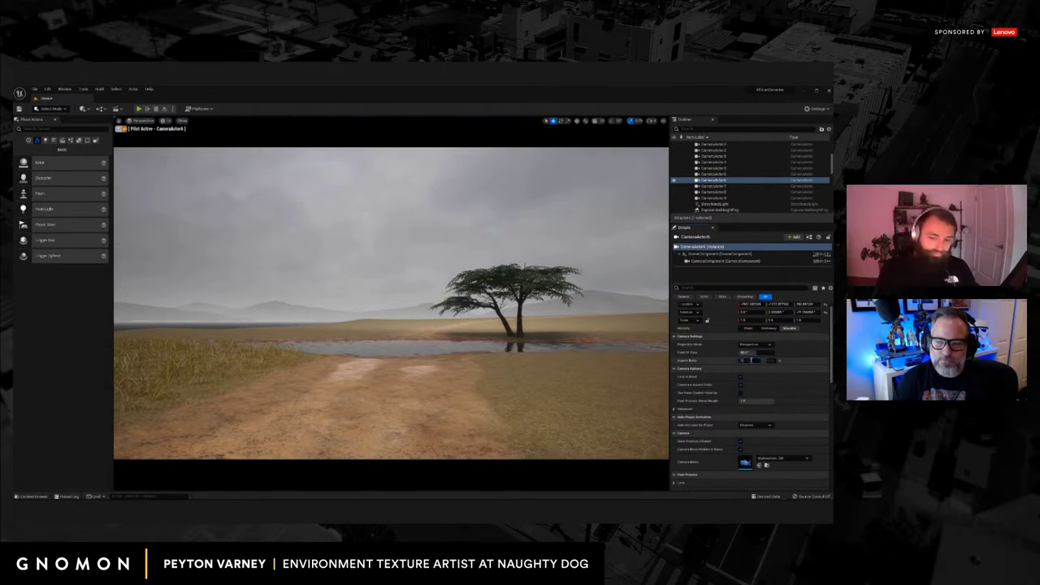
{"action": "key", "text": "Return"}
{"action": "left_click", "coordinate": [755, 352]}
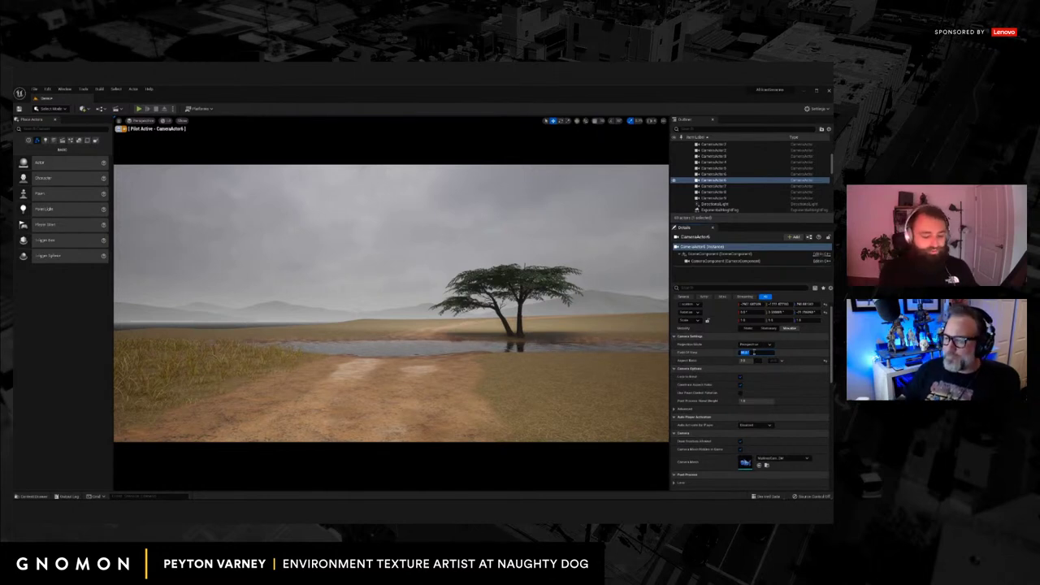
{"action": "key", "text": "Return"}
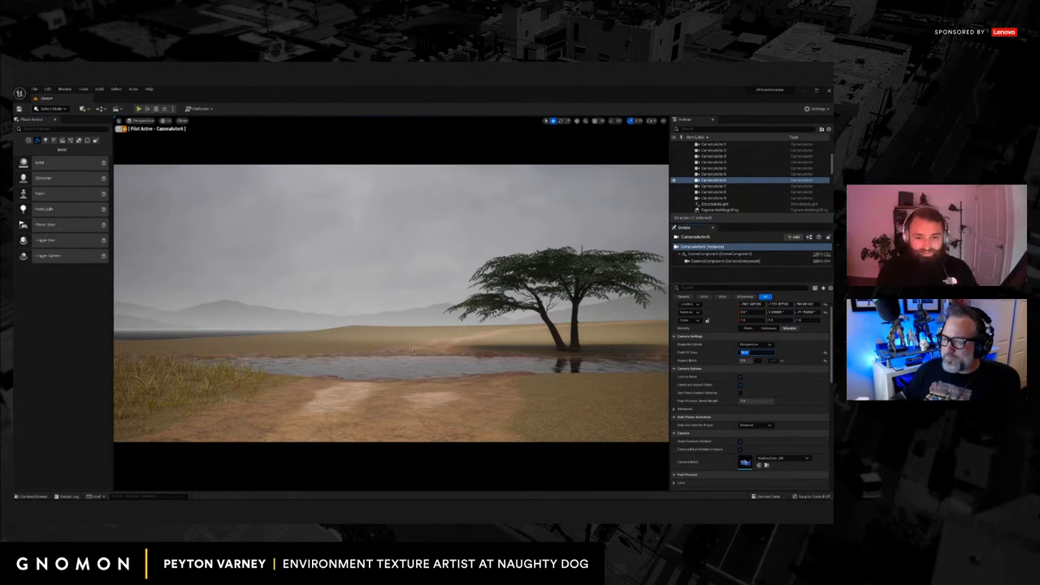
Reframe the piloted camera with the acacia tree near the centre and the painted grass in the near foreground.
{"action": "scroll", "coordinate": [413, 351], "scroll_direction": "down", "scroll_amount": 1}
{"action": "mouse_move", "coordinate": [414, 351]}
{"action": "right_mouse_down"}
{"action": "mouse_move", "coordinate": [417, 365]}
{"action": "mouse_move", "coordinate": [443, 356]}
{"action": "mouse_move", "coordinate": [399, 359]}
{"action": "right_mouse_up"}
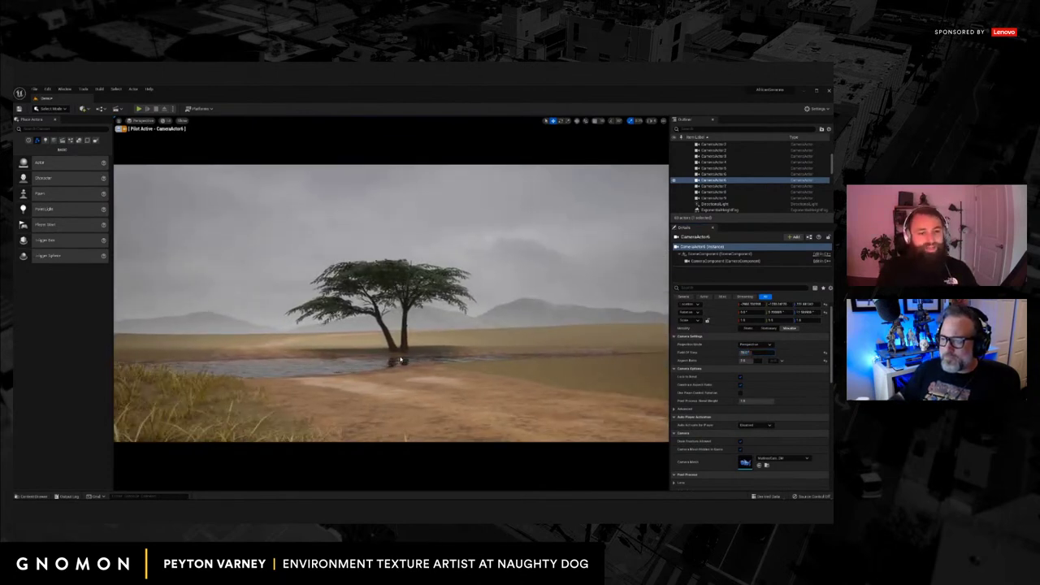
{"action": "left_click_drag", "start_coordinate": [400, 360], "coordinate": [400, 350]}
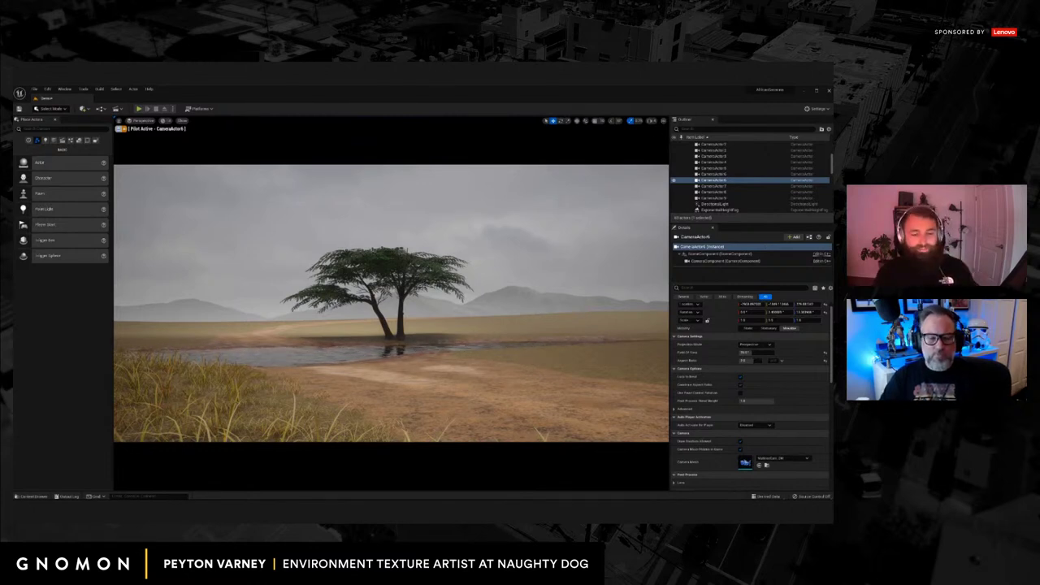
Move the acacia tree to the left side of the camera shot, behind the painted grass.
{"action": "left_click", "coordinate": [387, 333]}
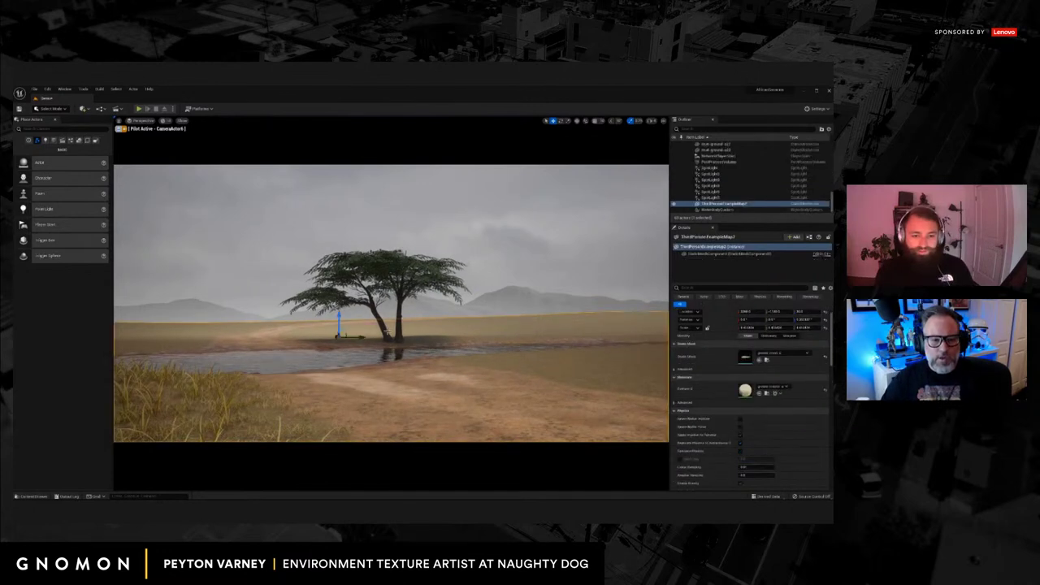
{"action": "left_click", "coordinate": [380, 323]}
{"action": "left_click_drag", "start_coordinate": [394, 321], "coordinate": [394, 324]}
{"action": "right_click_drag", "start_coordinate": [387, 340], "coordinate": [388, 338]}
{"action": "key", "text": "g"}
{"action": "key", "text": "g"}
{"action": "left_click_drag", "start_coordinate": [390, 338], "coordinate": [64, 356]}
{"action": "key", "text": "g"}
{"action": "key", "text": "g"}
{"action": "key", "text": "g"}
{"action": "key", "text": "g"}
Rotate the acacia tree about its vertical axis and shift it further toward the left edge of the shot.
{"action": "key", "text": "e"}
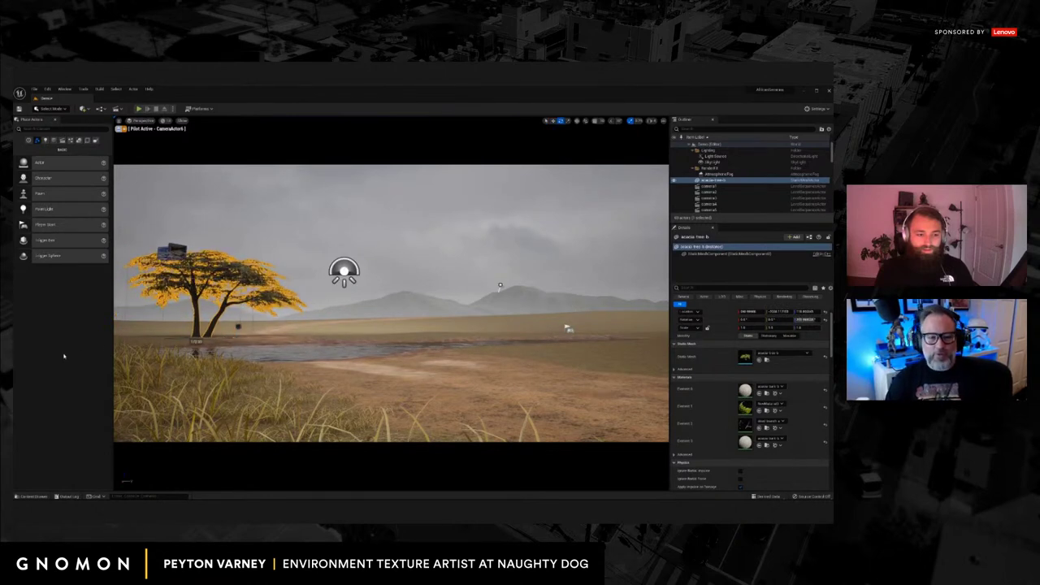
{"action": "key", "text": "g"}
{"action": "key", "text": "g"}
{"action": "key", "text": "w"}
{"action": "left_click_drag", "start_coordinate": [226, 339], "coordinate": [172, 337]}
{"action": "key", "text": "g"}
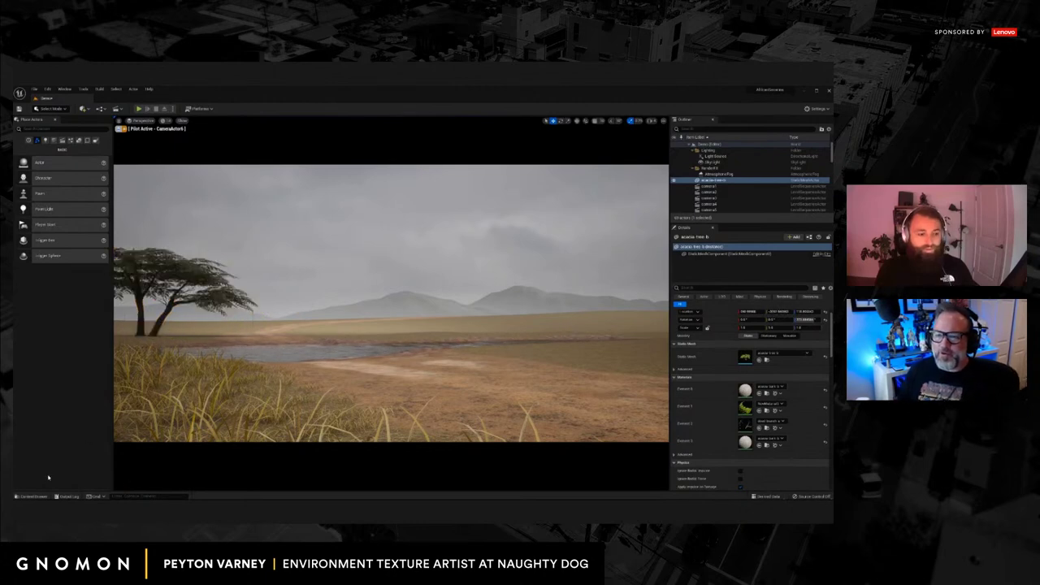
Place the bush-a mesh on the bare ground at the right of the camera shot.
{"action": "left_click", "coordinate": [31, 496]}
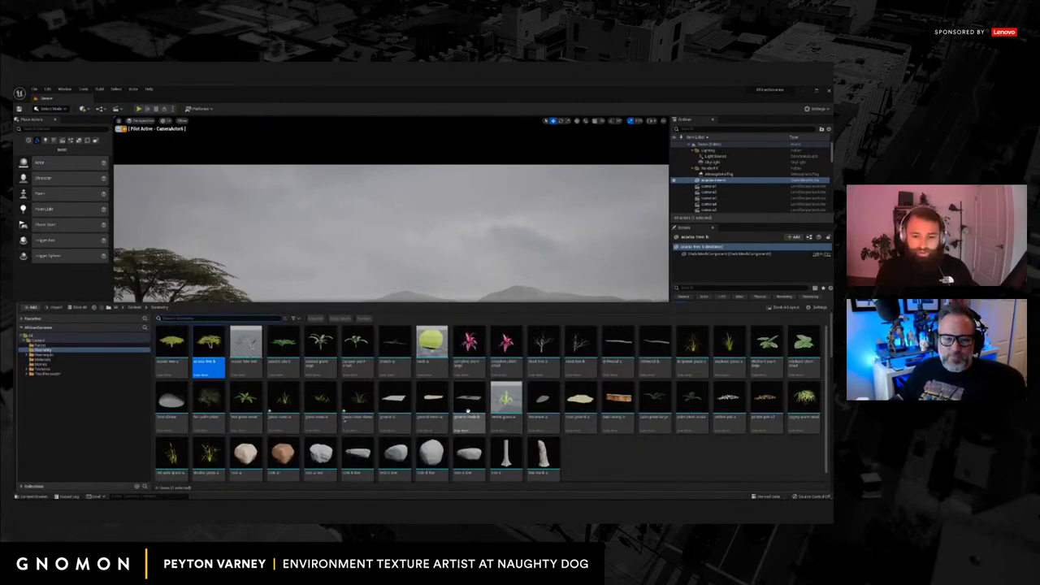
{"action": "left_click_drag", "start_coordinate": [431, 343], "coordinate": [522, 312]}
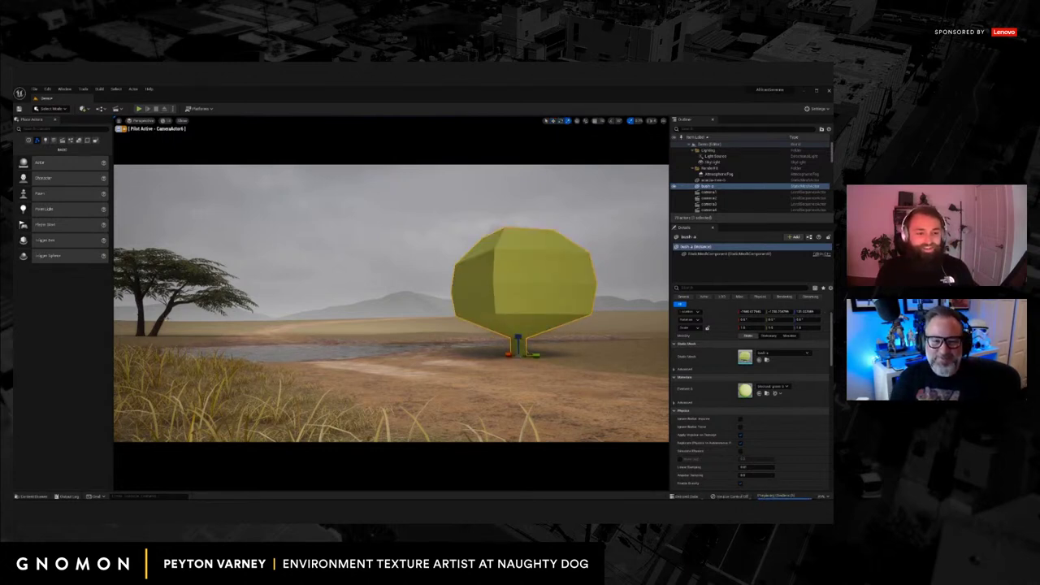
Look through the meshes in the project's Geometry folder and return to the camera shot.
{"action": "left_click", "coordinate": [32, 496]}
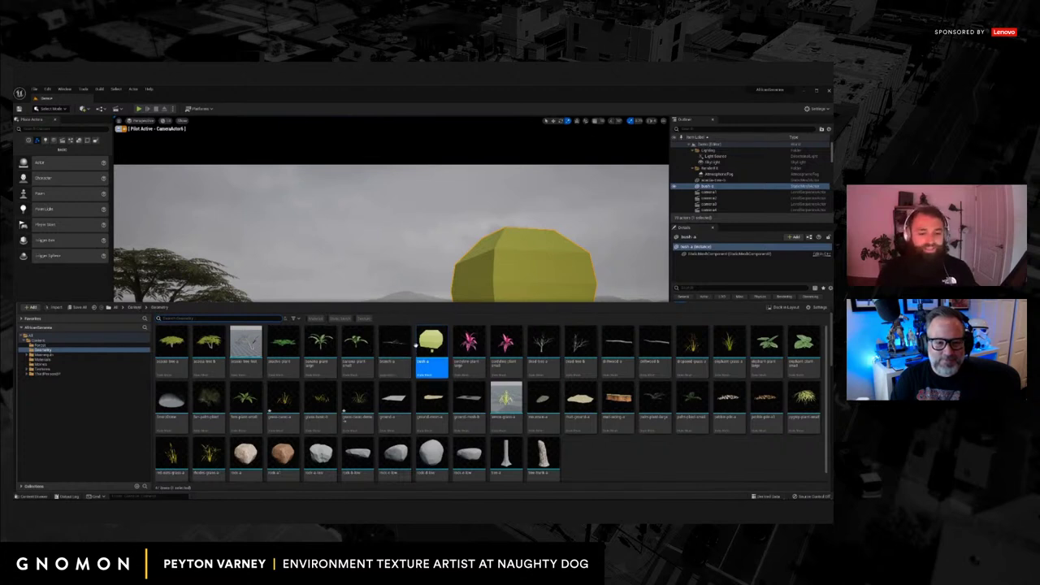
{"action": "left_click", "coordinate": [135, 307]}
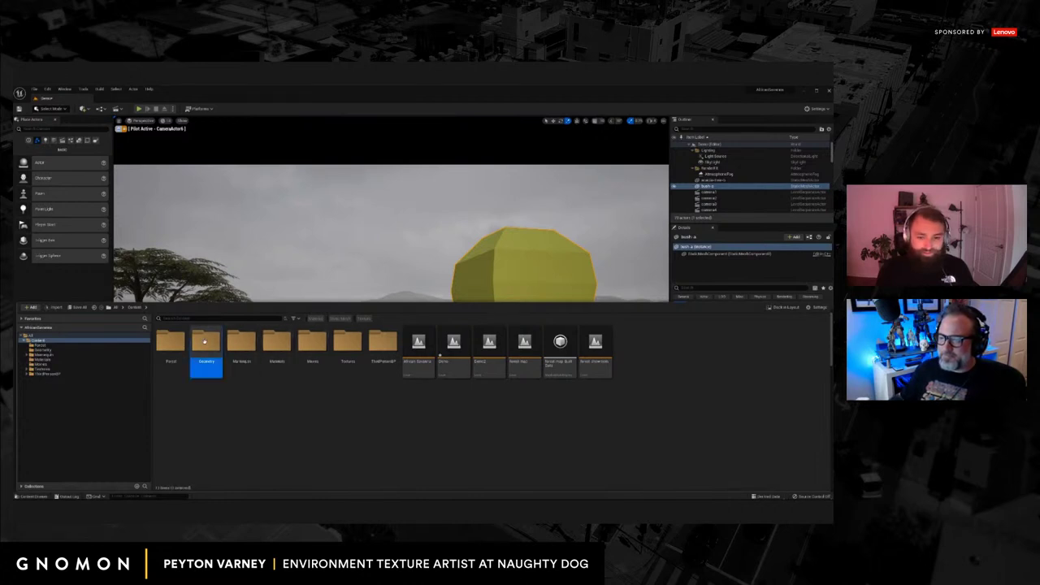
{"action": "double_click", "coordinate": [207, 342]}
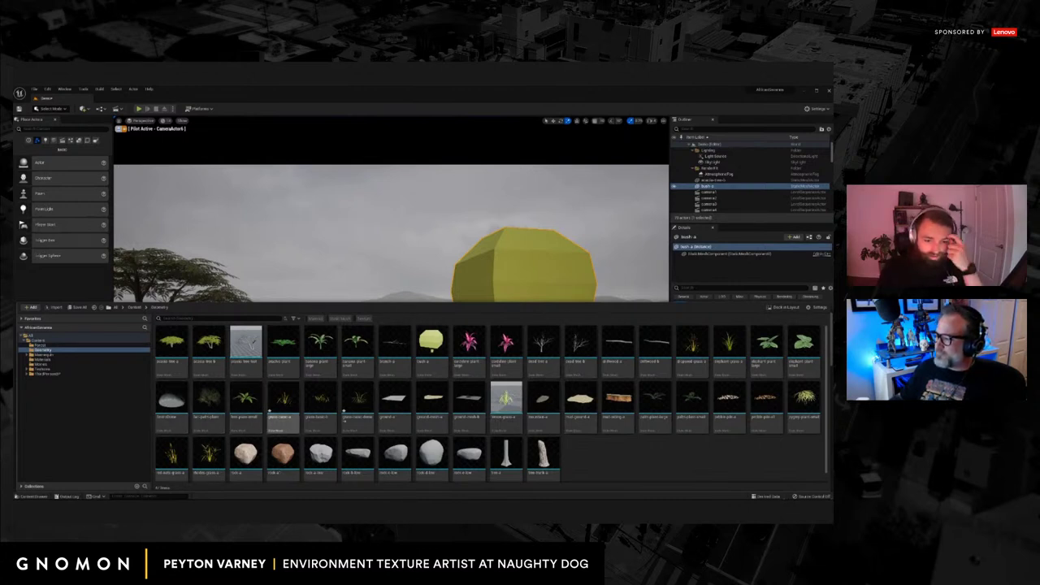
{"action": "left_click", "coordinate": [135, 308]}
{"action": "left_click", "coordinate": [505, 294]}
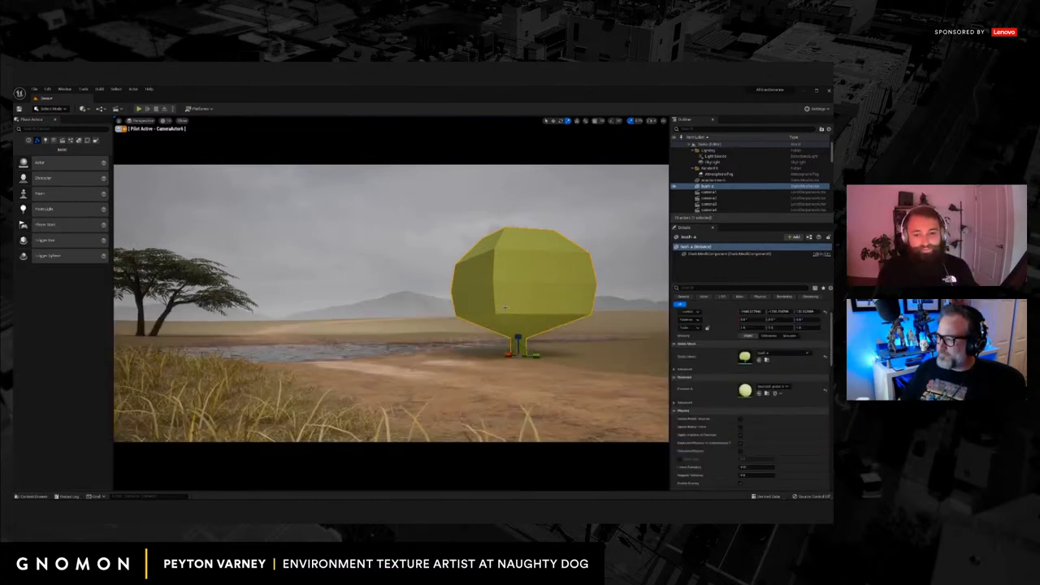
Try out the move, rotate and scale gizmos on the bush-a mesh and nudge it slightly.
{"action": "key", "text": "space"}
{"action": "left_click_drag", "start_coordinate": [518, 337], "coordinate": [518, 341]}
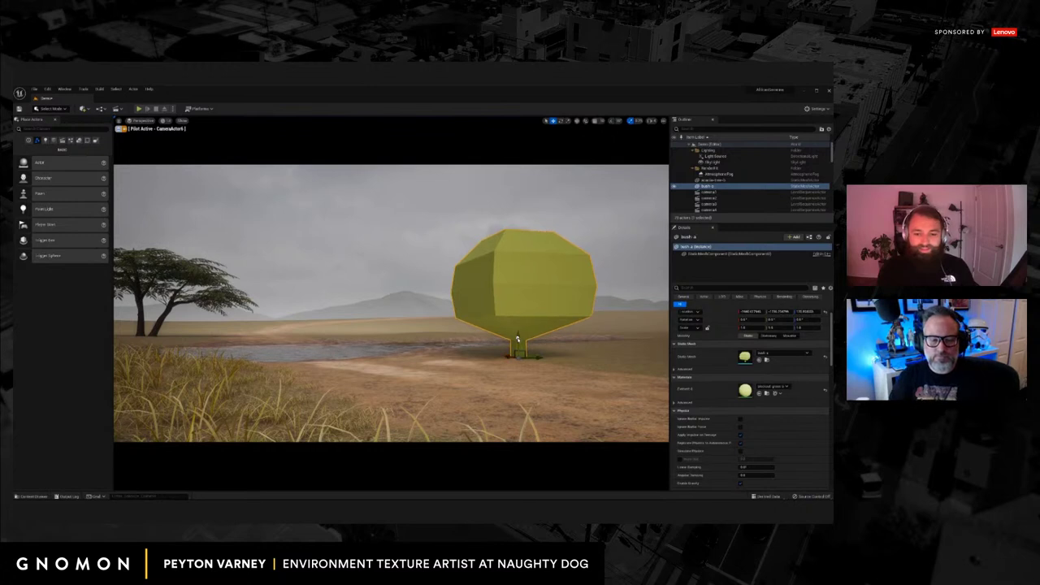
{"action": "key", "text": "space"}
{"action": "key", "text": "space"}
{"action": "key", "text": "space"}
{"action": "key", "text": "space"}
{"action": "key", "text": "space"}
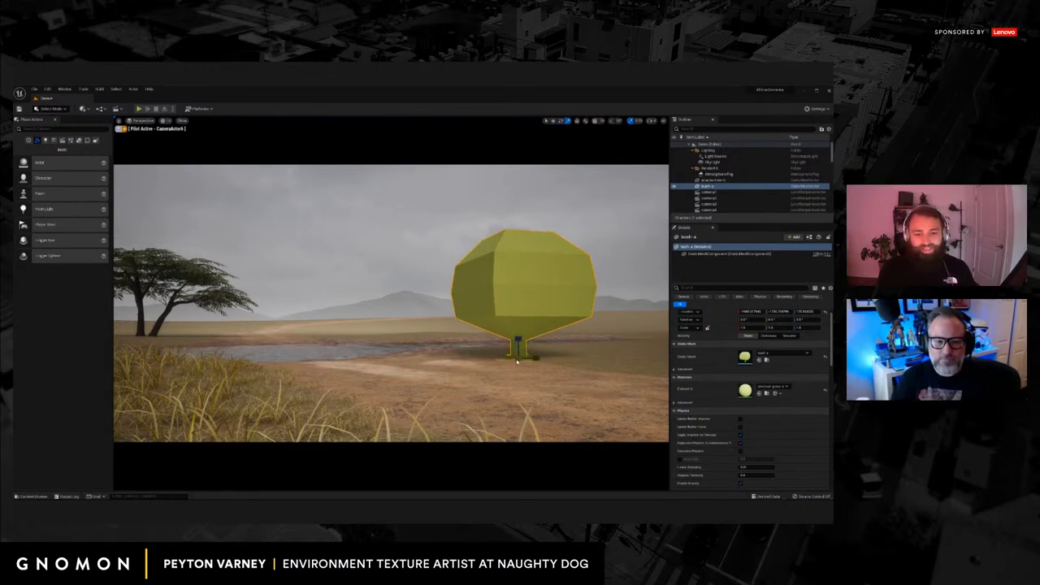
{"action": "mouse_move", "coordinate": [520, 359]}
{"action": "left_mouse_down"}
{"action": "mouse_move", "coordinate": [502, 375]}
{"action": "mouse_move", "coordinate": [520, 359]}
{"action": "mouse_move", "coordinate": [511, 386]}
{"action": "mouse_move", "coordinate": [527, 351]}
{"action": "left_mouse_up"}
{"action": "key", "text": "space"}
{"action": "key", "text": "space"}
Delete the bush-a mesh, stop piloting the camera and look down over the dirt track.
{"action": "key", "text": "Delete"}
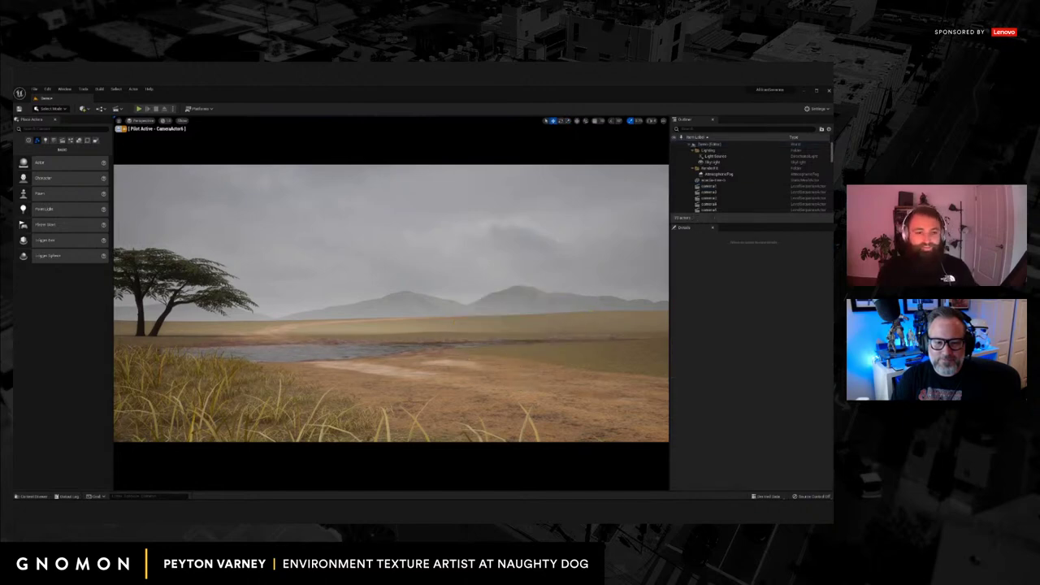
{"action": "left_click", "coordinate": [120, 130]}
{"action": "scroll", "coordinate": [424, 403], "scroll_direction": "up", "scroll_amount": 4}
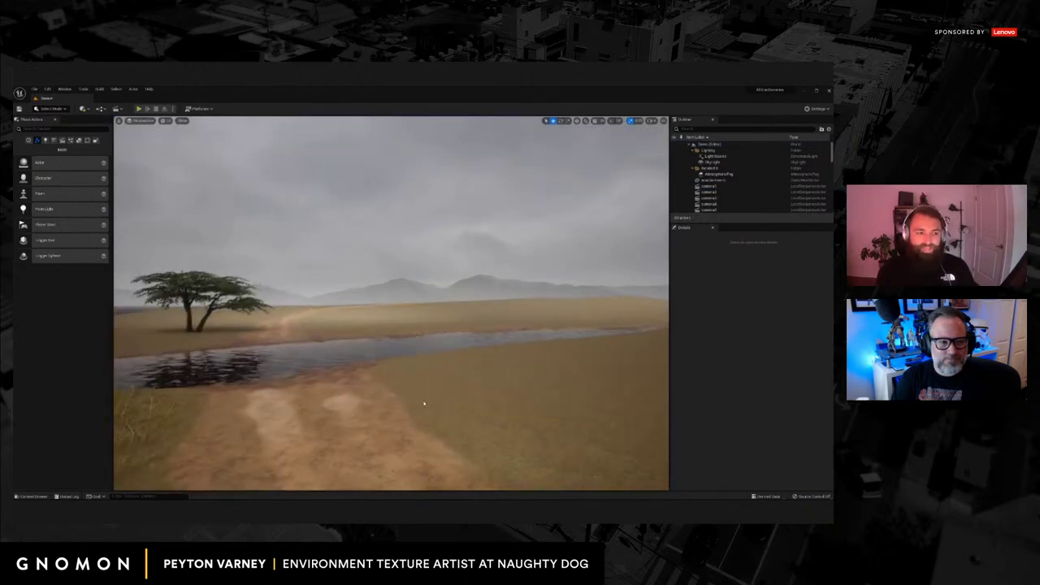
{"action": "right_click_drag", "start_coordinate": [424, 403], "coordinate": [440, 468]}
Place a cube on the dirt track and scale it into a tall, thin post as a blockout tree trunk.
{"action": "left_click", "coordinate": [52, 141]}
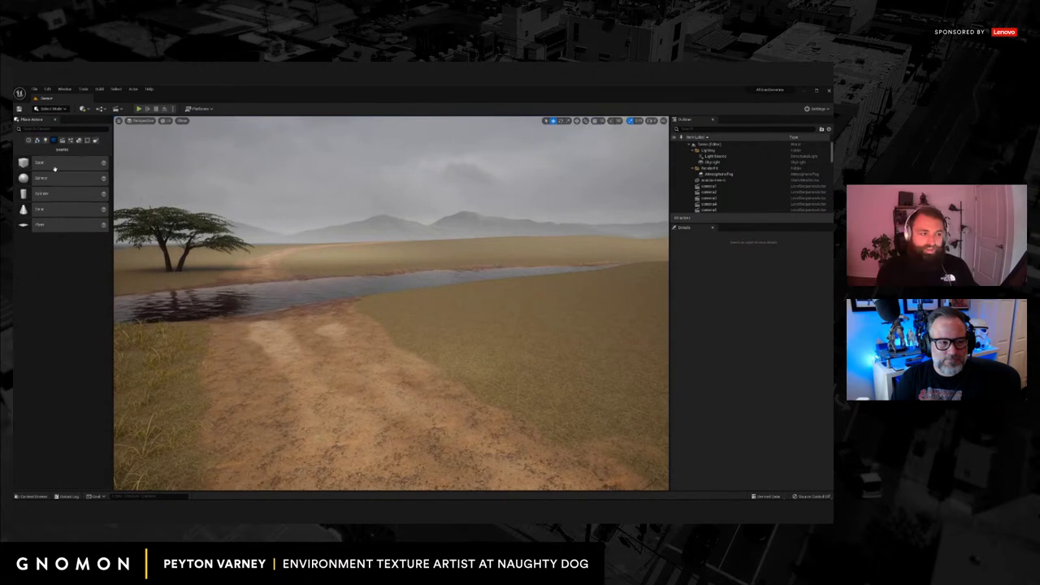
{"action": "left_click_drag", "start_coordinate": [55, 169], "coordinate": [393, 236]}
{"action": "left_click_drag", "start_coordinate": [403, 372], "coordinate": [394, 331]}
{"action": "key", "text": "w"}
{"action": "key", "text": "r"}
{"action": "key", "text": "w"}
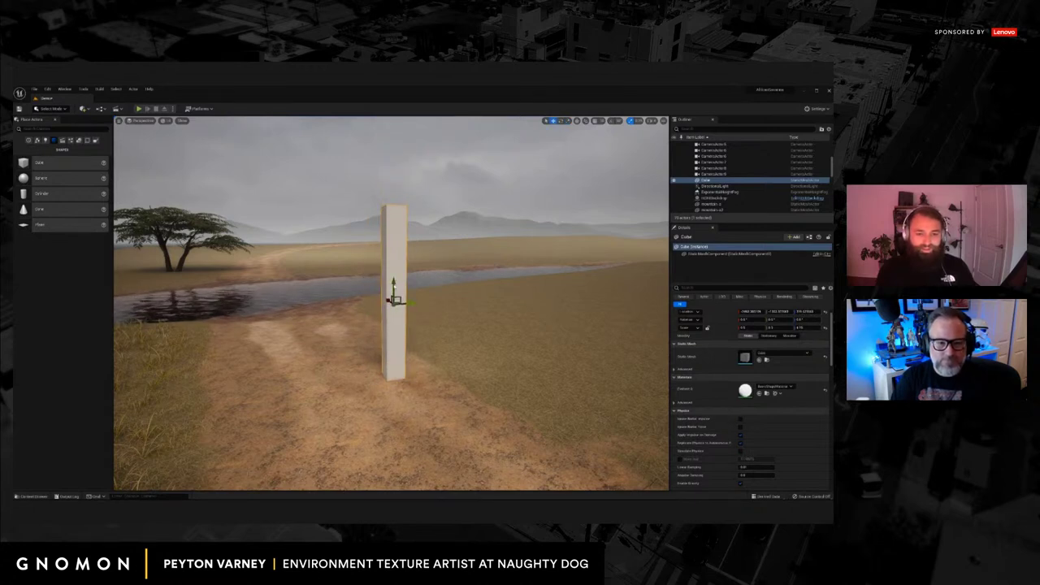
Duplicate the post upward and rotate the copy into a wide horizontal beam across the trunk.
{"action": "left_click_drag", "start_coordinate": [394, 286], "coordinate": [434, 179], "text": "alt"}
{"action": "key", "text": "e"}
{"action": "key", "text": "r"}
{"action": "key", "text": "e"}
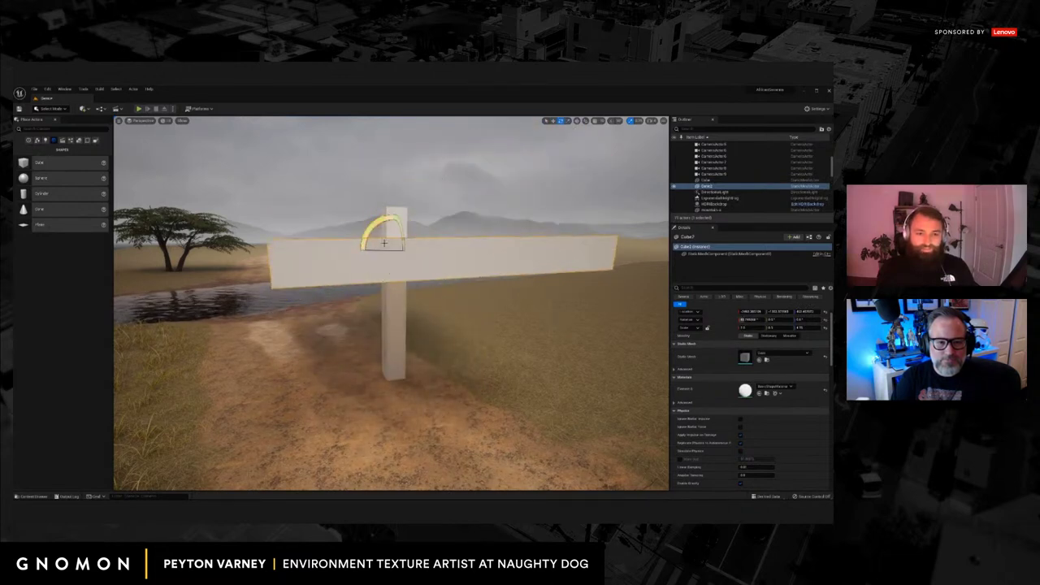
Raise the beam to the top of the trunk and add an offset, angled copy to suggest a canopy.
{"action": "key", "text": "w"}
{"action": "left_click_drag", "start_coordinate": [394, 229], "coordinate": [394, 183]}
{"action": "right_click_drag", "start_coordinate": [395, 195], "coordinate": [445, 214]}
{"action": "left_click_drag", "start_coordinate": [428, 170], "coordinate": [495, 174]}
{"action": "key", "text": "r"}
{"action": "key", "text": "e"}
{"action": "key", "text": "w"}
{"action": "key", "text": "s"}
{"action": "right_click_drag", "start_coordinate": [496, 175], "coordinate": [491, 174]}
Select all three blockout cubes and move the blocked-out tree back toward the river.
{"action": "left_click", "coordinate": [429, 266]}
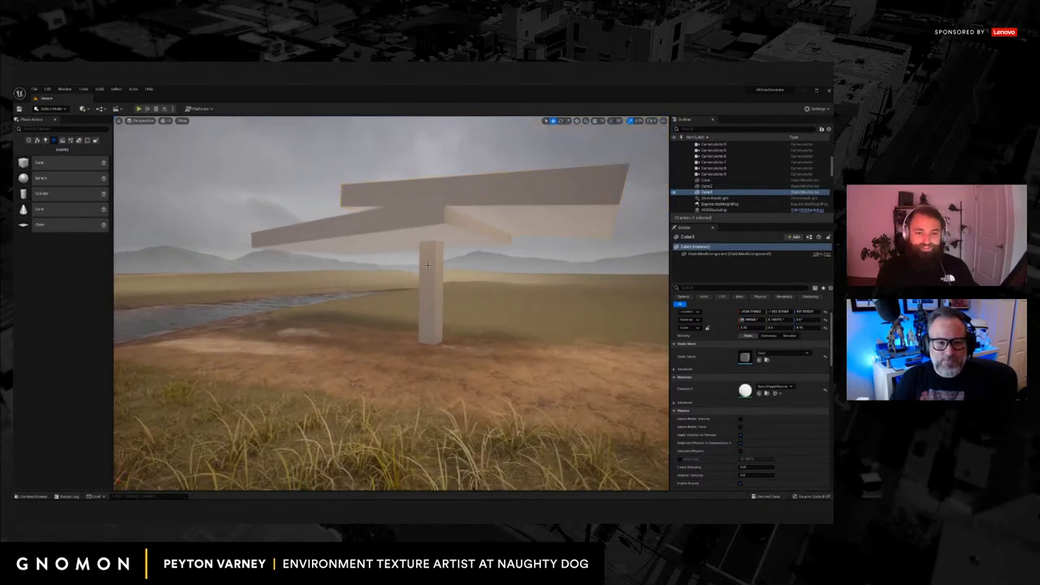
{"action": "left_click", "coordinate": [437, 227], "text": "shift"}
{"action": "left_click", "coordinate": [480, 192], "text": "shift"}
{"action": "right_click_drag", "start_coordinate": [439, 297], "coordinate": [488, 296]}
{"action": "key", "text": "d"}
{"action": "key", "text": "w"}
{"action": "key", "text": "s"}
{"action": "left_click_drag", "start_coordinate": [319, 250], "coordinate": [335, 269]}
{"action": "key", "text": "e"}
{"action": "key", "text": "w"}
Check the blocked-out tree from the grassy side with the editor icons toggled, and delete its three cubes.
{"action": "right_click_drag", "start_coordinate": [345, 326], "coordinate": [393, 347]}
{"action": "key", "text": "q"}
{"action": "key", "text": "a"}
{"action": "key", "text": "g"}
{"action": "key", "text": "g"}
{"action": "key", "text": "w"}
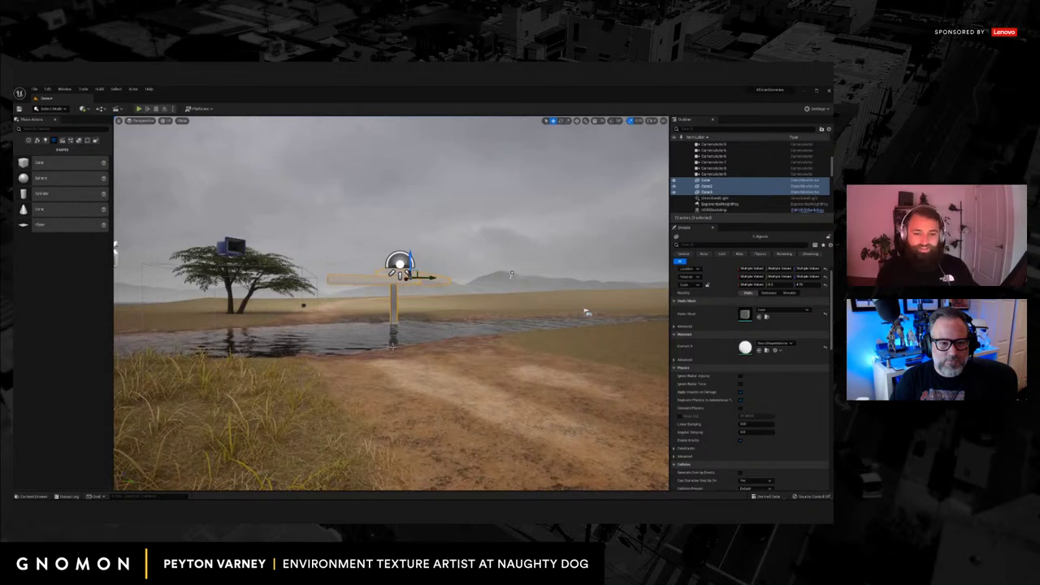
{"action": "key", "text": "g"}
{"action": "key", "text": "g"}
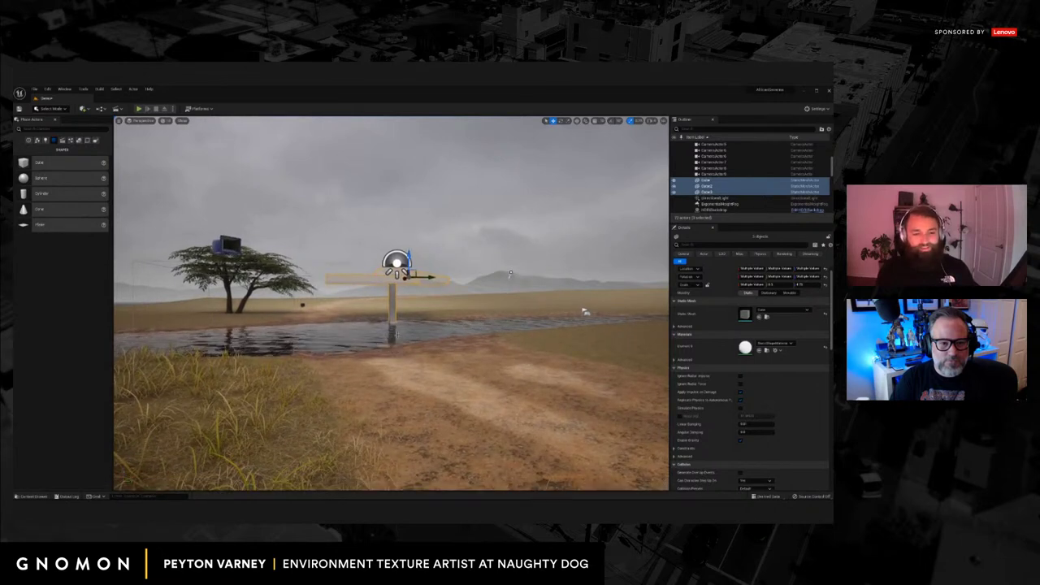
{"action": "key", "text": "Delete"}
Try out the bare tree trunk mesh from the Geometry folder in the scene and delete it.
{"action": "left_click", "coordinate": [31, 497]}
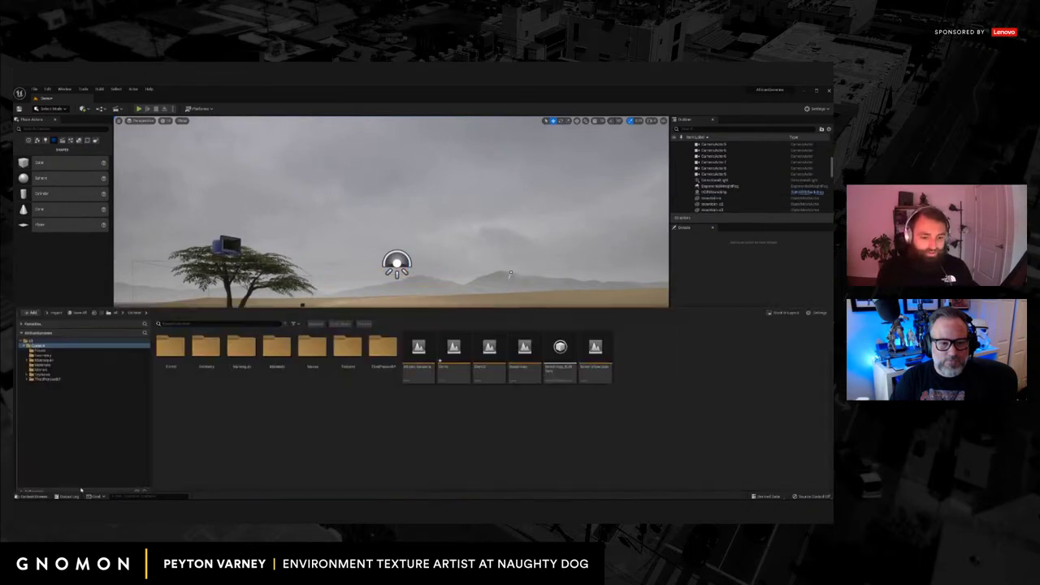
{"action": "left_click", "coordinate": [208, 345]}
{"action": "double_click", "coordinate": [209, 345]}
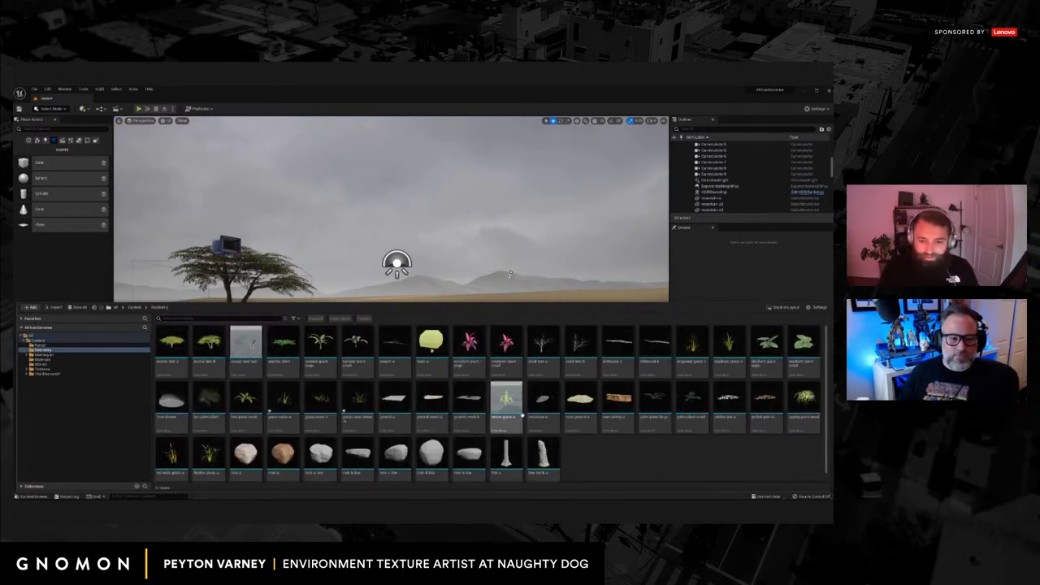
{"action": "left_click_drag", "start_coordinate": [525, 297], "coordinate": [546, 351]}
{"action": "right_click_drag", "start_coordinate": [546, 351], "coordinate": [618, 350]}
{"action": "left_click_drag", "start_coordinate": [465, 317], "coordinate": [466, 327]}
{"action": "key", "text": "Delete"}
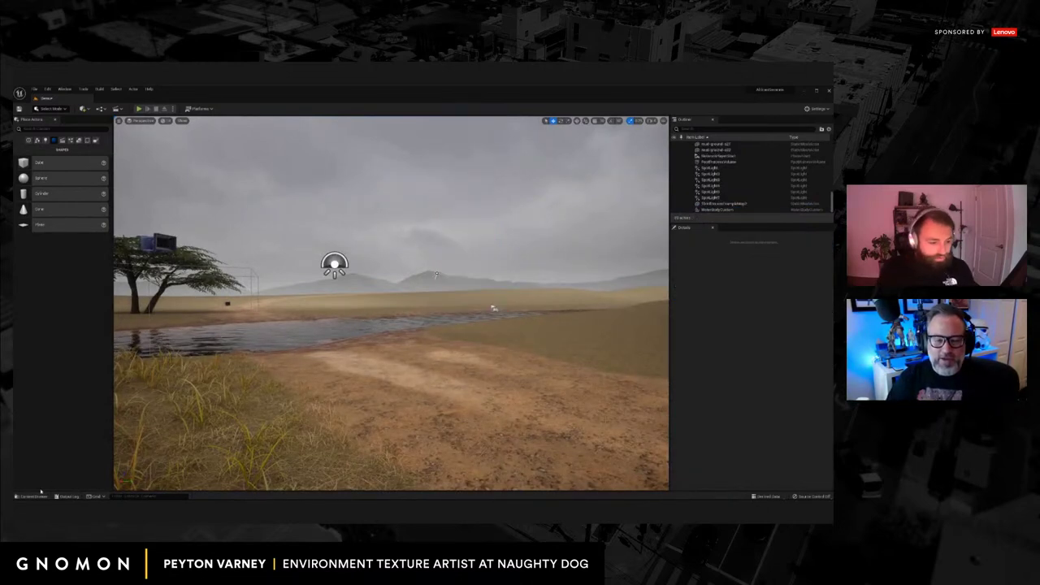
Review the meshes in the Geometry folder and compare them with the savanna view of acacia, river and track.
{"action": "left_click", "coordinate": [33, 496]}
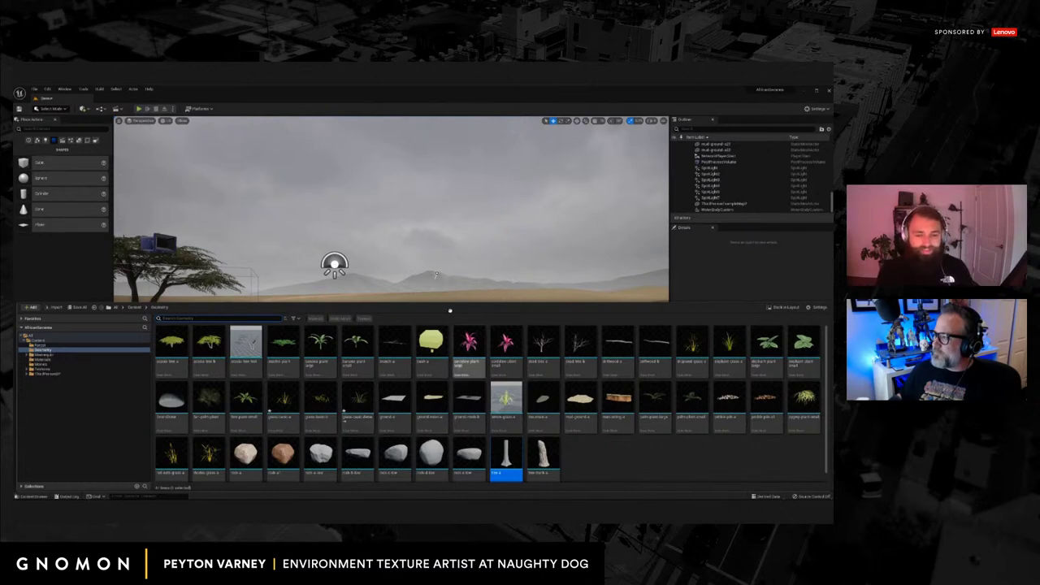
{"action": "left_click", "coordinate": [450, 262]}
{"action": "right_click_drag", "start_coordinate": [459, 281], "coordinate": [461, 281]}
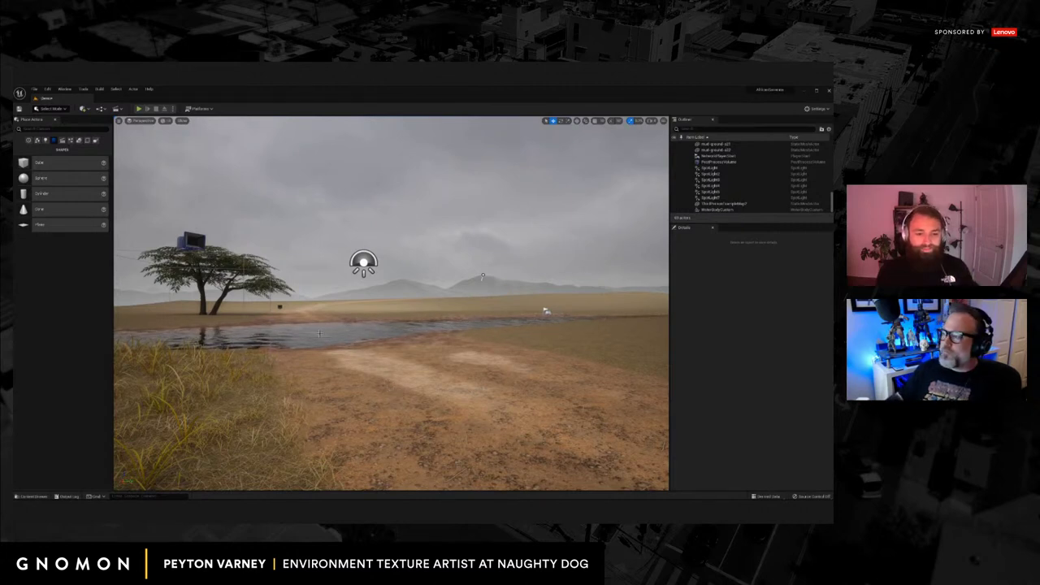
{"action": "mouse_move", "coordinate": [384, 337]}
{"action": "right_mouse_down"}
{"action": "mouse_move", "coordinate": [401, 340]}
{"action": "mouse_move", "coordinate": [391, 344]}
{"action": "right_mouse_up"}
{"action": "key", "text": "g"}
{"action": "key", "text": "g"}
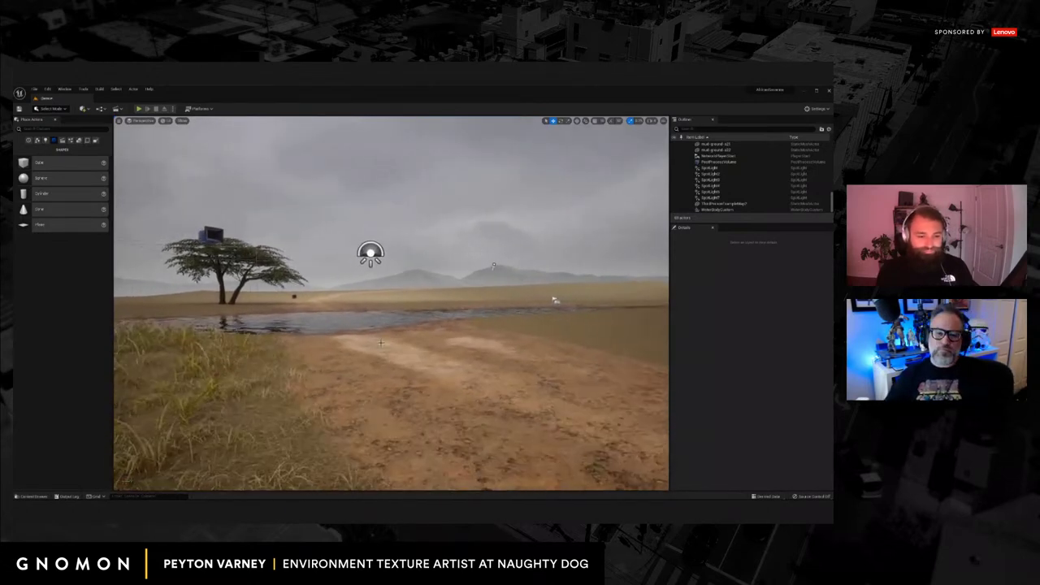
{"action": "left_click", "coordinate": [32, 495]}
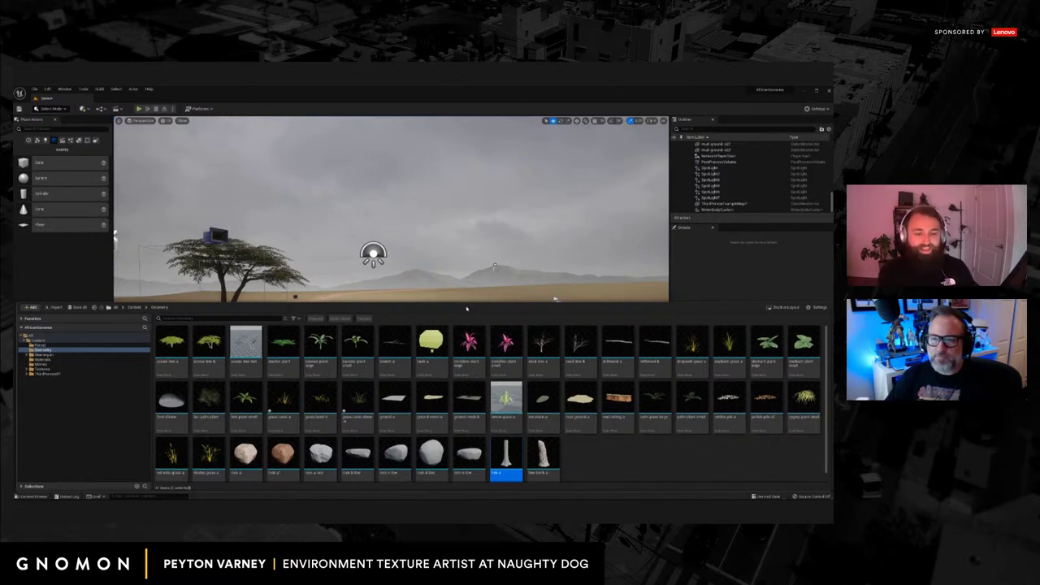
{"action": "left_click", "coordinate": [465, 282]}
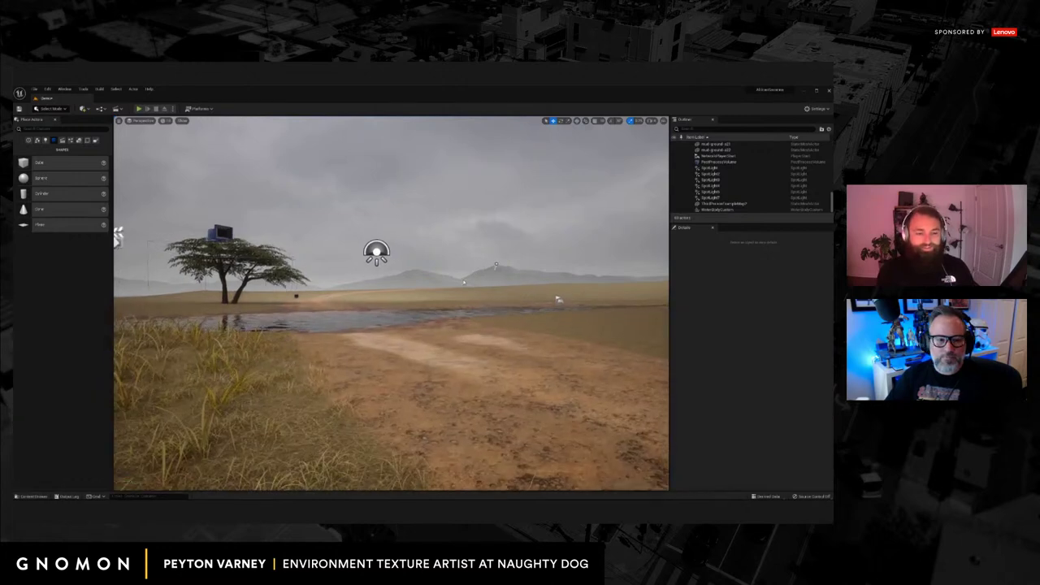
{"action": "right_click_drag", "start_coordinate": [469, 284], "coordinate": [460, 304]}
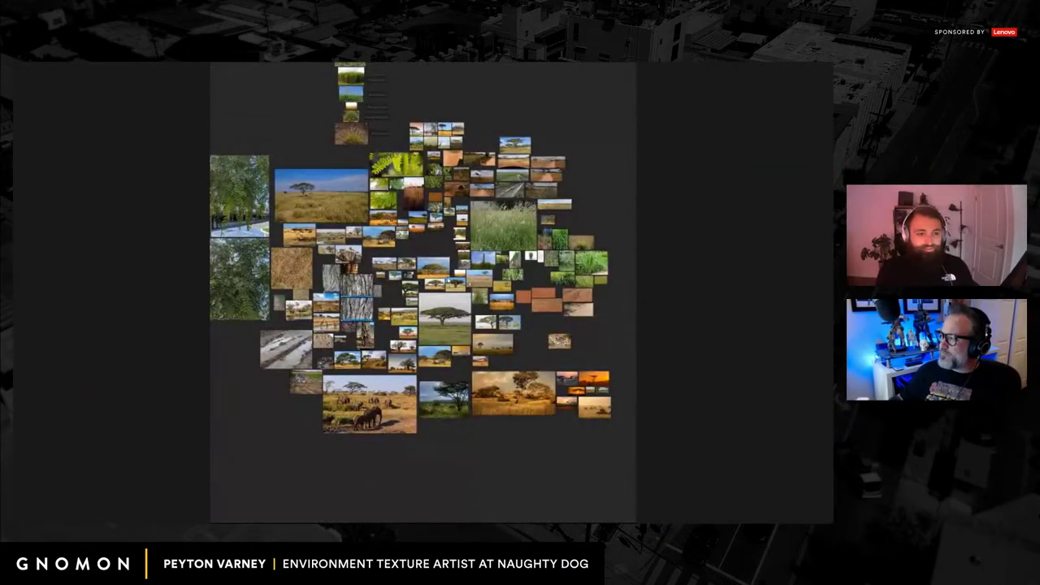
Switch to the reference image board and examine the acacia tree, golden grassland and sunset photos.
{"action": "middle_click_drag", "start_coordinate": [422, 292], "coordinate": [445, 295]}
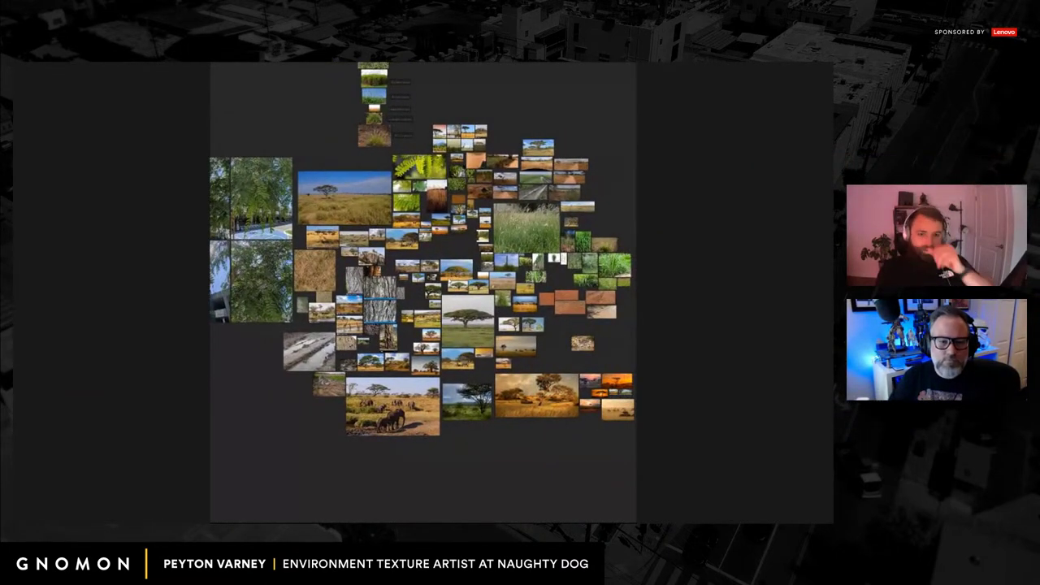
{"action": "scroll", "coordinate": [462, 264], "scroll_direction": "up", "scroll_amount": 5}
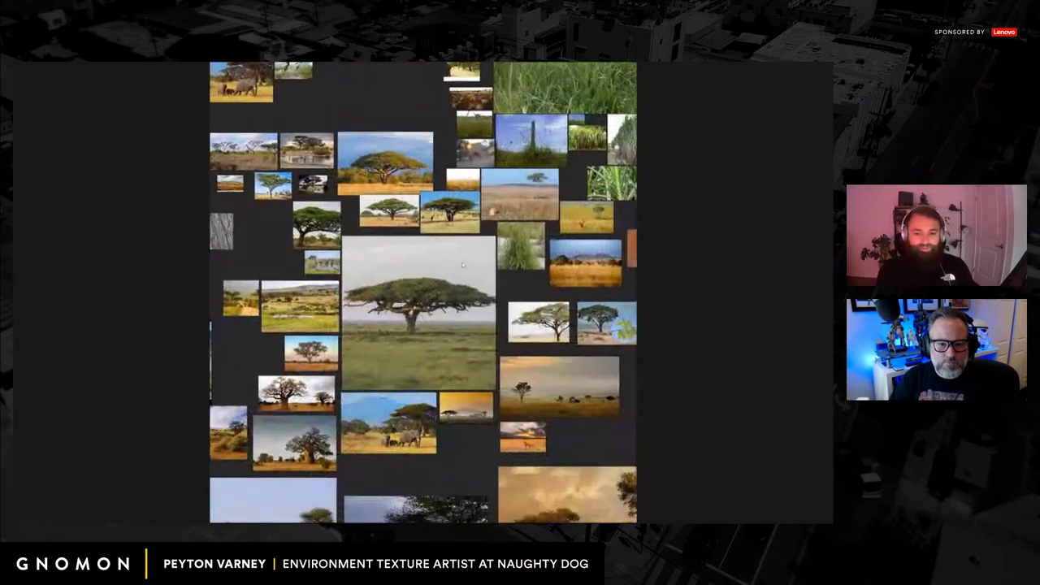
{"action": "scroll", "coordinate": [462, 265], "scroll_direction": "up", "scroll_amount": 3}
{"action": "scroll", "coordinate": [433, 334], "scroll_direction": "down", "scroll_amount": 3}
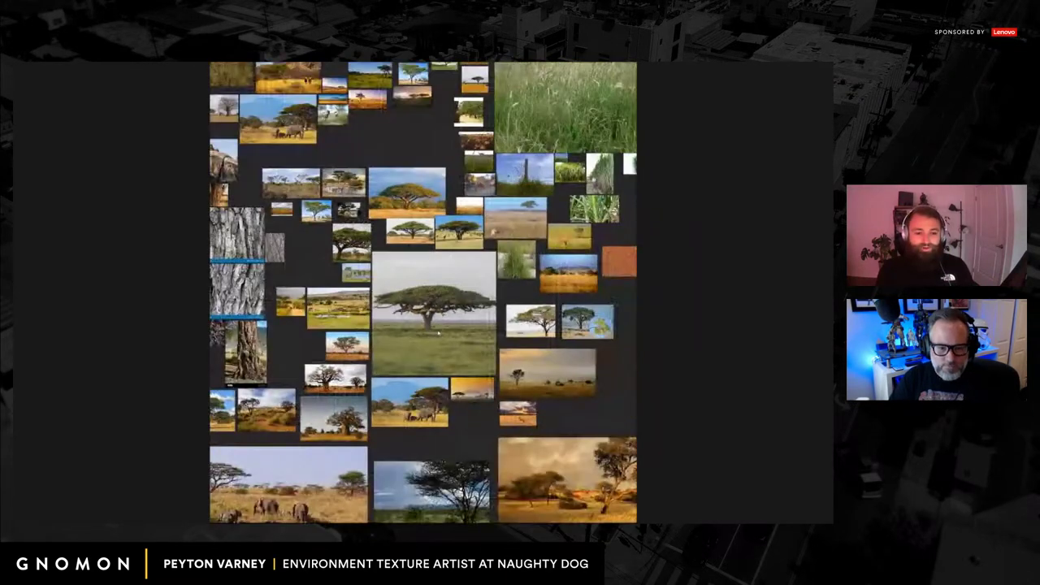
{"action": "scroll", "coordinate": [418, 348], "scroll_direction": "up", "scroll_amount": 1}
{"action": "middle_click_drag", "start_coordinate": [429, 370], "coordinate": [439, 245]}
{"action": "middle_click_drag", "start_coordinate": [504, 306], "coordinate": [261, 247]}
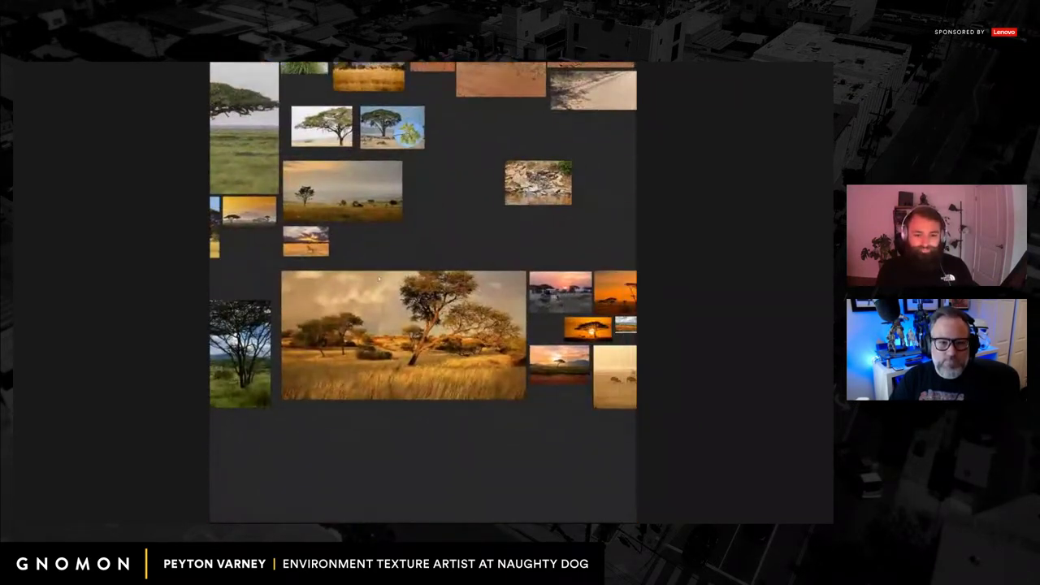
{"action": "middle_click_drag", "start_coordinate": [493, 316], "coordinate": [419, 300]}
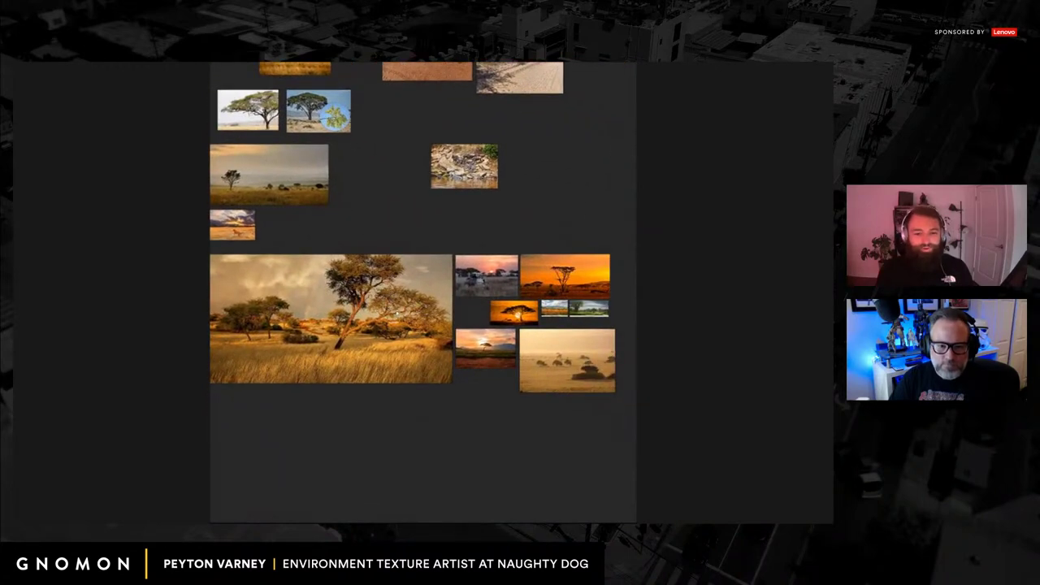
Examine the elephant savanna, muddy ground, tree bark and dry grass photos on the reference board.
{"action": "scroll", "coordinate": [420, 299], "scroll_direction": "left", "scroll_amount": 5}
{"action": "scroll", "coordinate": [407, 316], "scroll_direction": "left", "scroll_amount": 2}
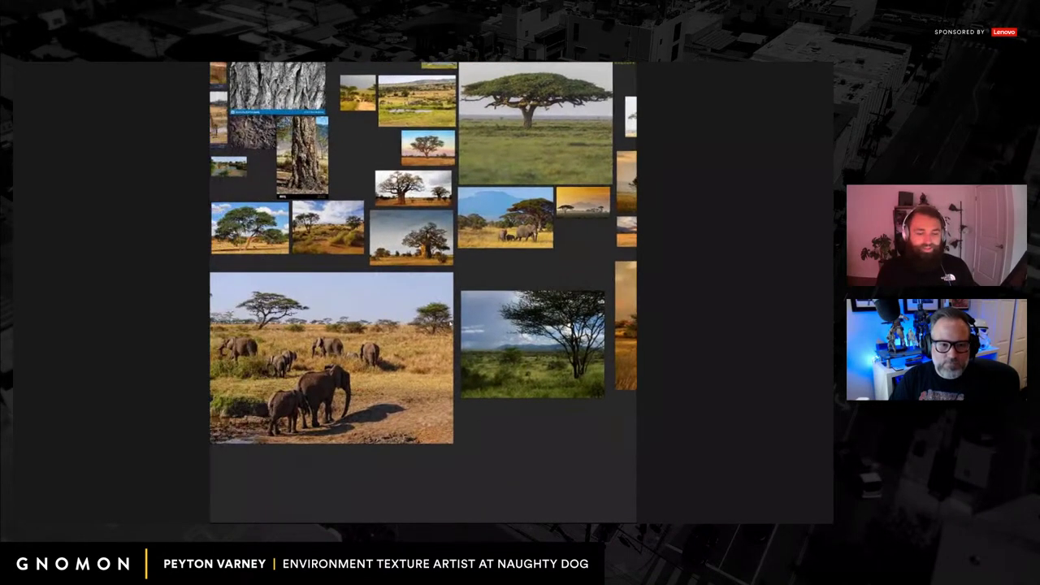
{"action": "scroll", "coordinate": [368, 317], "scroll_direction": "left", "scroll_amount": 7}
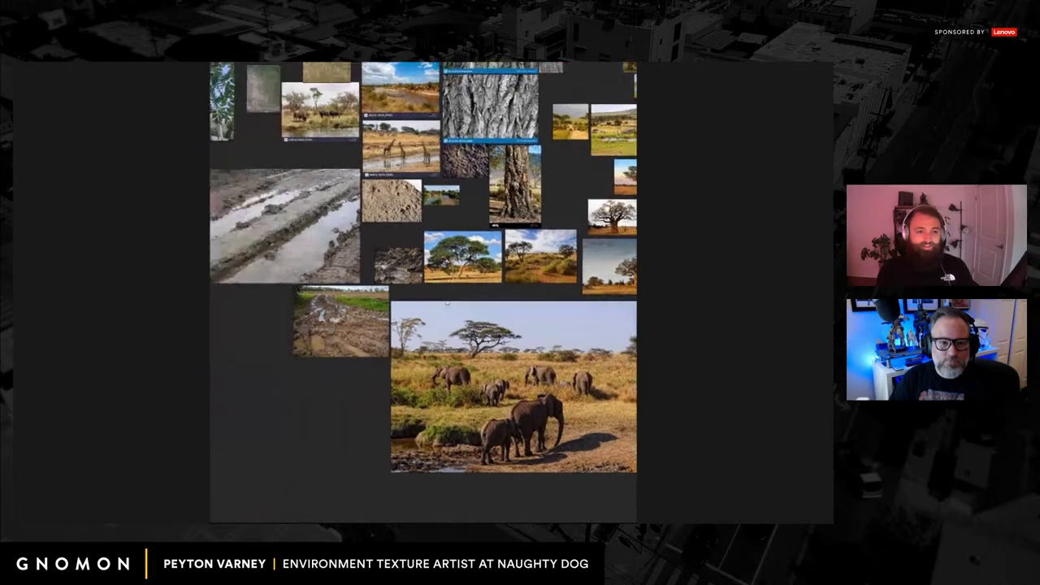
{"action": "middle_click_drag", "start_coordinate": [413, 292], "coordinate": [445, 351]}
{"action": "middle_click_drag", "start_coordinate": [398, 236], "coordinate": [436, 304]}
{"action": "middle_click_drag", "start_coordinate": [369, 256], "coordinate": [436, 304]}
{"action": "scroll", "coordinate": [412, 287], "scroll_direction": "down", "scroll_amount": 4}
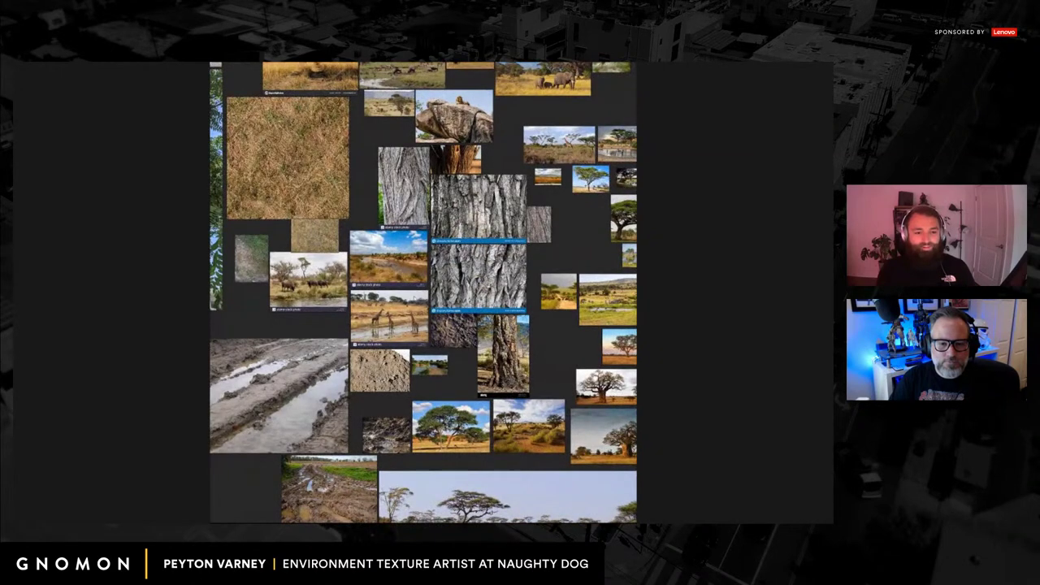
{"action": "middle_click_drag", "start_coordinate": [475, 322], "coordinate": [413, 277]}
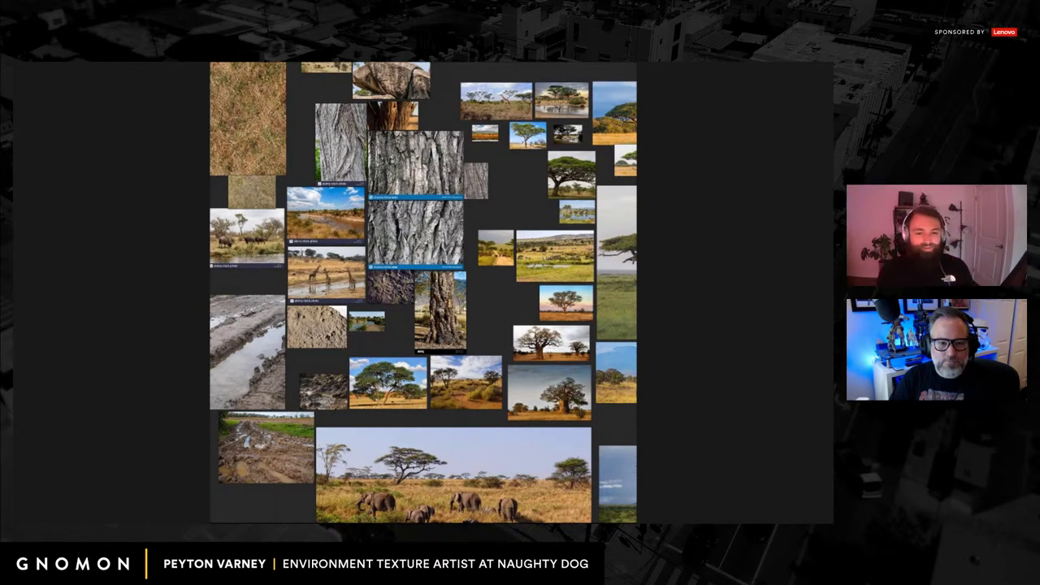
{"action": "scroll", "coordinate": [394, 299], "scroll_direction": "right", "scroll_amount": 3}
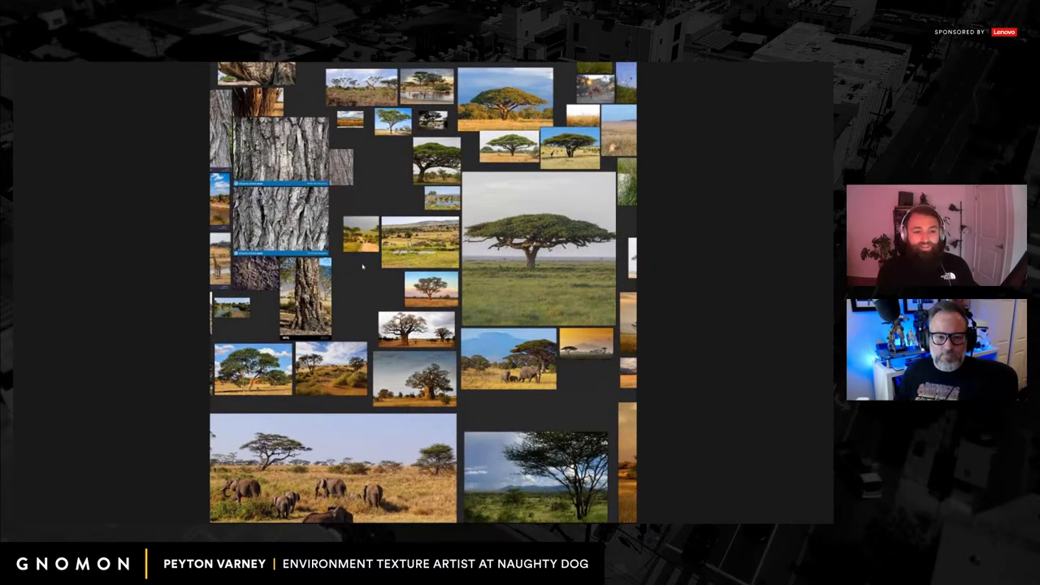
Examine the grass, red soil and sunset reference photos and bring the whole board back into view.
{"action": "middle_click_drag", "start_coordinate": [610, 146], "coordinate": [487, 154]}
{"action": "middle_click_drag", "start_coordinate": [590, 333], "coordinate": [431, 351]}
{"action": "scroll", "coordinate": [447, 319], "scroll_direction": "down", "scroll_amount": 2}
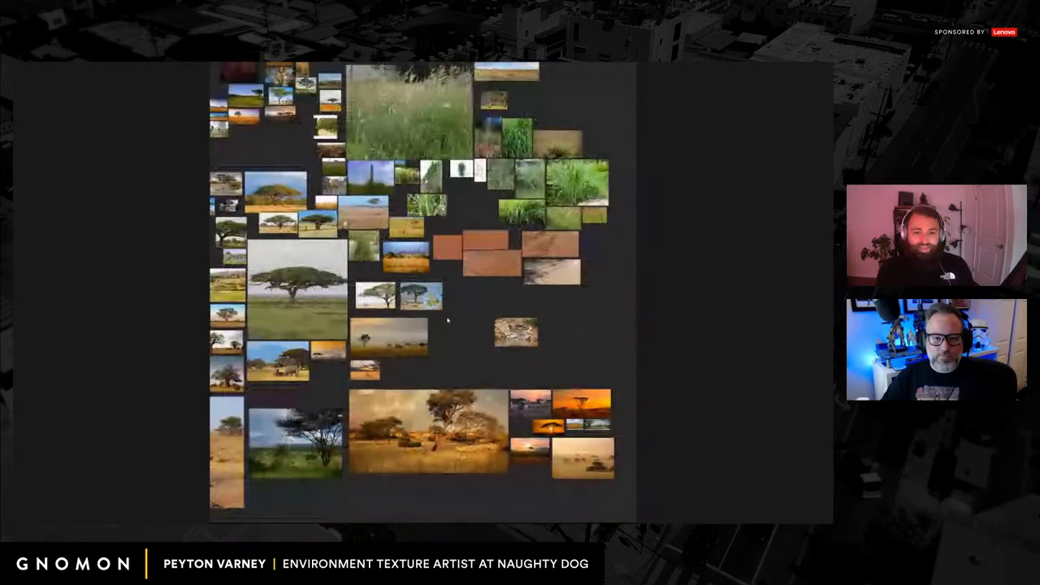
{"action": "middle_click_drag", "start_coordinate": [535, 365], "coordinate": [456, 358]}
{"action": "scroll", "coordinate": [456, 358], "scroll_direction": "down", "scroll_amount": 1}
{"action": "middle_click_drag", "start_coordinate": [387, 355], "coordinate": [516, 372]}
{"action": "scroll", "coordinate": [465, 361], "scroll_direction": "down", "scroll_amount": 2}
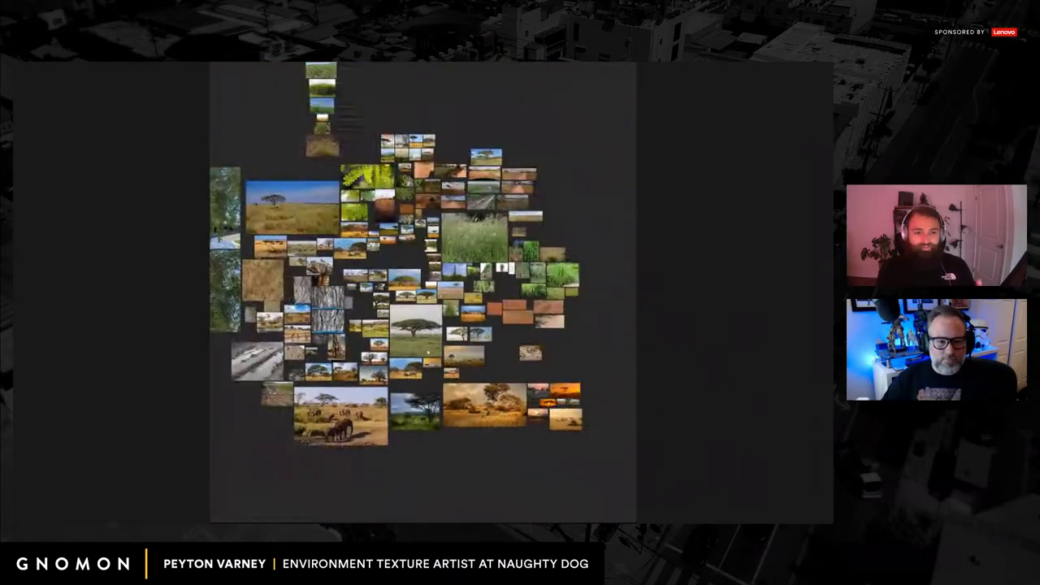
Examine the close-up photos of tree bark, cracked mud, dirt mound and riverbank on the reference board.
{"action": "scroll", "coordinate": [438, 351], "scroll_direction": "up", "scroll_amount": 2}
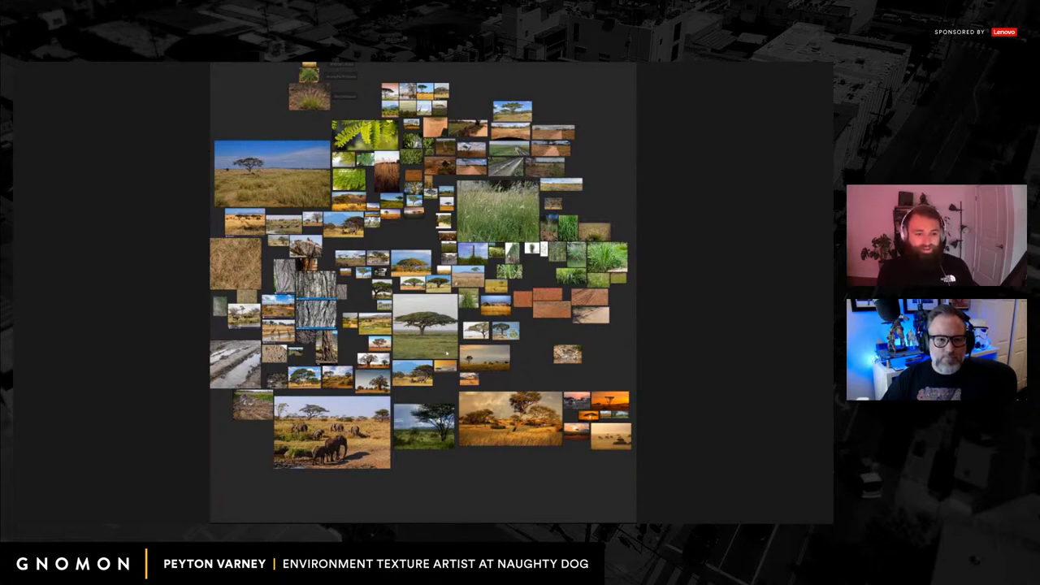
{"action": "scroll", "coordinate": [266, 298], "scroll_direction": "up", "scroll_amount": 12}
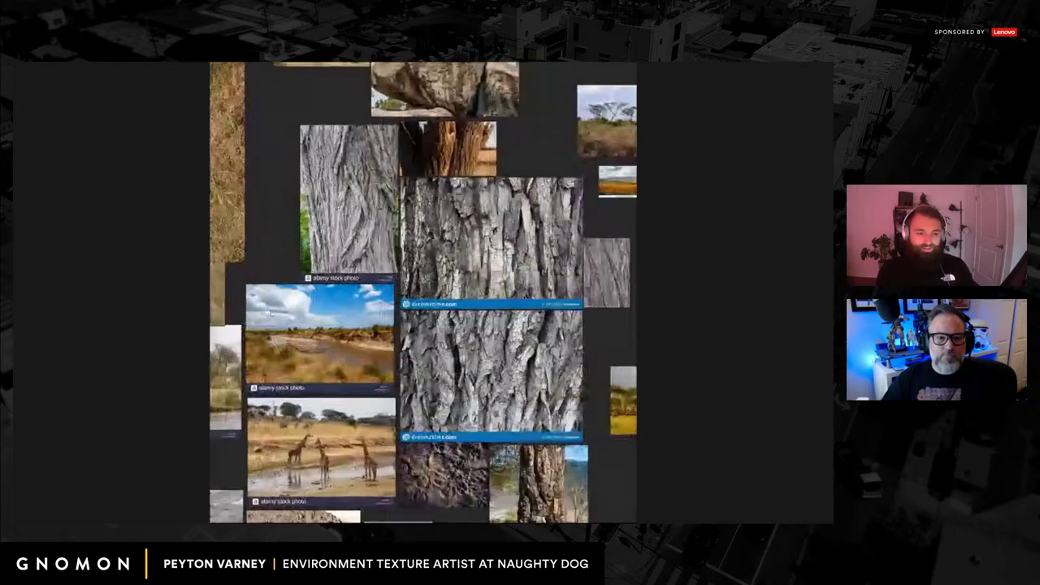
{"action": "middle_click_drag", "start_coordinate": [316, 314], "coordinate": [271, 159]}
{"action": "scroll", "coordinate": [378, 289], "scroll_direction": "down", "scroll_amount": 3}
{"action": "scroll", "coordinate": [378, 290], "scroll_direction": "down", "scroll_amount": 3}
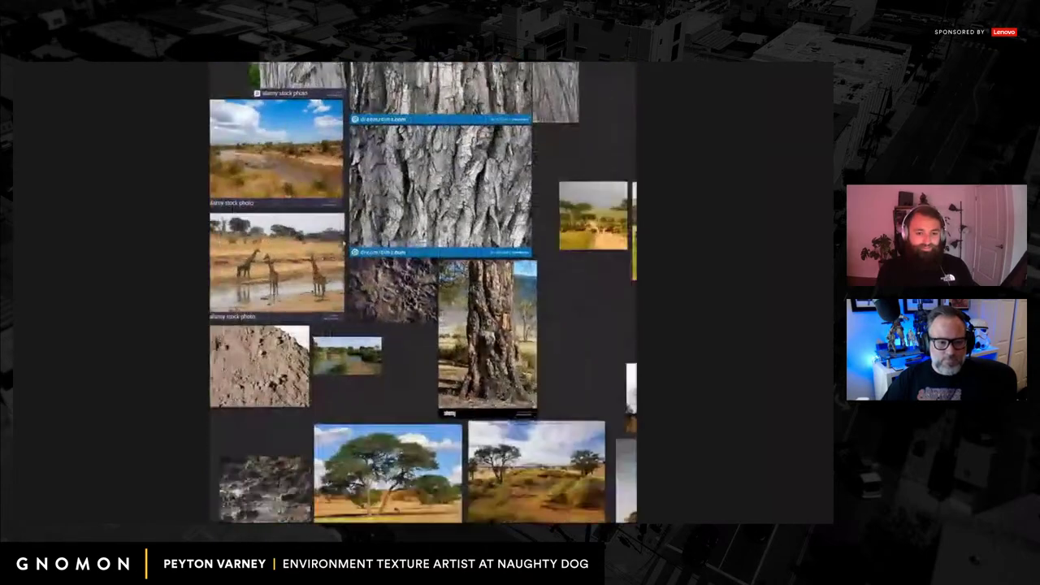
{"action": "middle_click_drag", "start_coordinate": [615, 484], "coordinate": [655, 356]}
{"action": "scroll", "coordinate": [392, 258], "scroll_direction": "up", "scroll_amount": 6}
{"action": "middle_click_drag", "start_coordinate": [440, 231], "coordinate": [458, 277]}
{"action": "scroll", "coordinate": [401, 299], "scroll_direction": "down", "scroll_amount": 6}
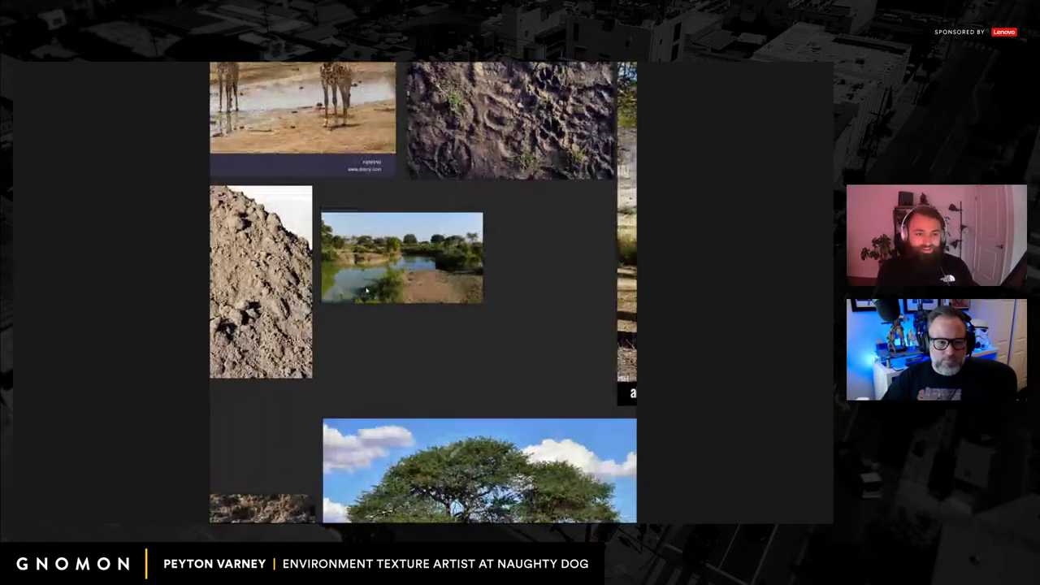
{"action": "middle_click_drag", "start_coordinate": [288, 364], "coordinate": [497, 320]}
{"action": "scroll", "coordinate": [386, 340], "scroll_direction": "down", "scroll_amount": 6}
{"action": "middle_click_drag", "start_coordinate": [282, 300], "coordinate": [239, 351]}
{"action": "middle_click_drag", "start_coordinate": [566, 244], "coordinate": [430, 269]}
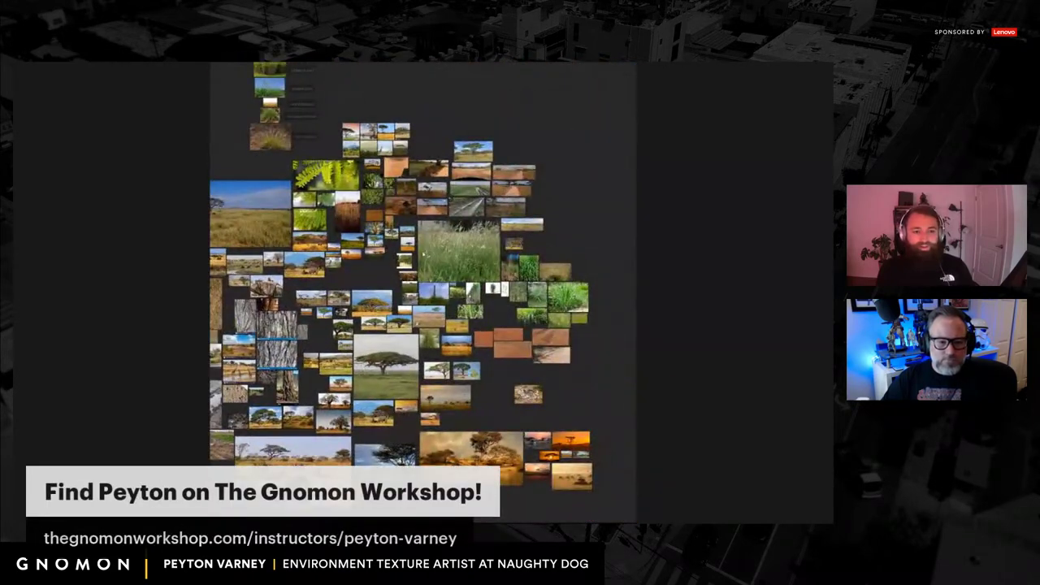
Look over the labelled column of plant species references and bring the whole savanna board back into view.
{"action": "middle_click_drag", "start_coordinate": [344, 175], "coordinate": [391, 269]}
{"action": "scroll", "coordinate": [391, 268], "scroll_direction": "up", "scroll_amount": 4}
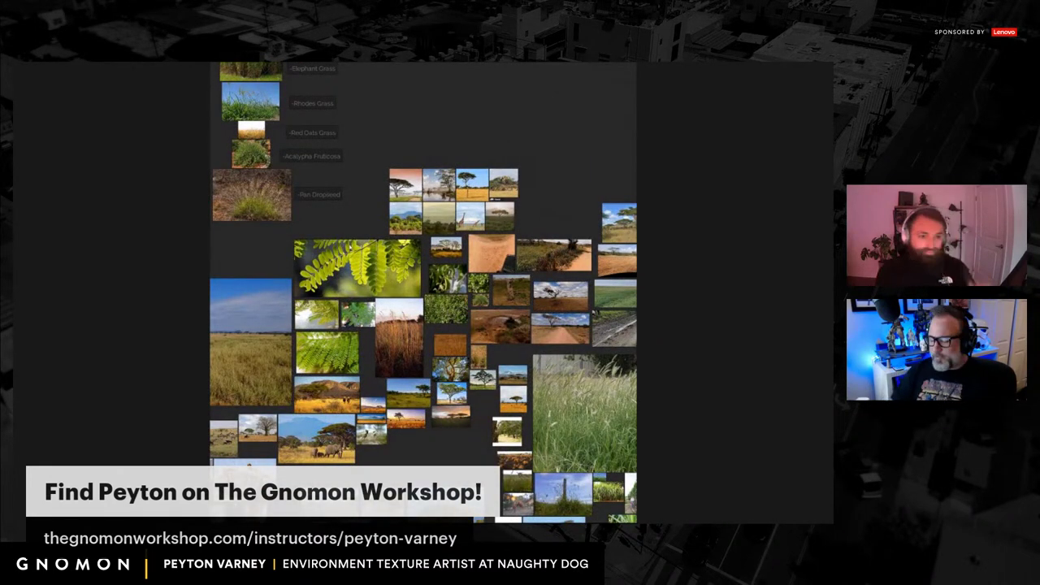
{"action": "middle_click_drag", "start_coordinate": [314, 185], "coordinate": [411, 252]}
{"action": "scroll", "coordinate": [437, 275], "scroll_direction": "up", "scroll_amount": 3}
{"action": "middle_click_drag", "start_coordinate": [363, 186], "coordinate": [421, 322]}
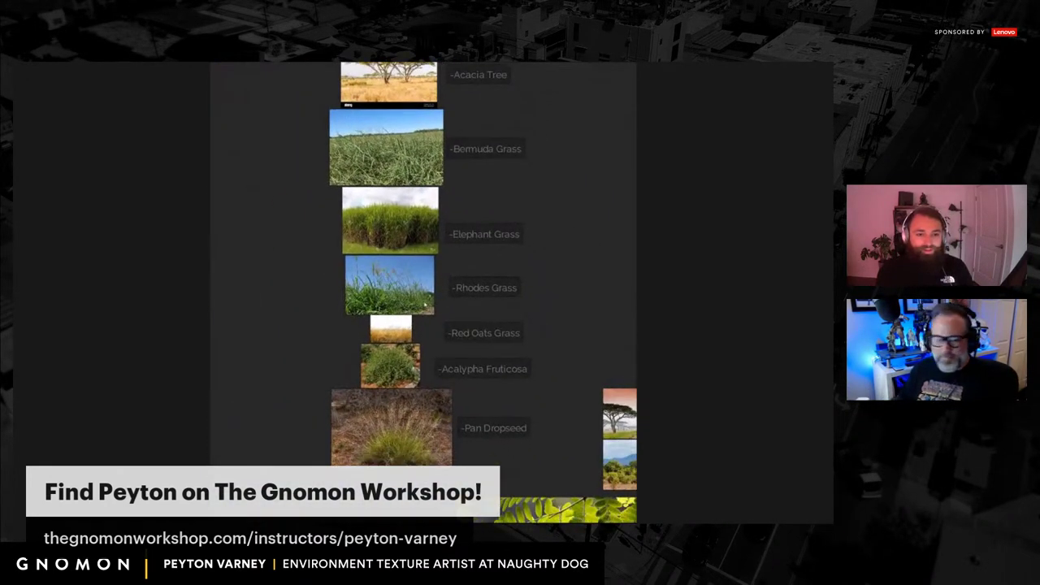
{"action": "scroll", "coordinate": [422, 309], "scroll_direction": "down", "scroll_amount": 6}
{"action": "middle_click_drag", "start_coordinate": [530, 315], "coordinate": [448, 287]}
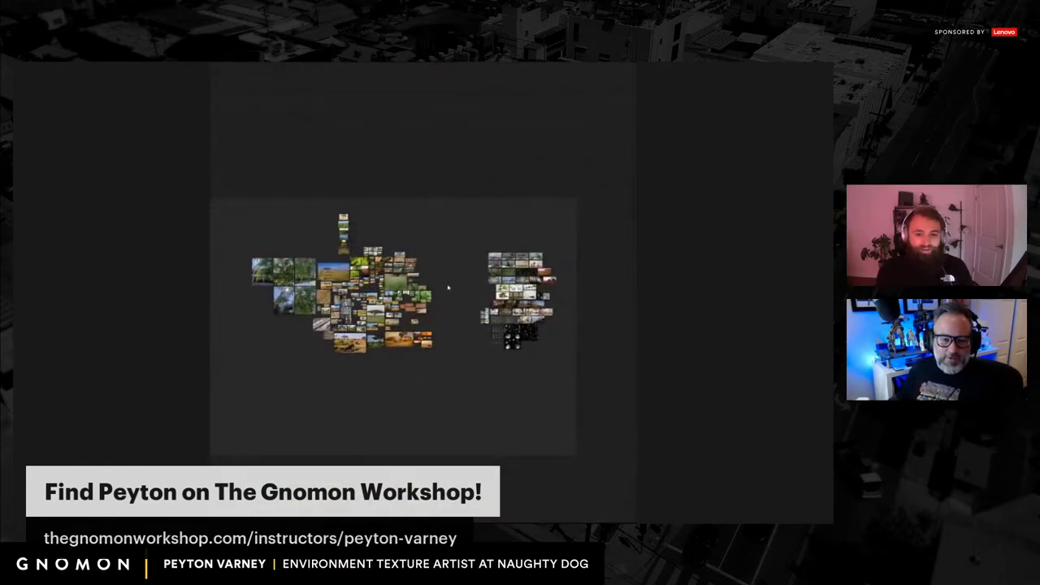
{"action": "scroll", "coordinate": [526, 309], "scroll_direction": "up", "scroll_amount": 6}
{"action": "middle_click_drag", "start_coordinate": [357, 309], "coordinate": [620, 305]}
{"action": "scroll", "coordinate": [353, 277], "scroll_direction": "up", "scroll_amount": 1}
{"action": "middle_click_drag", "start_coordinate": [353, 277], "coordinate": [477, 288]}
{"action": "scroll", "coordinate": [469, 288], "scroll_direction": "down", "scroll_amount": 2}
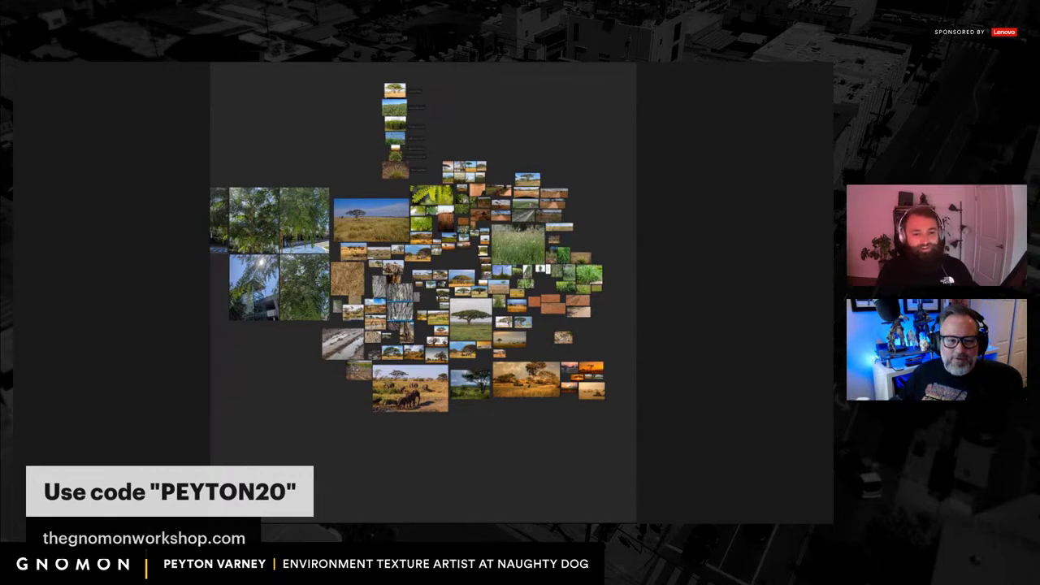
{"action": "scroll", "coordinate": [424, 301], "scroll_direction": "up", "scroll_amount": 6}
{"action": "middle_click_drag", "start_coordinate": [424, 300], "coordinate": [385, 271]}
{"action": "scroll", "coordinate": [385, 271], "scroll_direction": "down", "scroll_amount": 6}
{"action": "scroll", "coordinate": [422, 260], "scroll_direction": "up", "scroll_amount": 4}
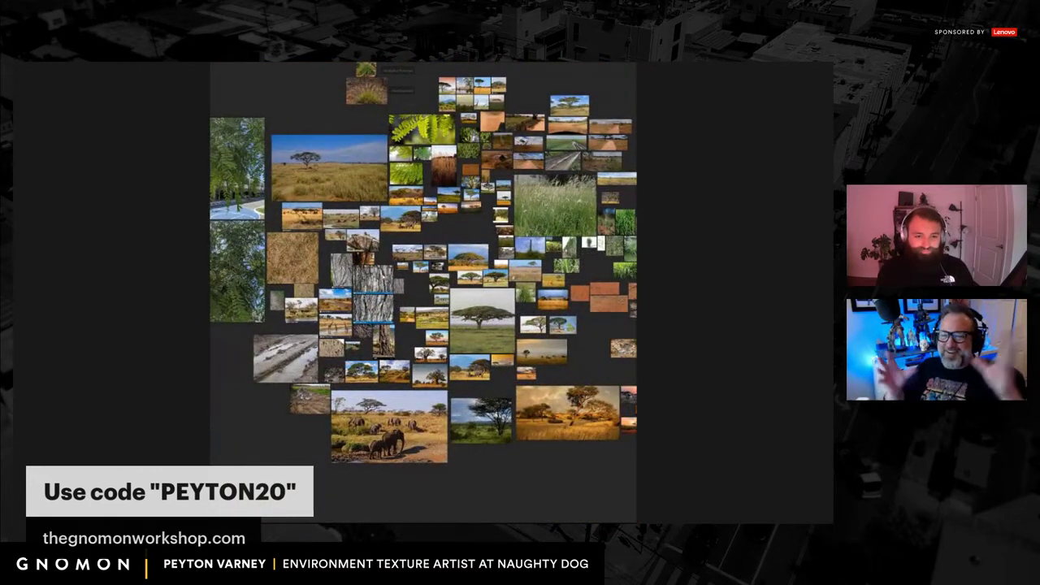
{"action": "middle_click_drag", "start_coordinate": [422, 260], "coordinate": [383, 271]}
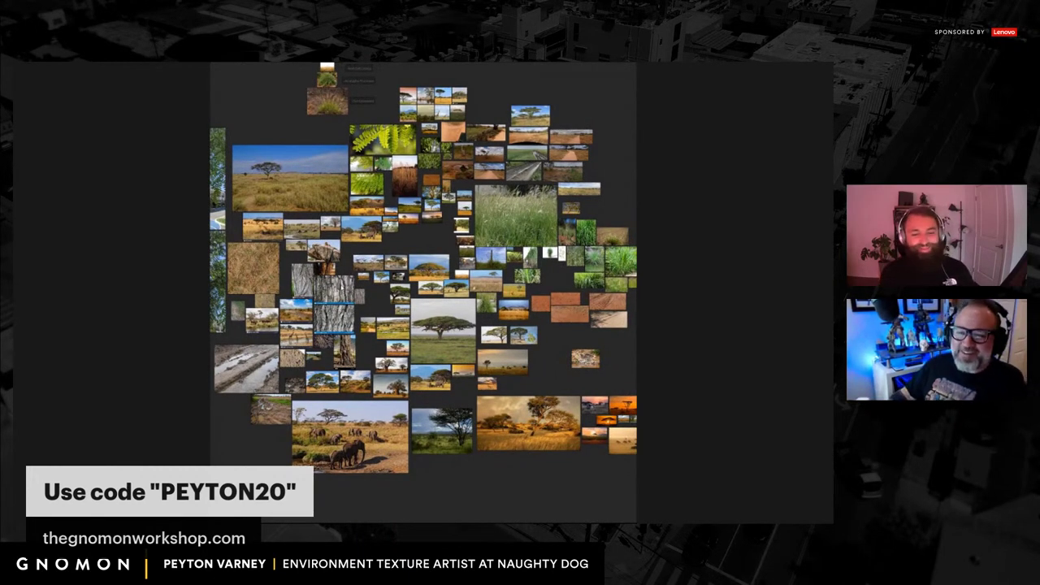
{"action": "middle_click_drag", "start_coordinate": [456, 355], "coordinate": [404, 371]}
{"action": "scroll", "coordinate": [404, 372], "scroll_direction": "up", "scroll_amount": 3}
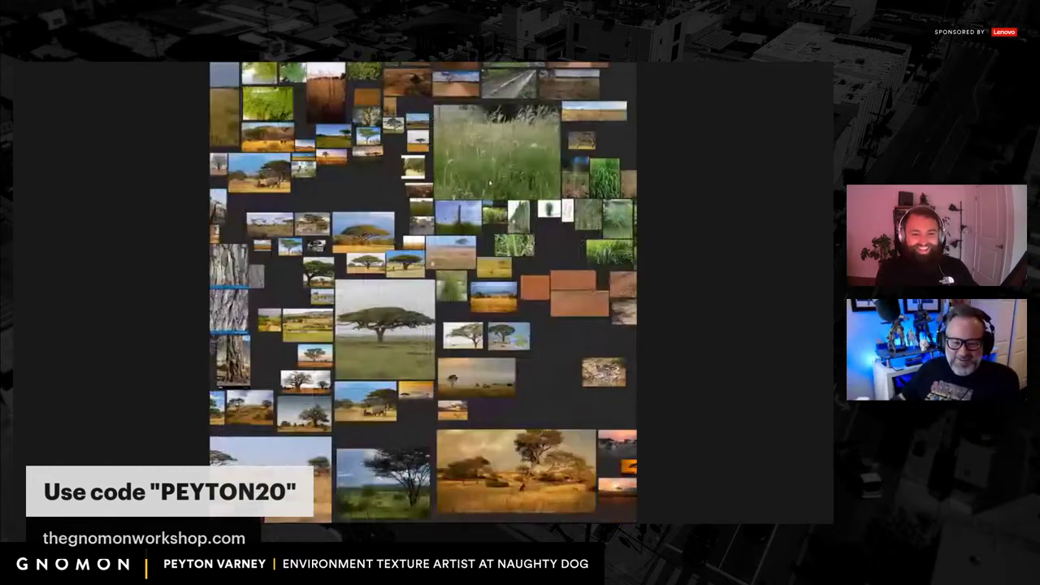
{"action": "scroll", "coordinate": [422, 293], "scroll_direction": "down", "scroll_amount": 4}
{"action": "scroll", "coordinate": [422, 293], "scroll_direction": "up", "scroll_amount": 2}
{"action": "middle_click_drag", "start_coordinate": [423, 268], "coordinate": [437, 284]}
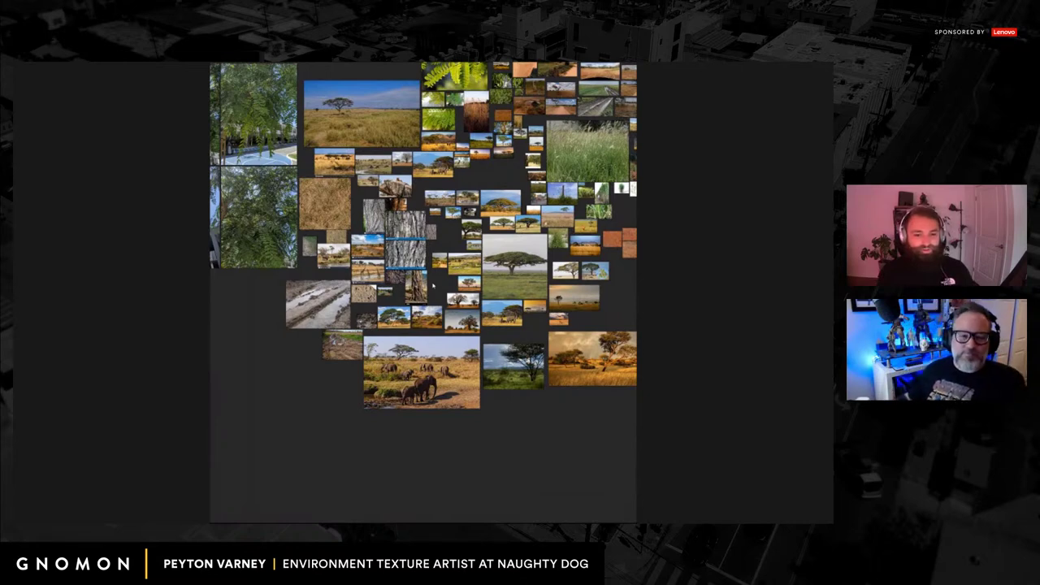
{"action": "middle_click_drag", "start_coordinate": [478, 287], "coordinate": [420, 322]}
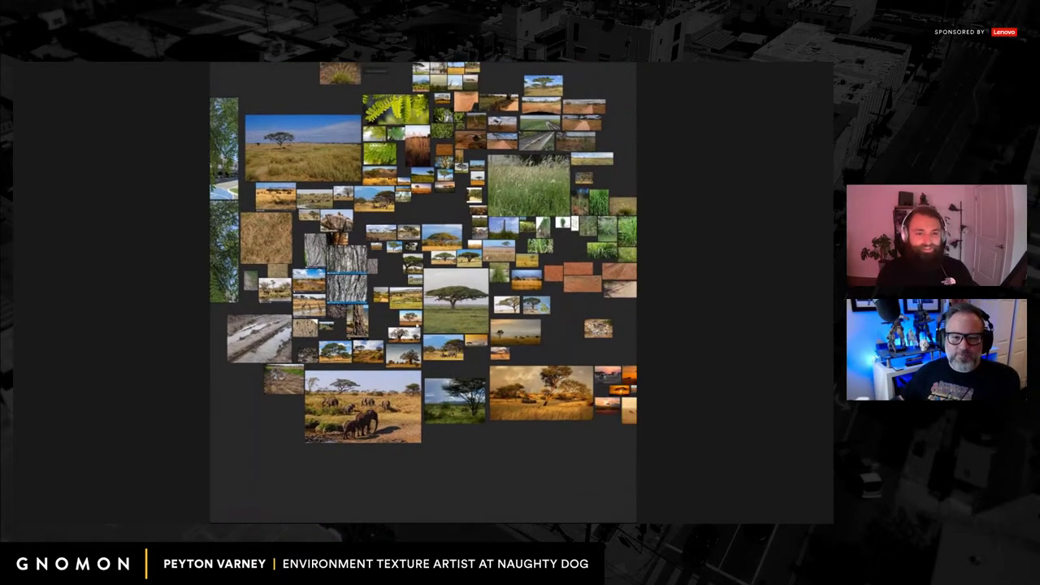
{"action": "middle_click_drag", "start_coordinate": [492, 311], "coordinate": [393, 338]}
{"action": "scroll", "coordinate": [454, 332], "scroll_direction": "up", "scroll_amount": 3}
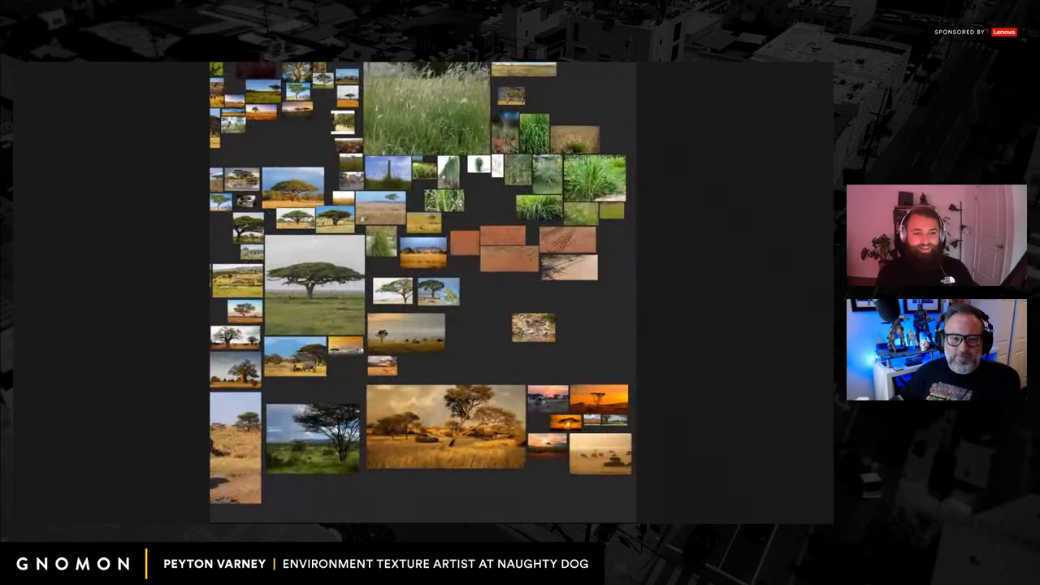
{"action": "middle_click_drag", "start_coordinate": [298, 391], "coordinate": [446, 328]}
{"action": "scroll", "coordinate": [463, 332], "scroll_direction": "down", "scroll_amount": 2}
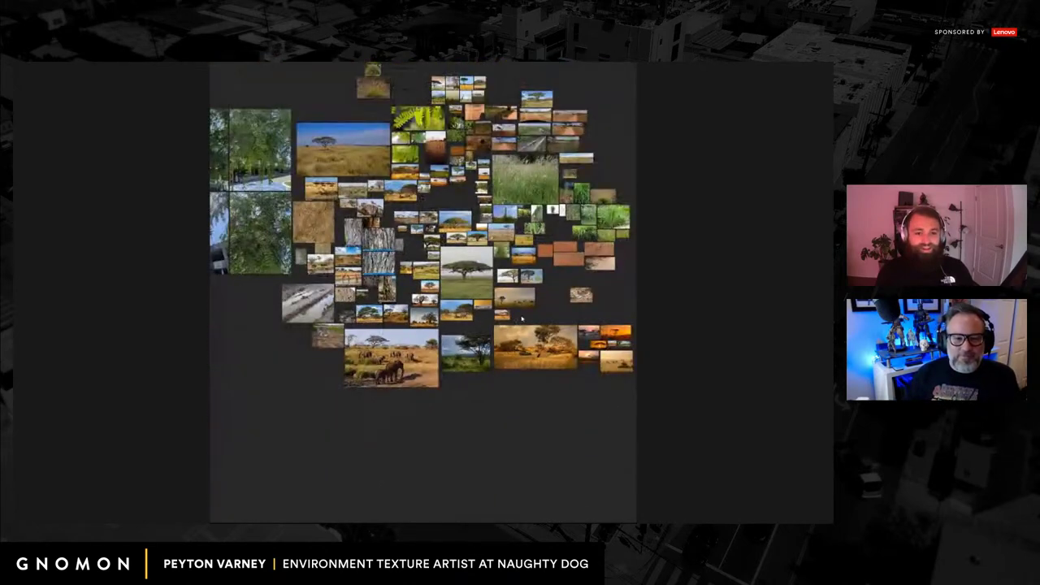
Examine the orange sunset photos, the golden grassland with trees, and the acacia and baobab tree references.
{"action": "scroll", "coordinate": [456, 326], "scroll_direction": "up", "scroll_amount": 5}
{"action": "scroll", "coordinate": [452, 321], "scroll_direction": "up", "scroll_amount": 2}
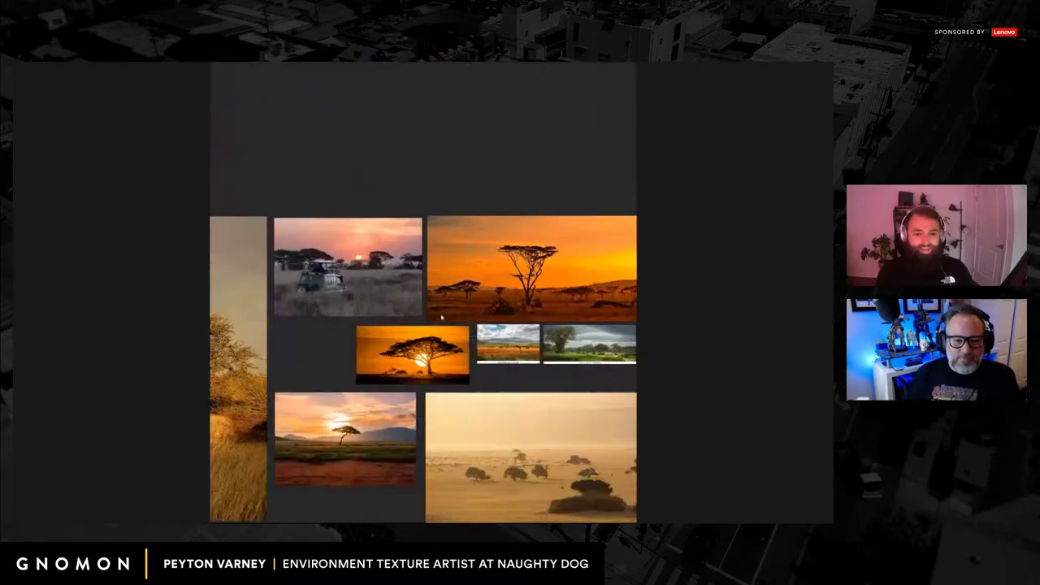
{"action": "scroll", "coordinate": [452, 322], "scroll_direction": "down", "scroll_amount": 5}
{"action": "middle_click_drag", "start_coordinate": [369, 342], "coordinate": [380, 230]}
{"action": "scroll", "coordinate": [467, 313], "scroll_direction": "up", "scroll_amount": 5}
{"action": "scroll", "coordinate": [305, 393], "scroll_direction": "up", "scroll_amount": 4}
{"action": "middle_click_drag", "start_coordinate": [617, 349], "coordinate": [435, 349]}
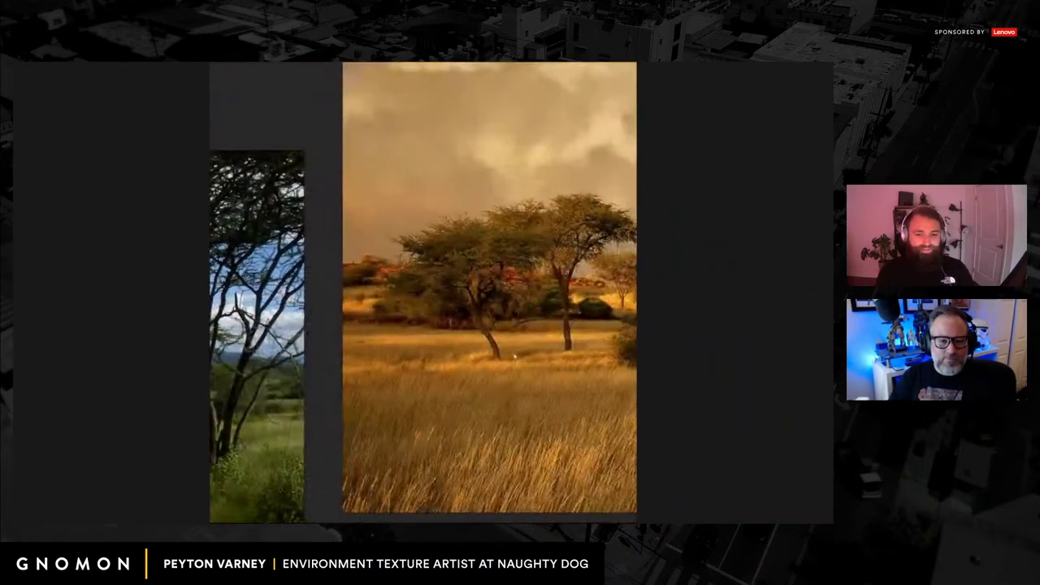
{"action": "scroll", "coordinate": [460, 349], "scroll_direction": "down", "scroll_amount": 4}
{"action": "middle_click_drag", "start_coordinate": [371, 228], "coordinate": [513, 383]}
{"action": "middle_click_drag", "start_coordinate": [396, 282], "coordinate": [538, 339]}
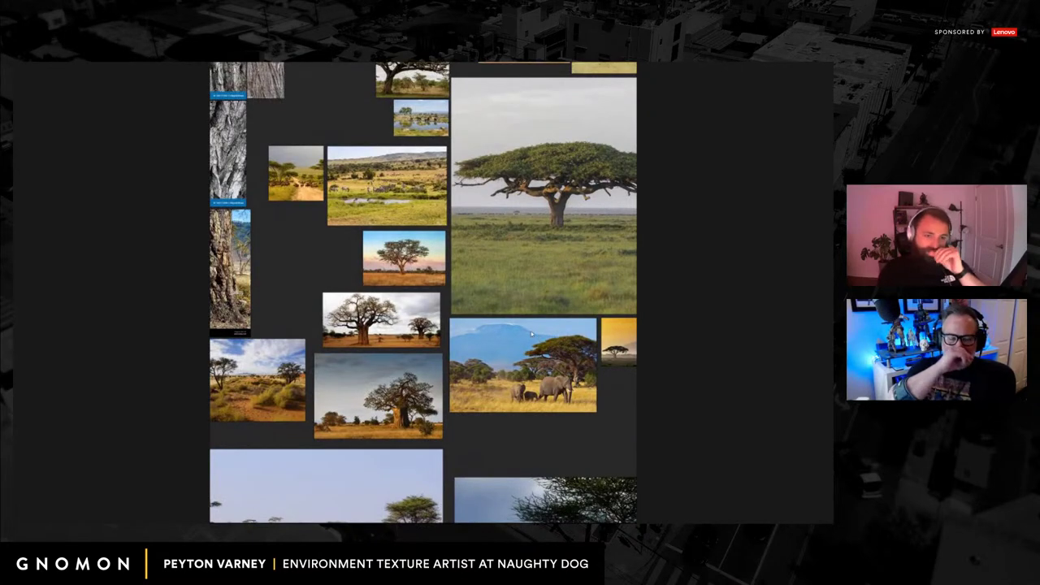
{"action": "scroll", "coordinate": [297, 324], "scroll_direction": "down", "scroll_amount": 4}
{"action": "middle_click_drag", "start_coordinate": [298, 318], "coordinate": [485, 344]}
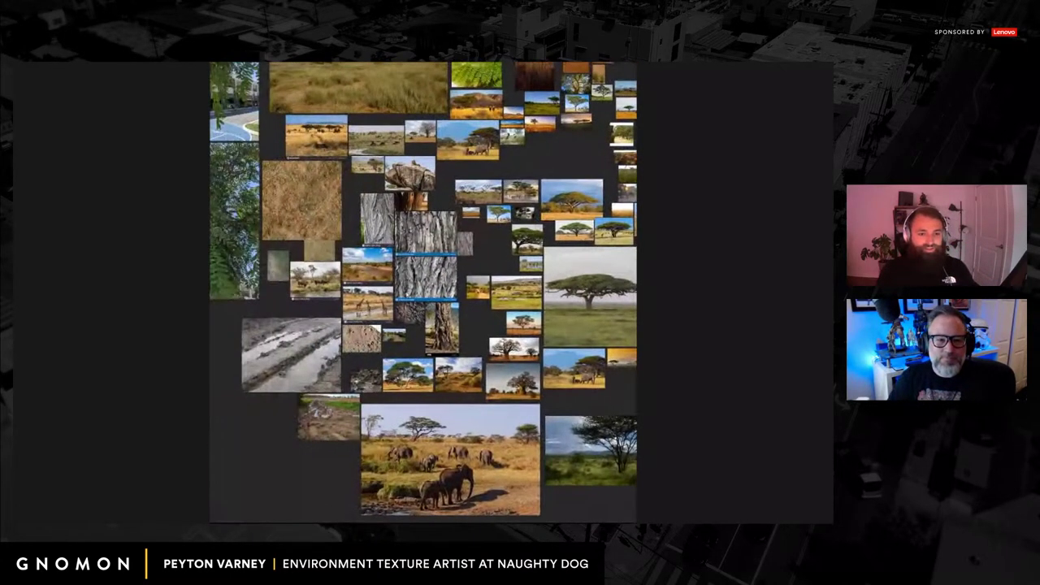
Examine the large photos of leafy branches and compare them with the neighbouring dry grass reference.
{"action": "scroll", "coordinate": [397, 304], "scroll_direction": "up", "scroll_amount": 1}
{"action": "scroll", "coordinate": [423, 292], "scroll_direction": "down", "scroll_amount": 4}
{"action": "scroll", "coordinate": [423, 292], "scroll_direction": "up", "scroll_amount": 5}
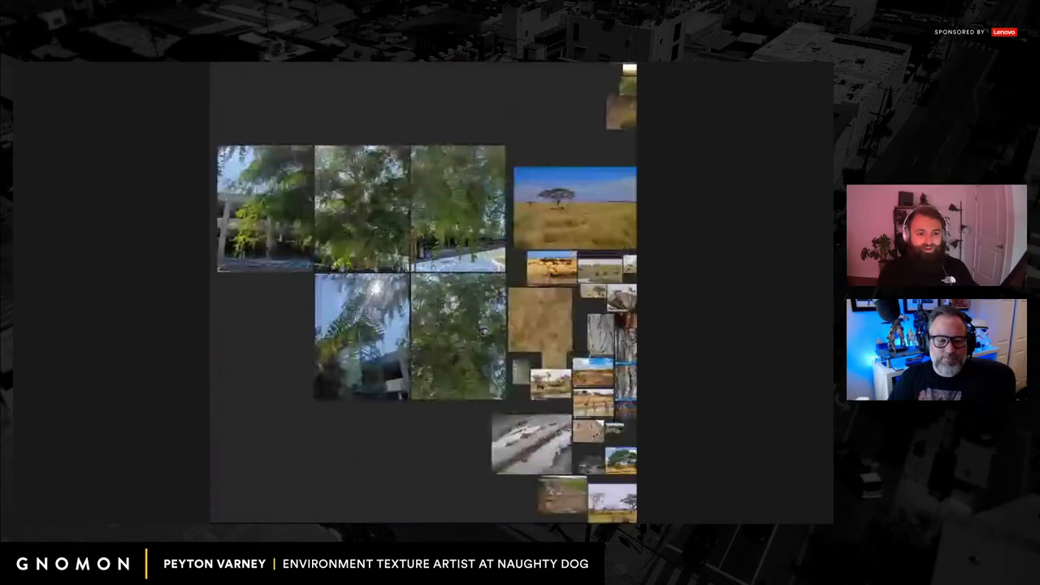
{"action": "scroll", "coordinate": [422, 293], "scroll_direction": "down", "scroll_amount": 3}
{"action": "scroll", "coordinate": [423, 292], "scroll_direction": "up", "scroll_amount": 5}
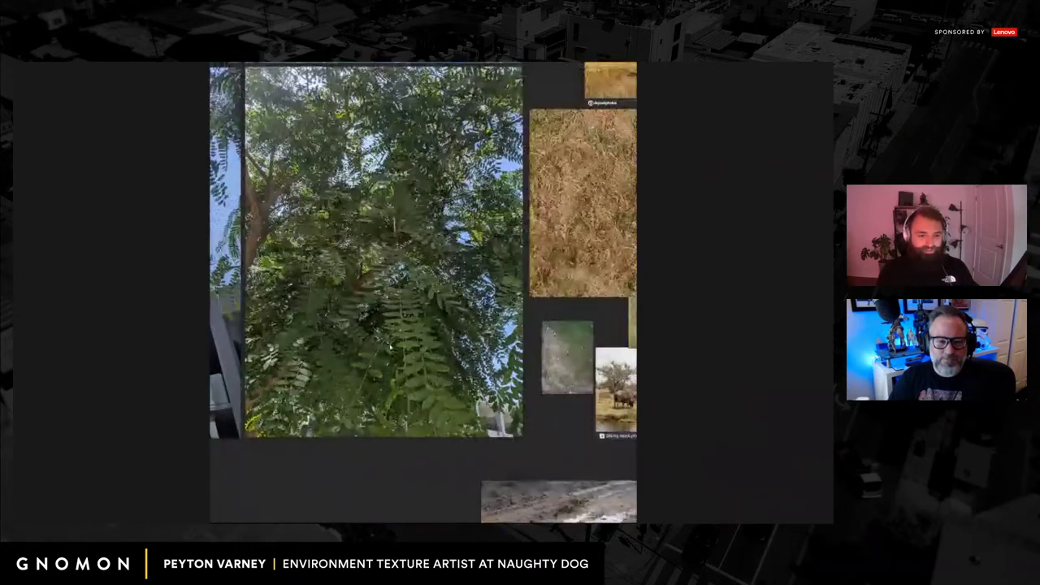
{"action": "scroll", "coordinate": [423, 293], "scroll_direction": "down", "scroll_amount": 4}
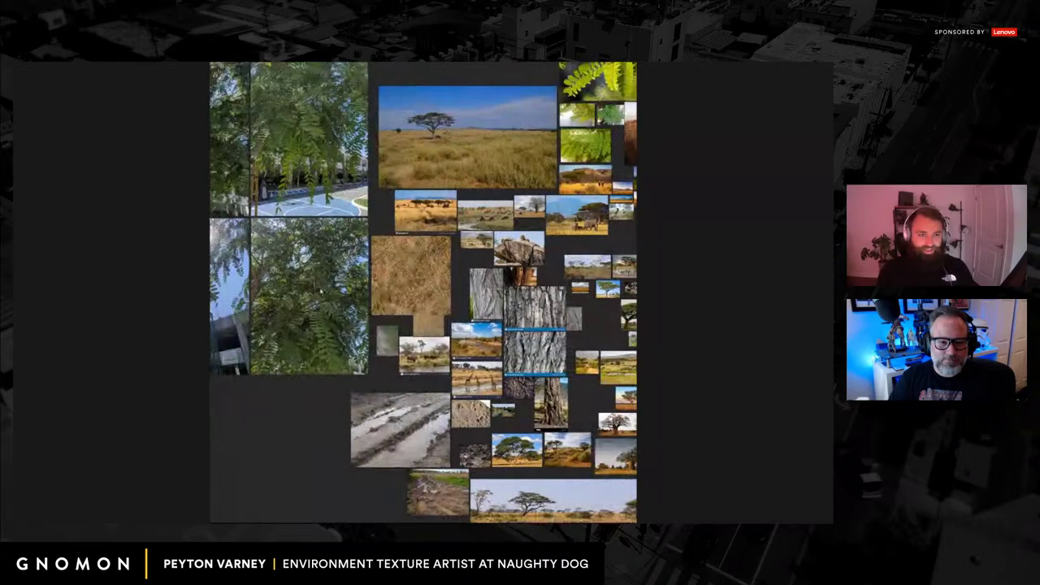
{"action": "scroll", "coordinate": [423, 292], "scroll_direction": "up", "scroll_amount": 3}
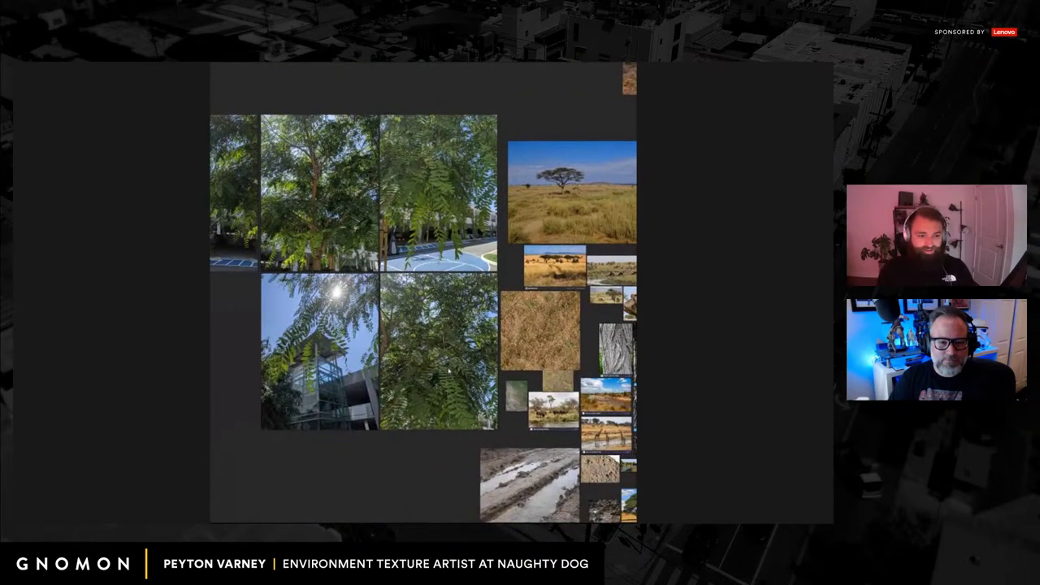
{"action": "scroll", "coordinate": [448, 371], "scroll_direction": "up", "scroll_amount": 3}
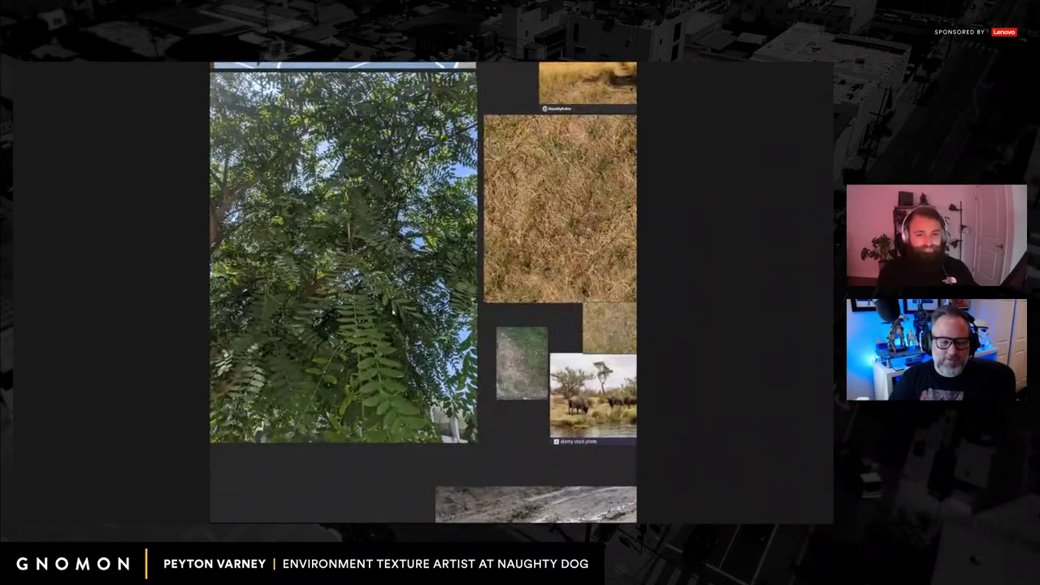
{"action": "middle_click_drag", "start_coordinate": [490, 338], "coordinate": [451, 304]}
{"action": "scroll", "coordinate": [508, 370], "scroll_direction": "down", "scroll_amount": 3}
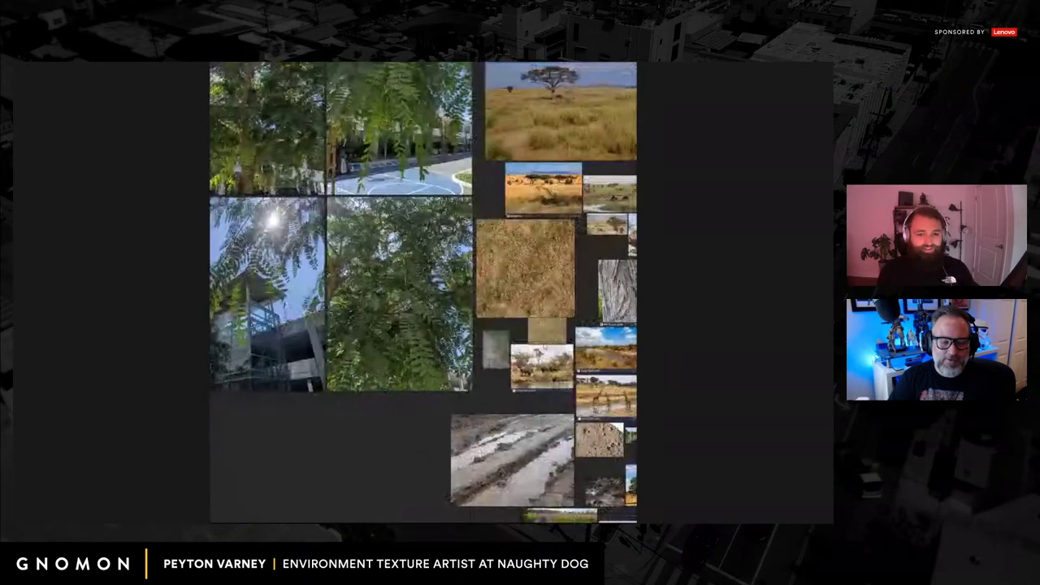
{"action": "scroll", "coordinate": [559, 285], "scroll_direction": "up", "scroll_amount": 5}
{"action": "middle_click_drag", "start_coordinate": [559, 285], "coordinate": [549, 280]}
{"action": "scroll", "coordinate": [470, 356], "scroll_direction": "down", "scroll_amount": 6}
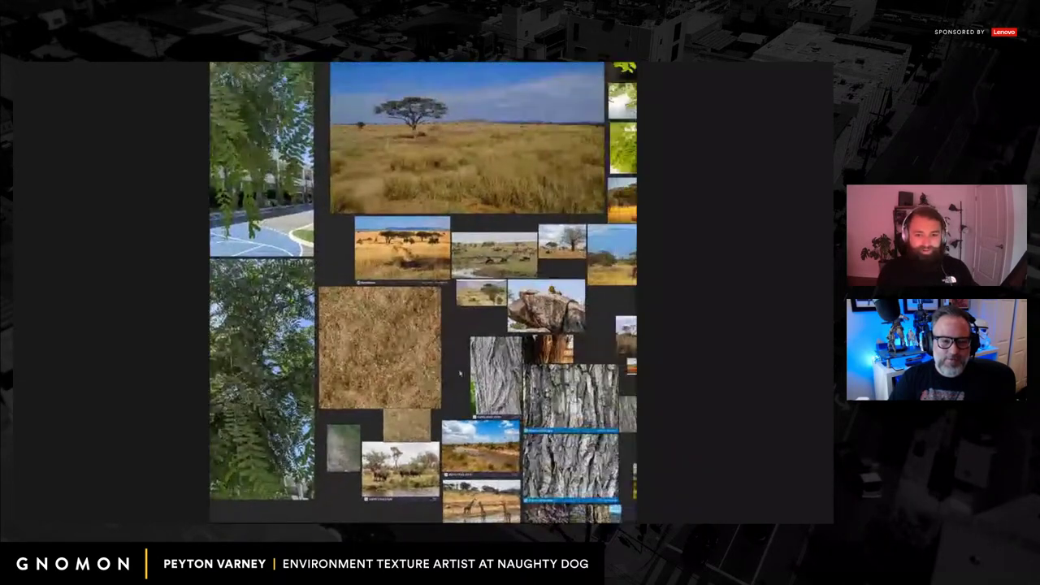
Survey the rest of the board and examine the named species references from Acacia Tree and Bermuda Grass to Pan Dropseed.
{"action": "middle_click_drag", "start_coordinate": [470, 355], "coordinate": [357, 325]}
{"action": "middle_click_drag", "start_coordinate": [523, 414], "coordinate": [398, 293]}
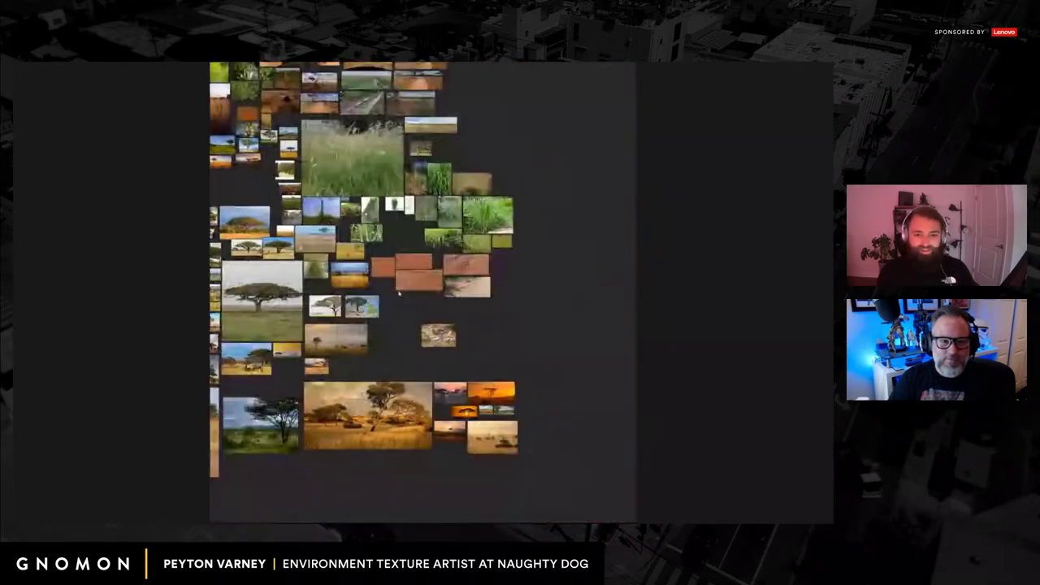
{"action": "middle_click_drag", "start_coordinate": [447, 318], "coordinate": [450, 290]}
{"action": "scroll", "coordinate": [424, 320], "scroll_direction": "up", "scroll_amount": 3}
{"action": "scroll", "coordinate": [418, 336], "scroll_direction": "down", "scroll_amount": 6}
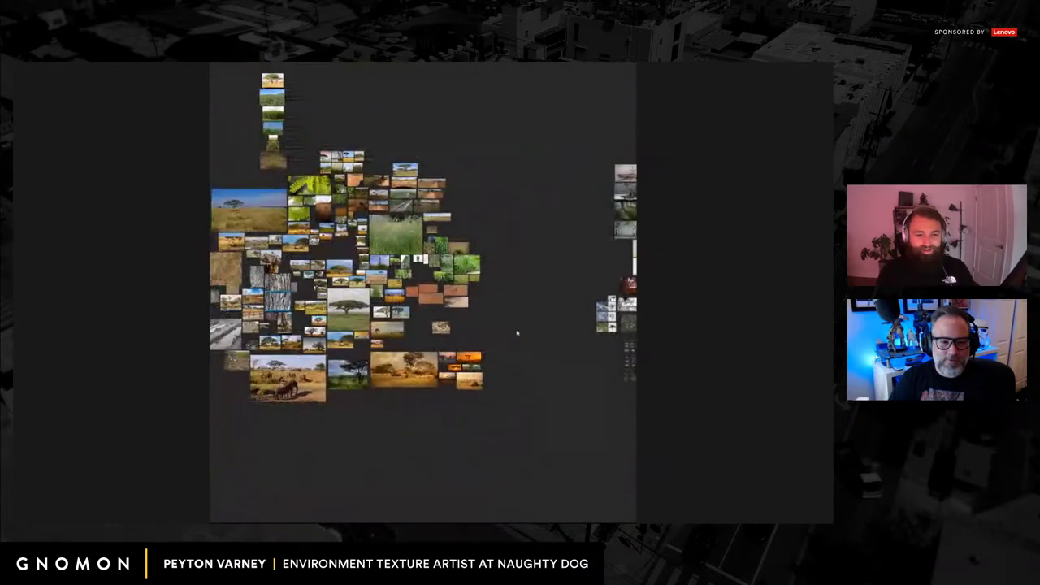
{"action": "scroll", "coordinate": [489, 336], "scroll_direction": "up", "scroll_amount": 4}
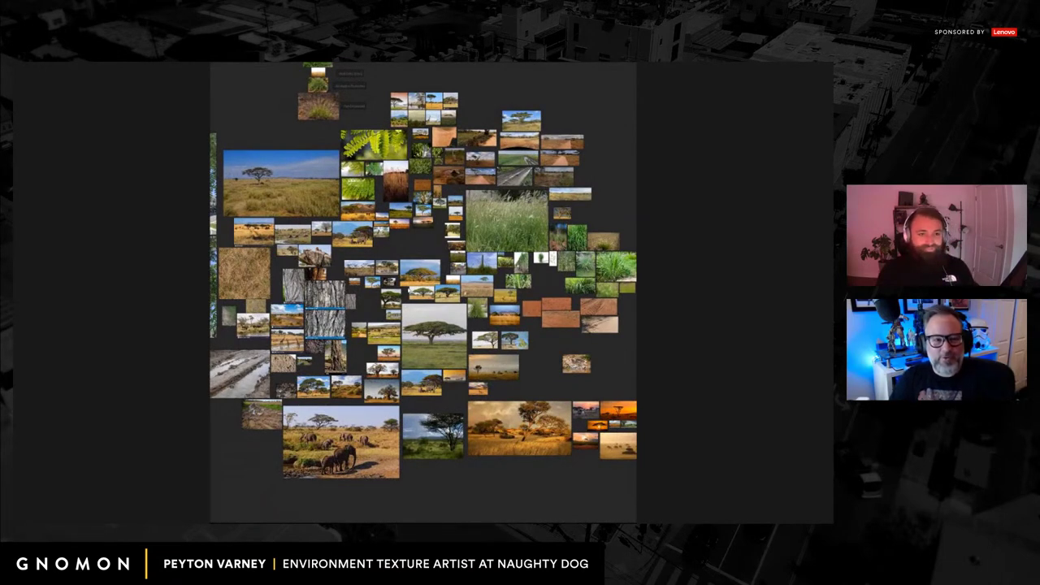
{"action": "middle_click_drag", "start_coordinate": [409, 185], "coordinate": [512, 350]}
{"action": "scroll", "coordinate": [388, 214], "scroll_direction": "up", "scroll_amount": 4}
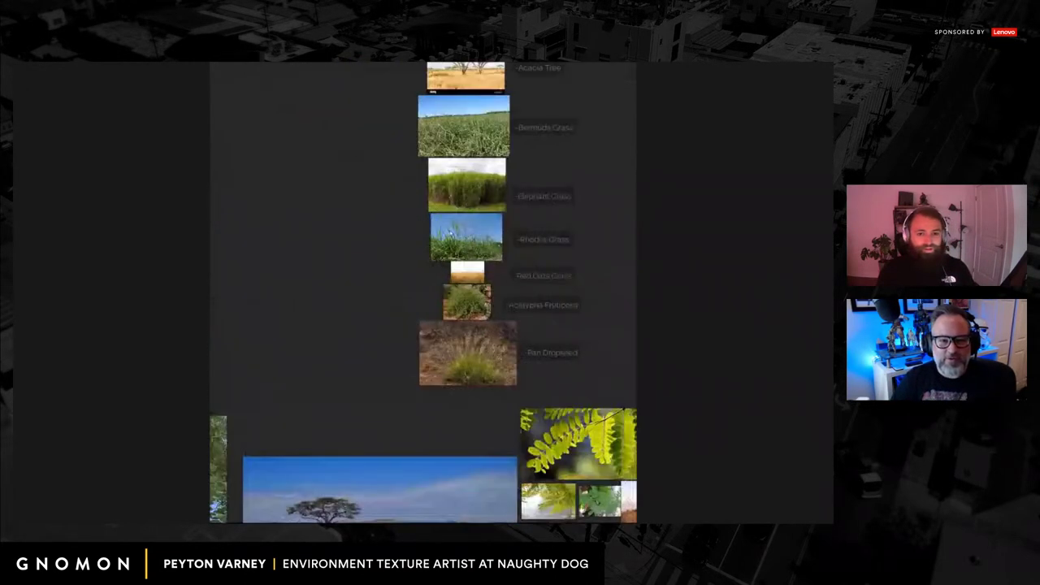
{"action": "middle_click_drag", "start_coordinate": [445, 277], "coordinate": [362, 366]}
{"action": "scroll", "coordinate": [362, 365], "scroll_direction": "up", "scroll_amount": 1}
{"action": "scroll", "coordinate": [362, 365], "scroll_direction": "down", "scroll_amount": 1}
{"action": "scroll", "coordinate": [397, 325], "scroll_direction": "up", "scroll_amount": 2}
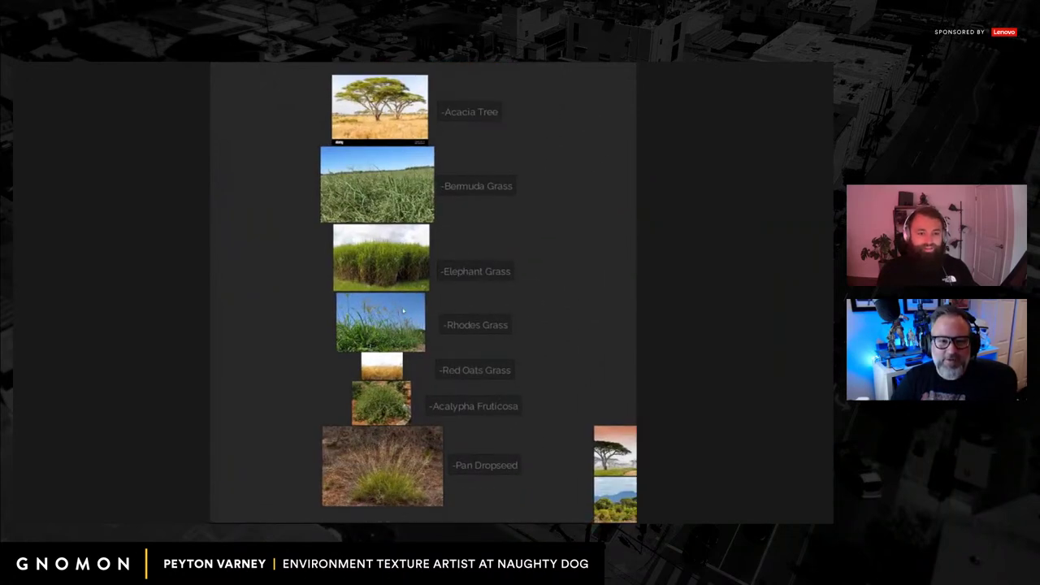
{"action": "middle_click_drag", "start_coordinate": [405, 306], "coordinate": [399, 295]}
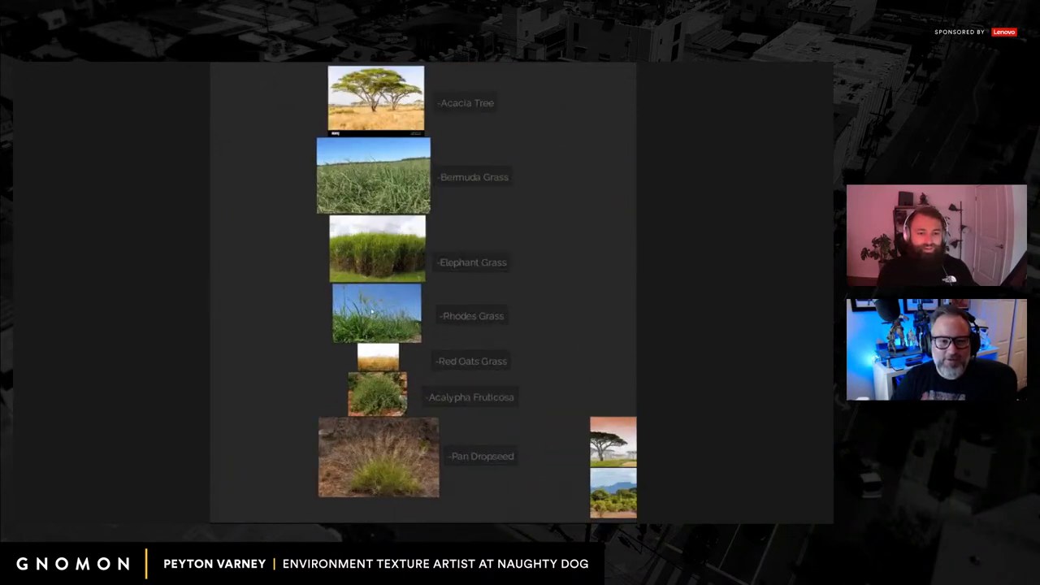
{"action": "scroll", "coordinate": [371, 311], "scroll_direction": "down", "scroll_amount": 2}
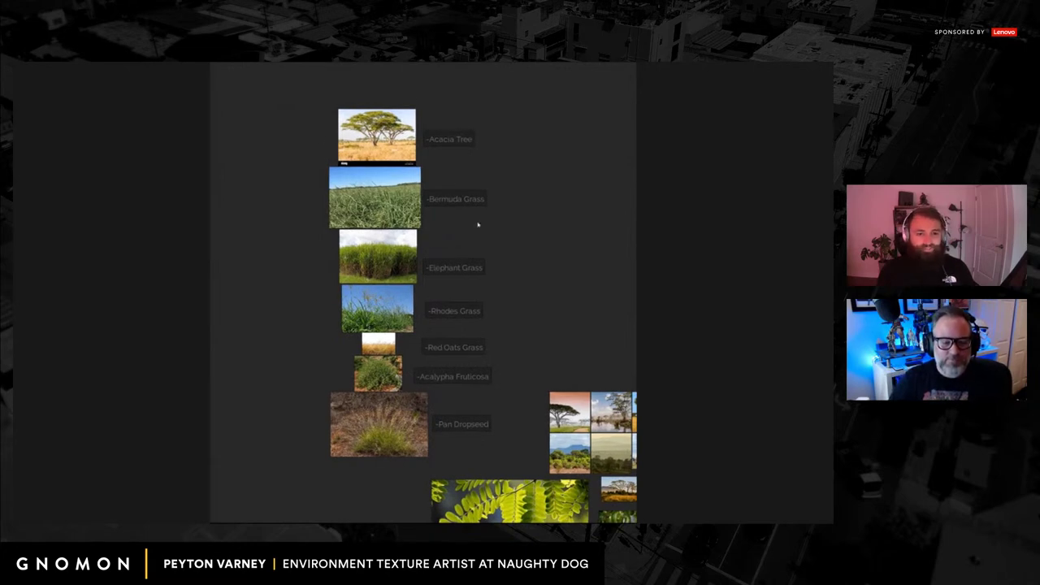
Examine the photo of tall green grass growing around the wooden fence post.
{"action": "middle_click_drag", "start_coordinate": [439, 284], "coordinate": [284, 84]}
{"action": "scroll", "coordinate": [283, 83], "scroll_direction": "down", "scroll_amount": 3}
{"action": "scroll", "coordinate": [475, 468], "scroll_direction": "up", "scroll_amount": 5}
{"action": "middle_click_drag", "start_coordinate": [529, 370], "coordinate": [414, 354]}
{"action": "scroll", "coordinate": [445, 319], "scroll_direction": "up", "scroll_amount": 6}
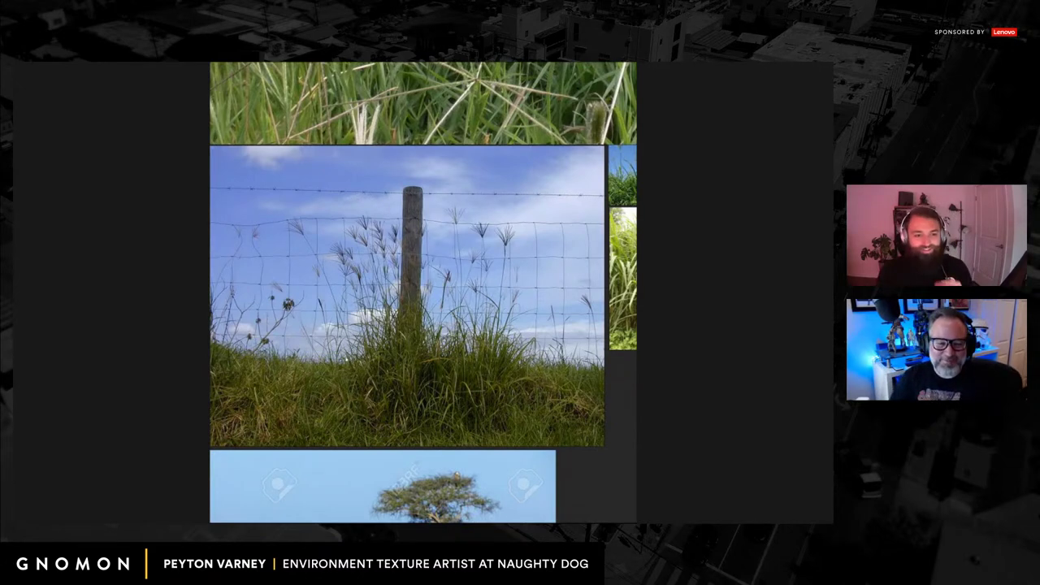
Move from the fence-post photo to the Pan Dropseed reference and examine its green base and dry seed stalks up close.
{"action": "scroll", "coordinate": [404, 327], "scroll_direction": "down", "scroll_amount": 3}
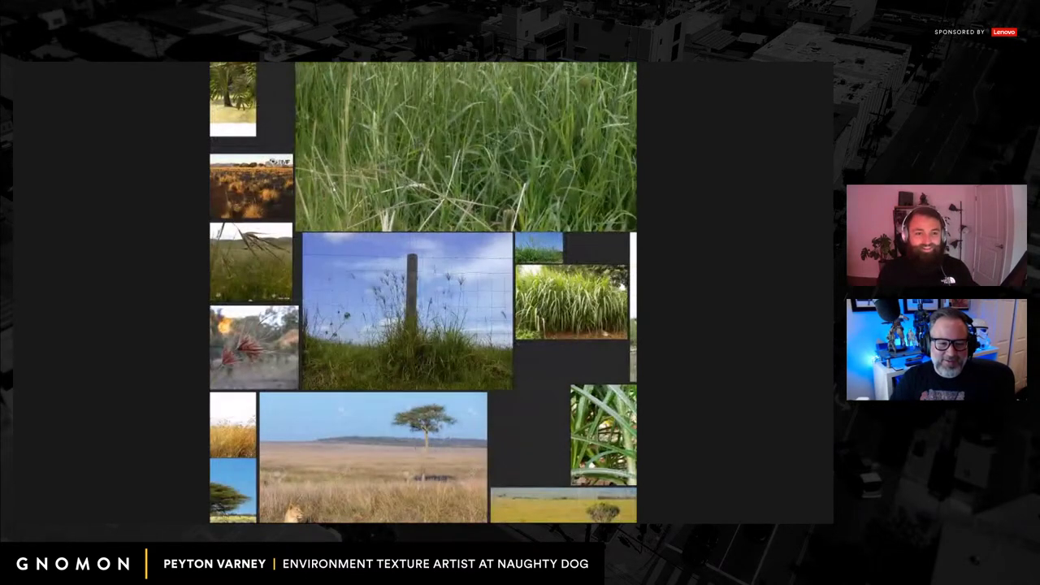
{"action": "middle_click_drag", "start_coordinate": [299, 209], "coordinate": [435, 394]}
{"action": "scroll", "coordinate": [436, 394], "scroll_direction": "down", "scroll_amount": 4}
{"action": "scroll", "coordinate": [435, 395], "scroll_direction": "down", "scroll_amount": 2}
{"action": "middle_click_drag", "start_coordinate": [285, 146], "coordinate": [487, 455]}
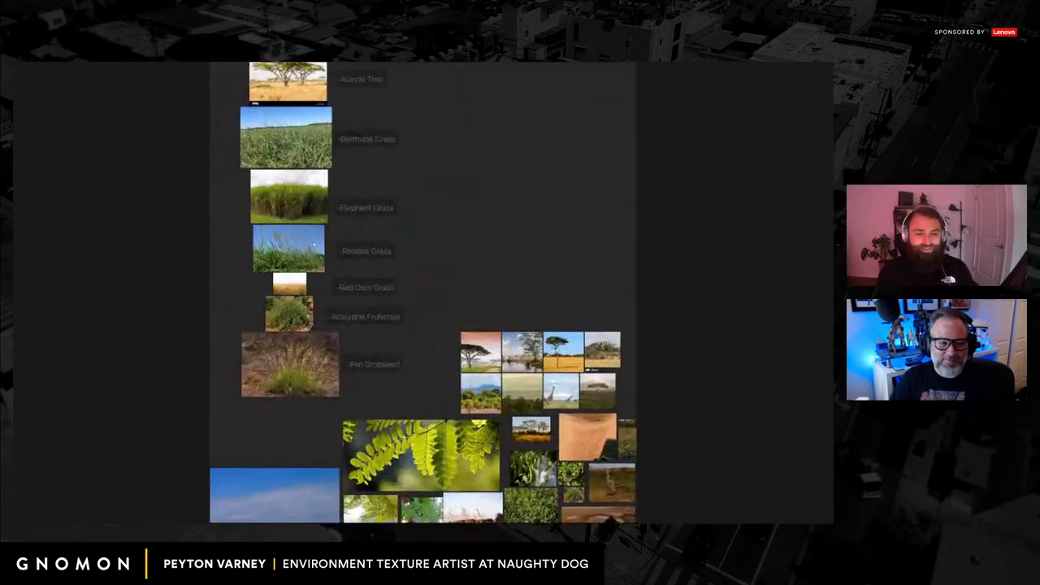
{"action": "middle_click_drag", "start_coordinate": [280, 333], "coordinate": [385, 341]}
{"action": "scroll", "coordinate": [387, 390], "scroll_direction": "up", "scroll_amount": 7}
{"action": "scroll", "coordinate": [344, 319], "scroll_direction": "down", "scroll_amount": 4}
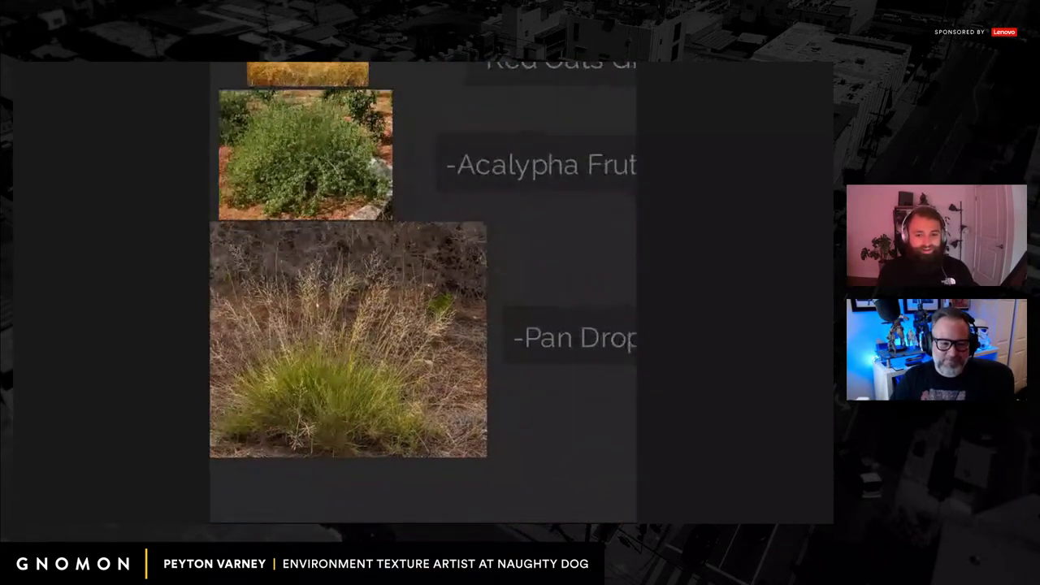
{"action": "middle_click_drag", "start_coordinate": [268, 342], "coordinate": [395, 317]}
{"action": "scroll", "coordinate": [452, 319], "scroll_direction": "up", "scroll_amount": 4}
{"action": "scroll", "coordinate": [343, 322], "scroll_direction": "down", "scroll_amount": 2}
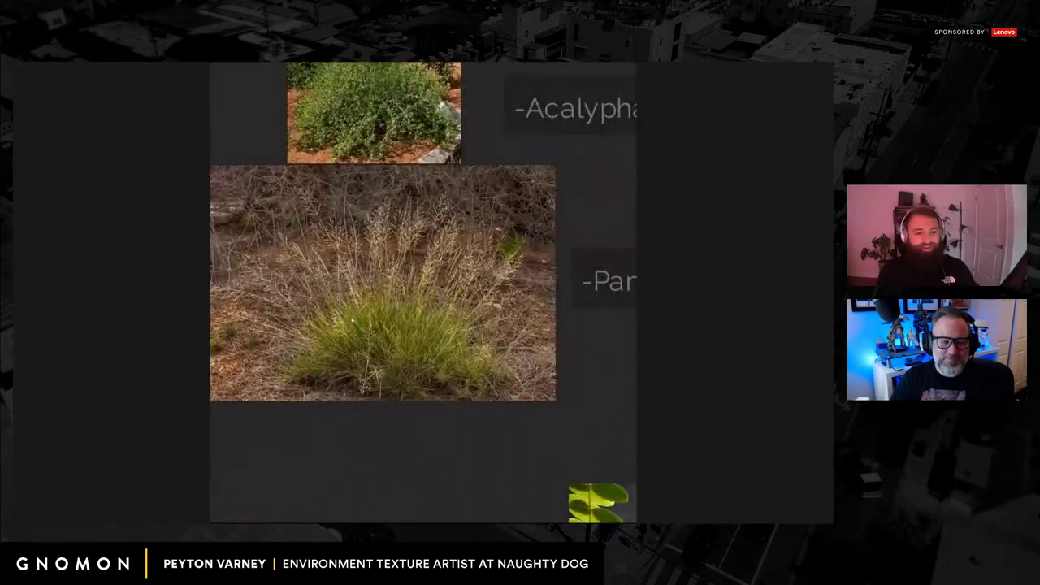
{"action": "scroll", "coordinate": [352, 322], "scroll_direction": "up", "scroll_amount": 3}
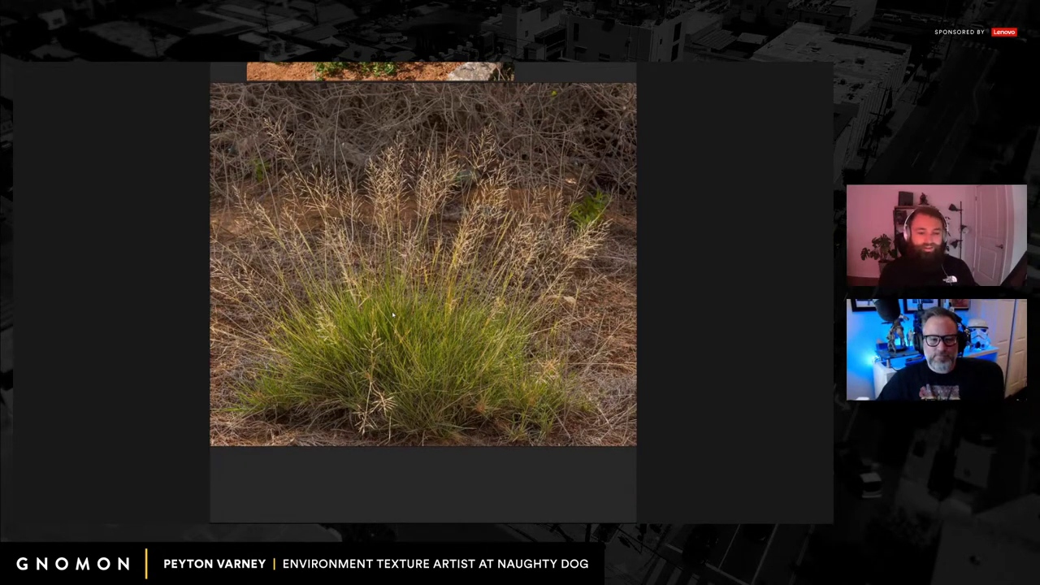
Review the column of named species references from Bermuda Grass and Elephant Grass down to Pan Dropseed.
{"action": "scroll", "coordinate": [401, 307], "scroll_direction": "down", "scroll_amount": 5}
{"action": "middle_click_drag", "start_coordinate": [446, 304], "coordinate": [390, 285]}
{"action": "middle_click_drag", "start_coordinate": [447, 214], "coordinate": [463, 345]}
{"action": "scroll", "coordinate": [447, 321], "scroll_direction": "up", "scroll_amount": 1}
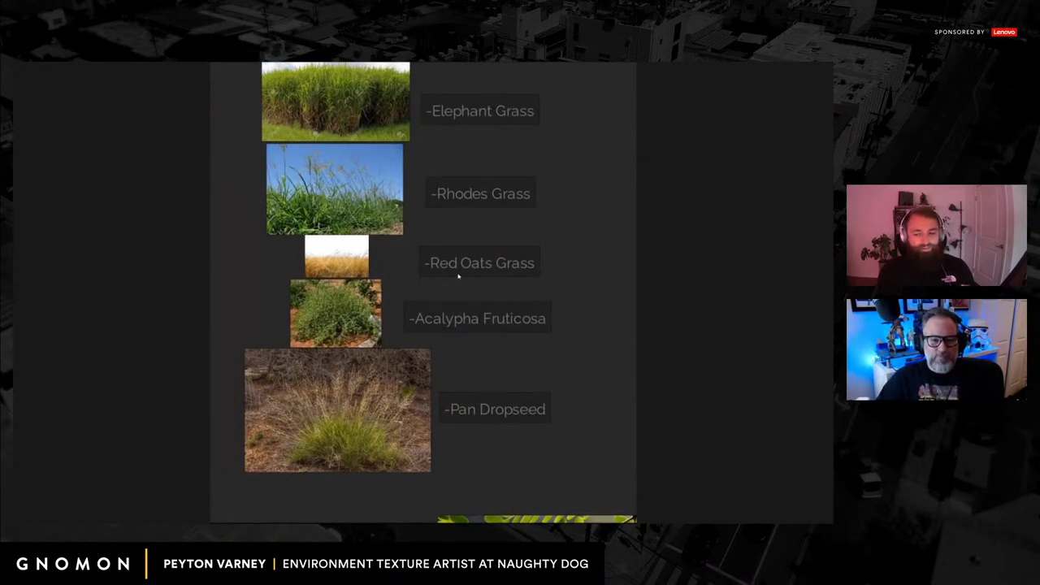
{"action": "middle_click_drag", "start_coordinate": [449, 245], "coordinate": [462, 313]}
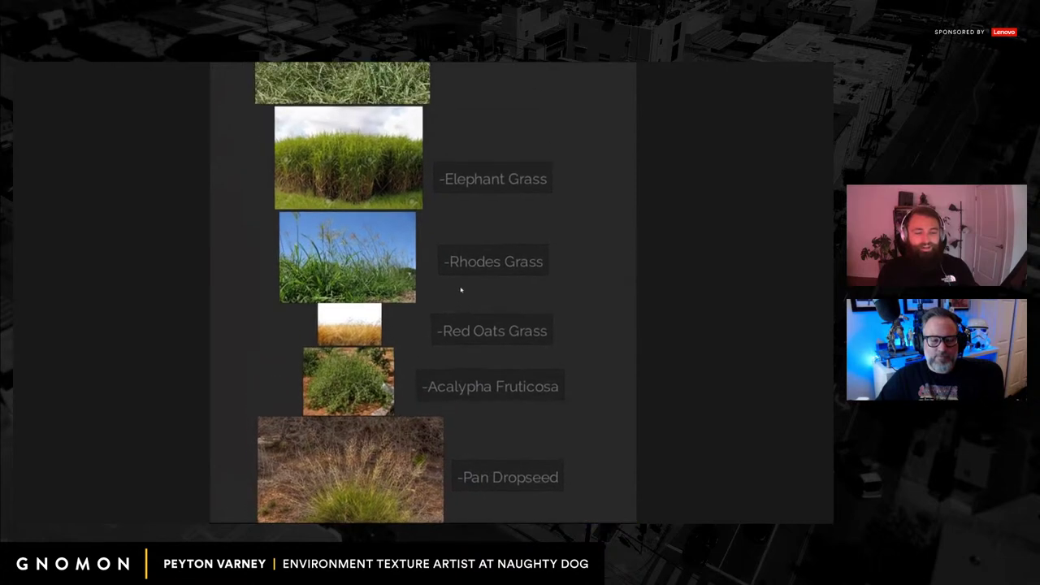
{"action": "middle_click_drag", "start_coordinate": [455, 276], "coordinate": [451, 262]}
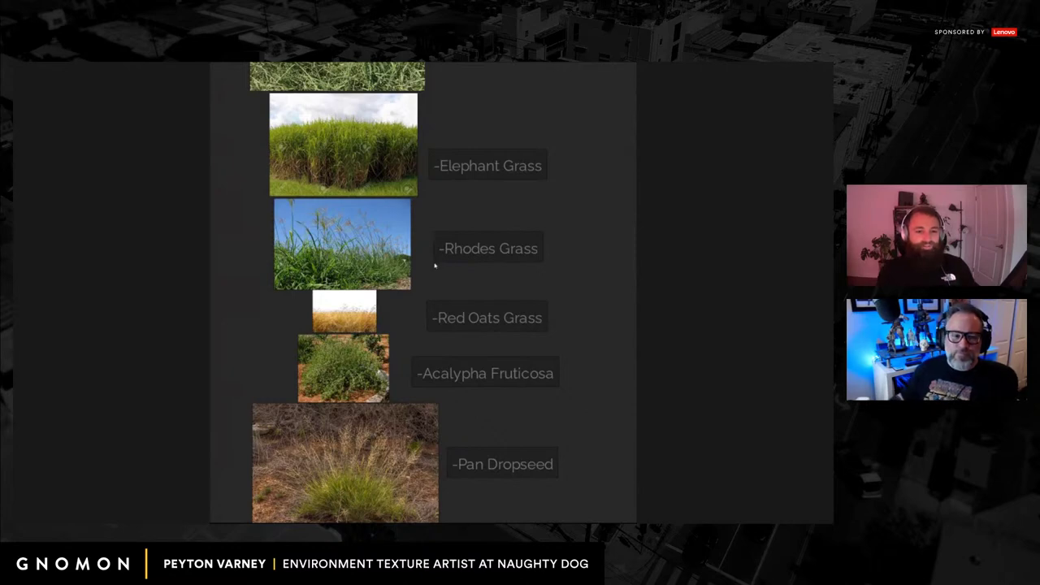
{"action": "middle_click_drag", "start_coordinate": [435, 288], "coordinate": [469, 233]}
{"action": "middle_click_drag", "start_coordinate": [442, 282], "coordinate": [430, 328]}
{"action": "scroll", "coordinate": [479, 382], "scroll_direction": "down", "scroll_amount": 3}
{"action": "scroll", "coordinate": [444, 352], "scroll_direction": "up", "scroll_amount": 3}
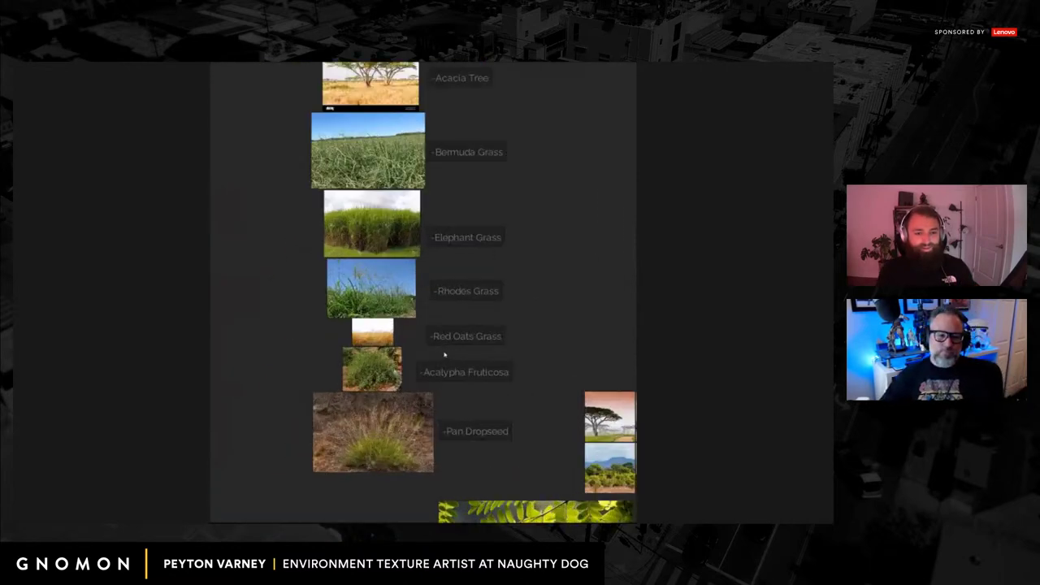
Survey the main photo collection of acacia trees, bark, grasses, red soil and sunsets as a whole.
{"action": "middle_click_drag", "start_coordinate": [453, 363], "coordinate": [476, 349]}
{"action": "scroll", "coordinate": [477, 389], "scroll_direction": "down", "scroll_amount": 4}
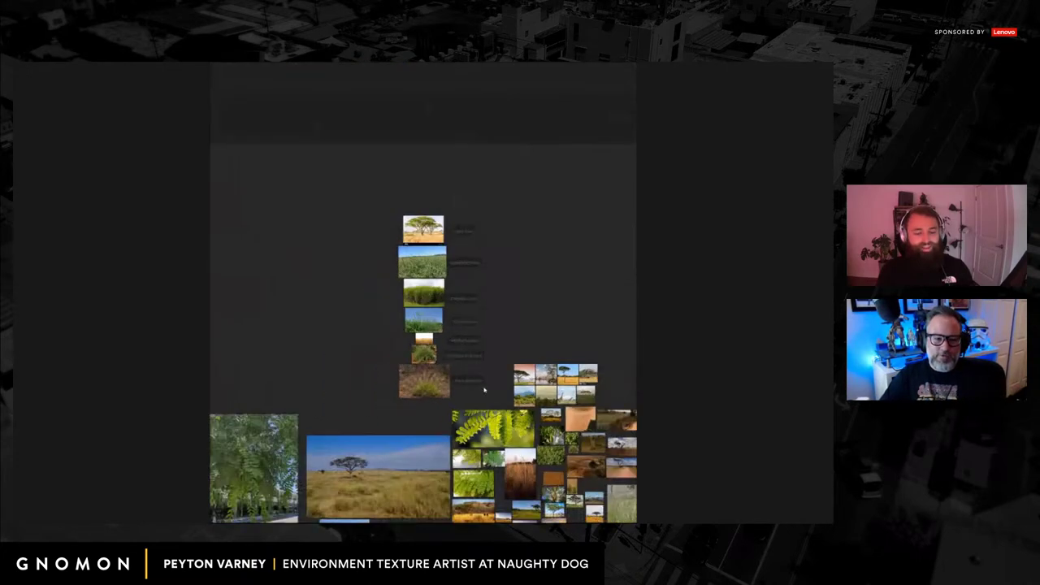
{"action": "scroll", "coordinate": [439, 394], "scroll_direction": "up", "scroll_amount": 5}
{"action": "middle_click_drag", "start_coordinate": [376, 337], "coordinate": [497, 243]}
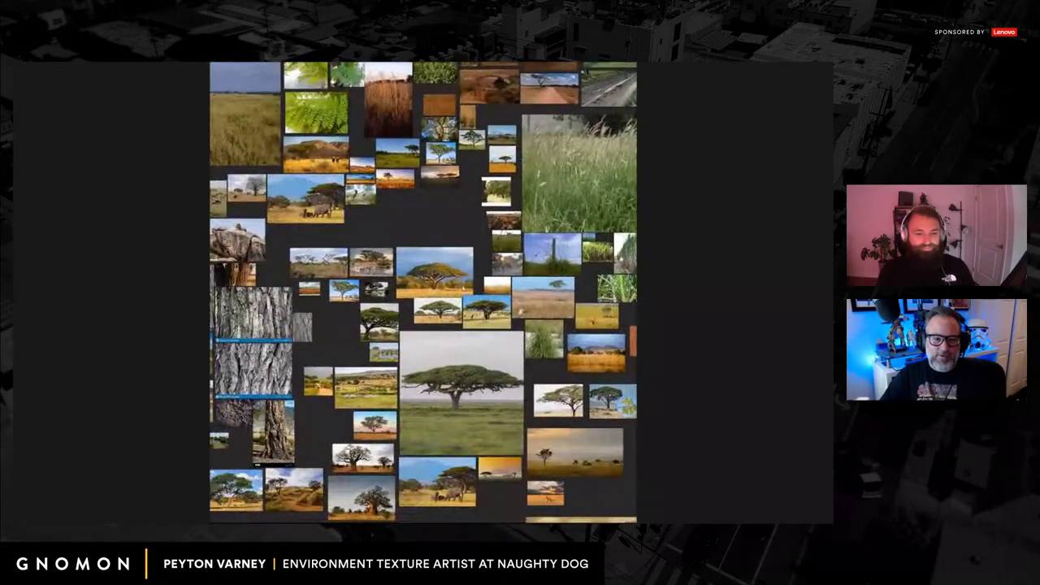
{"action": "middle_click_drag", "start_coordinate": [453, 295], "coordinate": [443, 289]}
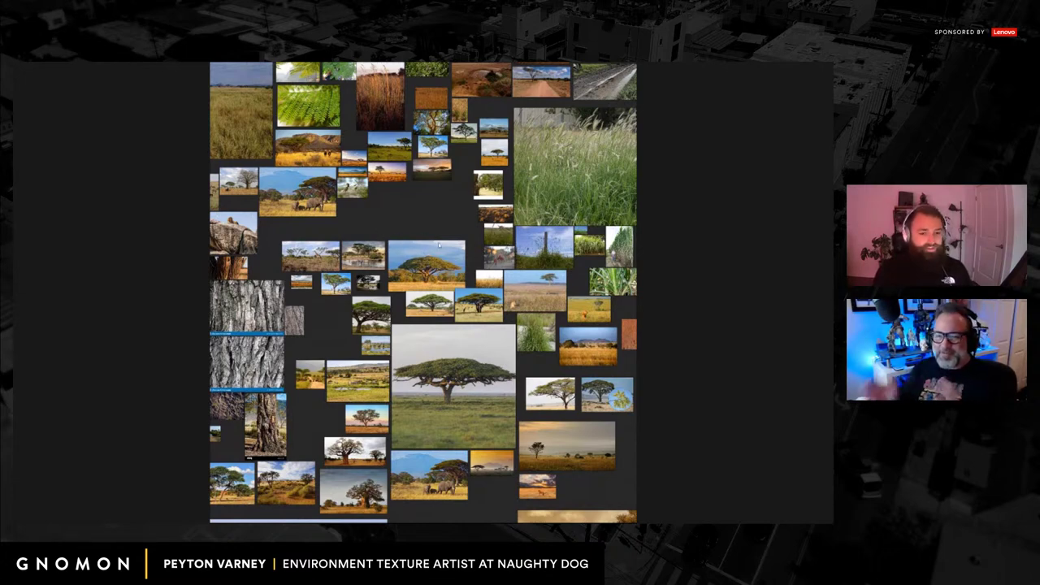
{"action": "scroll", "coordinate": [352, 267], "scroll_direction": "down", "scroll_amount": 5}
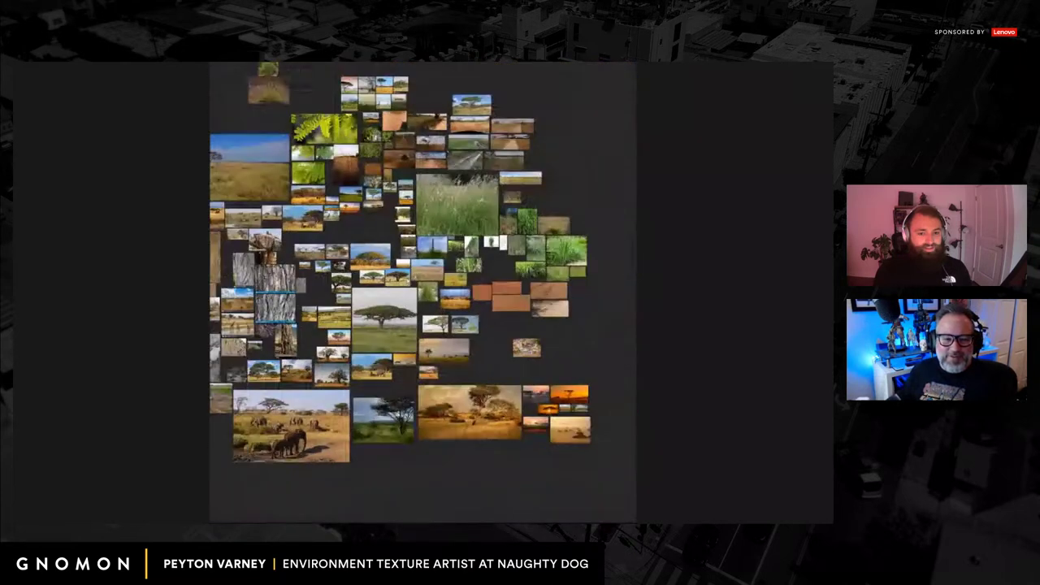
{"action": "scroll", "coordinate": [353, 267], "scroll_direction": "up", "scroll_amount": 4}
{"action": "middle_click_drag", "start_coordinate": [352, 267], "coordinate": [394, 257]}
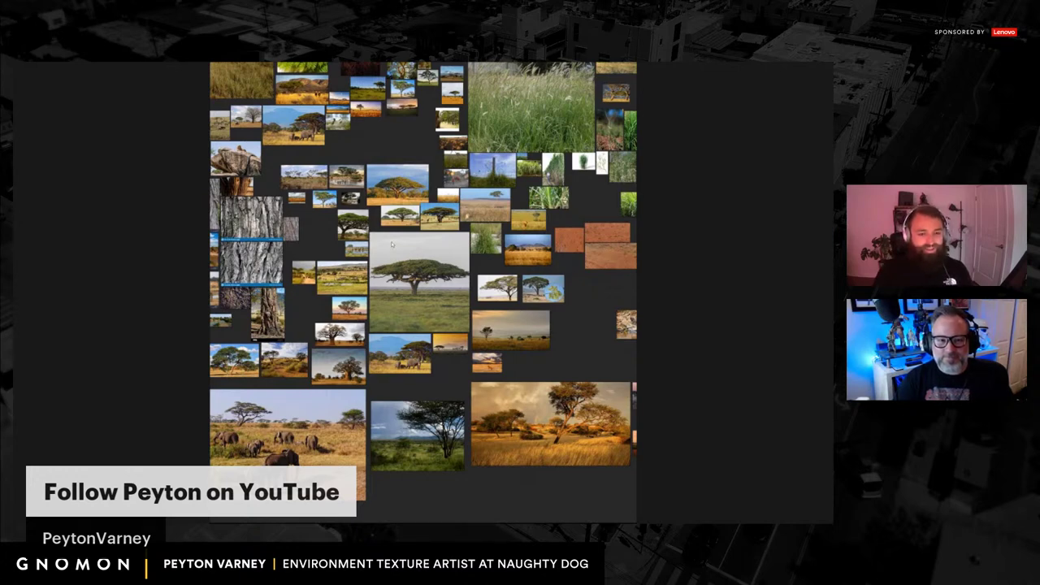
{"action": "middle_click_drag", "start_coordinate": [568, 379], "coordinate": [511, 336]}
{"action": "scroll", "coordinate": [437, 312], "scroll_direction": "down", "scroll_amount": 4}
{"action": "scroll", "coordinate": [481, 331], "scroll_direction": "up", "scroll_amount": 3}
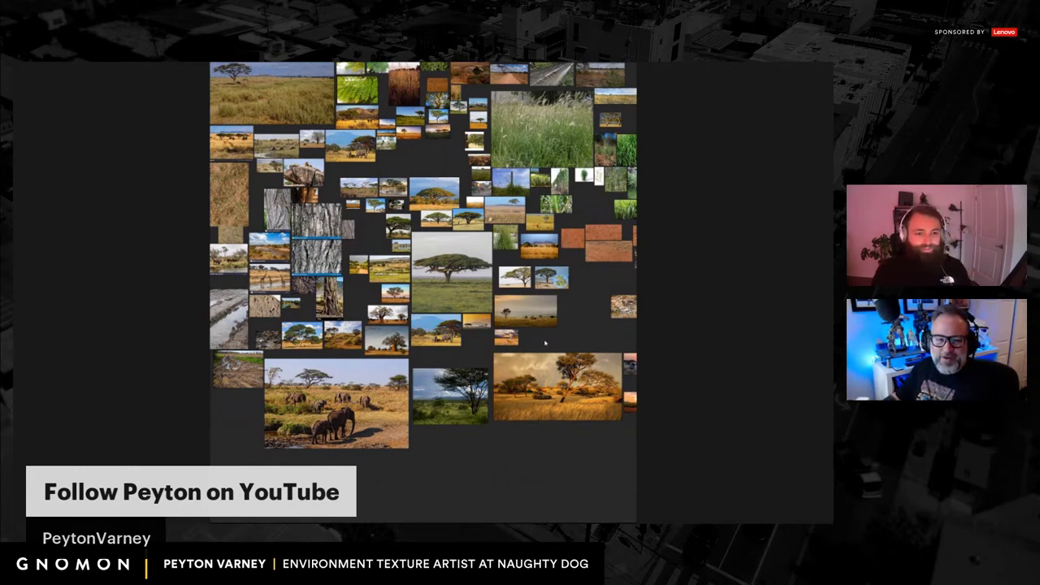
{"action": "mouse_move", "coordinate": [438, 353]}
{"action": "middle_mouse_down"}
{"action": "mouse_move", "coordinate": [348, 358]}
{"action": "mouse_move", "coordinate": [442, 361]}
{"action": "middle_mouse_up"}
{"action": "scroll", "coordinate": [367, 358], "scroll_direction": "down", "scroll_amount": 1}
{"action": "scroll", "coordinate": [410, 360], "scroll_direction": "up", "scroll_amount": 1}
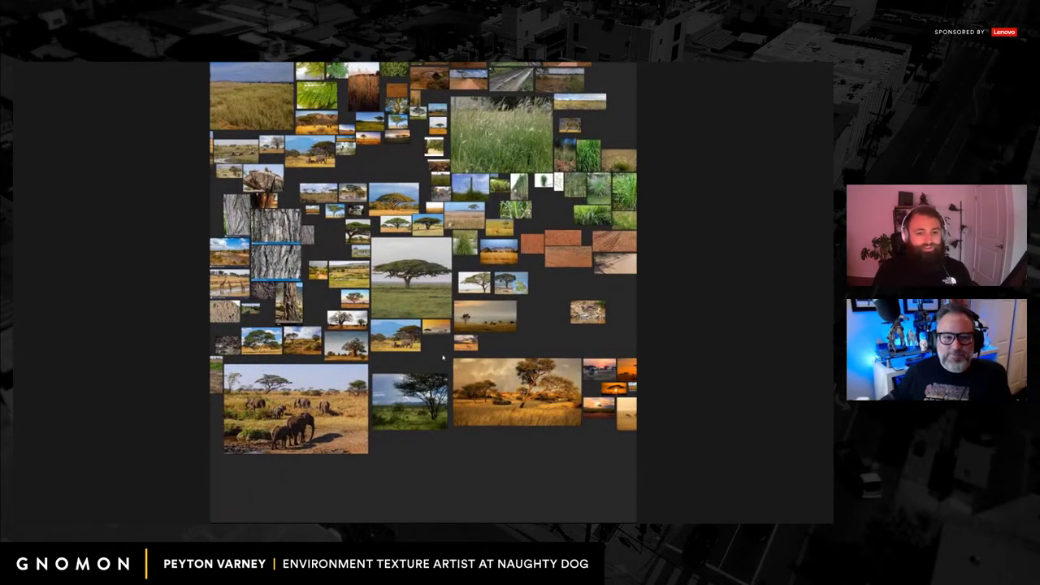
{"action": "middle_click_drag", "start_coordinate": [423, 364], "coordinate": [426, 367]}
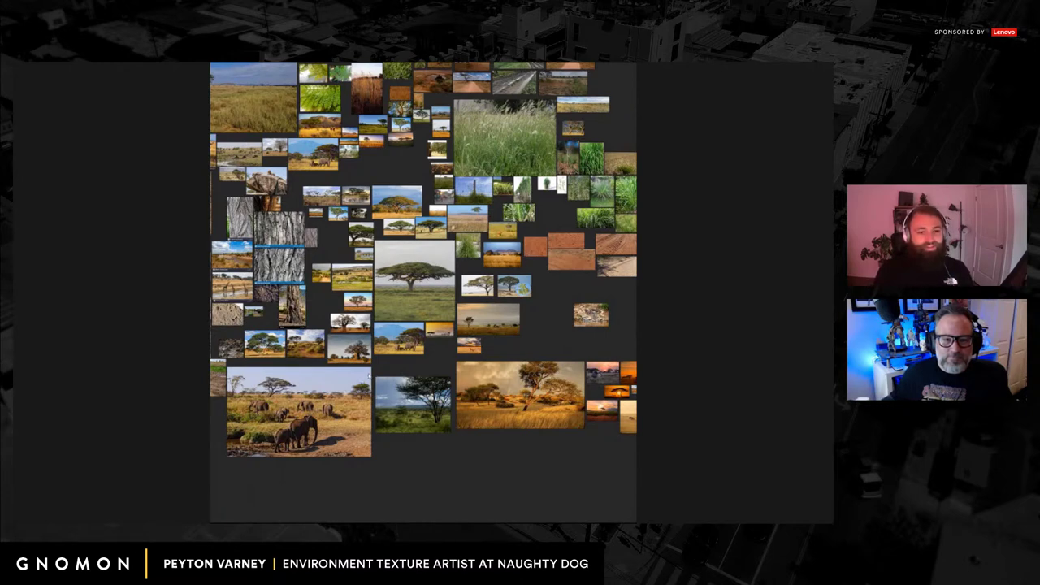
{"action": "middle_click_drag", "start_coordinate": [372, 377], "coordinate": [423, 392]}
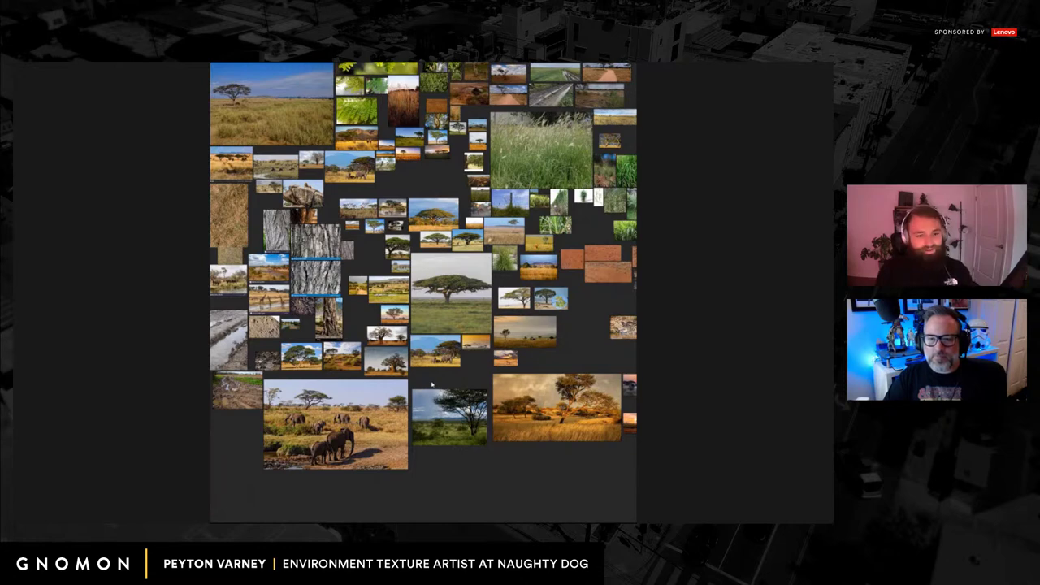
{"action": "scroll", "coordinate": [455, 340], "scroll_direction": "down", "scroll_amount": 2}
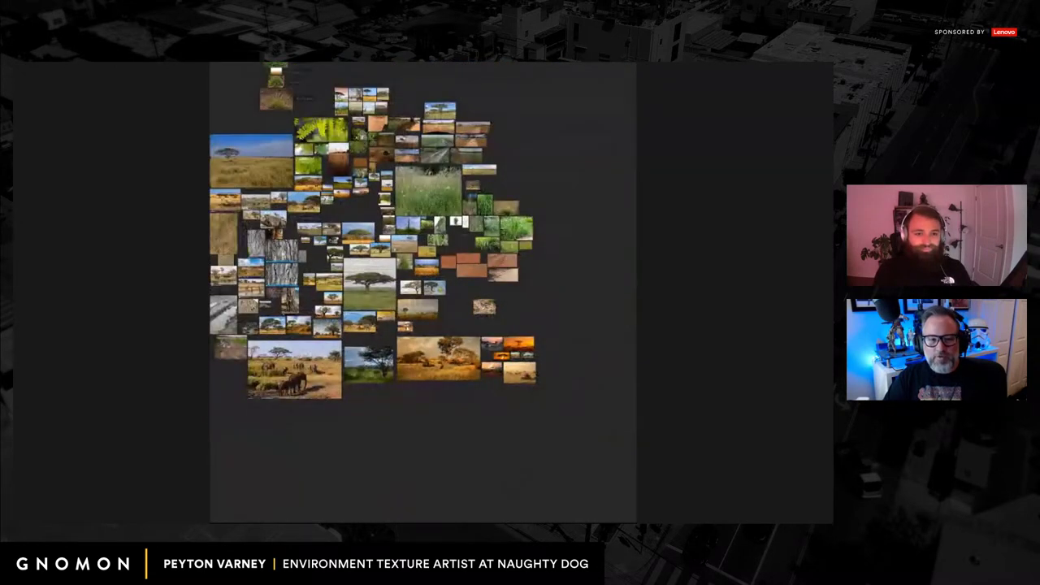
{"action": "mouse_move", "coordinate": [452, 325]}
{"action": "middle_mouse_down"}
{"action": "mouse_move", "coordinate": [365, 344]}
{"action": "mouse_move", "coordinate": [458, 339]}
{"action": "middle_mouse_up"}
{"action": "middle_click_drag", "start_coordinate": [359, 335], "coordinate": [401, 343]}
{"action": "scroll", "coordinate": [401, 343], "scroll_direction": "up", "scroll_amount": 1}
{"action": "scroll", "coordinate": [400, 344], "scroll_direction": "up", "scroll_amount": 2}
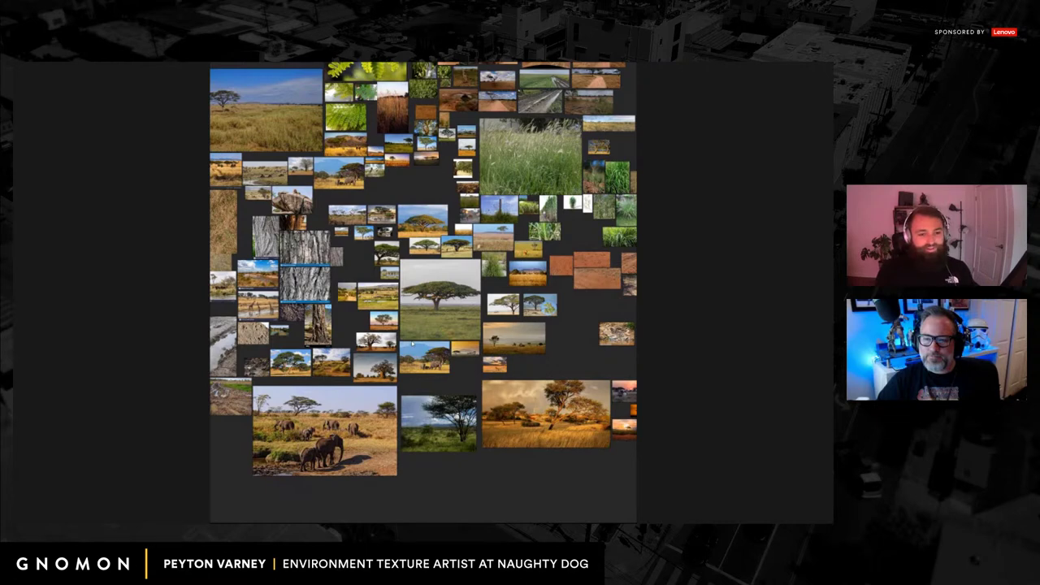
{"action": "middle_click_drag", "start_coordinate": [420, 381], "coordinate": [421, 352]}
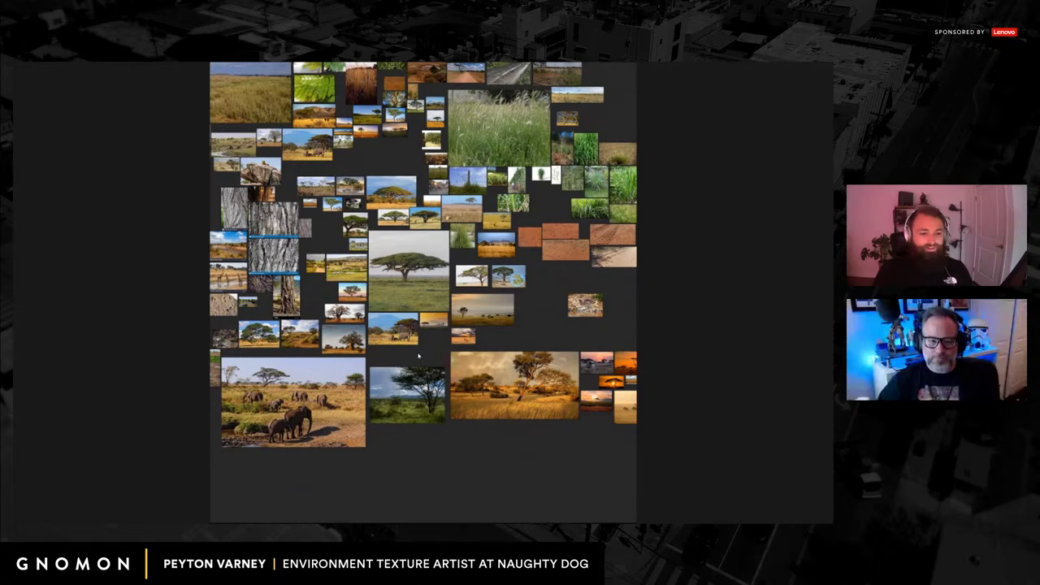
{"action": "middle_click_drag", "start_coordinate": [431, 357], "coordinate": [408, 344]}
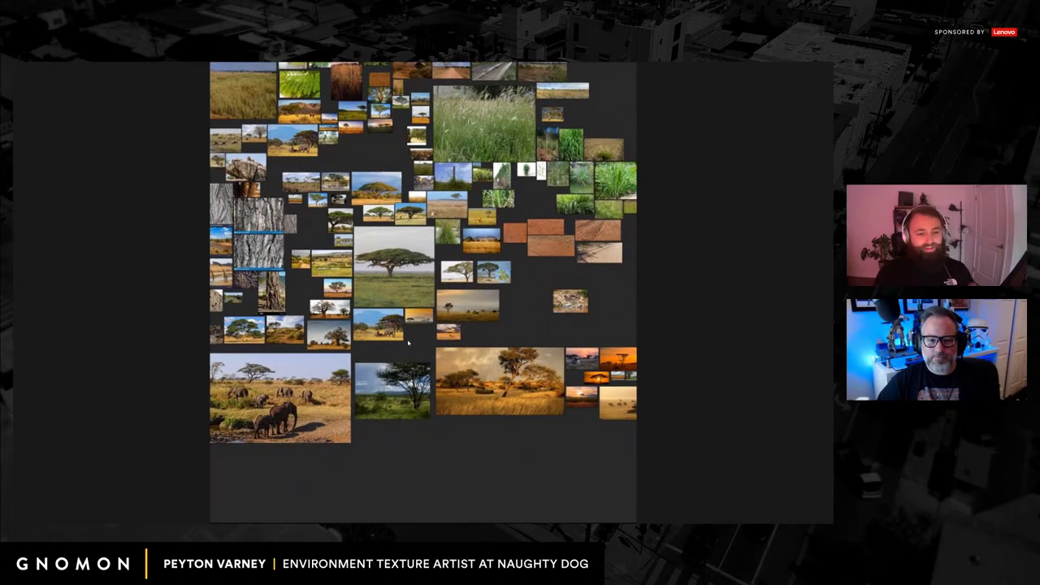
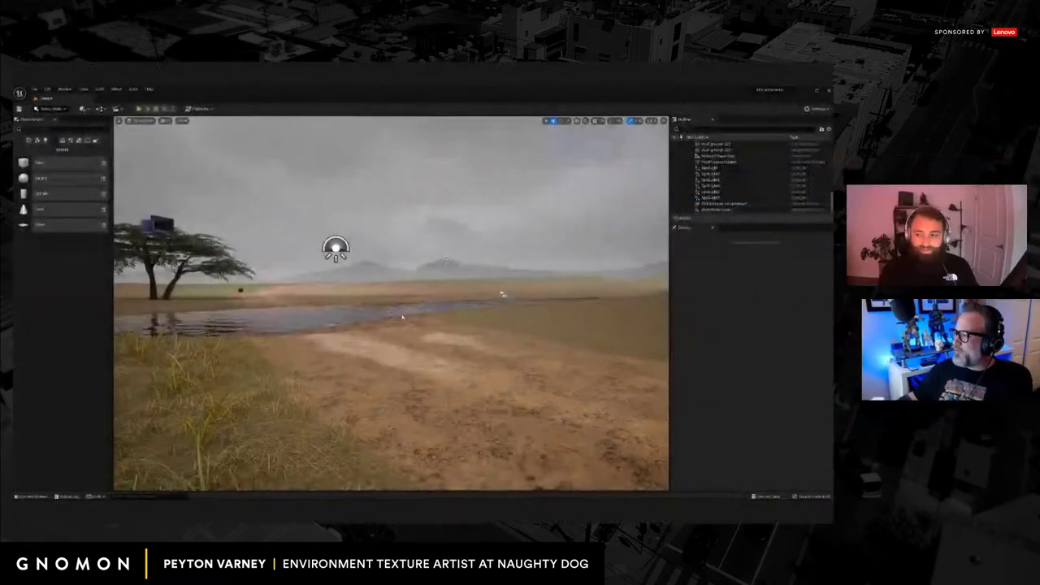
Look over the grassy field and the geometry assets of the savanna level, and switch the editor to Foliage mode.
{"action": "right_click_drag", "start_coordinate": [402, 316], "coordinate": [376, 339]}
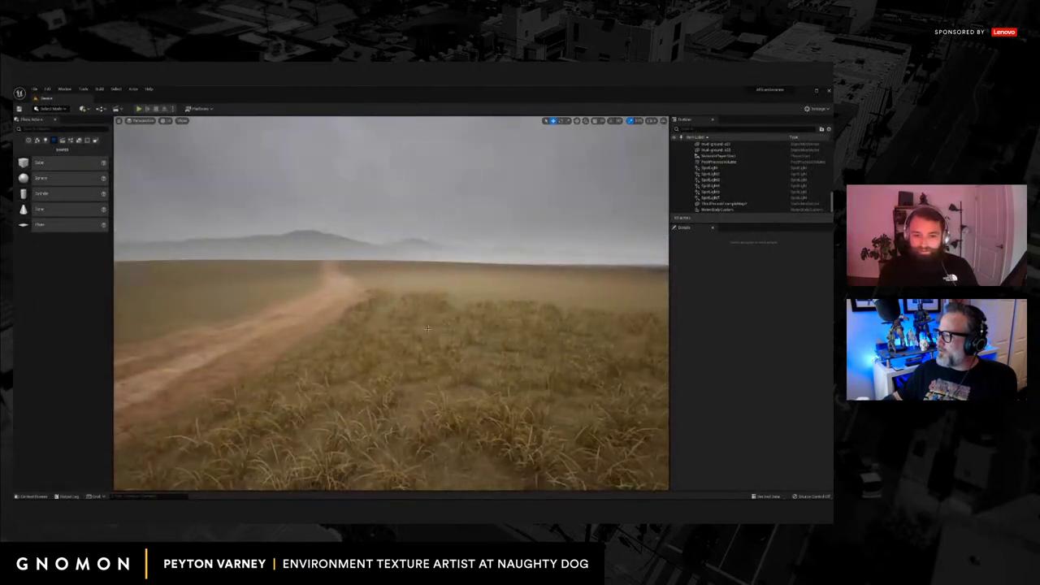
{"action": "key", "text": "ctrl+space"}
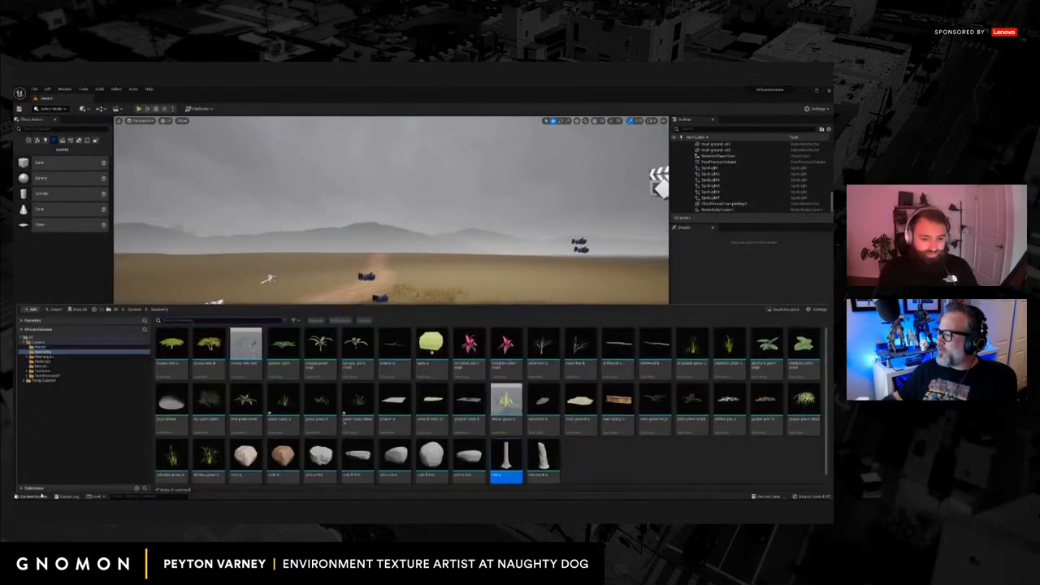
{"action": "key", "text": "ctrl+space"}
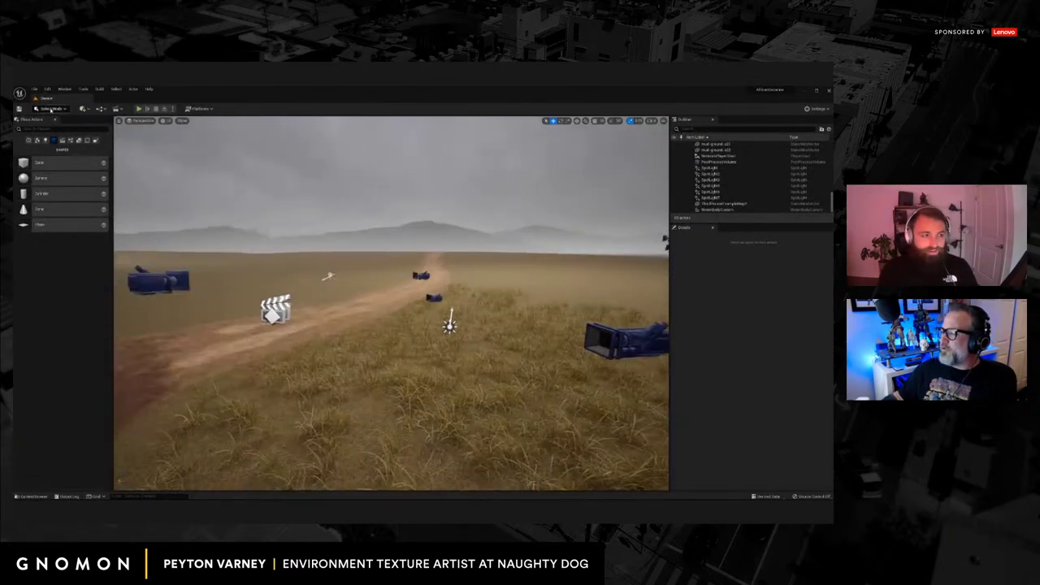
{"action": "left_click", "coordinate": [50, 108]}
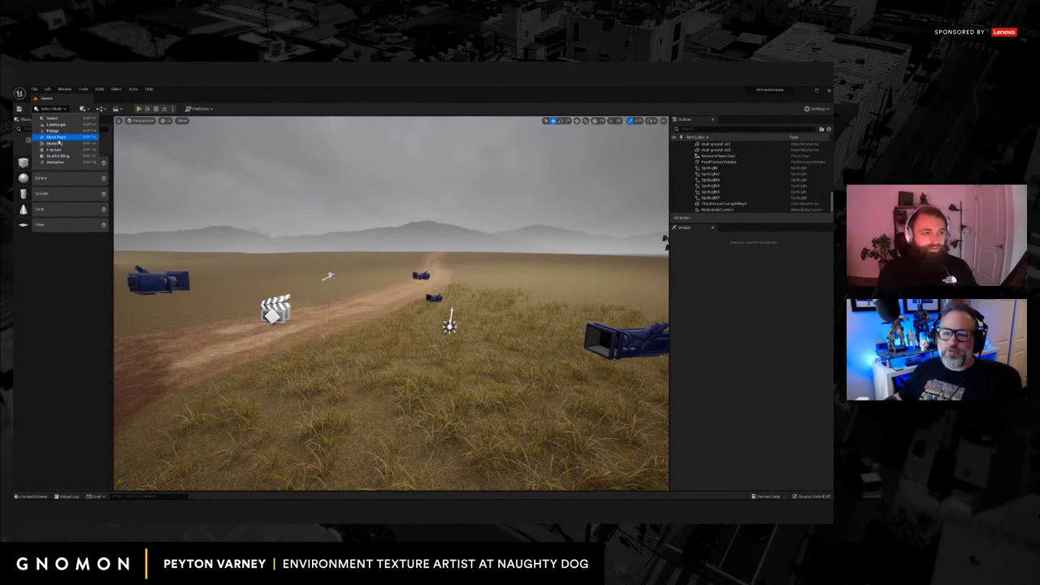
{"action": "left_click", "coordinate": [53, 131]}
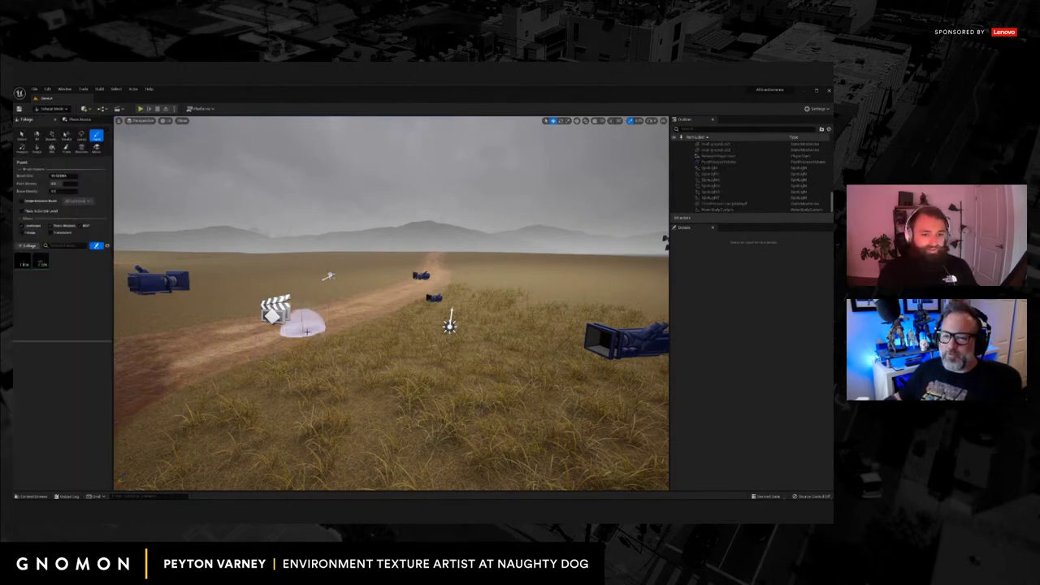
Paint a patch of grass foliage on the bare ground along the edge of the dirt road.
{"action": "right_click_drag", "start_coordinate": [300, 326], "coordinate": [294, 328]}
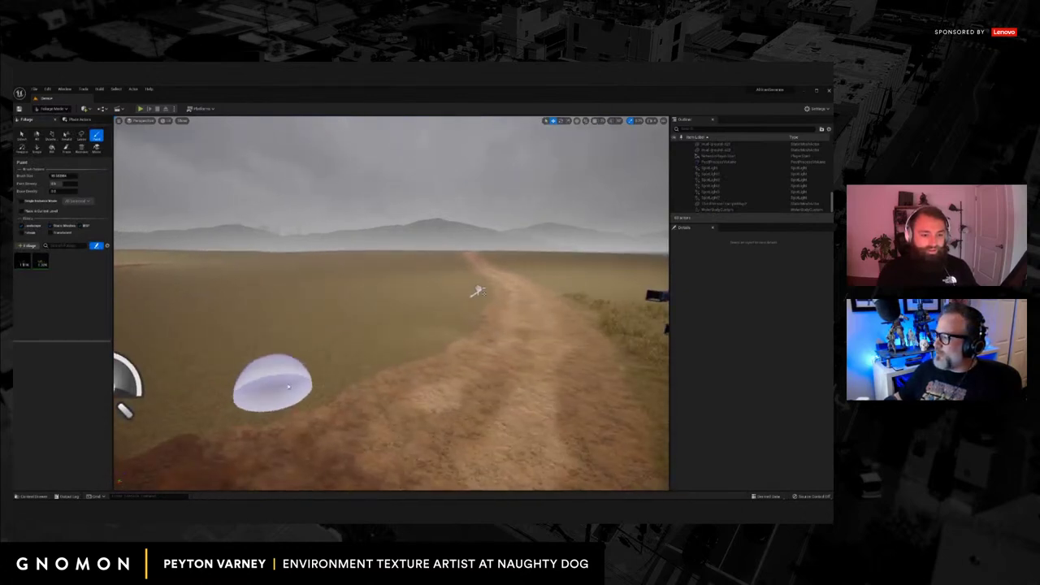
{"action": "key", "text": "w"}
{"action": "right_click_drag", "start_coordinate": [313, 346], "coordinate": [270, 358]}
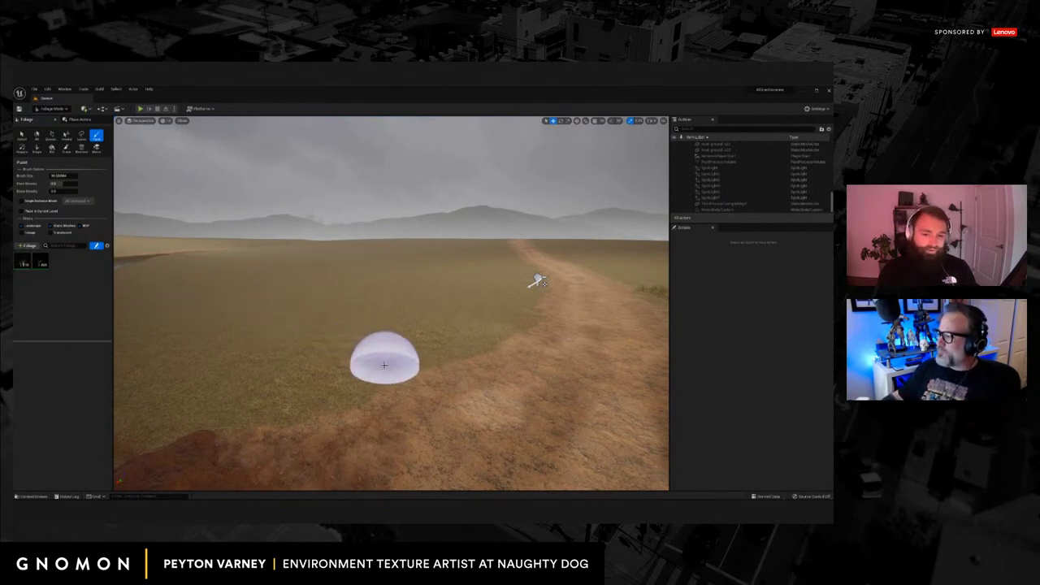
{"action": "mouse_move", "coordinate": [384, 365]}
{"action": "left_mouse_down"}
{"action": "mouse_move", "coordinate": [480, 328]}
{"action": "mouse_move", "coordinate": [337, 332]}
{"action": "mouse_move", "coordinate": [431, 323]}
{"action": "left_mouse_up"}
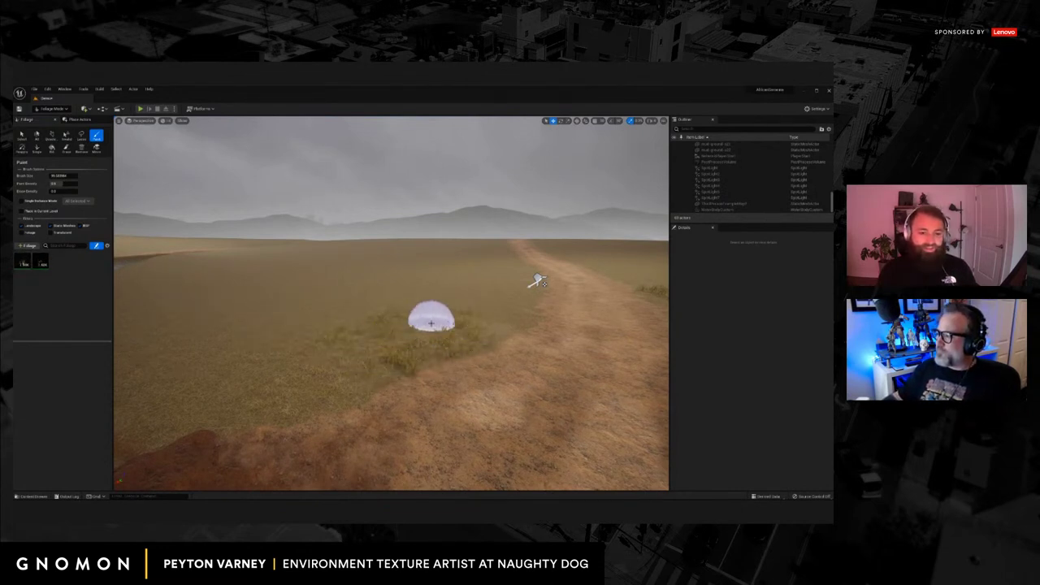
Extend the painted grass patch across the bare ground toward the riverbank.
{"action": "mouse_move", "coordinate": [431, 322]}
{"action": "right_mouse_down"}
{"action": "mouse_move", "coordinate": [128, 302]}
{"action": "mouse_move", "coordinate": [382, 318]}
{"action": "right_mouse_up"}
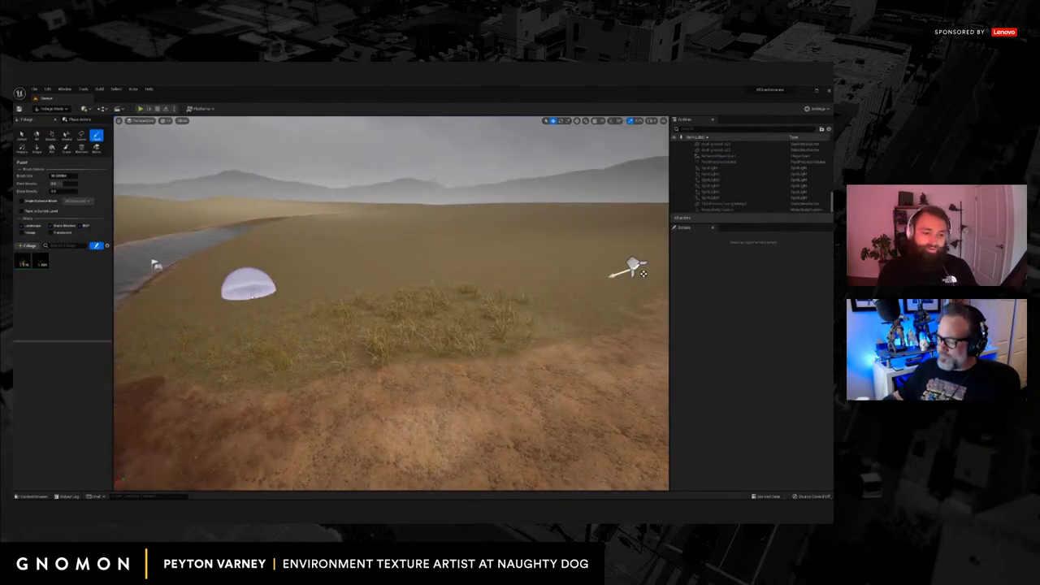
{"action": "mouse_move", "coordinate": [248, 293]}
{"action": "left_mouse_down"}
{"action": "mouse_move", "coordinate": [209, 306]}
{"action": "mouse_move", "coordinate": [300, 302]}
{"action": "mouse_move", "coordinate": [325, 280]}
{"action": "left_mouse_up"}
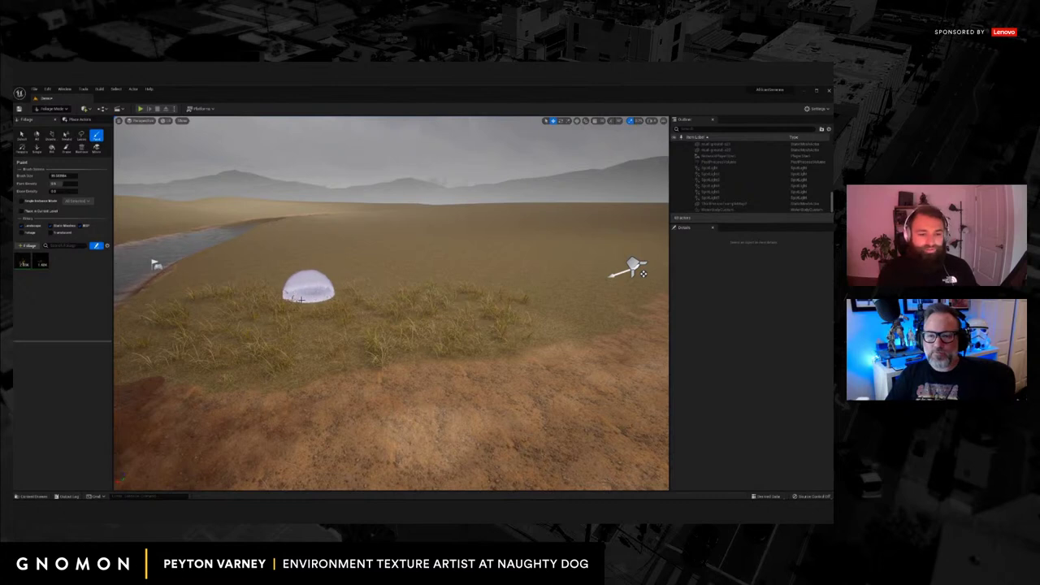
{"action": "key", "text": "a"}
{"action": "mouse_move", "coordinate": [284, 309]}
{"action": "right_mouse_down"}
{"action": "mouse_move", "coordinate": [251, 307]}
{"action": "mouse_move", "coordinate": [302, 320]}
{"action": "right_mouse_up"}
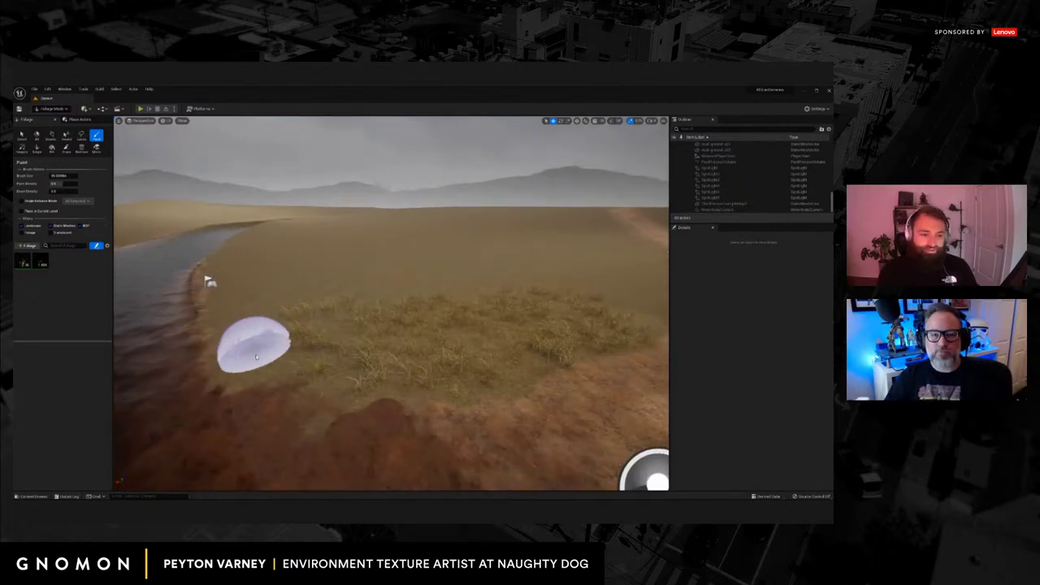
{"action": "mouse_move", "coordinate": [256, 356]}
{"action": "left_mouse_down"}
{"action": "mouse_move", "coordinate": [238, 281]}
{"action": "mouse_move", "coordinate": [260, 292]}
{"action": "left_mouse_up"}
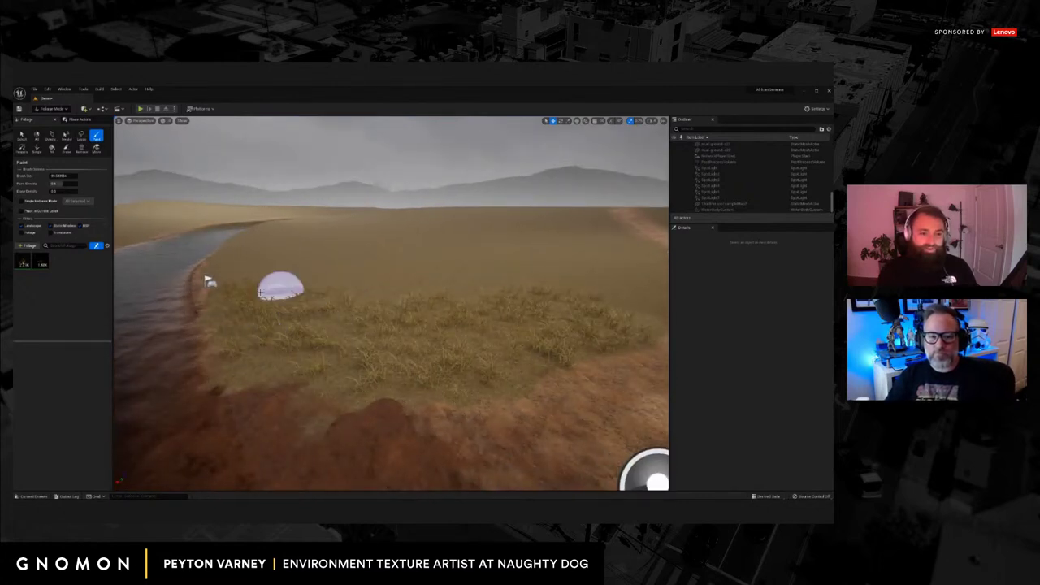
Extend the painted grass foliage along the edge of the dirt road and fill in the area toward the riverbank.
{"action": "mouse_move", "coordinate": [279, 279]}
{"action": "right_mouse_down"}
{"action": "mouse_move", "coordinate": [313, 297]}
{"action": "mouse_move", "coordinate": [301, 344]}
{"action": "right_mouse_up"}
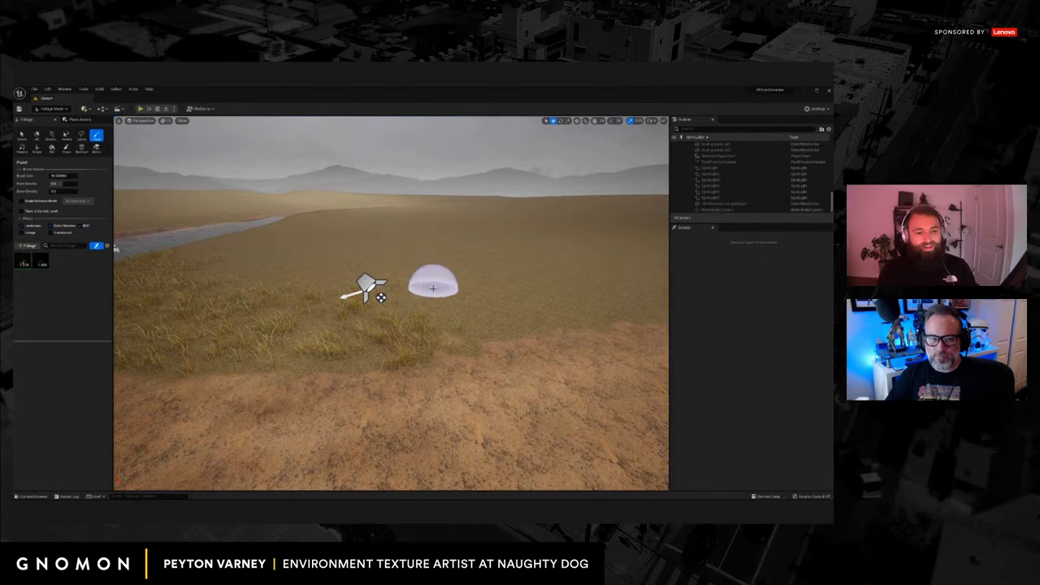
{"action": "mouse_move", "coordinate": [442, 284]}
{"action": "left_mouse_down"}
{"action": "mouse_move", "coordinate": [509, 308]}
{"action": "mouse_move", "coordinate": [572, 307]}
{"action": "left_mouse_up"}
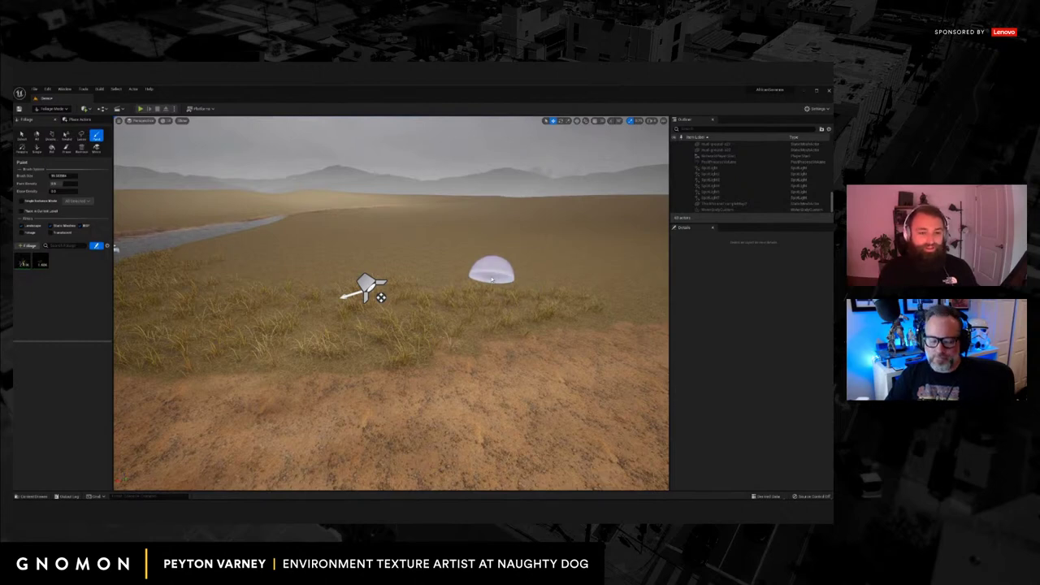
{"action": "right_click_drag", "start_coordinate": [439, 305], "coordinate": [417, 297]}
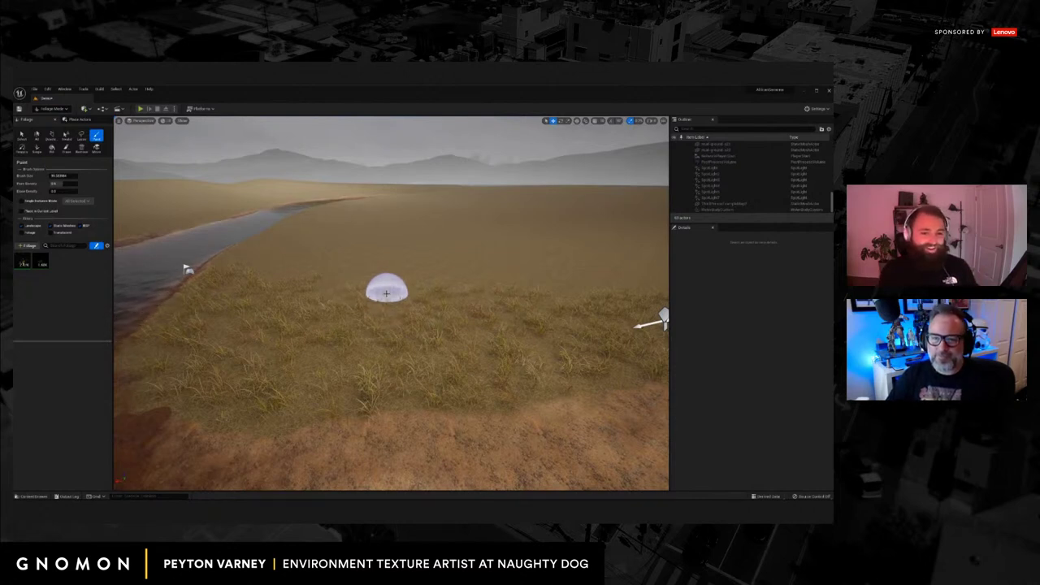
{"action": "mouse_move", "coordinate": [386, 292]}
{"action": "right_mouse_down"}
{"action": "mouse_move", "coordinate": [399, 300]}
{"action": "mouse_move", "coordinate": [383, 295]}
{"action": "right_mouse_up"}
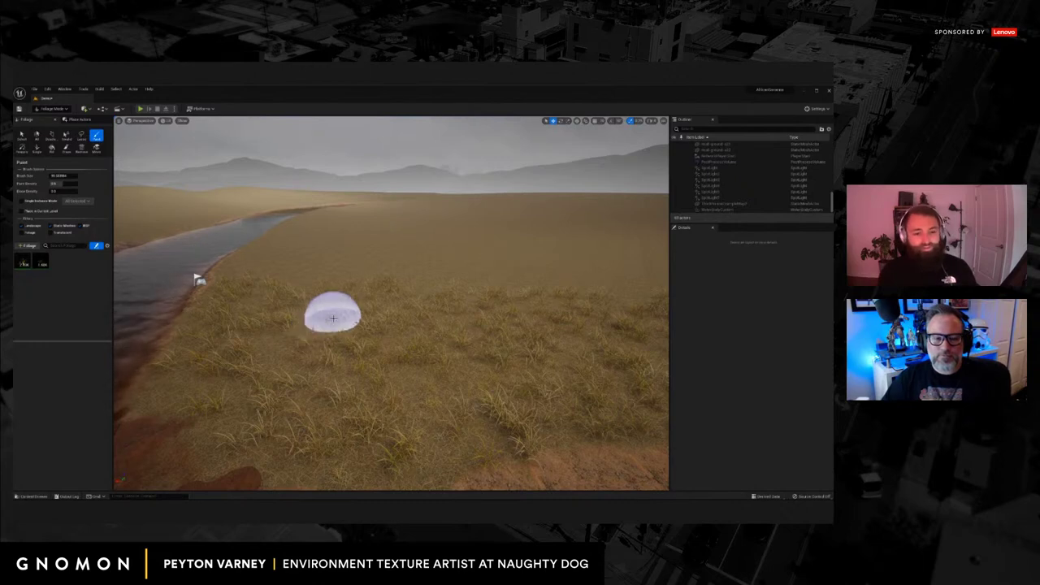
{"action": "right_click_drag", "start_coordinate": [348, 345], "coordinate": [369, 342]}
{"action": "right_click_drag", "start_coordinate": [596, 316], "coordinate": [571, 324]}
{"action": "mouse_move", "coordinate": [358, 346]}
{"action": "right_mouse_down"}
{"action": "mouse_move", "coordinate": [334, 376]}
{"action": "mouse_move", "coordinate": [351, 368]}
{"action": "right_mouse_up"}
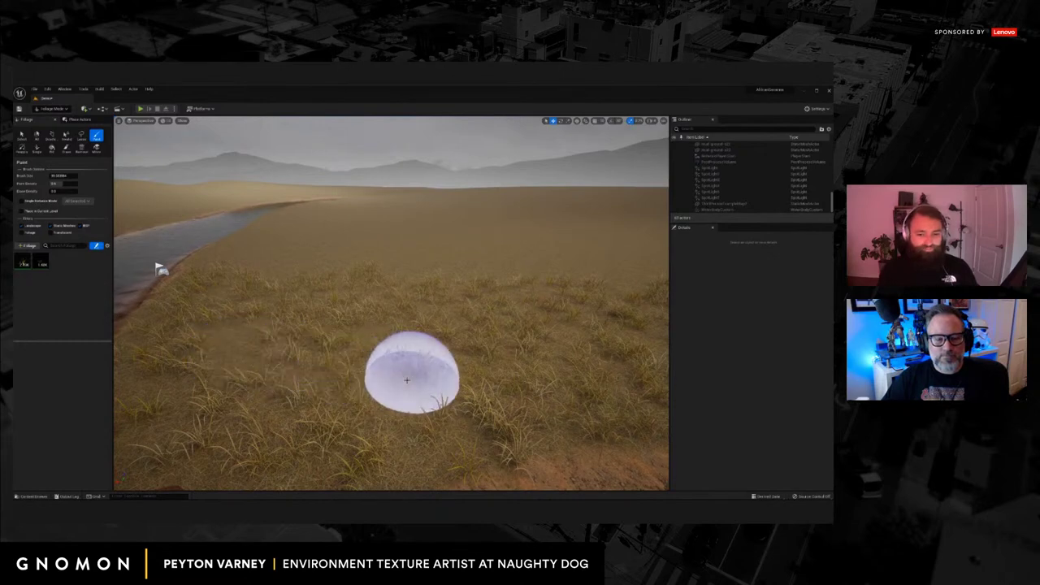
{"action": "right_click_drag", "start_coordinate": [414, 373], "coordinate": [329, 390]}
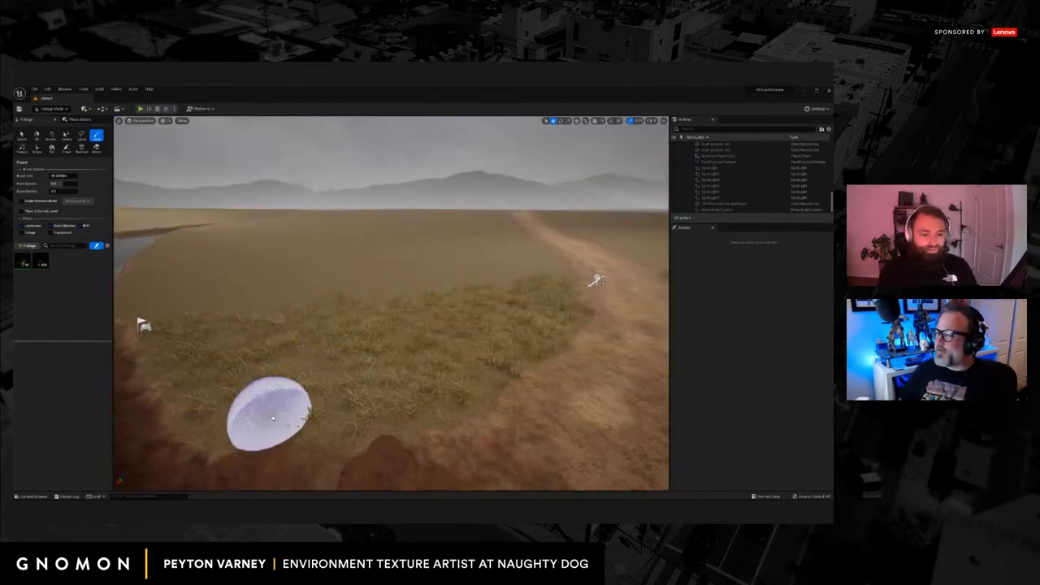
{"action": "right_click_drag", "start_coordinate": [299, 304], "coordinate": [242, 313]}
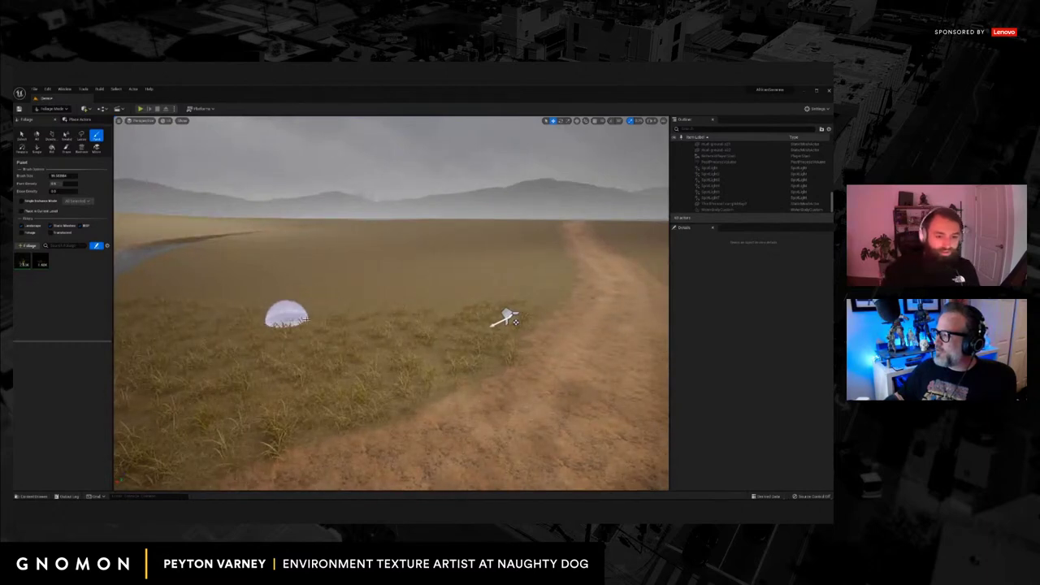
Switch the editor from Foliage to Selection mode and preview the views of the two cameras beside the dirt road.
{"action": "mouse_move", "coordinate": [304, 320]}
{"action": "right_mouse_down"}
{"action": "mouse_move", "coordinate": [425, 348]}
{"action": "mouse_move", "coordinate": [370, 344]}
{"action": "mouse_move", "coordinate": [363, 329]}
{"action": "mouse_move", "coordinate": [383, 333]}
{"action": "mouse_move", "coordinate": [431, 302]}
{"action": "mouse_move", "coordinate": [405, 331]}
{"action": "right_mouse_up"}
{"action": "left_click", "coordinate": [140, 120]}
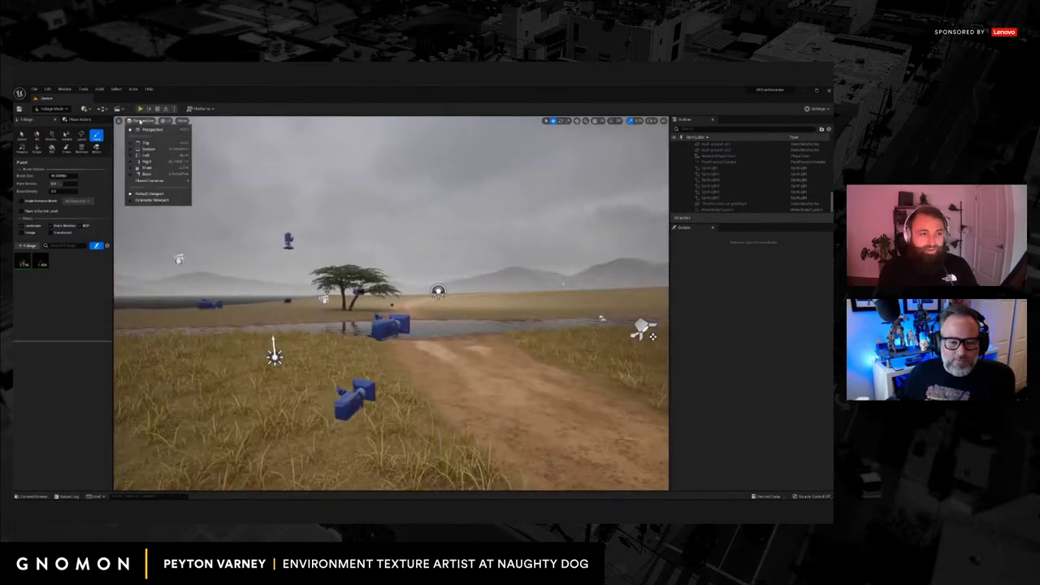
{"action": "left_click", "coordinate": [53, 109]}
{"action": "left_click", "coordinate": [60, 118]}
{"action": "right_click_drag", "start_coordinate": [326, 309], "coordinate": [351, 323]}
{"action": "left_click", "coordinate": [344, 328]}
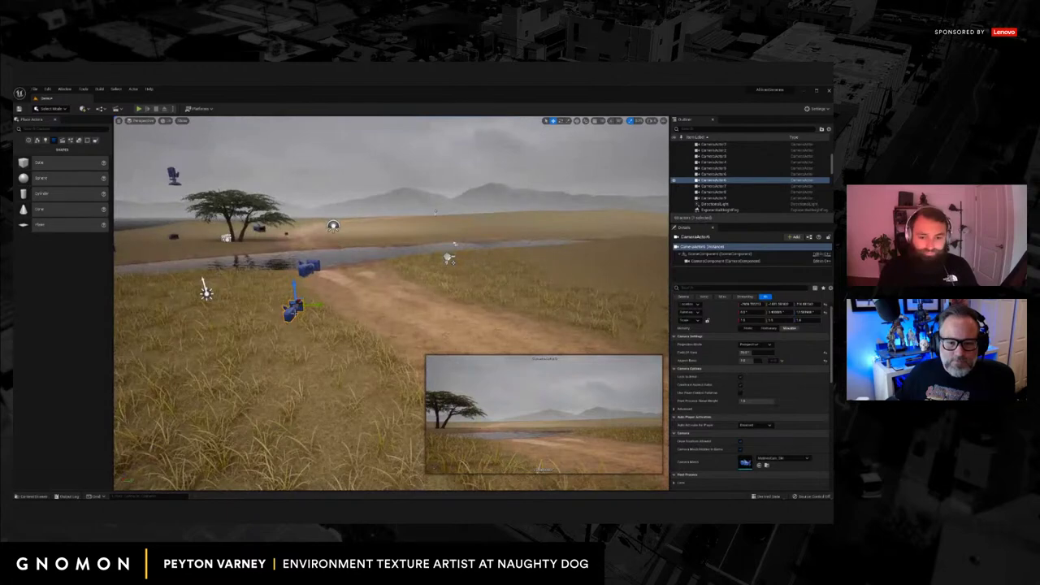
{"action": "left_click", "coordinate": [309, 268]}
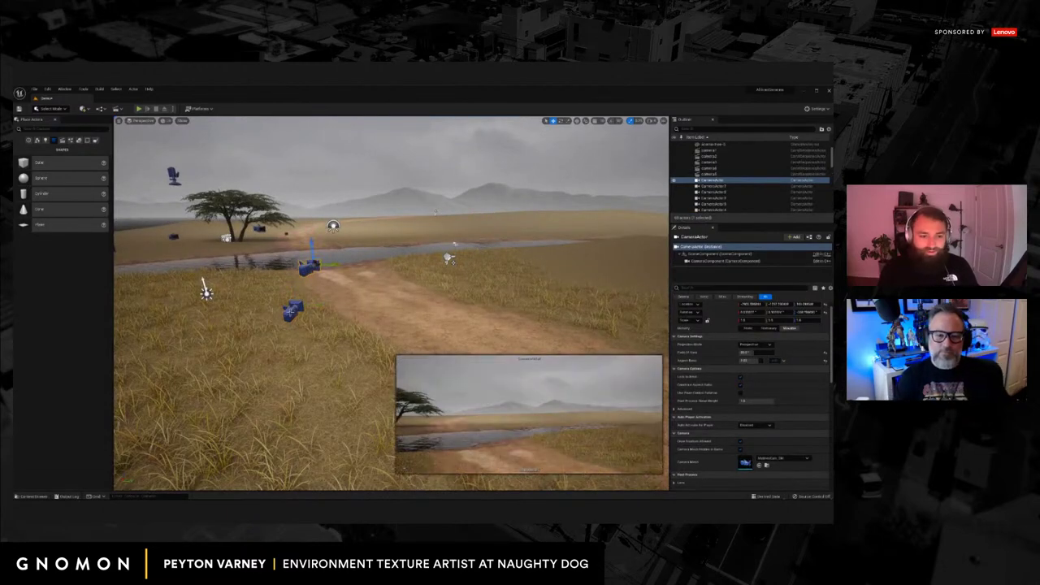
Pilot the camera farther from the river, reframe it to show the whole acacia tree and more foreground grass, and stop piloting.
{"action": "right_click", "coordinate": [290, 314]}
{"action": "left_click", "coordinate": [321, 370]}
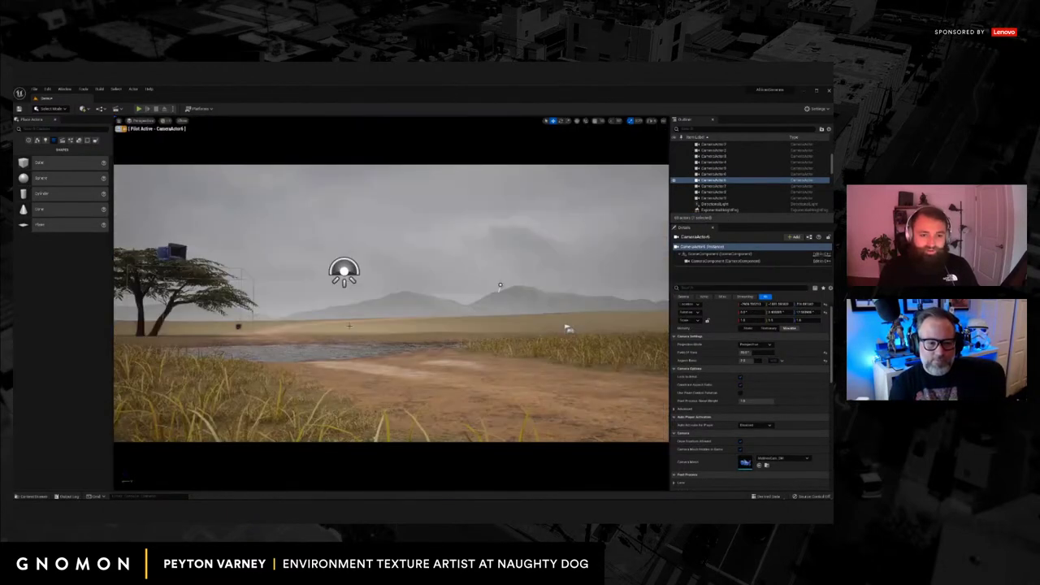
{"action": "right_click_drag", "start_coordinate": [332, 328], "coordinate": [348, 325]}
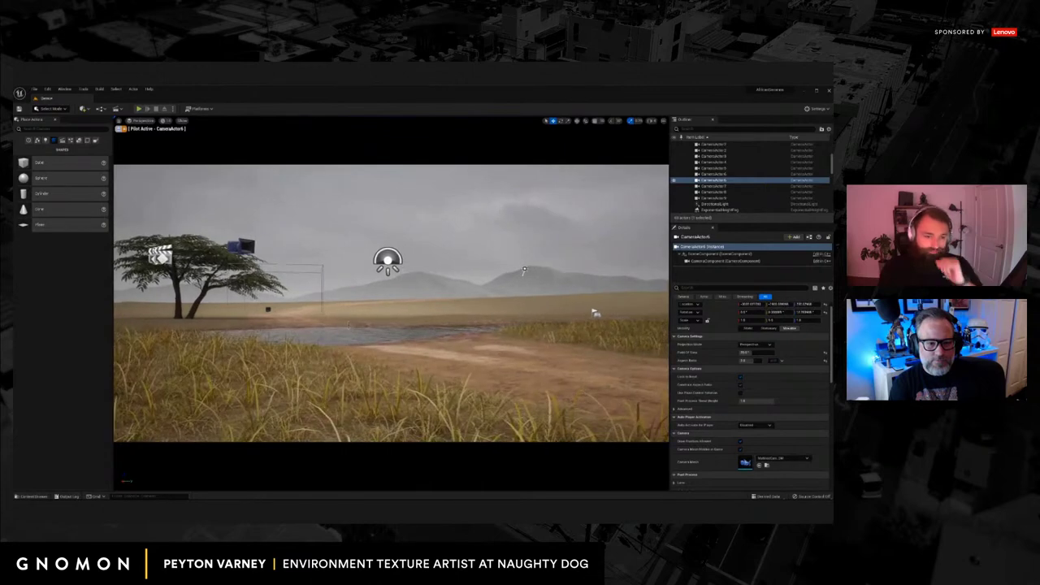
{"action": "left_click", "coordinate": [119, 130]}
{"action": "right_click_drag", "start_coordinate": [390, 303], "coordinate": [401, 328]}
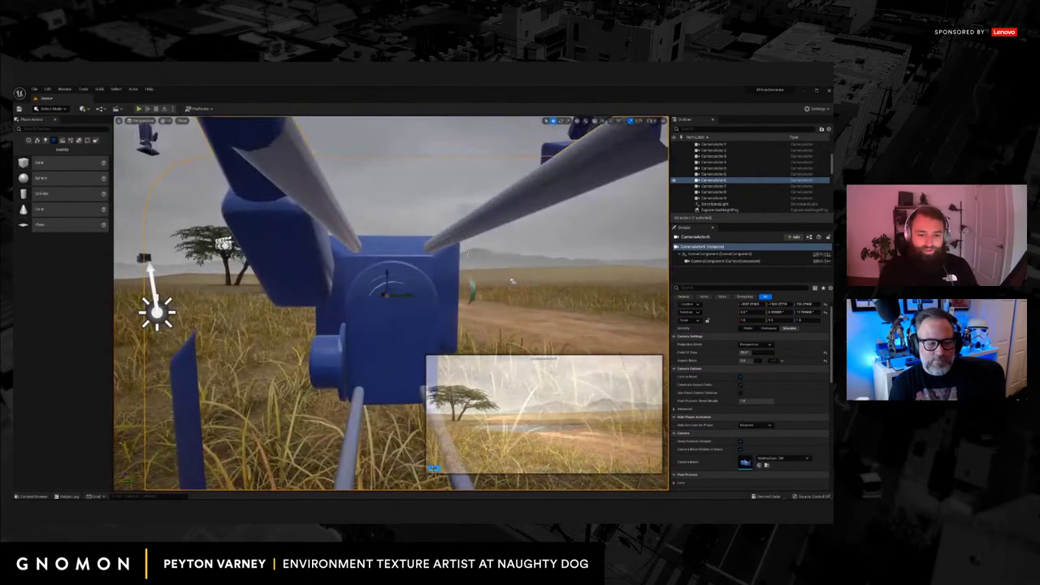
Duplicate the acacia tree to the opposite side of the dirt road and rotate the copy so its silhouette differs.
{"action": "mouse_move", "coordinate": [334, 432]}
{"action": "right_mouse_down"}
{"action": "mouse_move", "coordinate": [348, 432]}
{"action": "mouse_move", "coordinate": [335, 434]}
{"action": "right_mouse_up"}
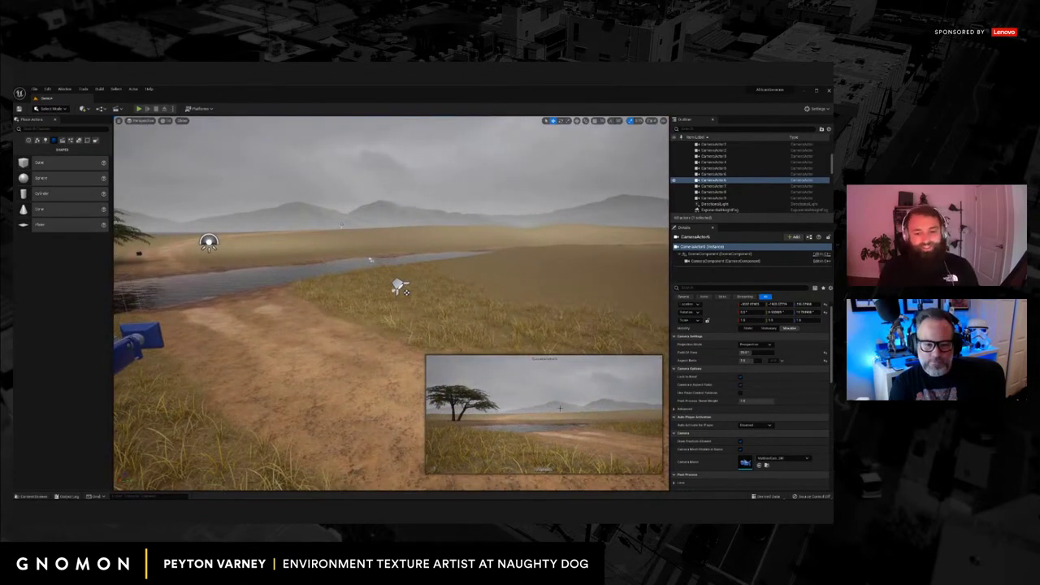
{"action": "right_click_drag", "start_coordinate": [271, 314], "coordinate": [302, 333]}
{"action": "left_click", "coordinate": [272, 314]}
{"action": "left_click_drag", "start_coordinate": [198, 324], "coordinate": [565, 343], "text": "alt"}
{"action": "key", "text": "e"}
{"action": "right_click_drag", "start_coordinate": [488, 334], "coordinate": [492, 335]}
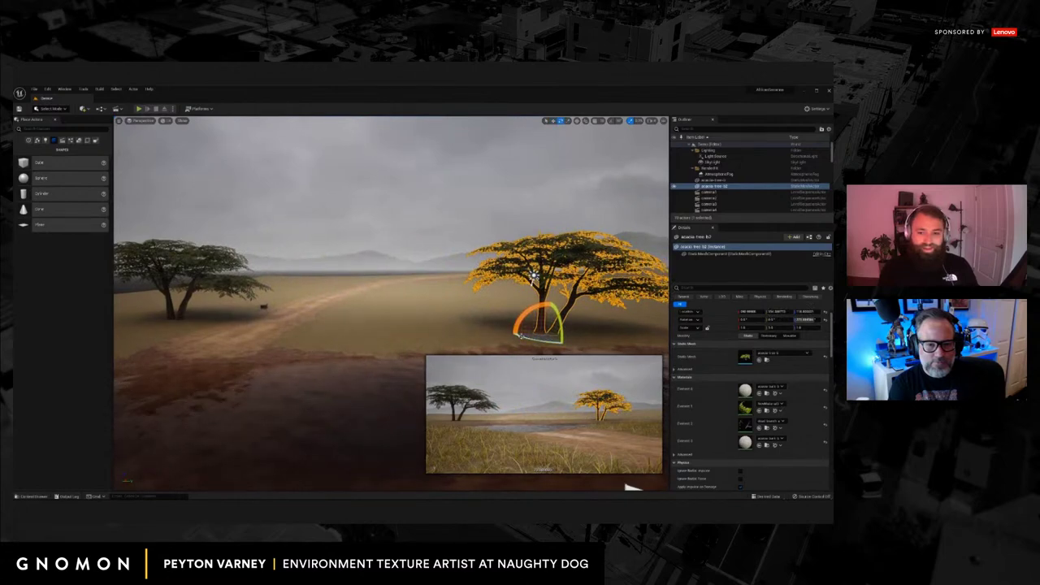
{"action": "left_click_drag", "start_coordinate": [521, 334], "coordinate": [438, 324]}
{"action": "key", "text": "w"}
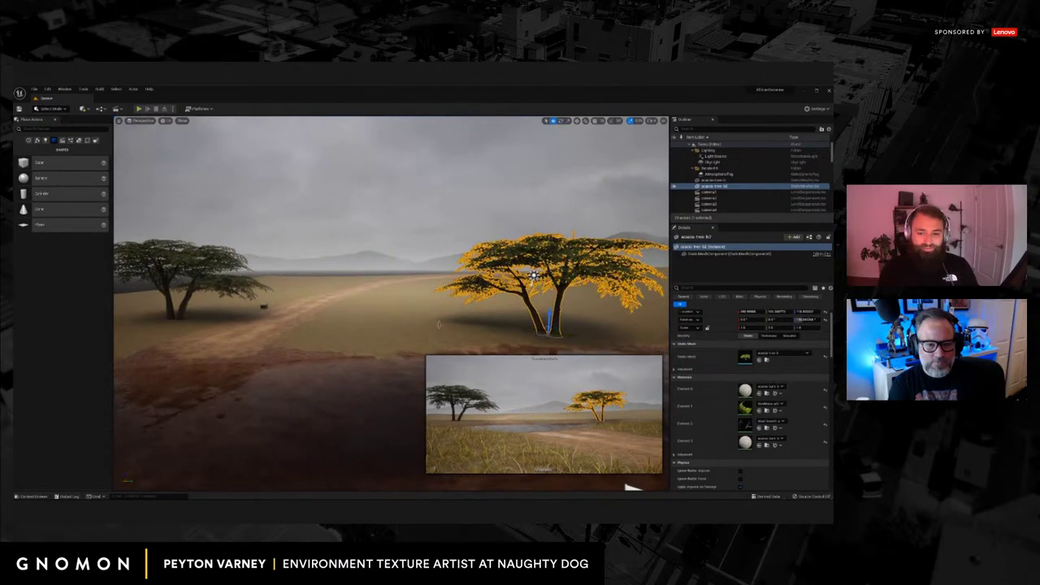
Move the duplicated acacia tree closer to the water's edge and turn on game view to check the composition.
{"action": "right_click_drag", "start_coordinate": [439, 325], "coordinate": [438, 348]}
{"action": "key", "text": "s"}
{"action": "right_click_drag", "start_coordinate": [395, 306], "coordinate": [409, 313]}
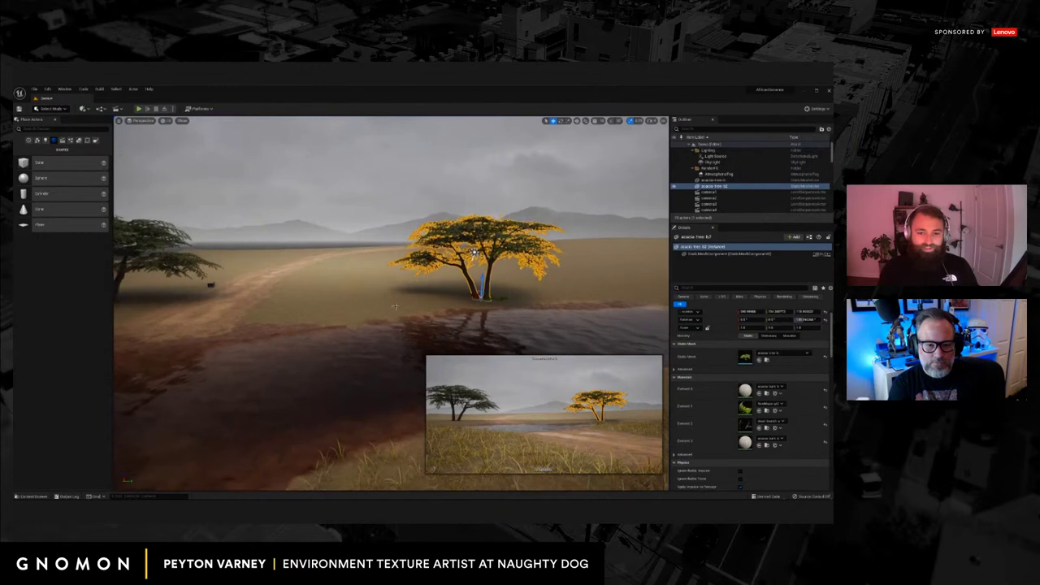
{"action": "left_click_drag", "start_coordinate": [497, 301], "coordinate": [378, 309]}
{"action": "key", "text": "w"}
{"action": "key", "text": "g"}
{"action": "key", "text": "g"}
{"action": "key", "text": "g"}
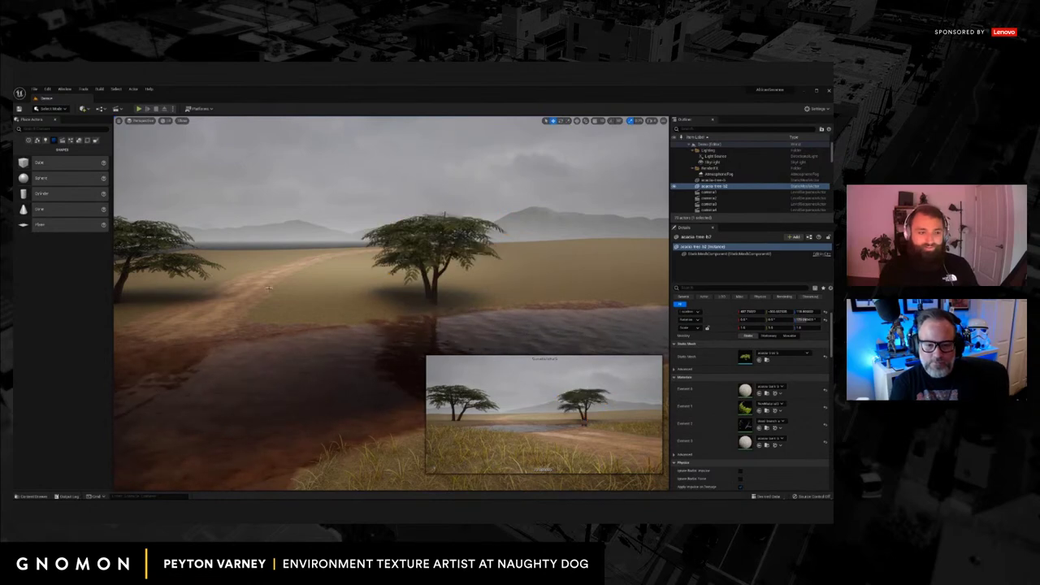
Place the low acacia tree A asset in the background and shift the duplicated acacia slightly nearer the water.
{"action": "left_click", "coordinate": [37, 495]}
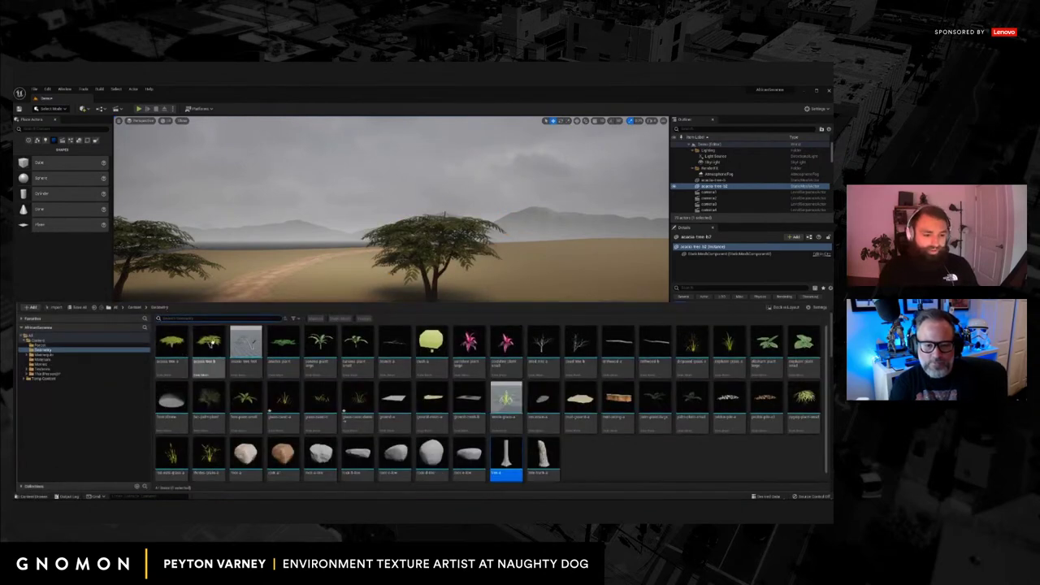
{"action": "left_click_drag", "start_coordinate": [246, 342], "coordinate": [603, 257]}
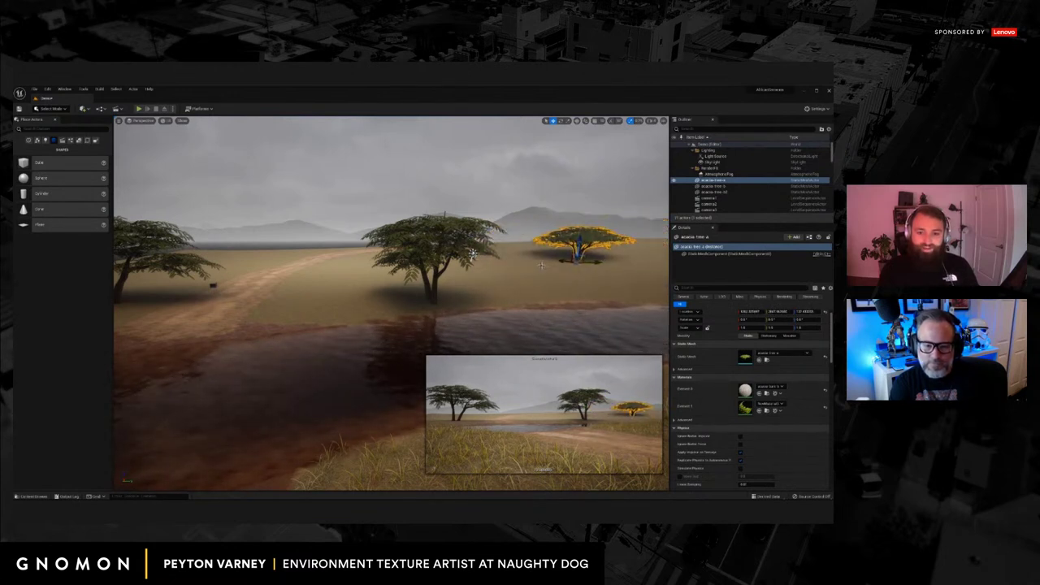
{"action": "left_click", "coordinate": [432, 289]}
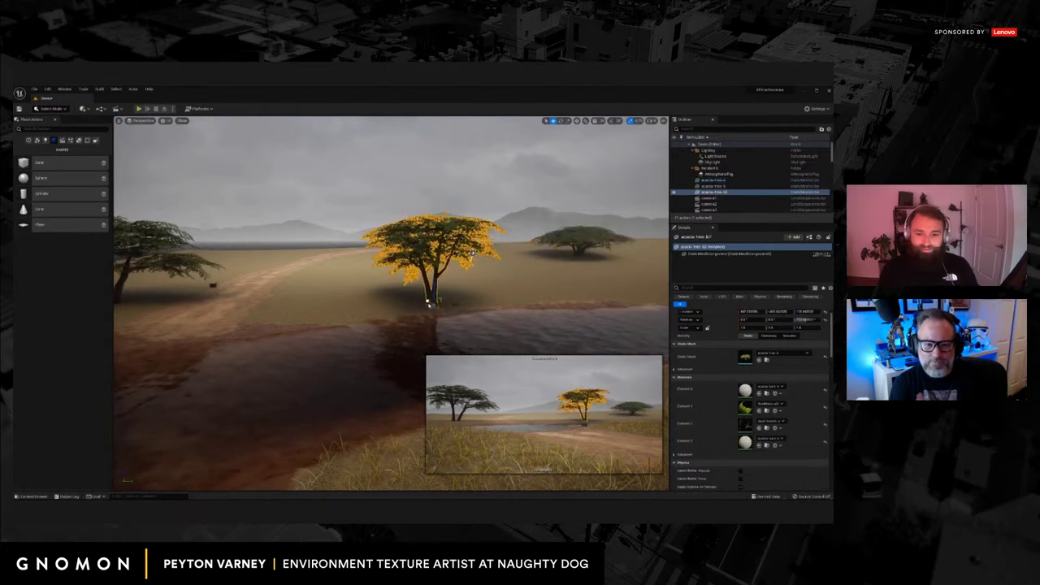
{"action": "left_click_drag", "start_coordinate": [428, 303], "coordinate": [437, 310]}
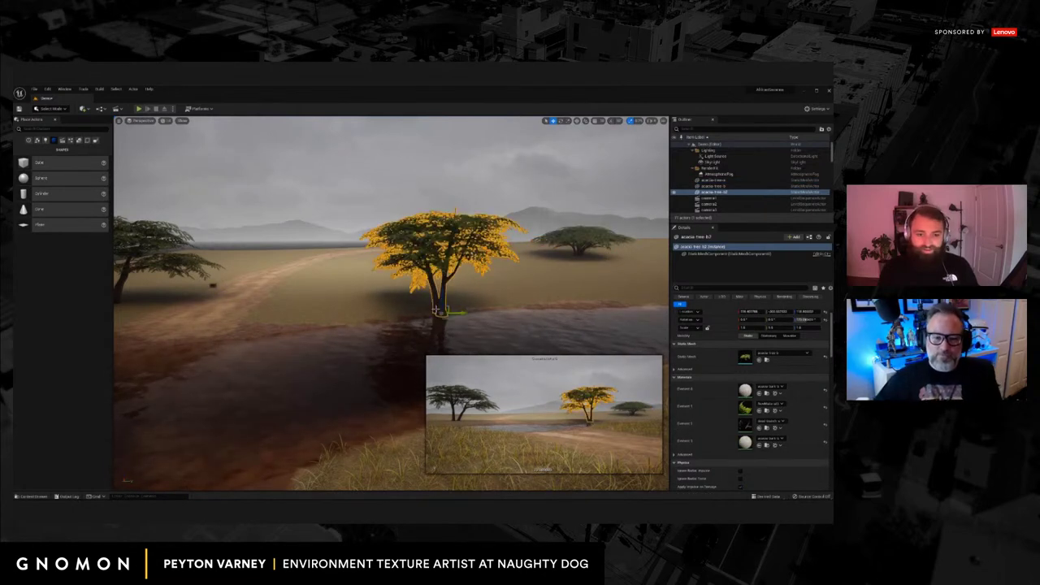
Move the original acacia tree farther back and over to the dirt path to rebalance the camera shot.
{"action": "right_click_drag", "start_coordinate": [430, 299], "coordinate": [351, 302]}
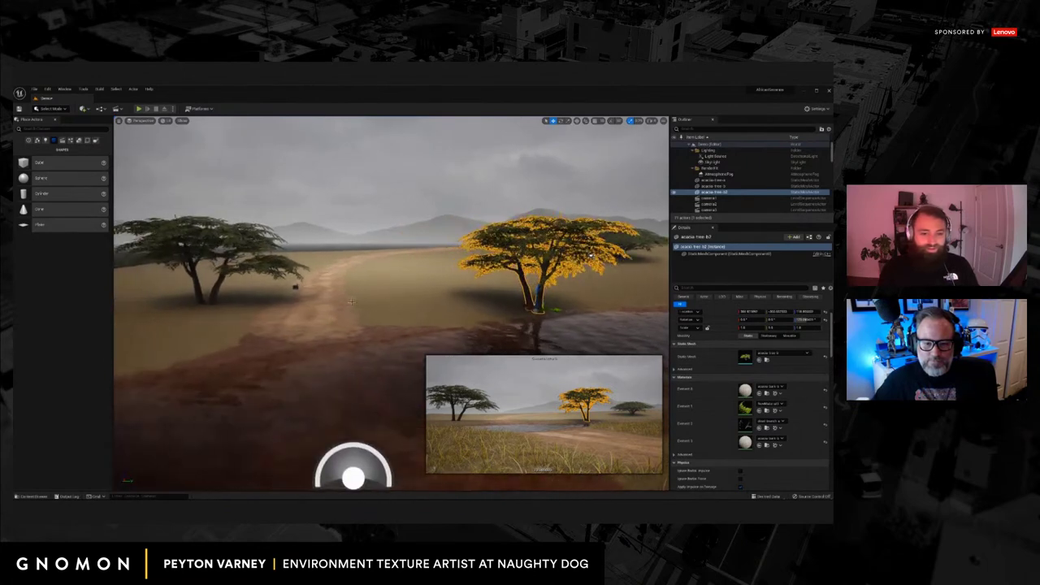
{"action": "left_click", "coordinate": [225, 267]}
{"action": "mouse_move", "coordinate": [209, 300]}
{"action": "left_mouse_down"}
{"action": "mouse_move", "coordinate": [257, 279]}
{"action": "mouse_move", "coordinate": [208, 291]}
{"action": "left_mouse_up"}
{"action": "right_click_drag", "start_coordinate": [261, 288], "coordinate": [276, 291]}
{"action": "left_click_drag", "start_coordinate": [287, 289], "coordinate": [323, 291]}
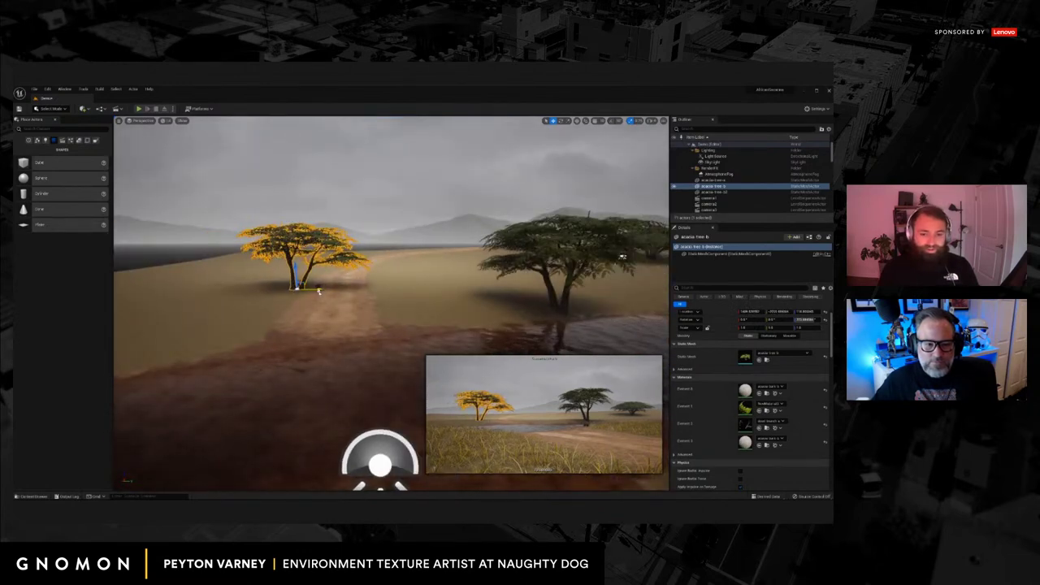
Select the large acacia tree at the water's edge and scale it up slightly.
{"action": "key", "text": "g"}
{"action": "right_click_drag", "start_coordinate": [324, 291], "coordinate": [371, 289]}
{"action": "key", "text": "g"}
{"action": "key", "text": "g"}
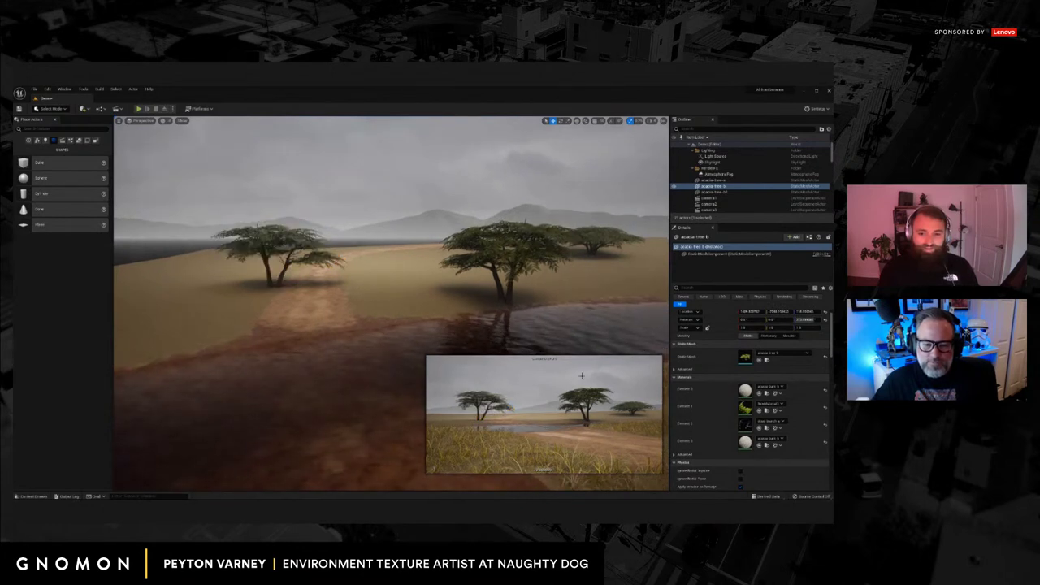
{"action": "left_click", "coordinate": [504, 289]}
{"action": "right_click_drag", "start_coordinate": [504, 289], "coordinate": [536, 301]}
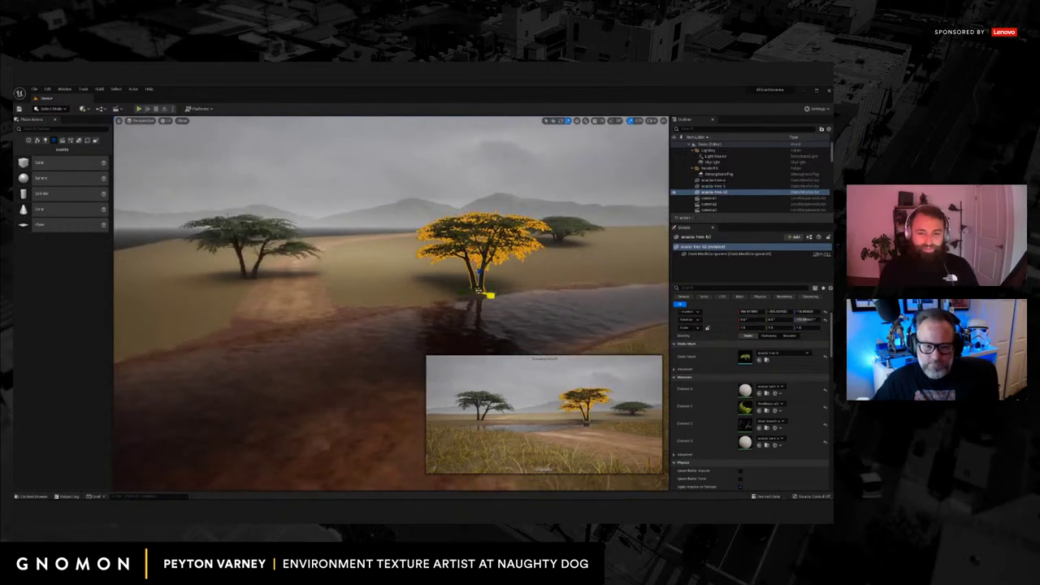
{"action": "left_click_drag", "start_coordinate": [478, 289], "coordinate": [483, 284]}
{"action": "left_click", "coordinate": [629, 121]}
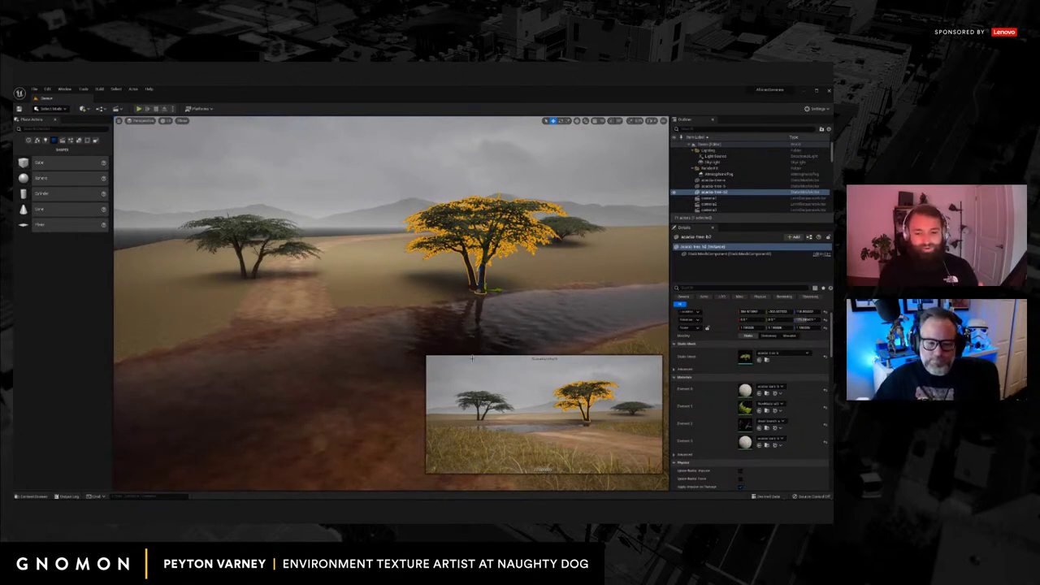
{"action": "left_click", "coordinate": [369, 326]}
{"action": "right_click_drag", "start_coordinate": [369, 326], "coordinate": [419, 358]}
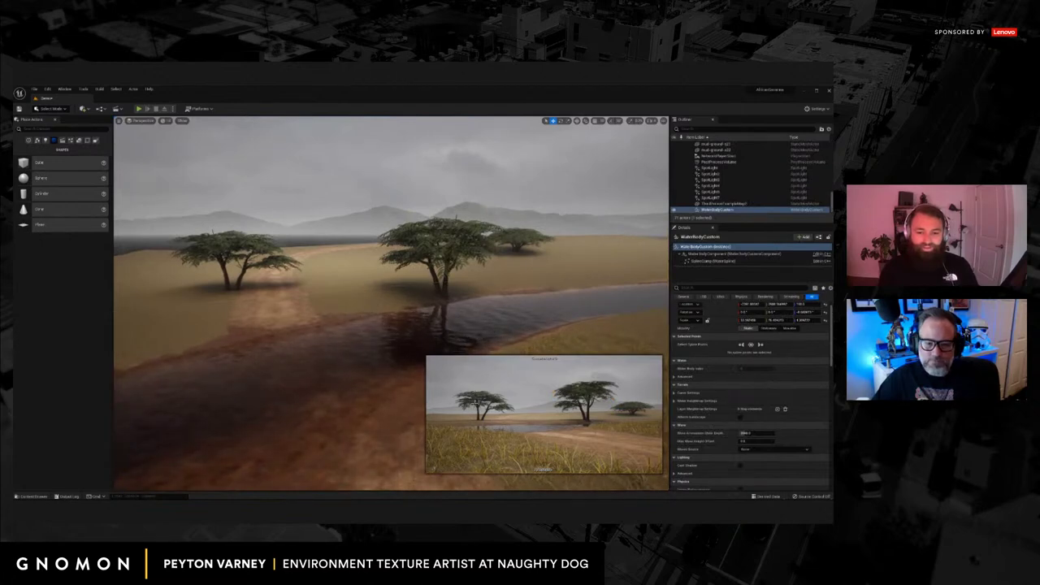
{"action": "right_click_drag", "start_coordinate": [307, 374], "coordinate": [251, 390]}
{"action": "left_click", "coordinate": [29, 495]}
{"action": "right_click_drag", "start_coordinate": [367, 279], "coordinate": [364, 309]}
{"action": "left_click", "coordinate": [32, 495]}
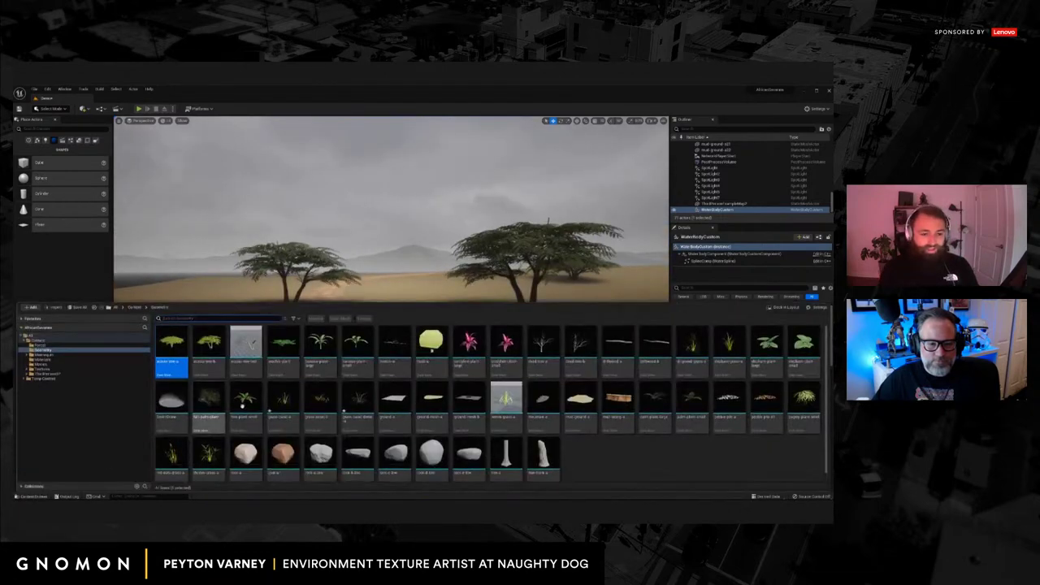
{"action": "left_click", "coordinate": [59, 109]}
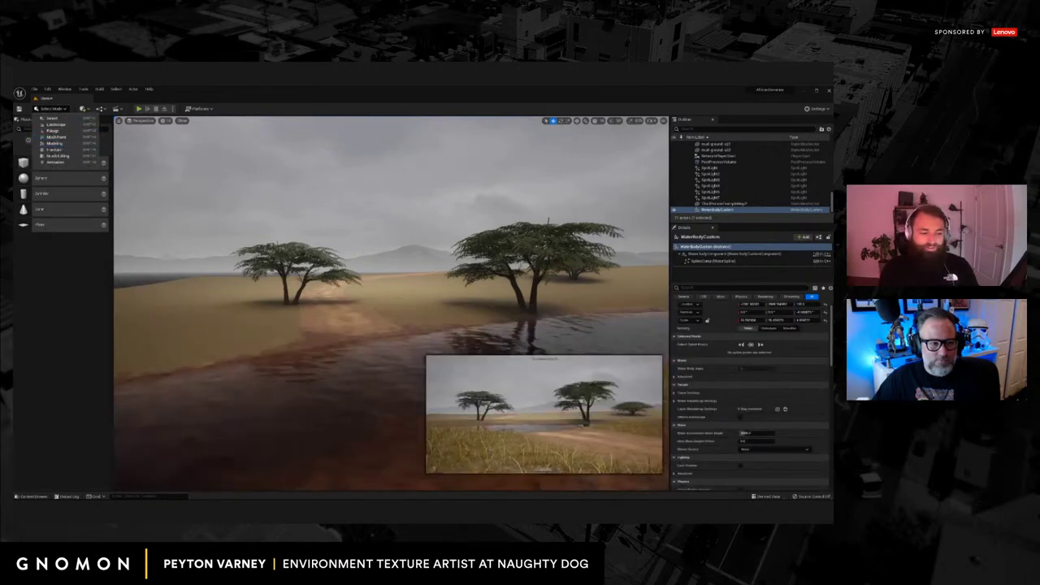
{"action": "left_click", "coordinate": [30, 496]}
{"action": "right_click_drag", "start_coordinate": [326, 243], "coordinate": [358, 266]}
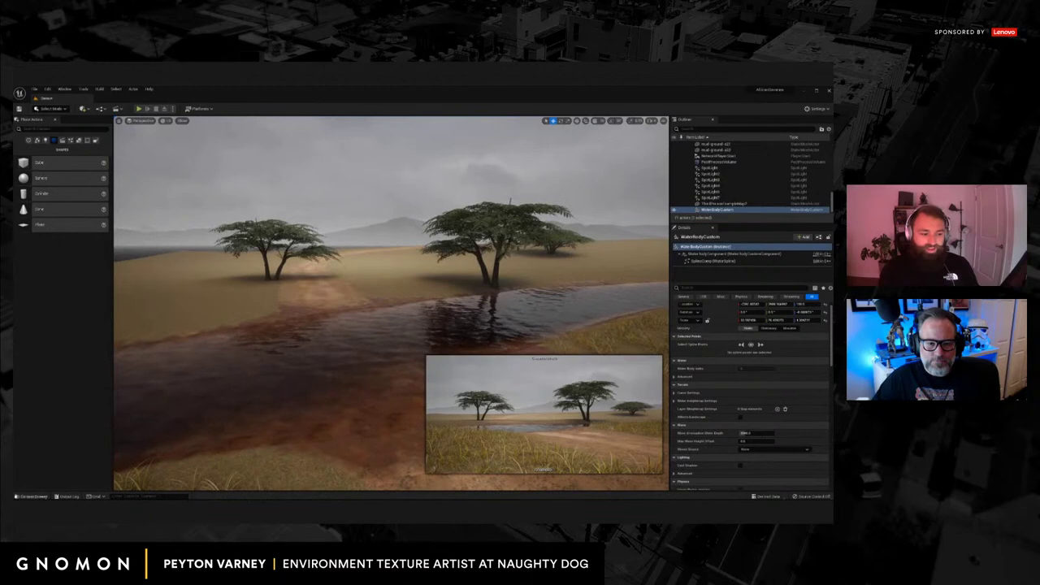
Try placing a single tall green grass mesh in the level near the water, and delete it.
{"action": "key", "text": "ctrl+space"}
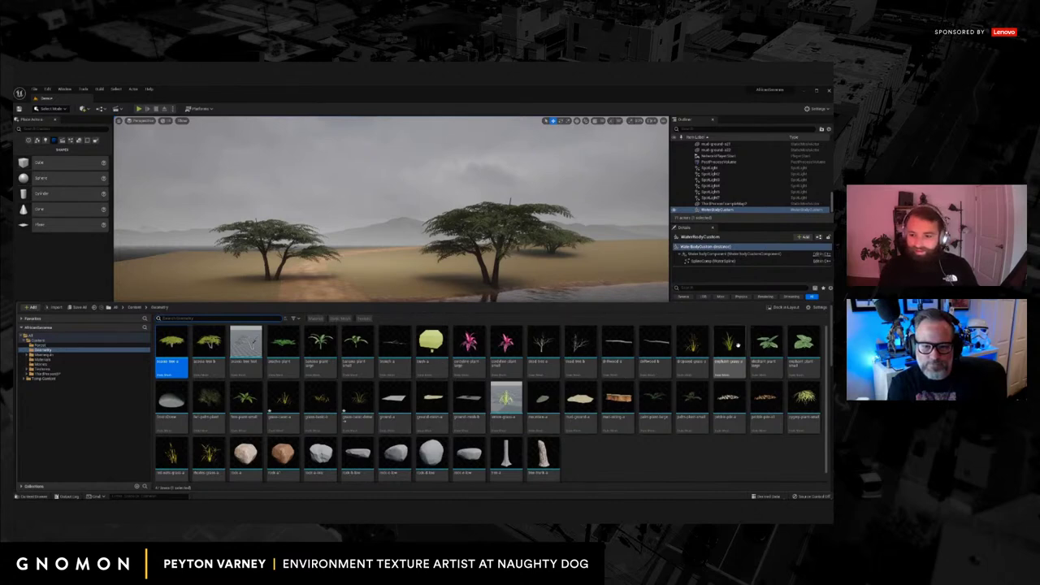
{"action": "left_click_drag", "start_coordinate": [735, 348], "coordinate": [386, 297]}
{"action": "key", "text": "Delete"}
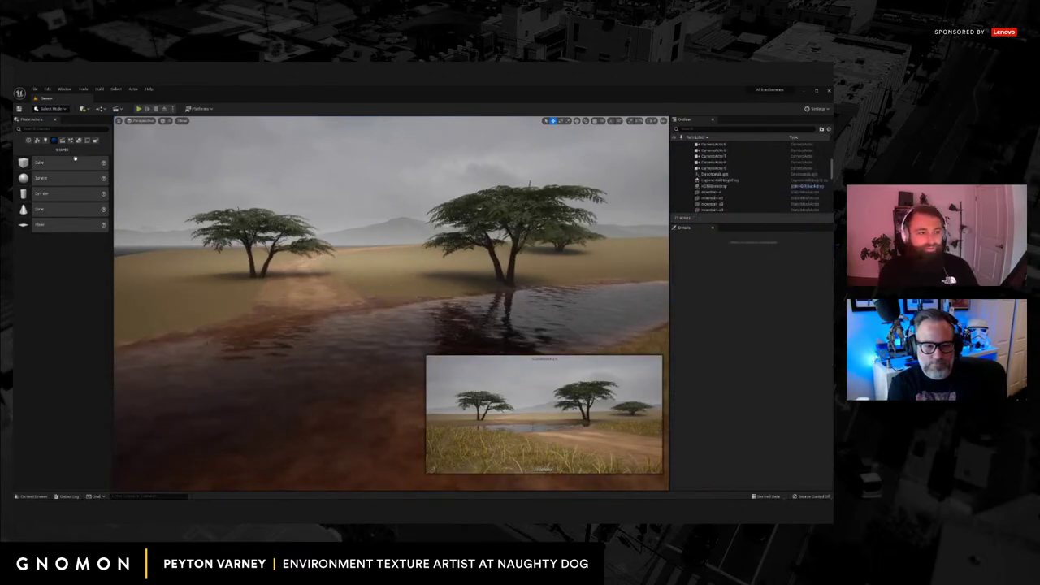
{"action": "left_click", "coordinate": [52, 108]}
{"action": "left_click", "coordinate": [56, 137]}
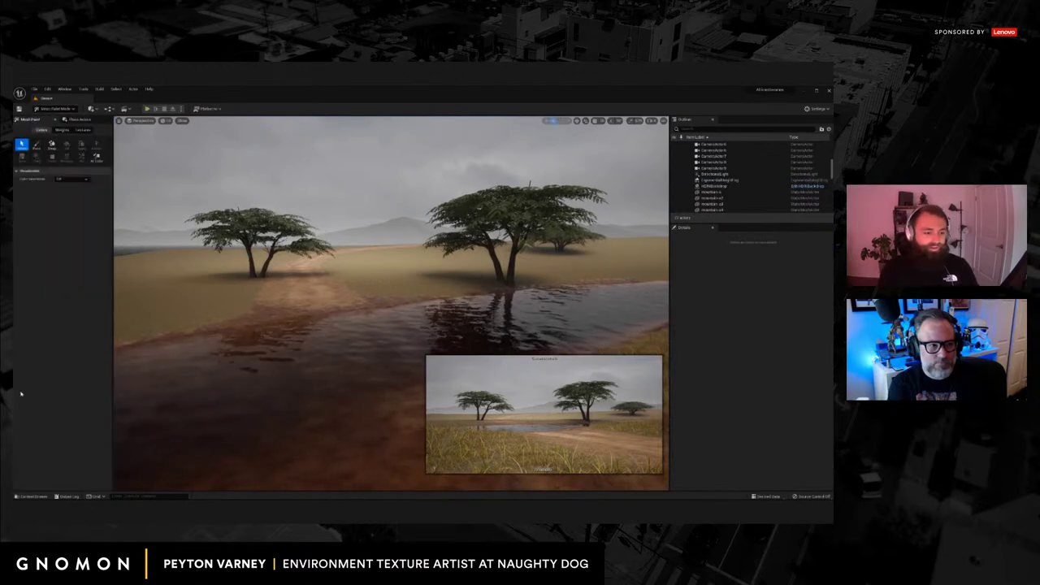
{"action": "left_click", "coordinate": [32, 496]}
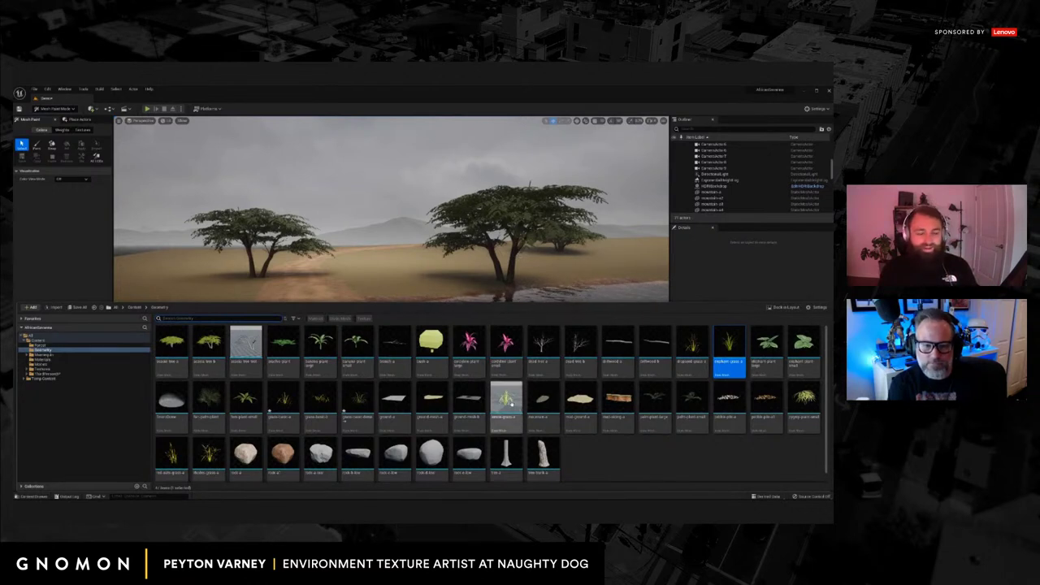
{"action": "left_click_drag", "start_coordinate": [511, 403], "coordinate": [55, 211]}
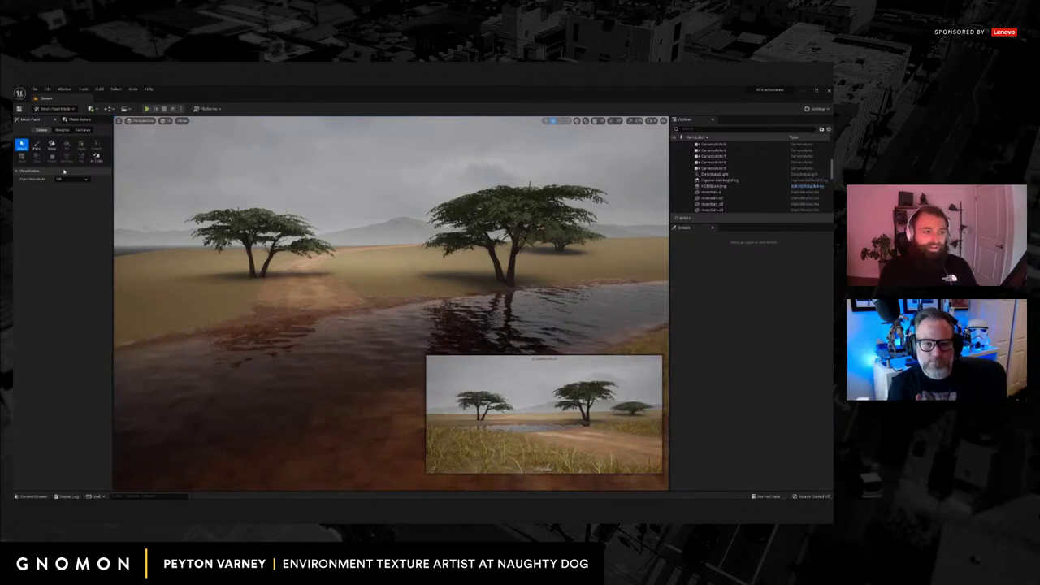
Switch to Foliage mode and add the tall green grass mesh to the foliage types.
{"action": "left_click", "coordinate": [55, 108]}
{"action": "left_click", "coordinate": [52, 132]}
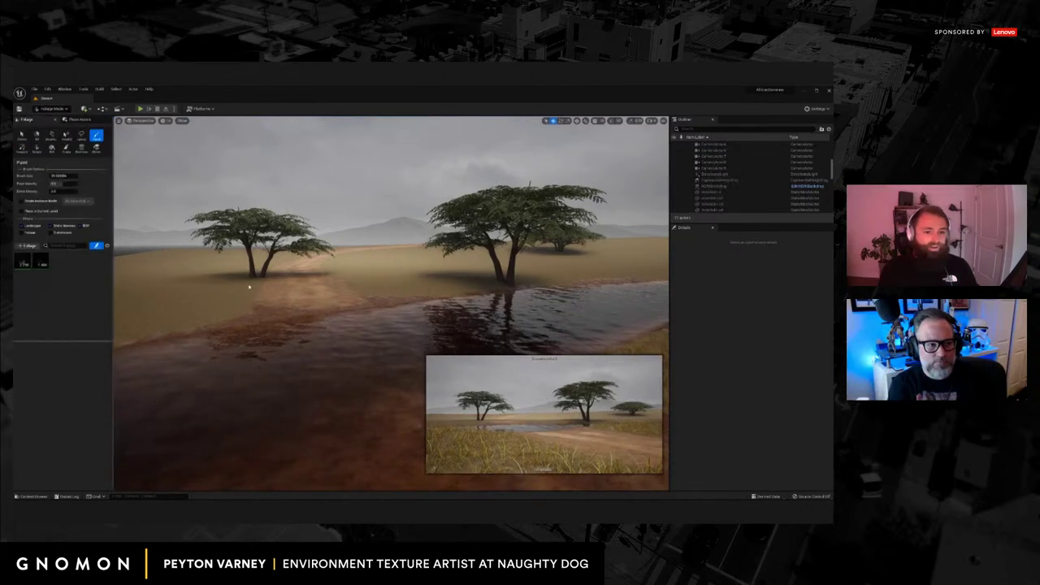
{"action": "left_click", "coordinate": [33, 497]}
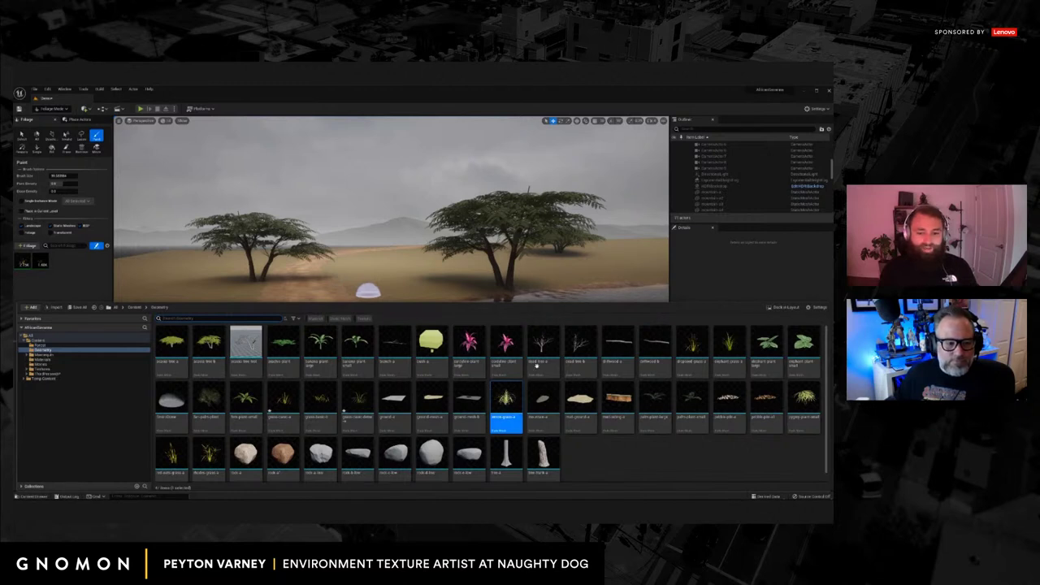
{"action": "left_click_drag", "start_coordinate": [729, 348], "coordinate": [61, 294]}
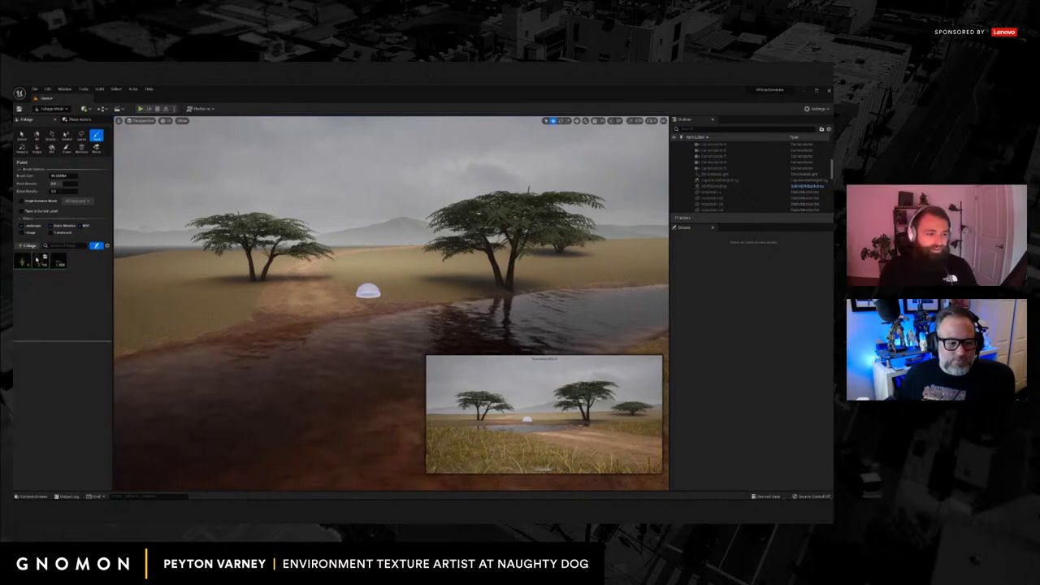
Paint tall grass clumps on the far bank beside the large acacia and along the shore near the smaller acacia.
{"action": "mouse_move", "coordinate": [366, 294]}
{"action": "left_mouse_down"}
{"action": "mouse_move", "coordinate": [352, 276]}
{"action": "mouse_move", "coordinate": [447, 303]}
{"action": "left_mouse_up"}
{"action": "key", "text": "ctrl+z"}
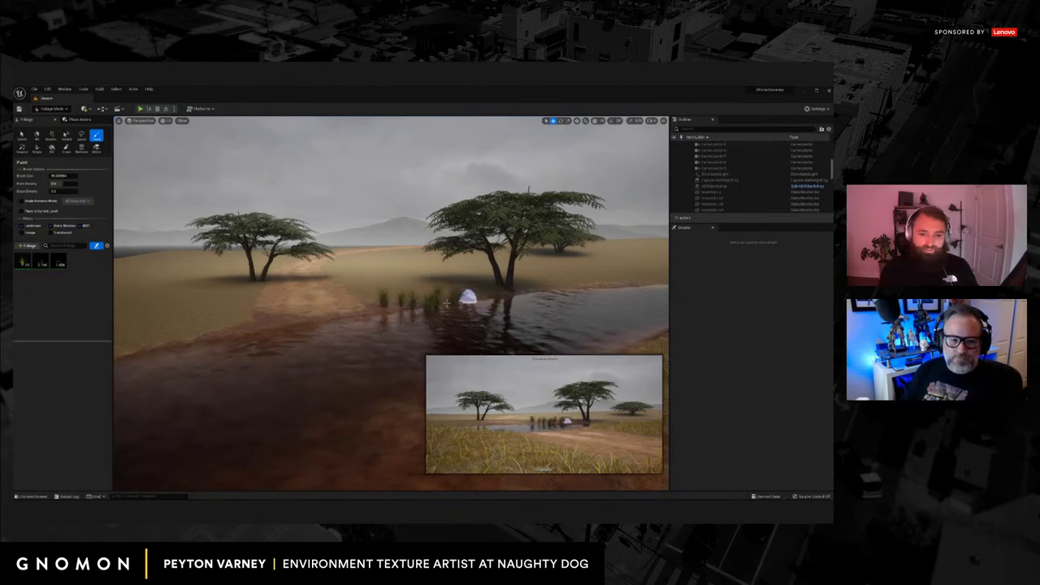
{"action": "right_click_drag", "start_coordinate": [446, 302], "coordinate": [475, 302]}
{"action": "right_click_drag", "start_coordinate": [323, 311], "coordinate": [291, 323]}
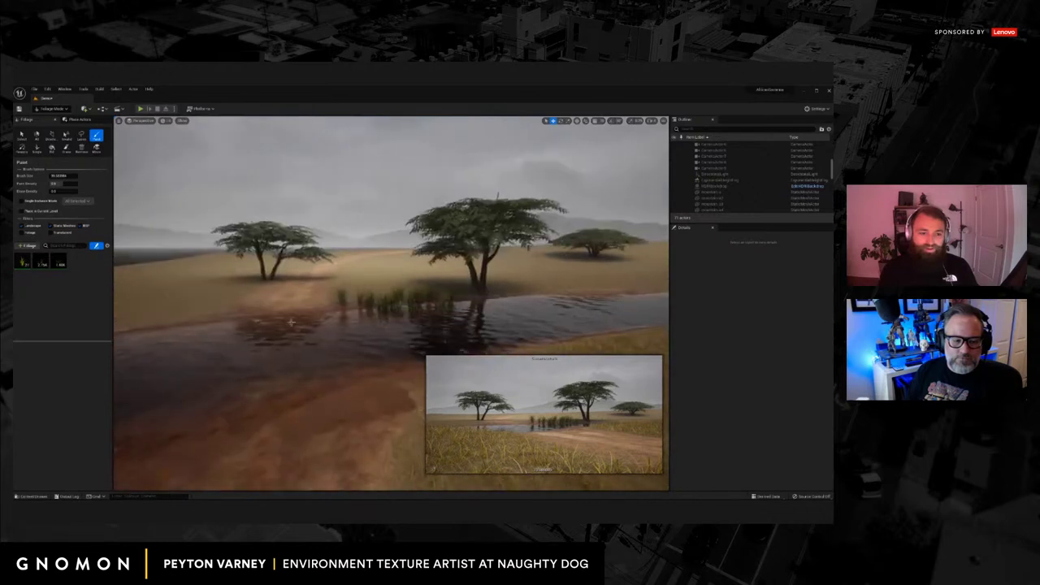
{"action": "mouse_move", "coordinate": [207, 323]}
{"action": "left_mouse_down"}
{"action": "mouse_move", "coordinate": [130, 329]}
{"action": "mouse_move", "coordinate": [192, 317]}
{"action": "left_mouse_up"}
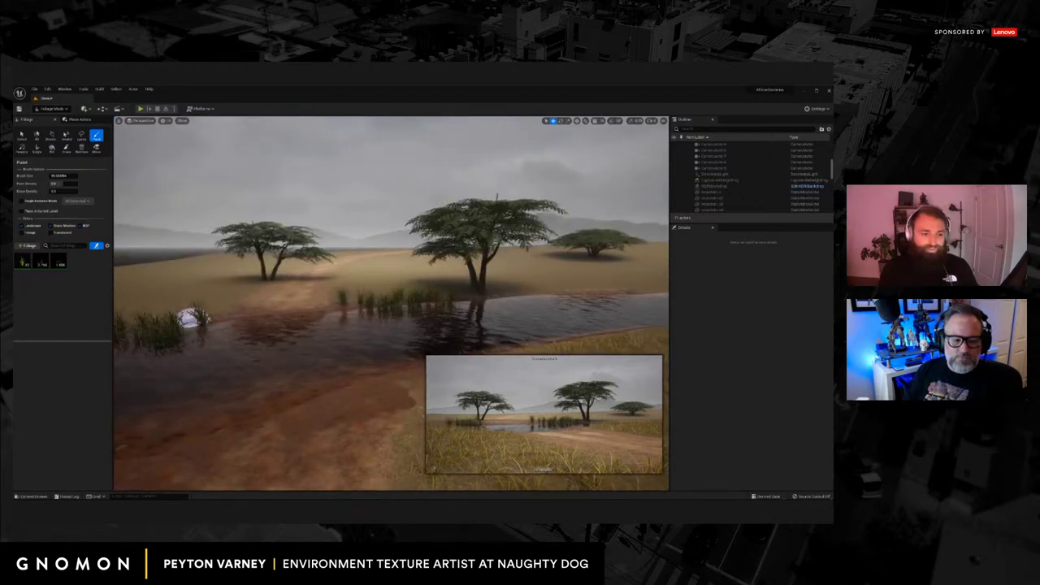
Extend the tall grass along the far shoreline under the large acacia and onto the near grassy bank.
{"action": "right_click_drag", "start_coordinate": [193, 317], "coordinate": [236, 317]}
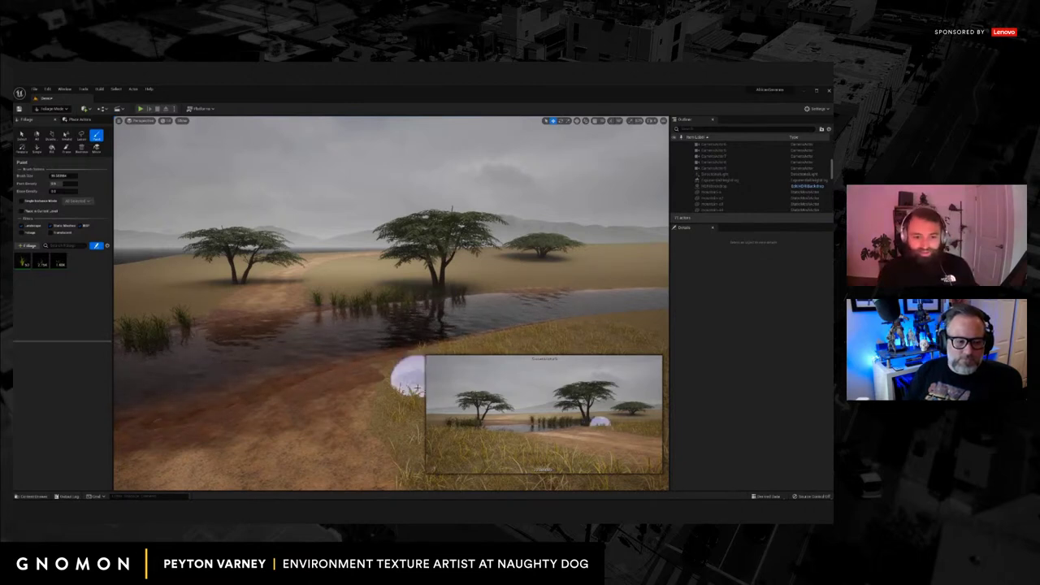
{"action": "right_click_drag", "start_coordinate": [406, 371], "coordinate": [413, 372]}
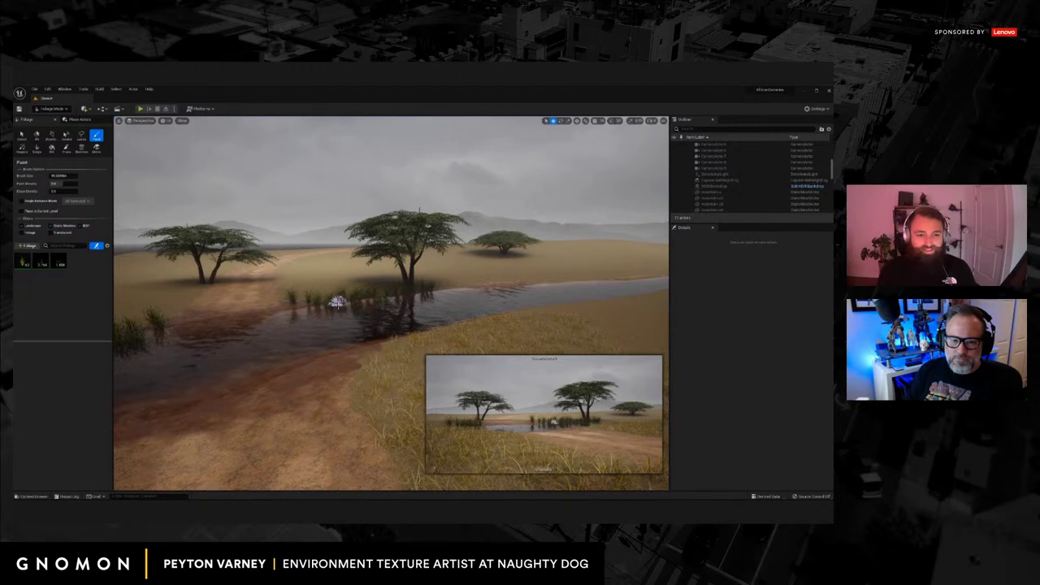
{"action": "right_click_drag", "start_coordinate": [394, 367], "coordinate": [406, 383]}
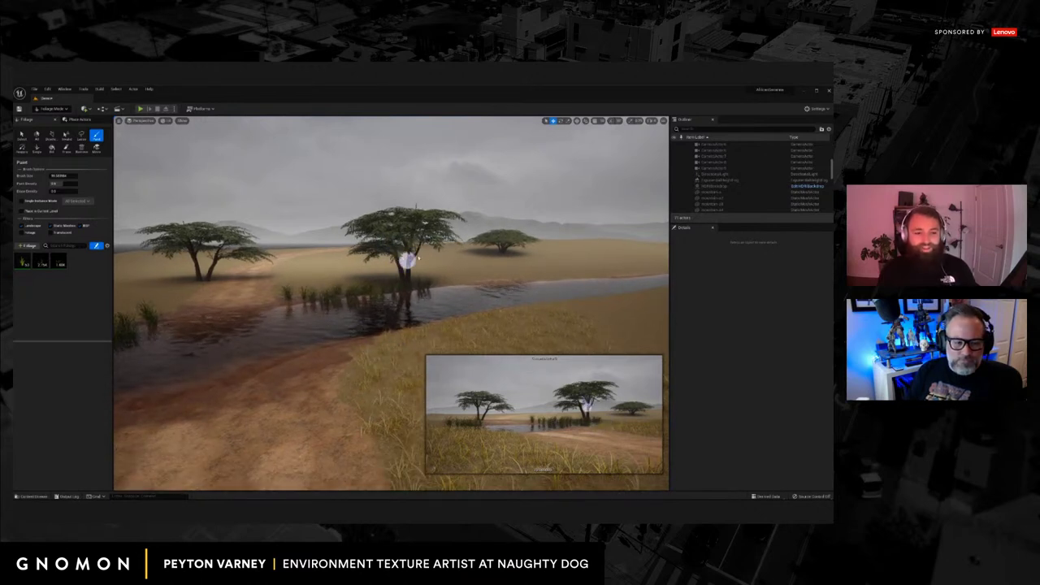
{"action": "right_click_drag", "start_coordinate": [407, 255], "coordinate": [398, 294]}
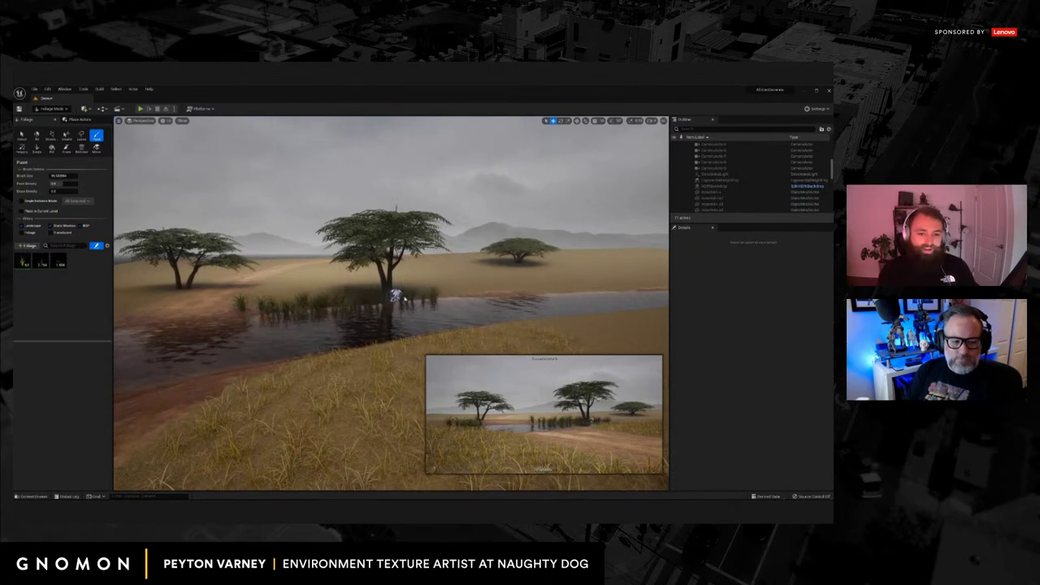
{"action": "mouse_move", "coordinate": [412, 298]}
{"action": "right_mouse_down"}
{"action": "mouse_move", "coordinate": [431, 298]}
{"action": "mouse_move", "coordinate": [306, 318]}
{"action": "mouse_move", "coordinate": [318, 282]}
{"action": "mouse_move", "coordinate": [272, 298]}
{"action": "mouse_move", "coordinate": [278, 348]}
{"action": "right_mouse_up"}
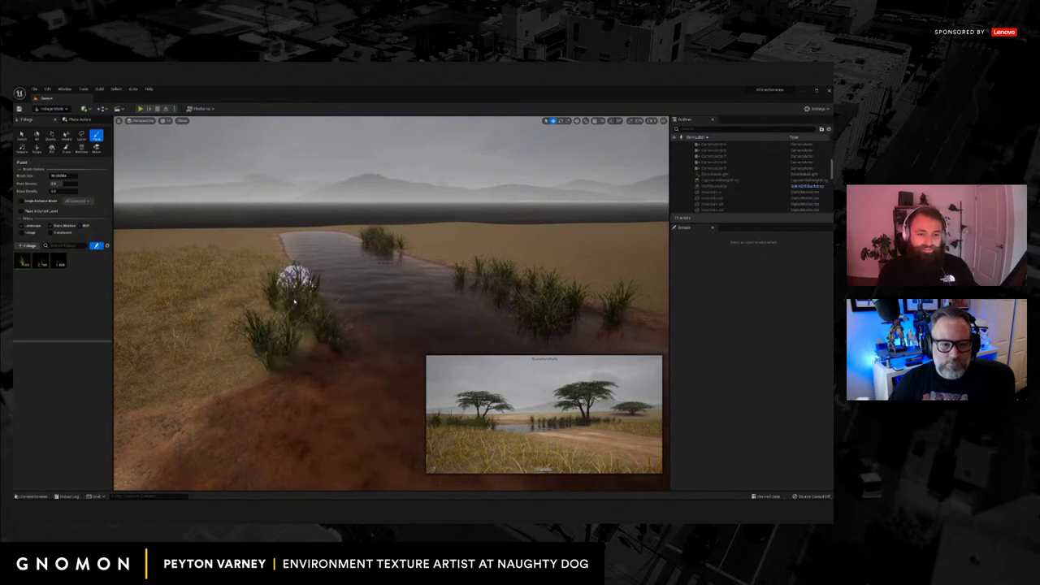
{"action": "mouse_move", "coordinate": [295, 297]}
{"action": "right_mouse_down"}
{"action": "mouse_move", "coordinate": [369, 306]}
{"action": "mouse_move", "coordinate": [293, 313]}
{"action": "mouse_move", "coordinate": [337, 312]}
{"action": "right_mouse_up"}
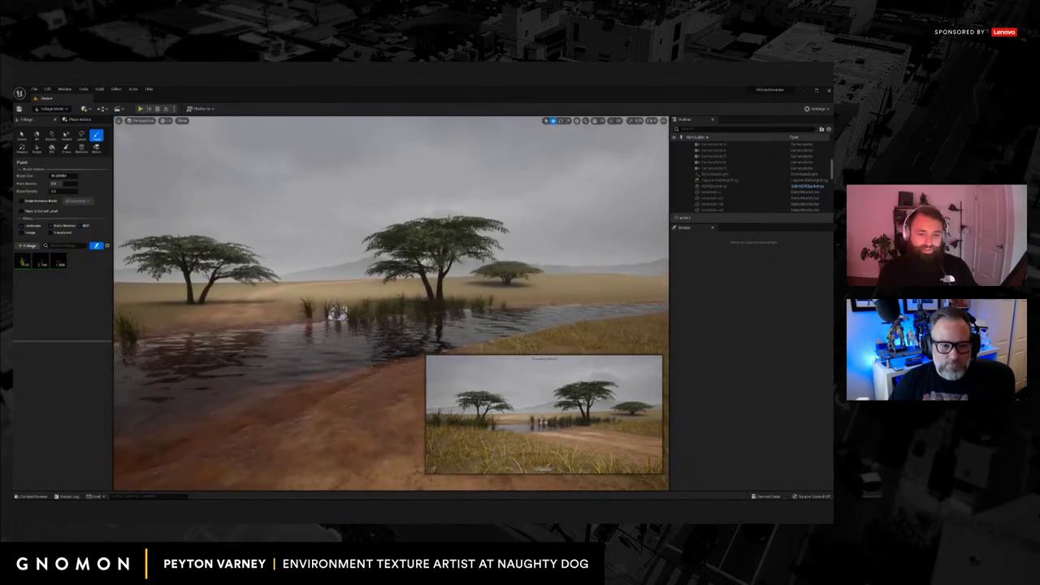
Raise the tall grass's painting density and paint thicker clumps on the far bank and farther along the water.
{"action": "left_click", "coordinate": [22, 260]}
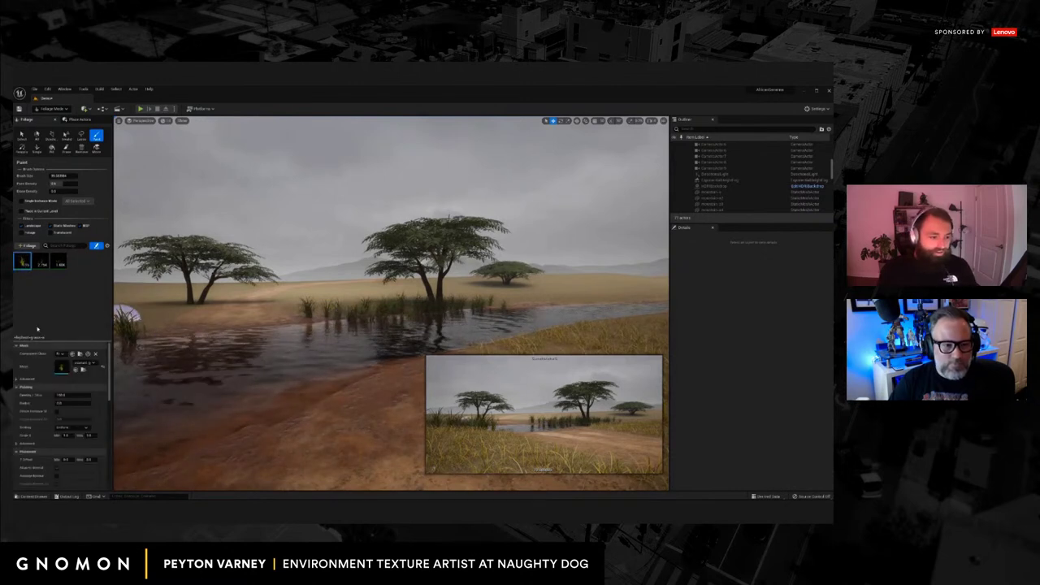
{"action": "left_click", "coordinate": [72, 394]}
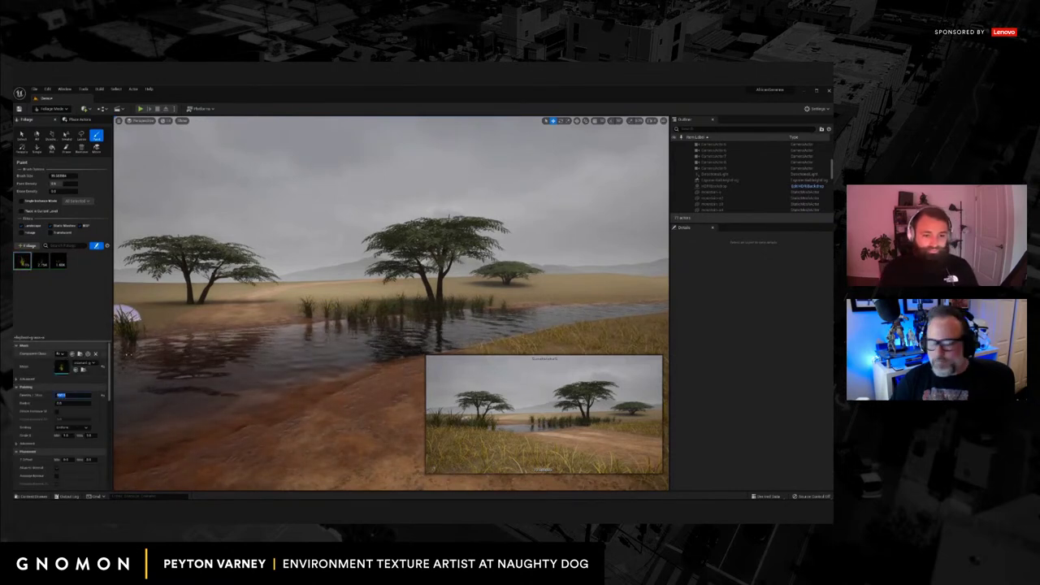
{"action": "left_click", "coordinate": [345, 315]}
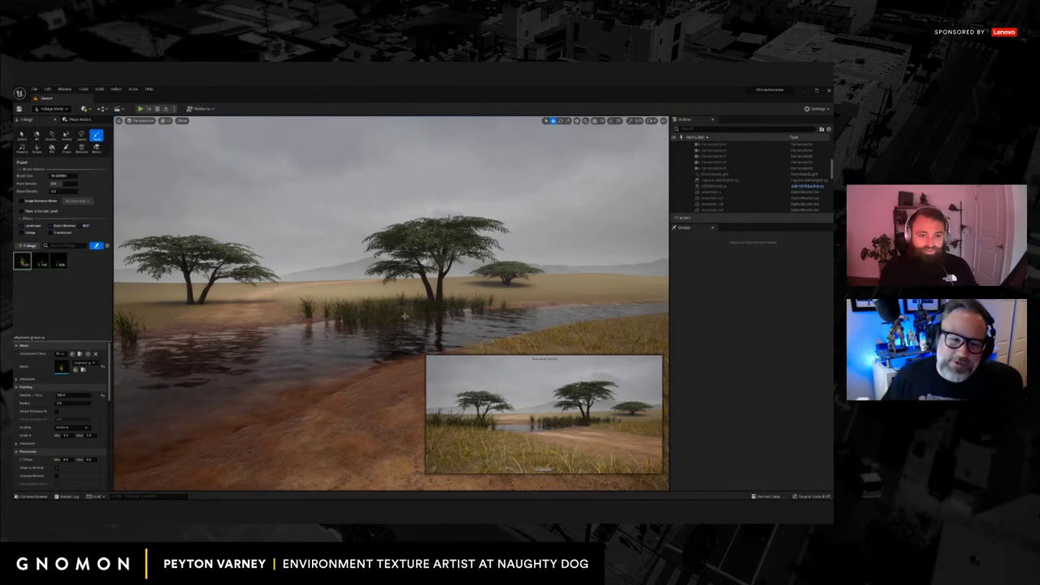
{"action": "mouse_move", "coordinate": [427, 309]}
{"action": "right_mouse_down"}
{"action": "mouse_move", "coordinate": [469, 304]}
{"action": "mouse_move", "coordinate": [441, 302]}
{"action": "right_mouse_up"}
{"action": "left_click_drag", "start_coordinate": [442, 302], "coordinate": [462, 300]}
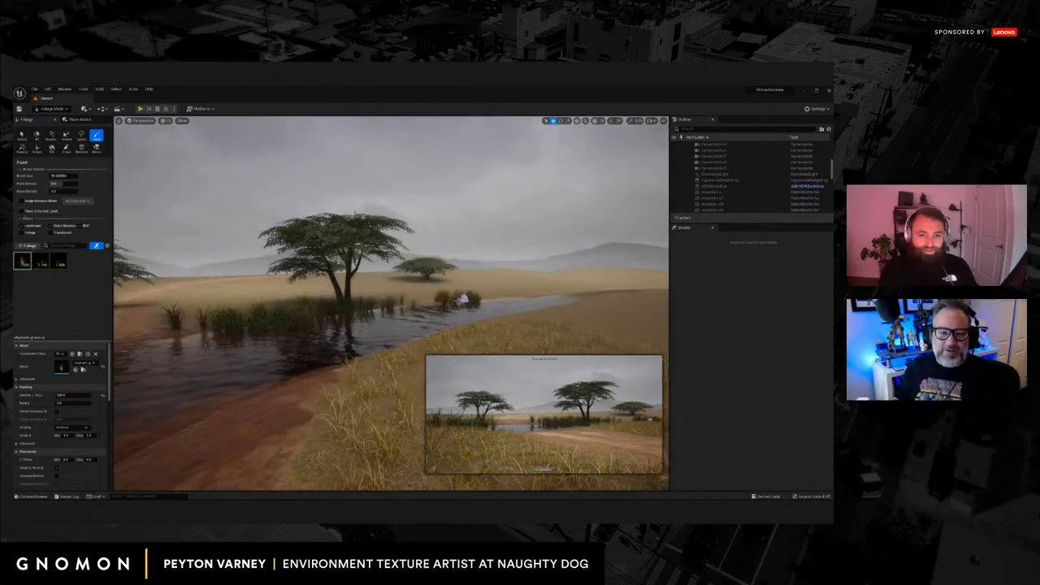
Paint more tall grass along the far shoreline beyond the large acacia and thicken the clumps on the near grassy bank.
{"action": "right_click_drag", "start_coordinate": [477, 308], "coordinate": [318, 321]}
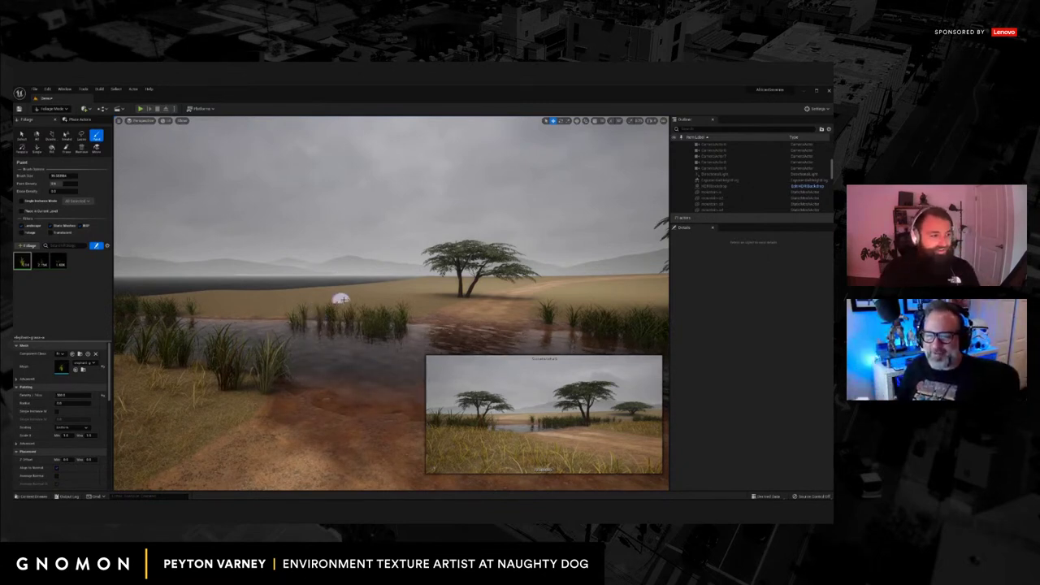
{"action": "mouse_move", "coordinate": [324, 319]}
{"action": "right_mouse_down"}
{"action": "mouse_move", "coordinate": [332, 330]}
{"action": "mouse_move", "coordinate": [264, 356]}
{"action": "mouse_move", "coordinate": [284, 339]}
{"action": "mouse_move", "coordinate": [333, 336]}
{"action": "right_mouse_up"}
{"action": "key", "text": "g"}
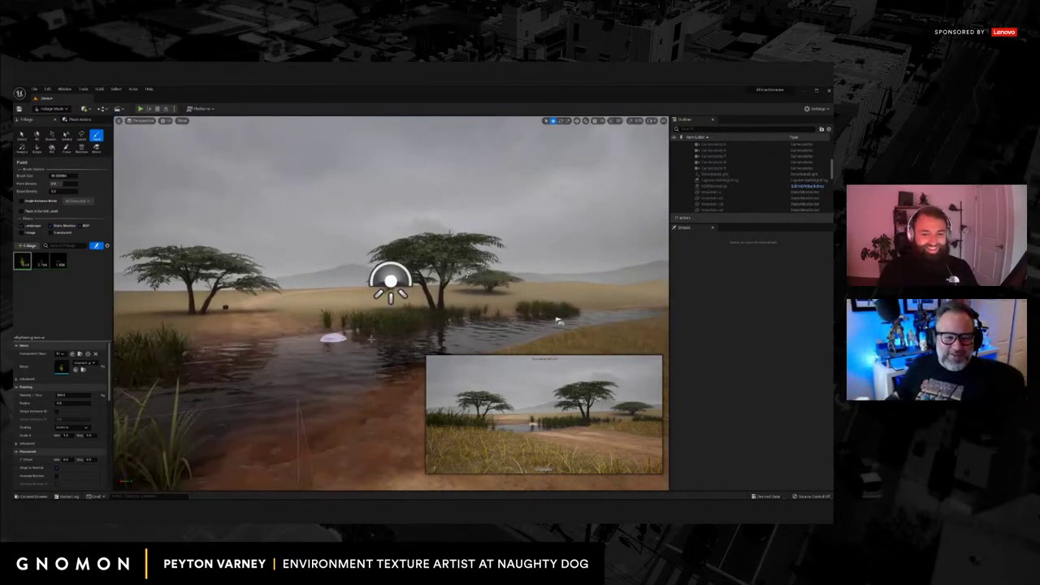
{"action": "right_click_drag", "start_coordinate": [469, 320], "coordinate": [414, 319]}
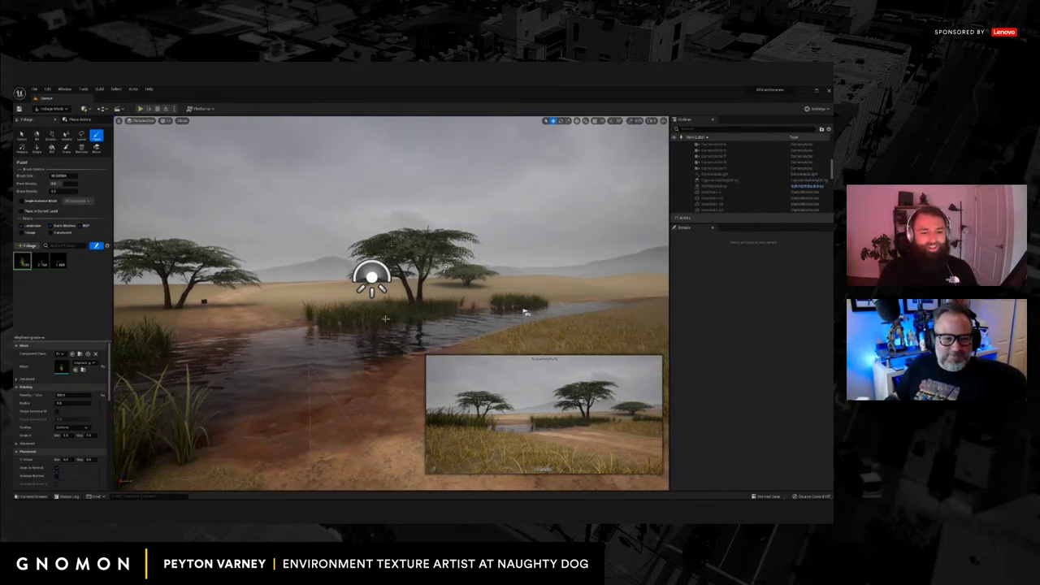
{"action": "right_click_drag", "start_coordinate": [524, 311], "coordinate": [486, 310]}
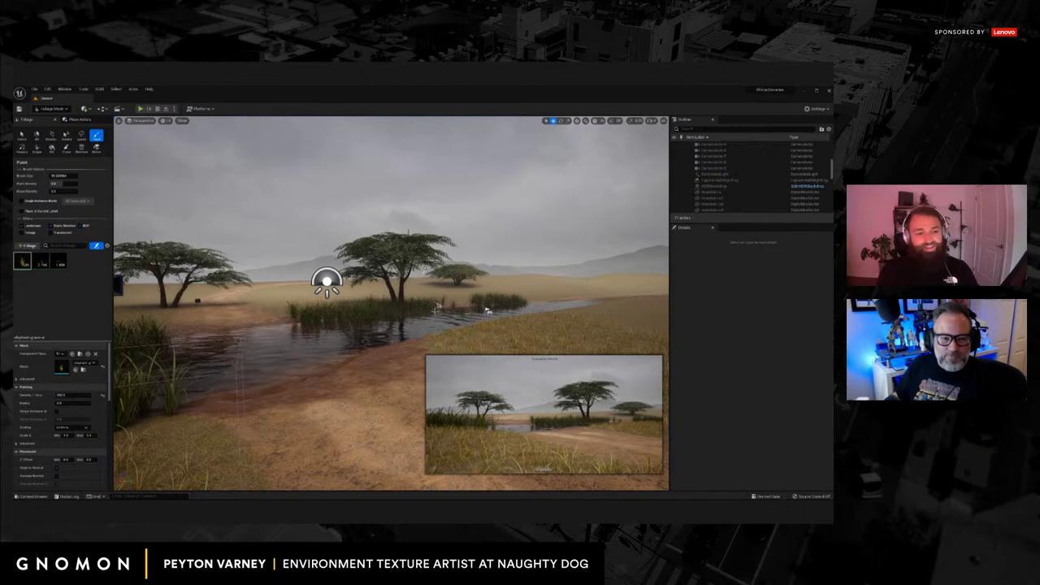
{"action": "right_click_drag", "start_coordinate": [434, 308], "coordinate": [400, 335]}
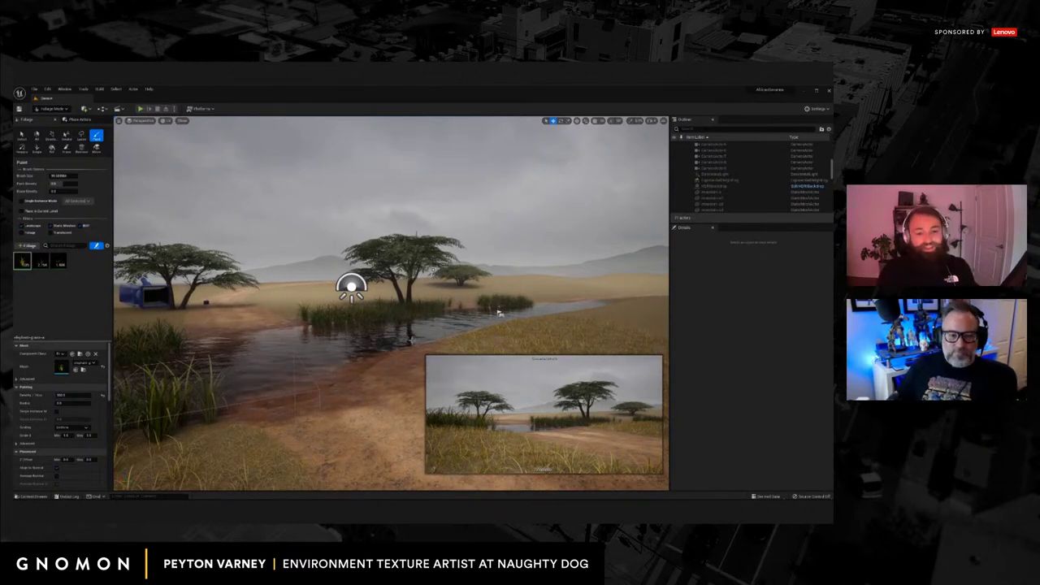
{"action": "right_click_drag", "start_coordinate": [393, 339], "coordinate": [426, 322]}
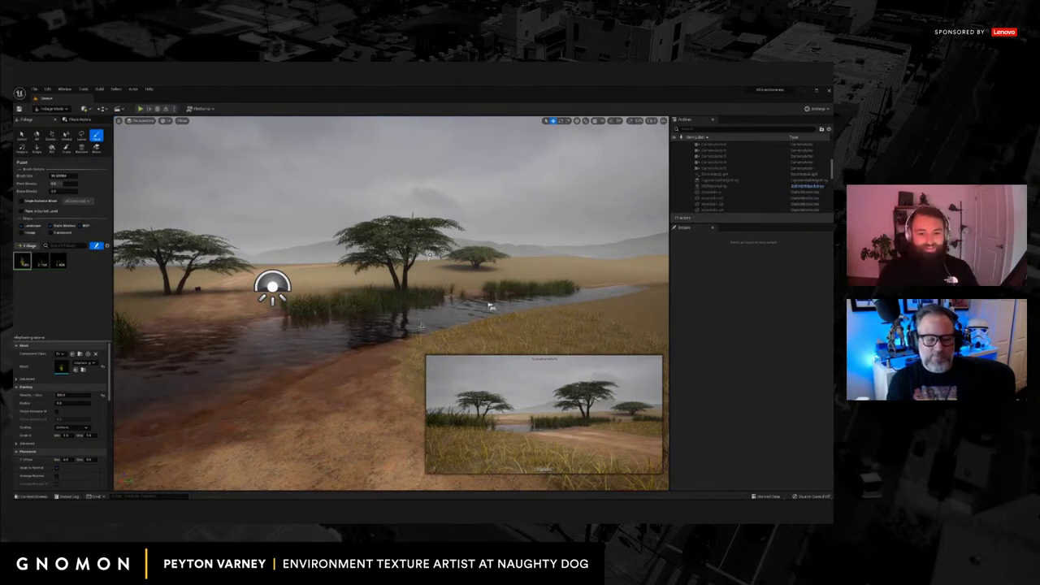
{"action": "right_click_drag", "start_coordinate": [422, 325], "coordinate": [482, 301]}
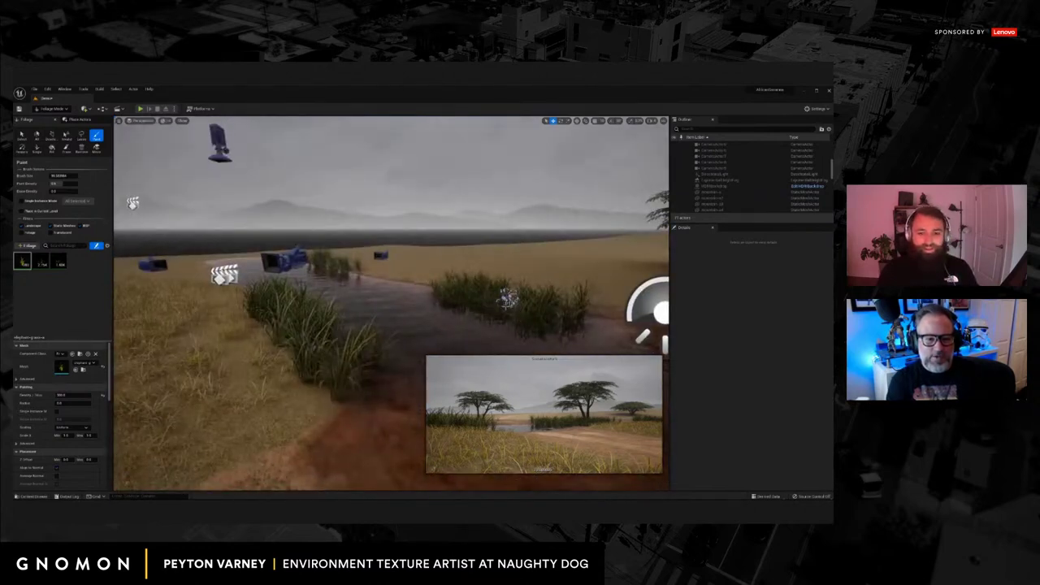
{"action": "mouse_move", "coordinate": [372, 278]}
{"action": "right_mouse_down"}
{"action": "mouse_move", "coordinate": [334, 296]}
{"action": "mouse_move", "coordinate": [282, 297]}
{"action": "mouse_move", "coordinate": [322, 313]}
{"action": "right_mouse_up"}
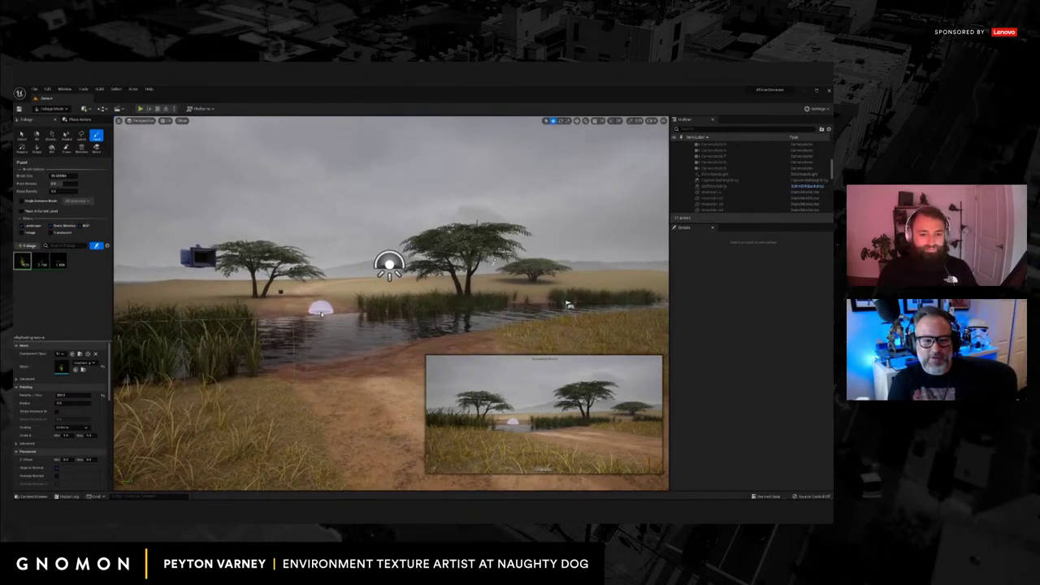
{"action": "middle_click_drag", "start_coordinate": [327, 328], "coordinate": [331, 319]}
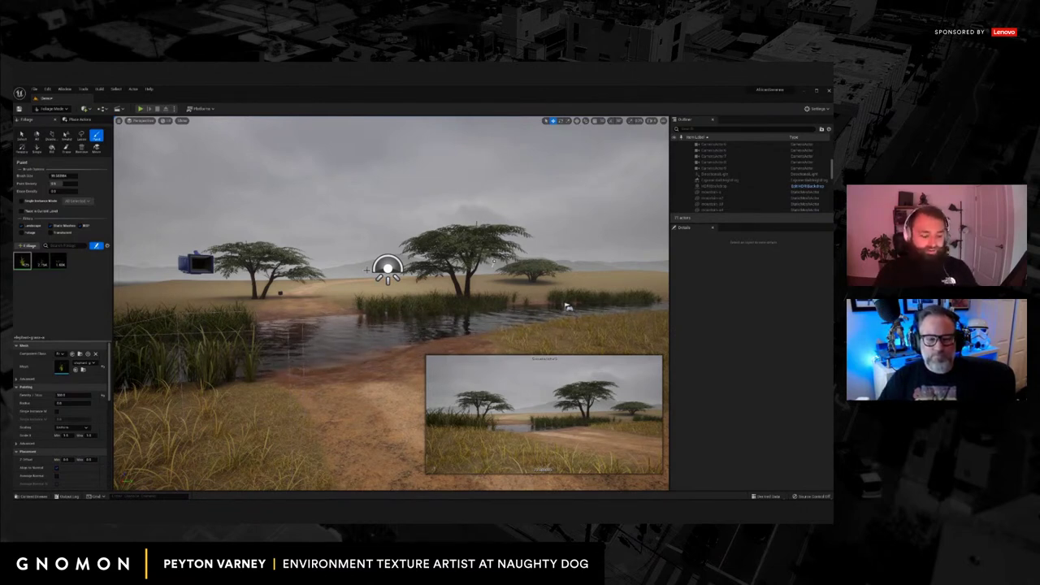
Erase the end of the tall grass strip under the large acacia that reaches toward the smaller acacia.
{"action": "right_click_drag", "start_coordinate": [396, 308], "coordinate": [364, 343]}
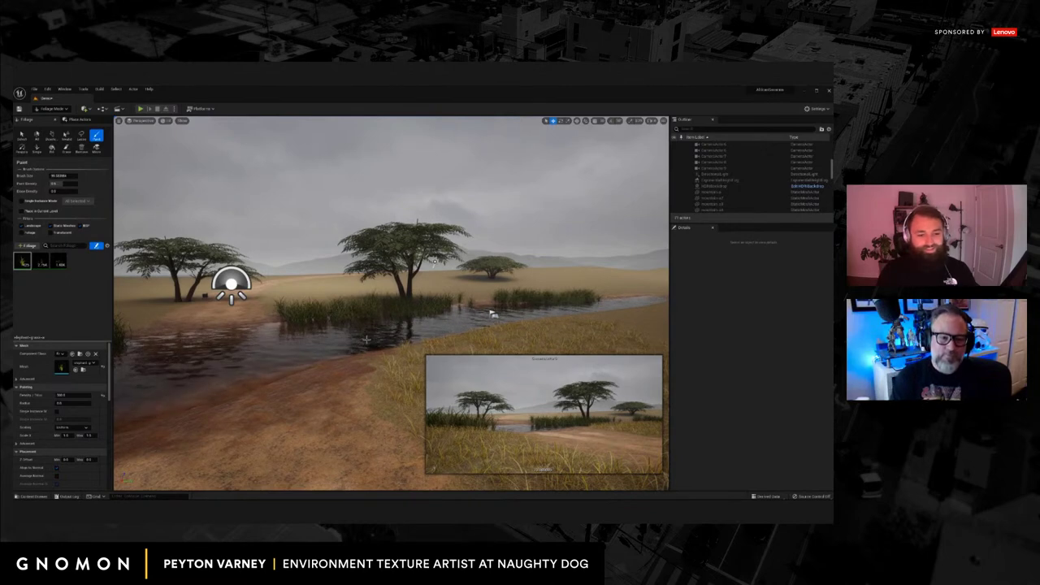
{"action": "mouse_move", "coordinate": [375, 367]}
{"action": "right_mouse_down"}
{"action": "mouse_move", "coordinate": [399, 414]}
{"action": "mouse_move", "coordinate": [382, 393]}
{"action": "mouse_move", "coordinate": [389, 421]}
{"action": "right_mouse_up"}
{"action": "key", "text": "w"}
{"action": "key", "text": "s"}
{"action": "key", "text": "]"}
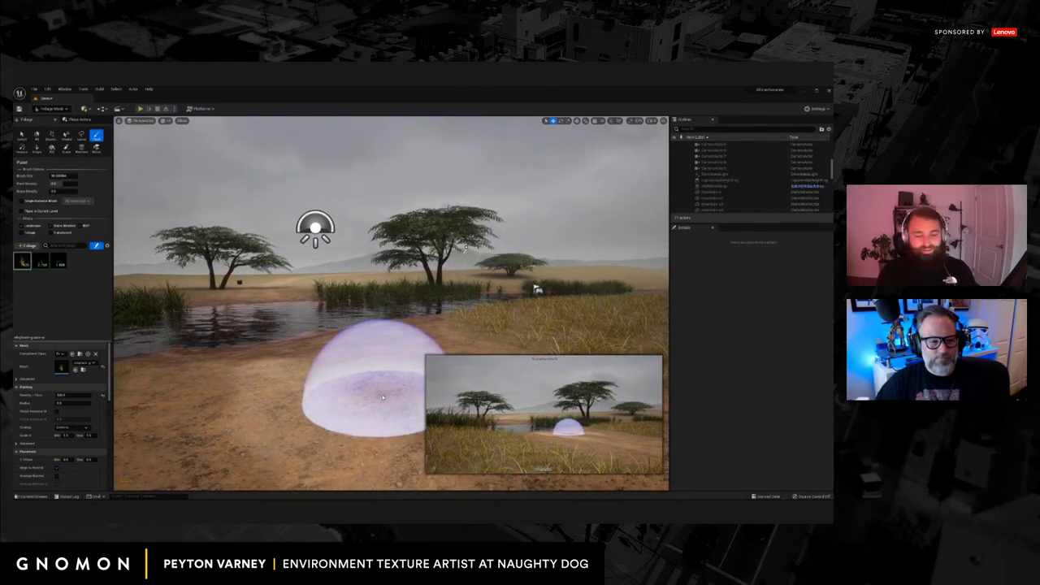
{"action": "key", "text": "]"}
{"action": "key", "text": "s"}
{"action": "mouse_move", "coordinate": [350, 405]}
{"action": "right_mouse_down"}
{"action": "mouse_move", "coordinate": [384, 386]}
{"action": "mouse_move", "coordinate": [349, 370]}
{"action": "right_mouse_up"}
{"action": "key", "text": "e"}
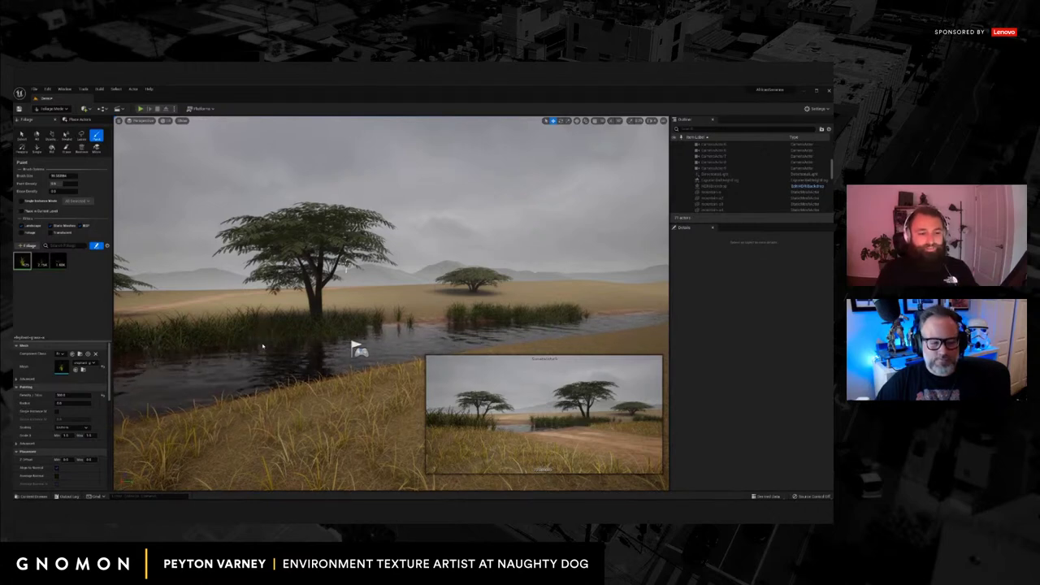
{"action": "mouse_move", "coordinate": [264, 347]}
{"action": "middle_mouse_down"}
{"action": "mouse_move", "coordinate": [140, 330]}
{"action": "mouse_move", "coordinate": [263, 351]}
{"action": "mouse_move", "coordinate": [291, 344]}
{"action": "mouse_move", "coordinate": [322, 371]}
{"action": "mouse_move", "coordinate": [335, 321]}
{"action": "middle_mouse_up"}
{"action": "key", "text": "shift"}
{"action": "left_click_drag", "start_coordinate": [335, 321], "coordinate": [312, 311], "text": "shift"}
{"action": "right_click_drag", "start_coordinate": [346, 313], "coordinate": [346, 324]}
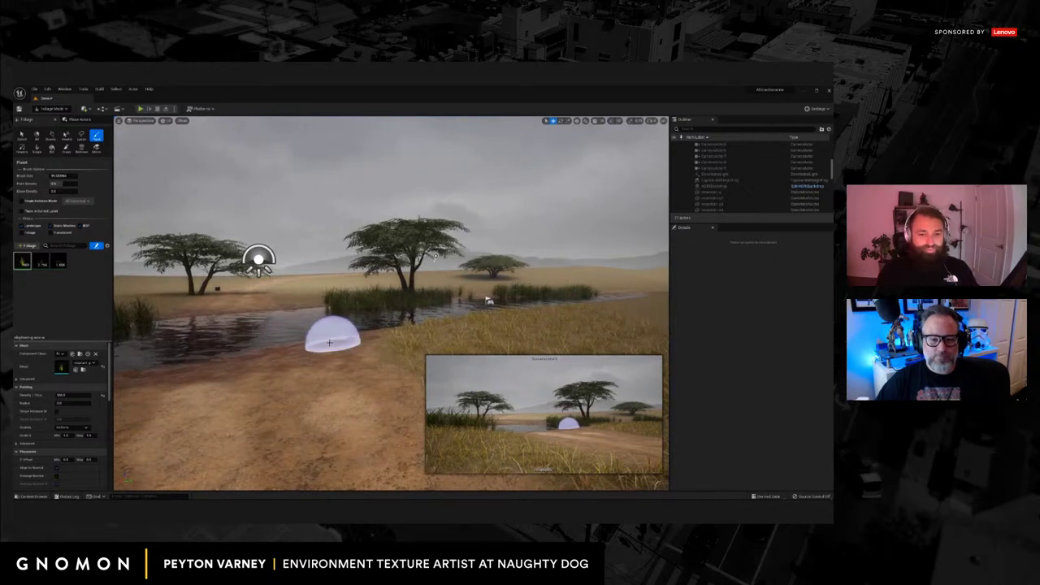
Choose the shorter dry grass foliage and paint it over the far bank between the dirt path and the large acacia.
{"action": "right_click_drag", "start_coordinate": [329, 342], "coordinate": [329, 340]}
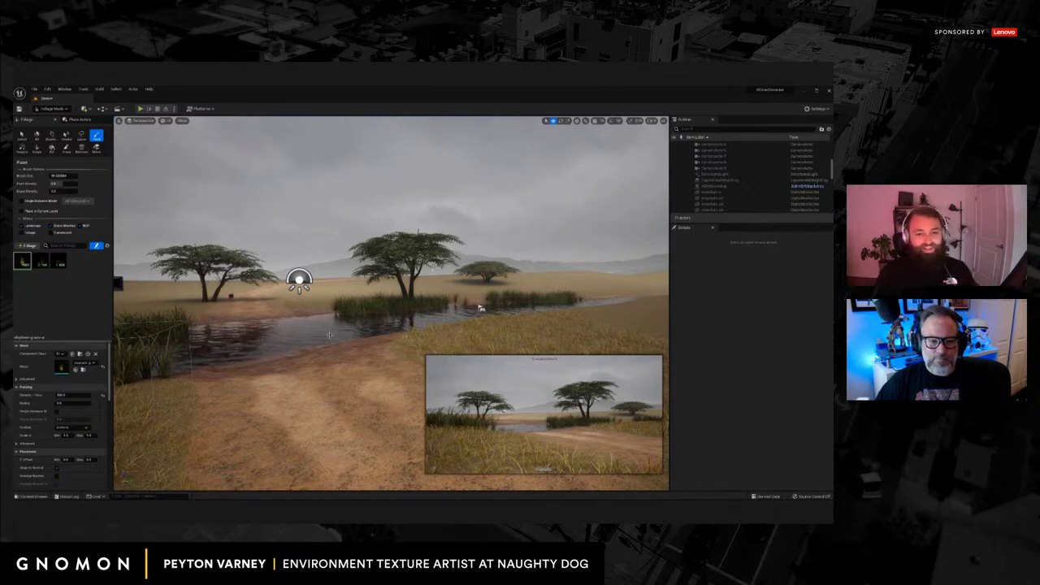
{"action": "mouse_move", "coordinate": [355, 337]}
{"action": "right_mouse_down"}
{"action": "mouse_move", "coordinate": [317, 355]}
{"action": "mouse_move", "coordinate": [371, 345]}
{"action": "right_mouse_up"}
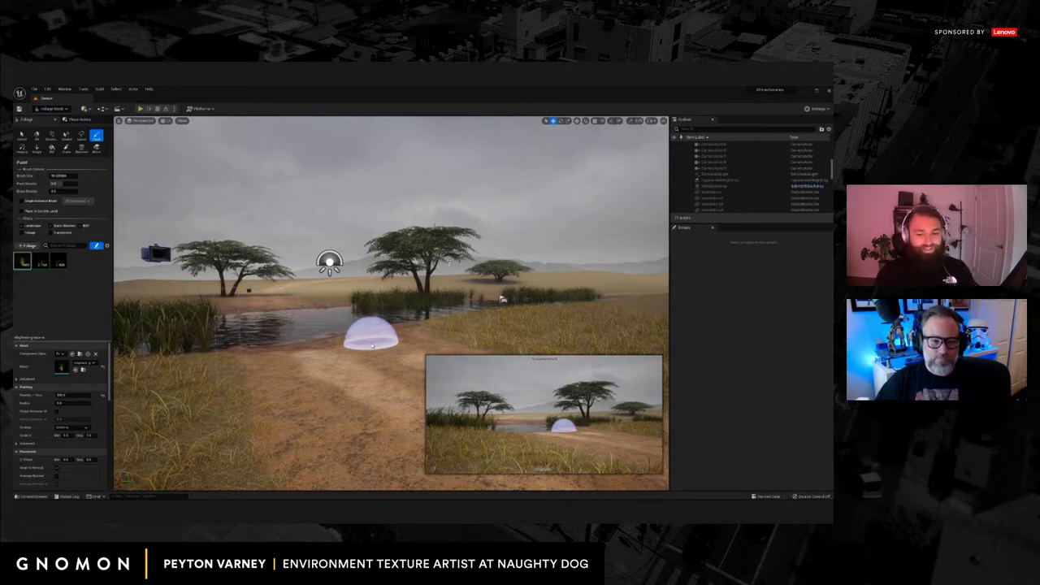
{"action": "right_click_drag", "start_coordinate": [369, 343], "coordinate": [399, 340]}
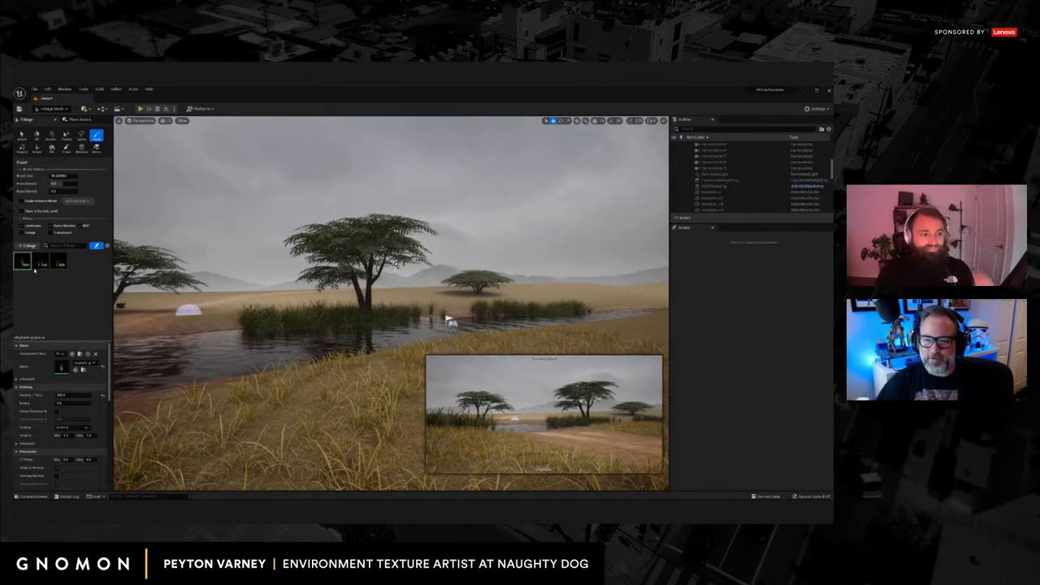
{"action": "right_click_drag", "start_coordinate": [312, 370], "coordinate": [368, 401]}
{"action": "key", "text": "w"}
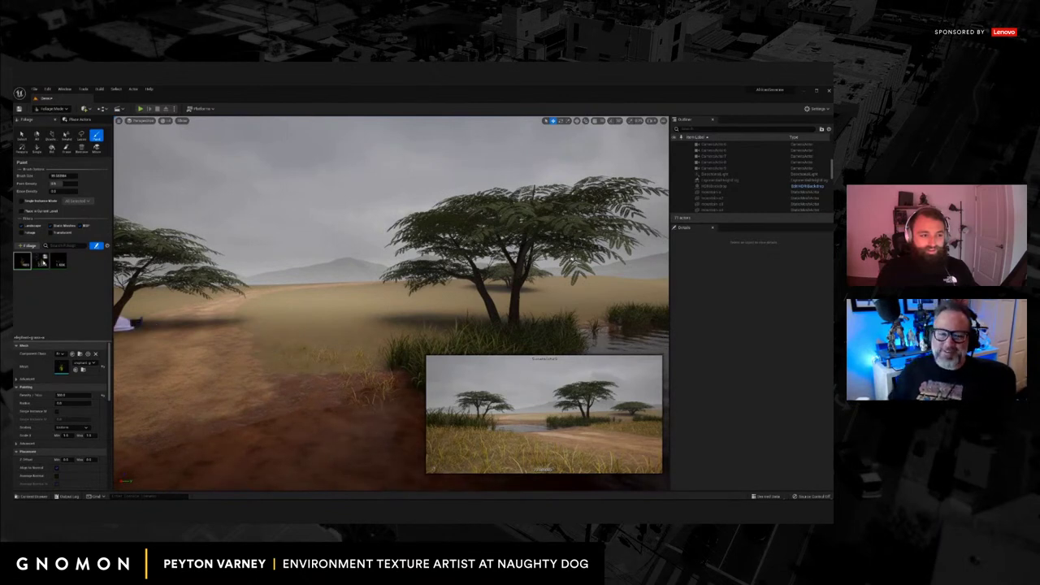
{"action": "left_click", "coordinate": [41, 260]}
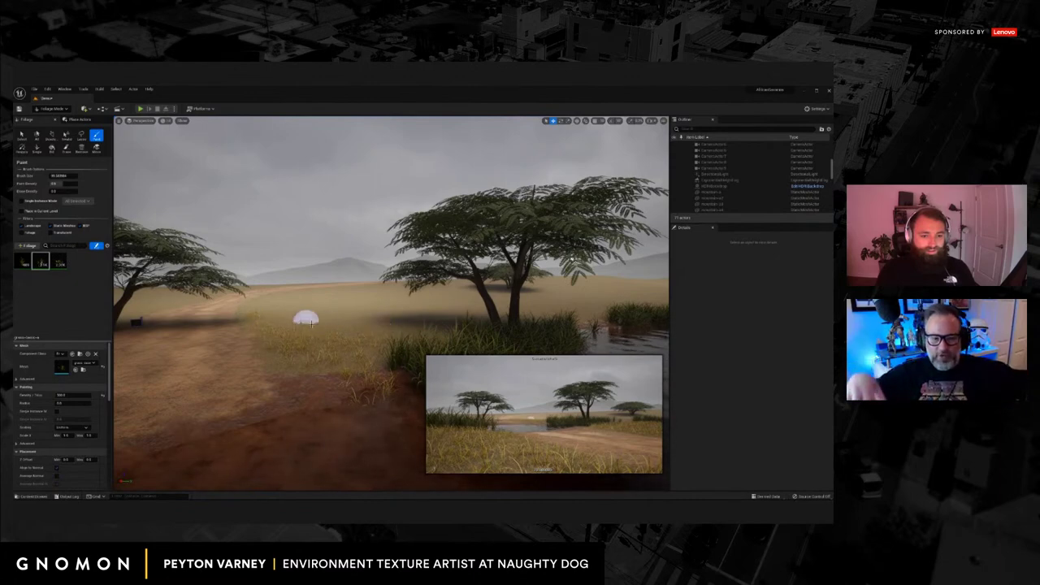
{"action": "right_click_drag", "start_coordinate": [306, 316], "coordinate": [392, 333]}
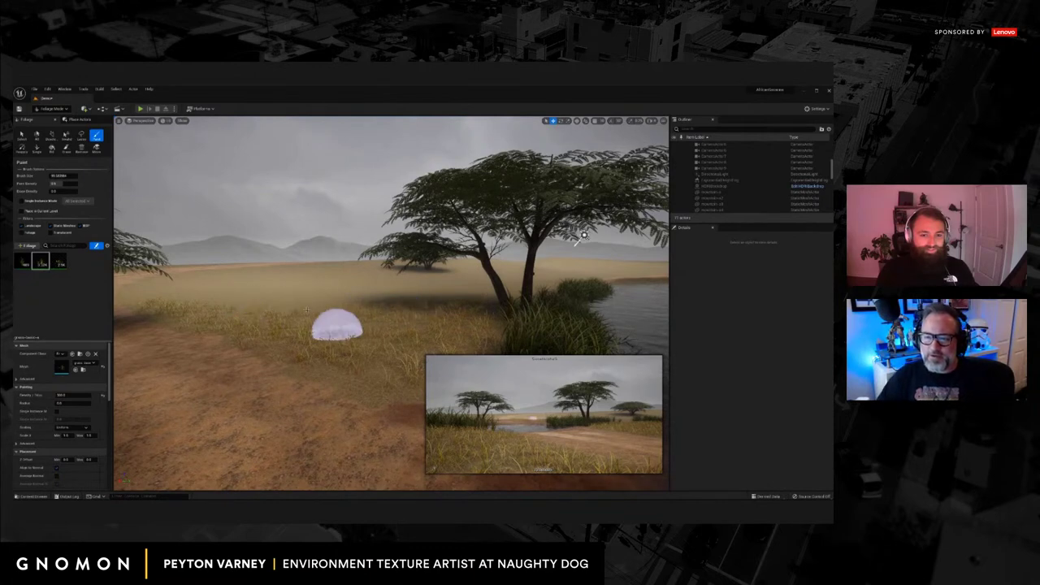
{"action": "right_click_drag", "start_coordinate": [399, 303], "coordinate": [397, 313]}
Switch to Selection mode and select a distant mountain on the horizon.
{"action": "key", "text": "ctrl+space"}
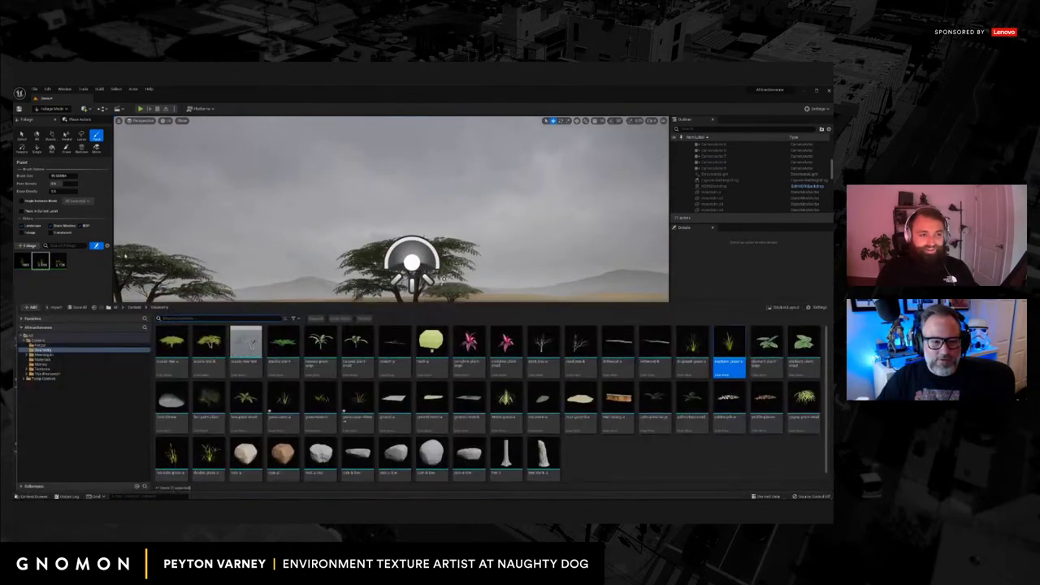
{"action": "left_click", "coordinate": [55, 111]}
{"action": "left_click", "coordinate": [60, 123]}
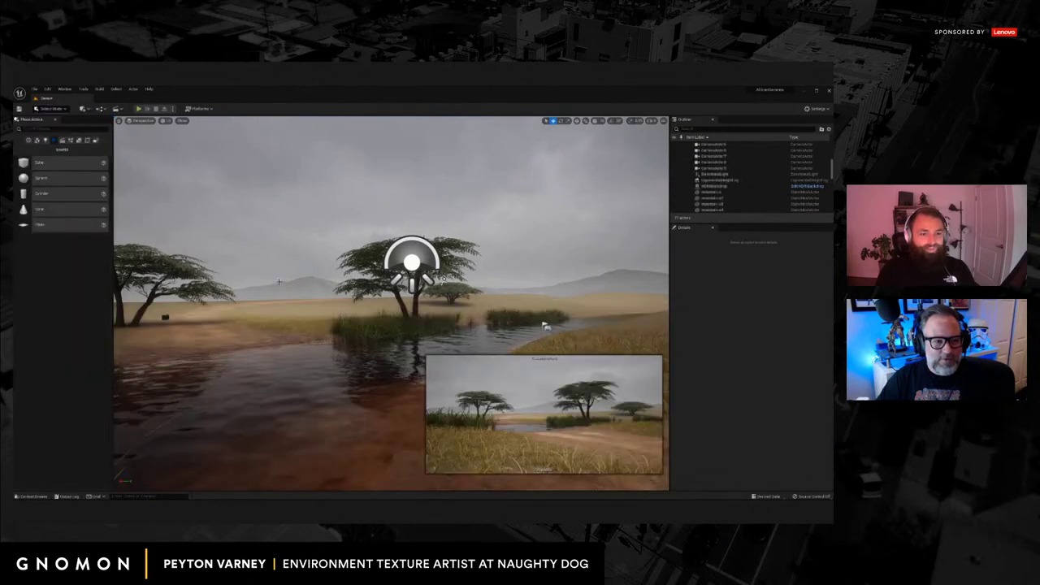
{"action": "right_click_drag", "start_coordinate": [407, 286], "coordinate": [459, 287]}
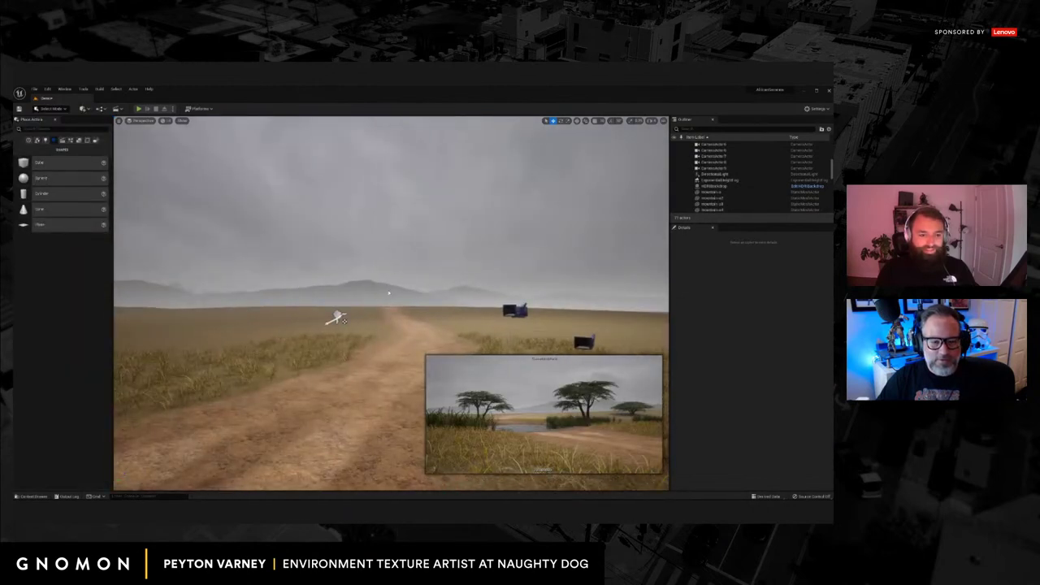
{"action": "mouse_move", "coordinate": [389, 293]}
{"action": "right_mouse_down"}
{"action": "mouse_move", "coordinate": [491, 305]}
{"action": "mouse_move", "coordinate": [395, 305]}
{"action": "right_mouse_up"}
{"action": "left_click", "coordinate": [442, 305]}
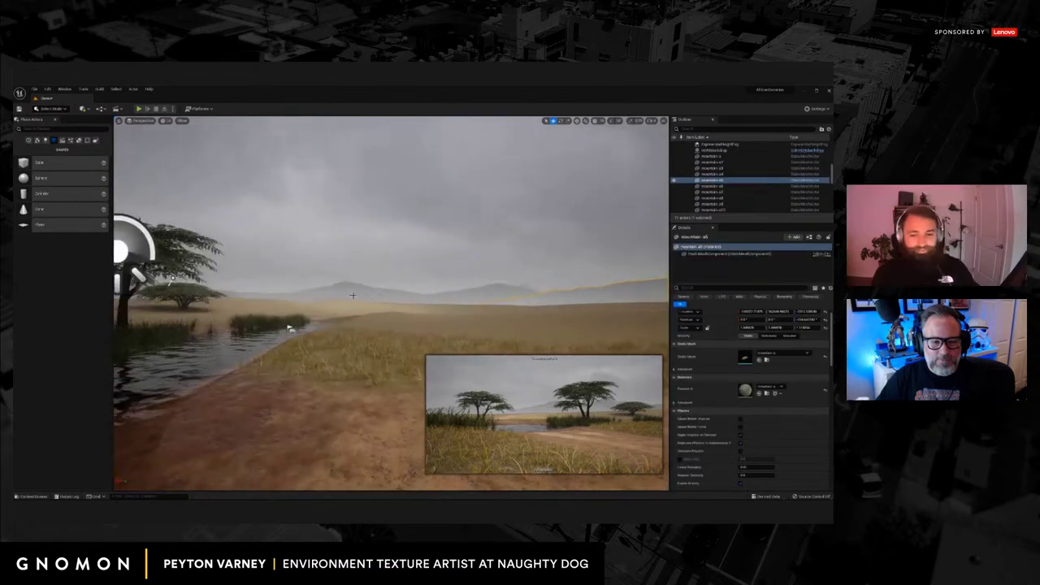
Open the mountain static mesh from the Geometry folder, examine its shape and surface from several sides, and close its editor.
{"action": "key", "text": "ctrl+space"}
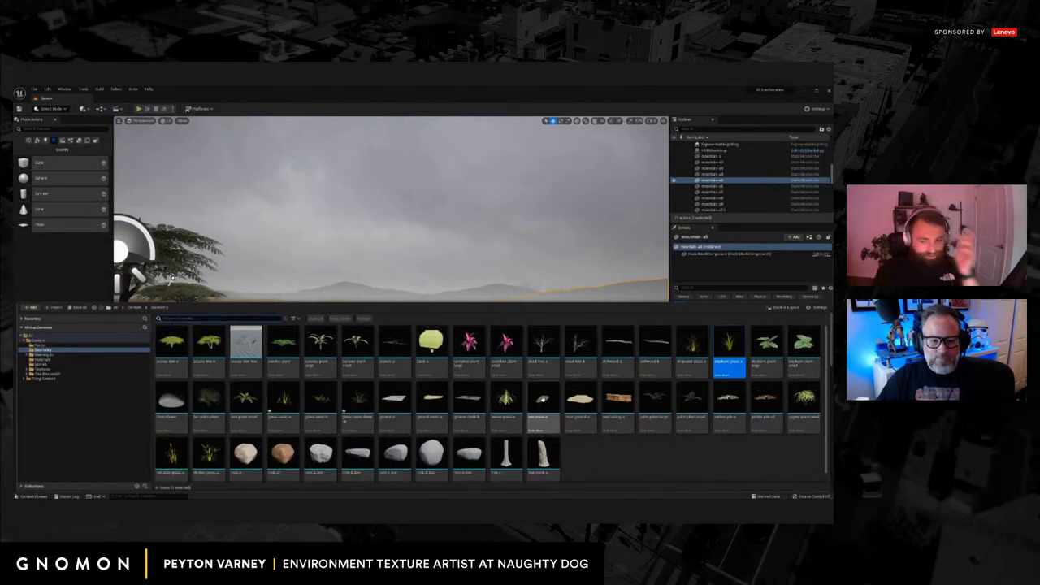
{"action": "double_click", "coordinate": [542, 399]}
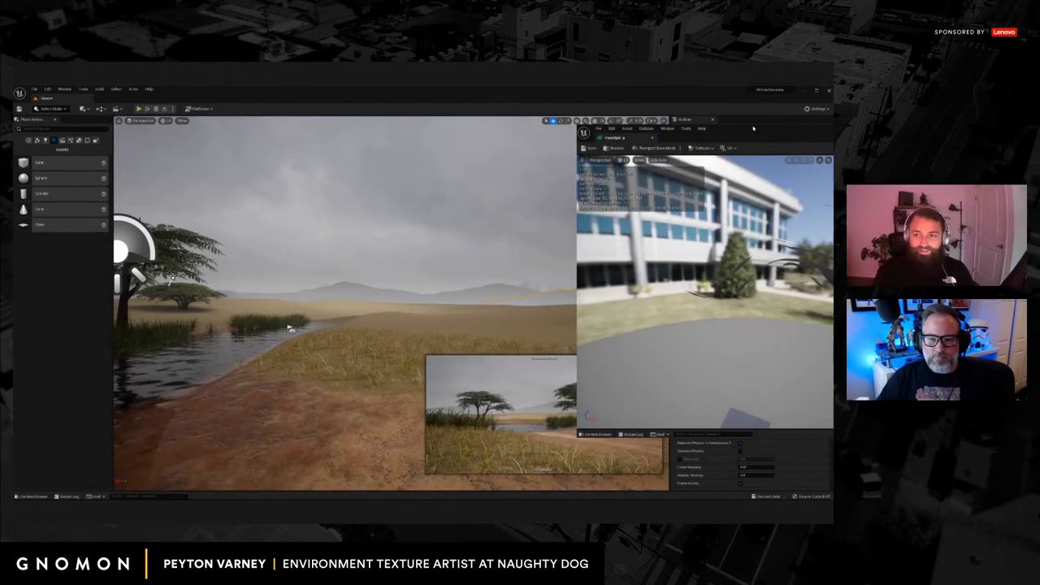
{"action": "left_click_drag", "start_coordinate": [754, 127], "coordinate": [325, 139]}
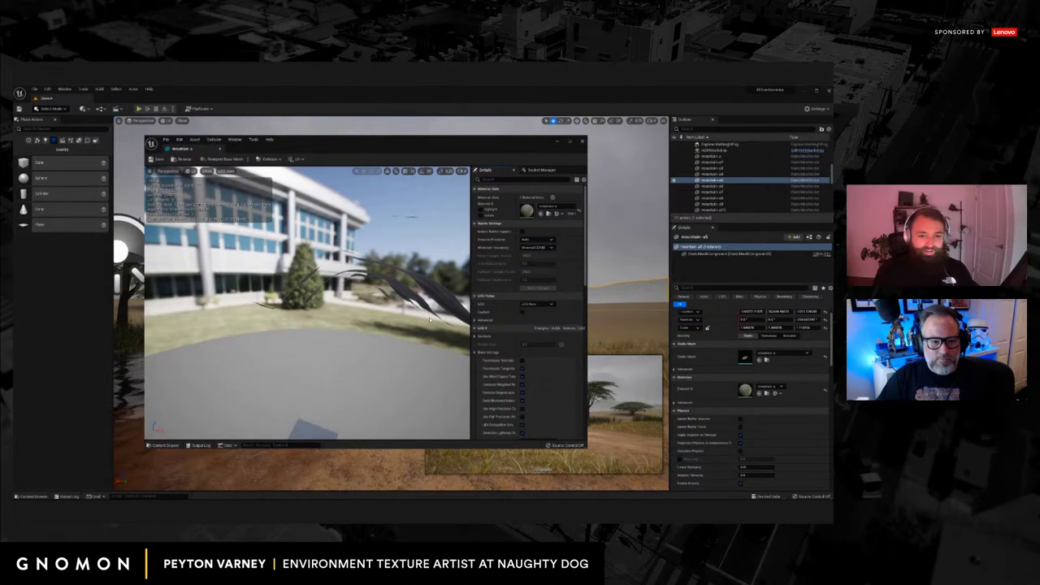
{"action": "scroll", "coordinate": [405, 310], "scroll_direction": "down", "scroll_amount": 2}
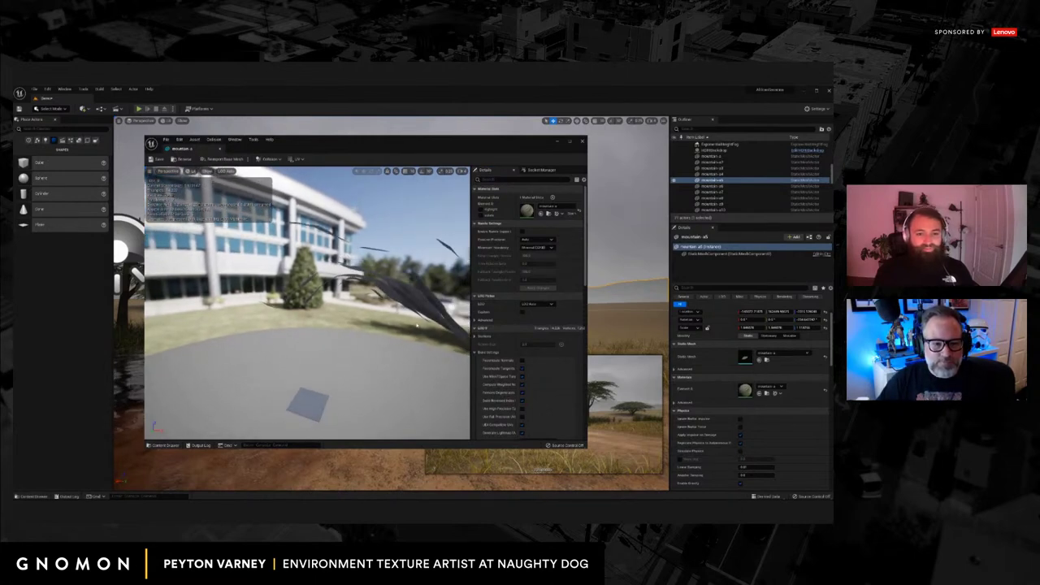
{"action": "scroll", "coordinate": [338, 242], "scroll_direction": "down", "scroll_amount": 5}
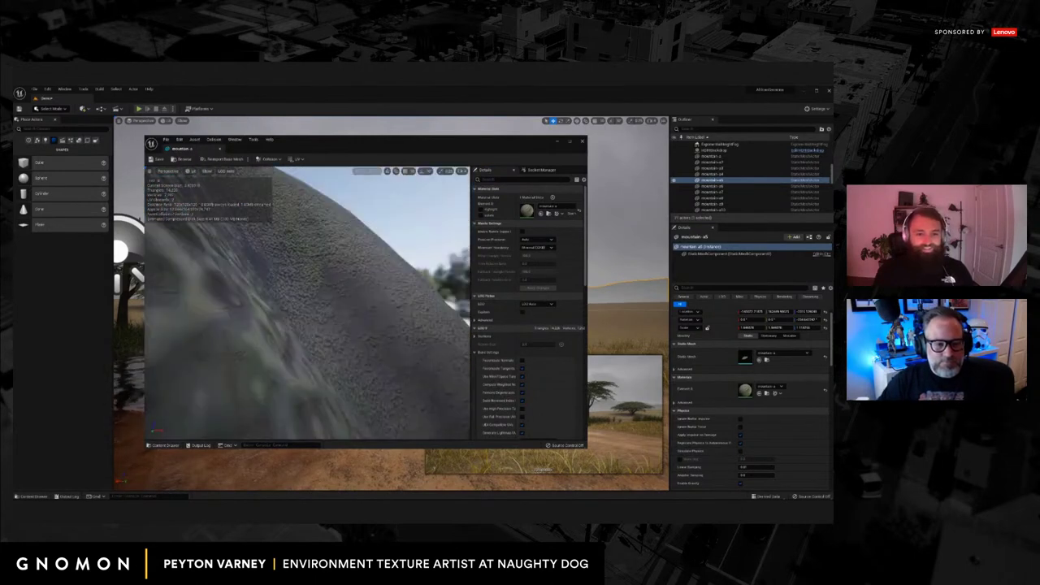
{"action": "right_click_drag", "start_coordinate": [394, 321], "coordinate": [395, 321]}
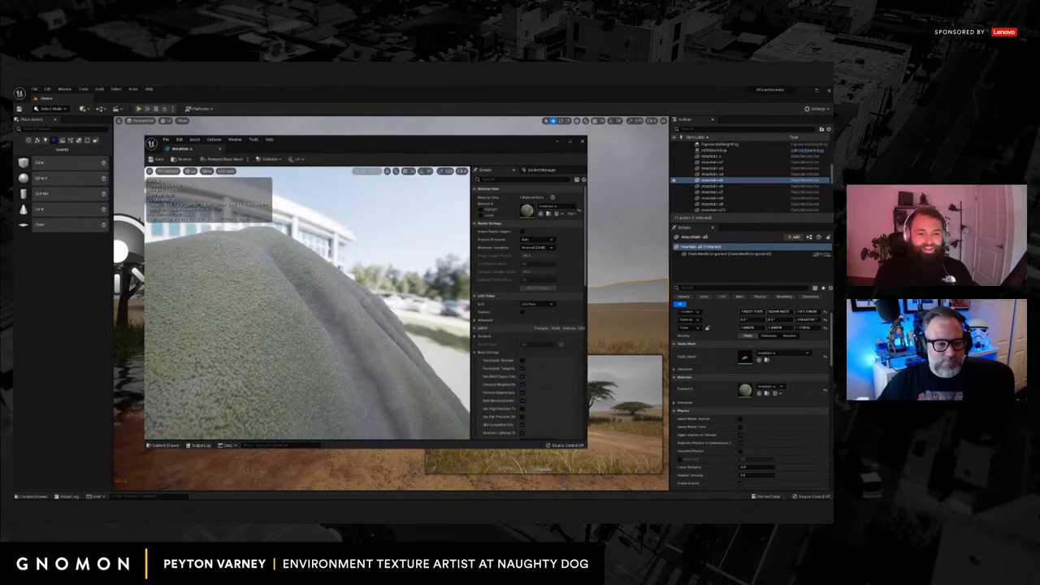
{"action": "mouse_move", "coordinate": [377, 379]}
{"action": "right_mouse_down"}
{"action": "mouse_move", "coordinate": [367, 371]}
{"action": "mouse_move", "coordinate": [376, 378]}
{"action": "right_mouse_up"}
{"action": "right_click_drag", "start_coordinate": [382, 323], "coordinate": [382, 323]}
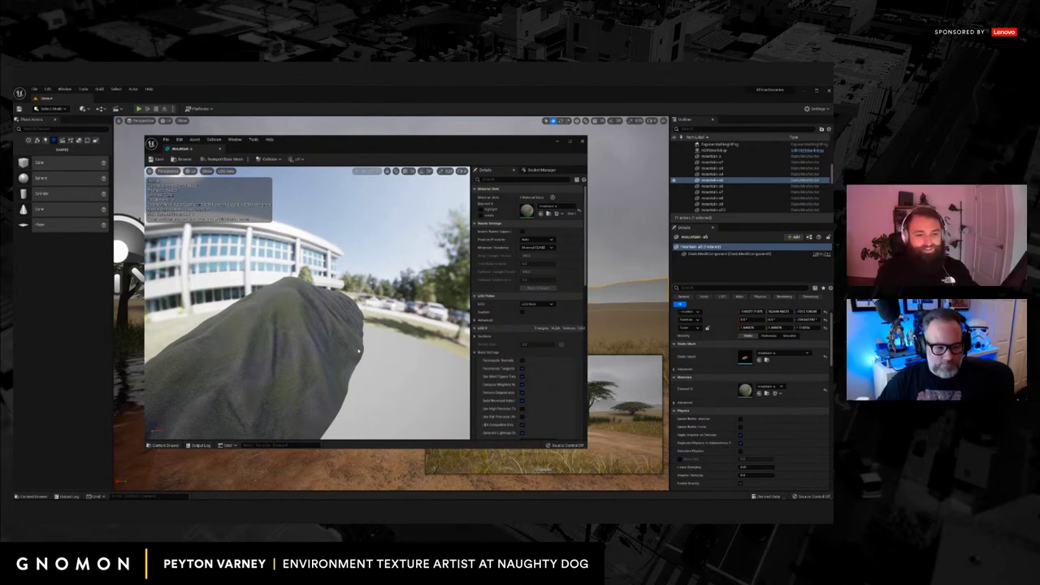
{"action": "left_click_drag", "start_coordinate": [358, 351], "coordinate": [243, 313]}
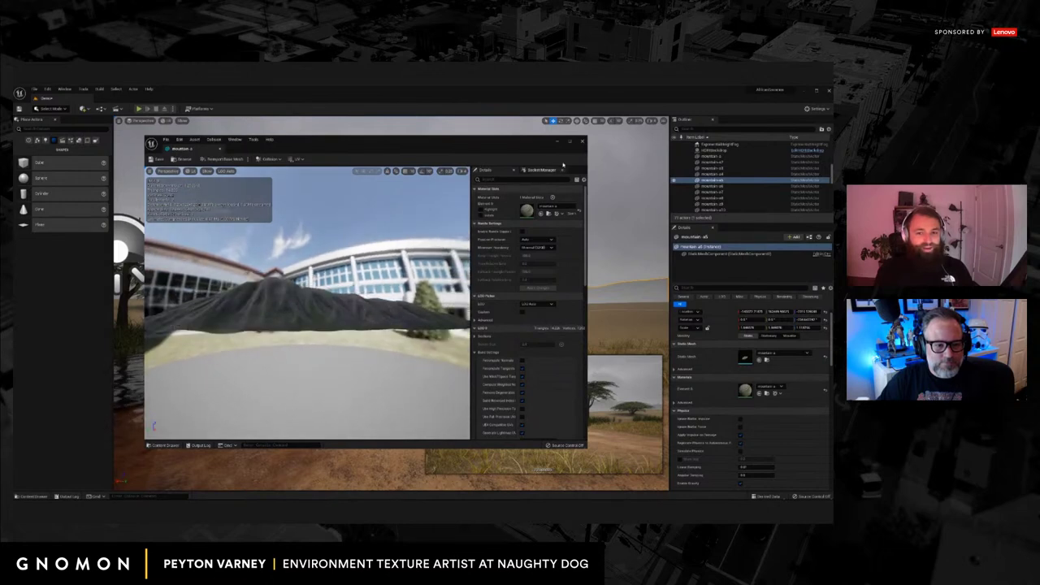
{"action": "left_click", "coordinate": [582, 140]}
Examine the mountain backdrop along the horizon and the whole waterhole scene, with and without the editor icons shown.
{"action": "right_click_drag", "start_coordinate": [376, 293], "coordinate": [320, 286]}
{"action": "key", "text": "g"}
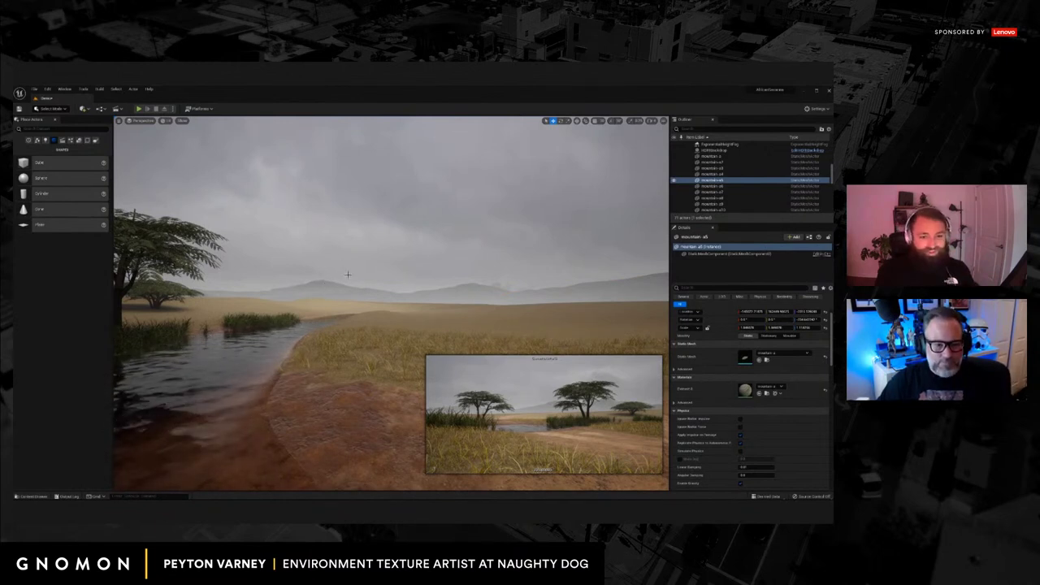
{"action": "key", "text": "w"}
{"action": "right_click_drag", "start_coordinate": [347, 275], "coordinate": [444, 299]}
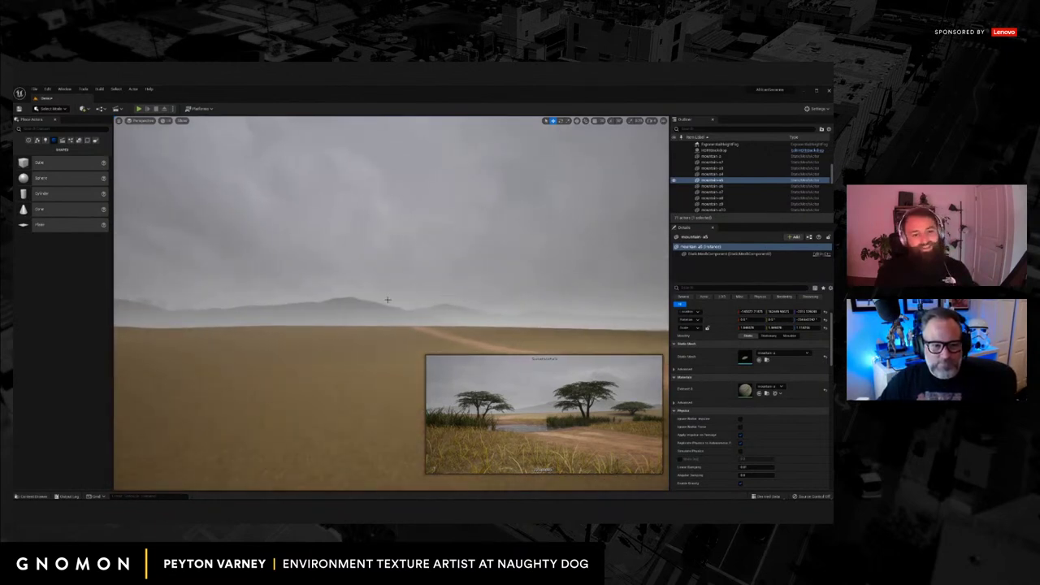
{"action": "left_click_drag", "start_coordinate": [382, 322], "coordinate": [370, 297]}
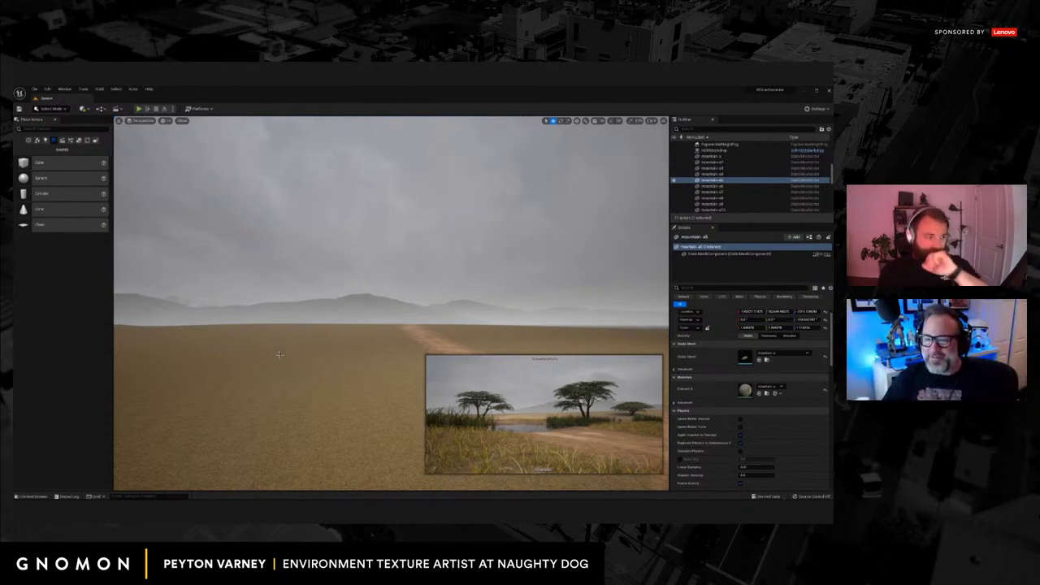
{"action": "right_click_drag", "start_coordinate": [312, 362], "coordinate": [350, 367]}
{"action": "key", "text": "s"}
{"action": "key", "text": "g"}
{"action": "key", "text": "g"}
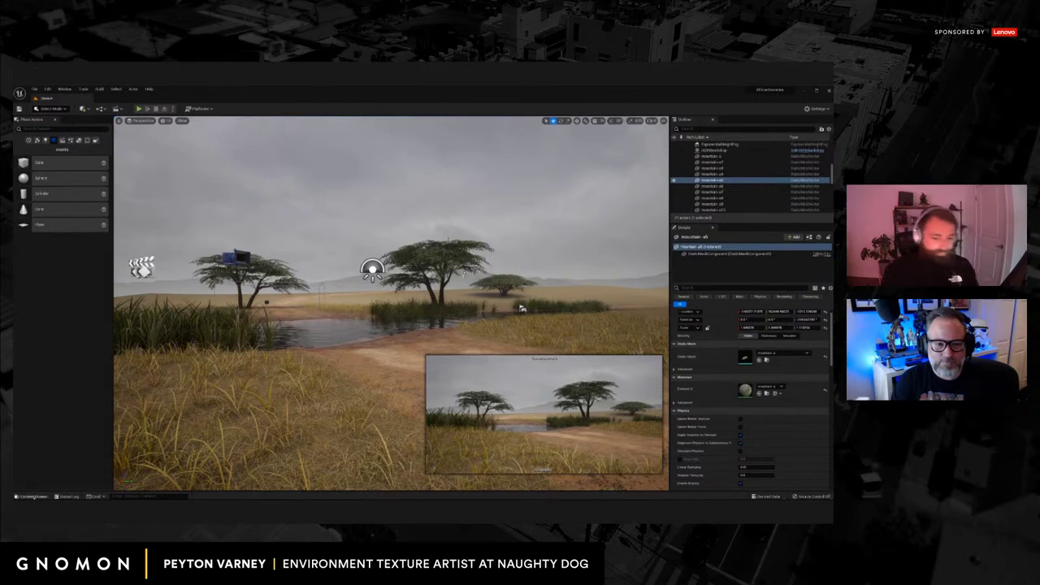
{"action": "left_click", "coordinate": [33, 497]}
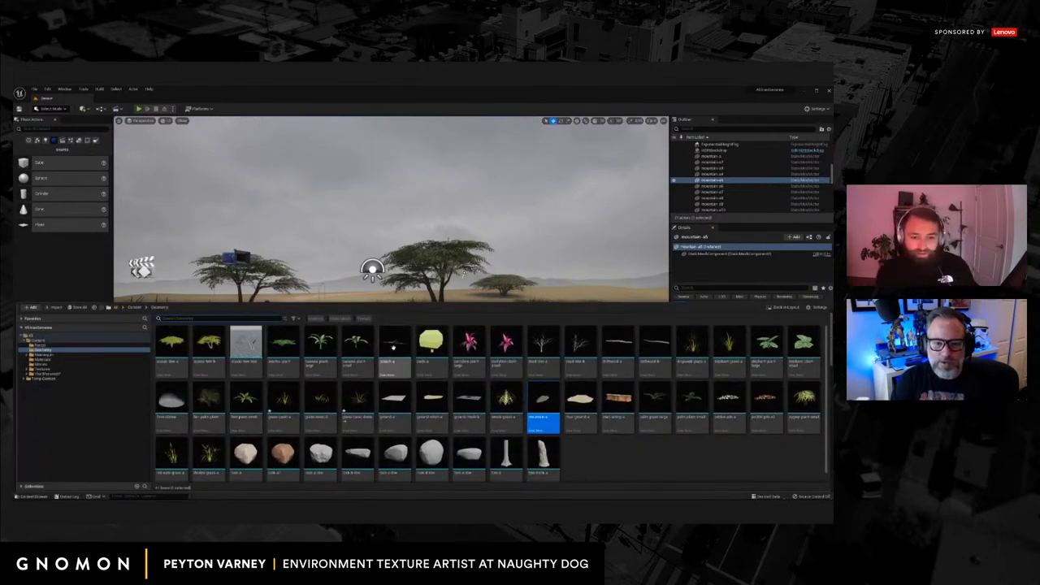
{"action": "right_click_drag", "start_coordinate": [463, 275], "coordinate": [457, 273]}
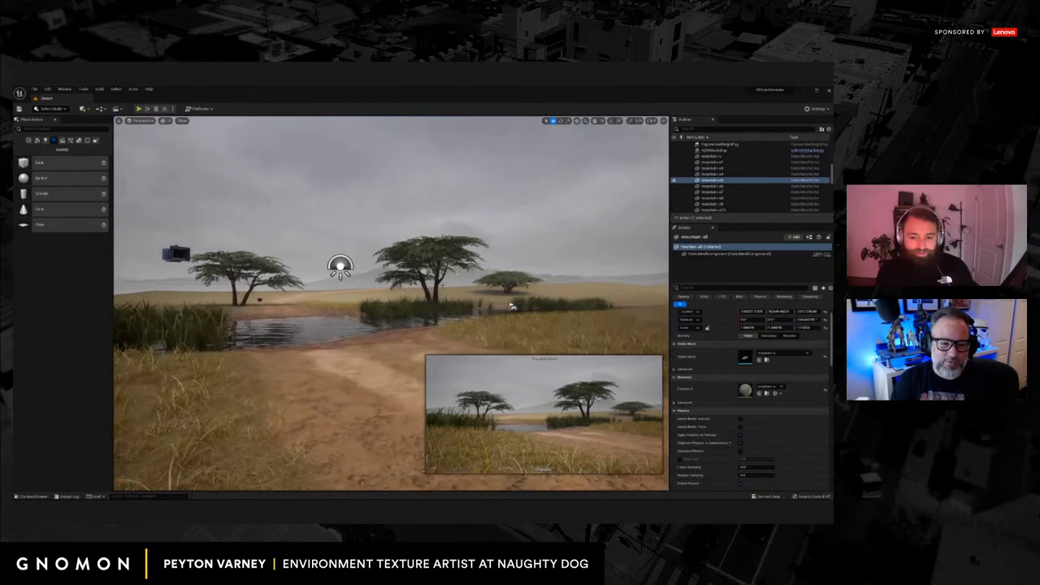
{"action": "left_click", "coordinate": [33, 496]}
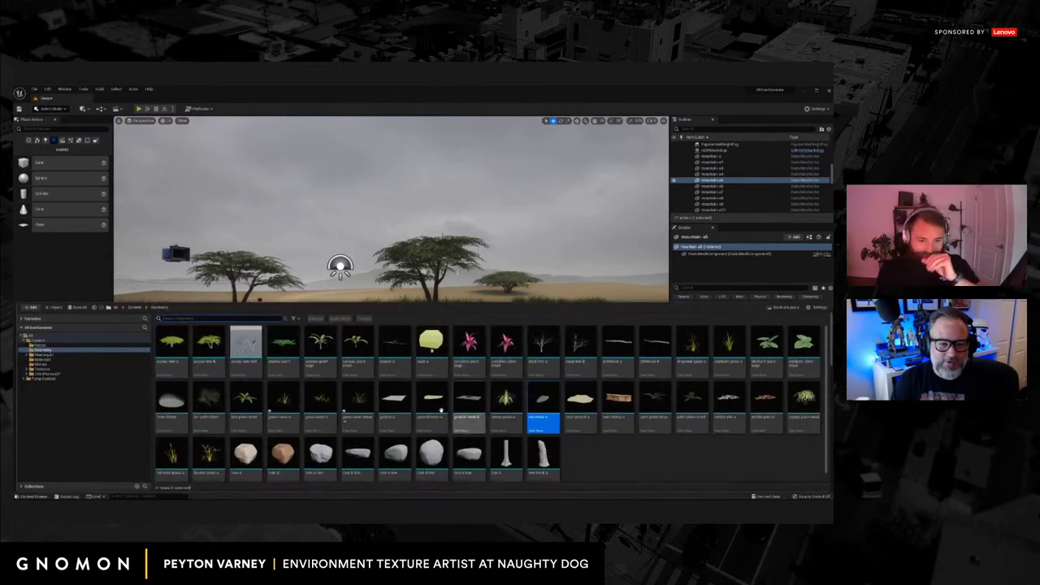
{"action": "left_click", "coordinate": [56, 109]}
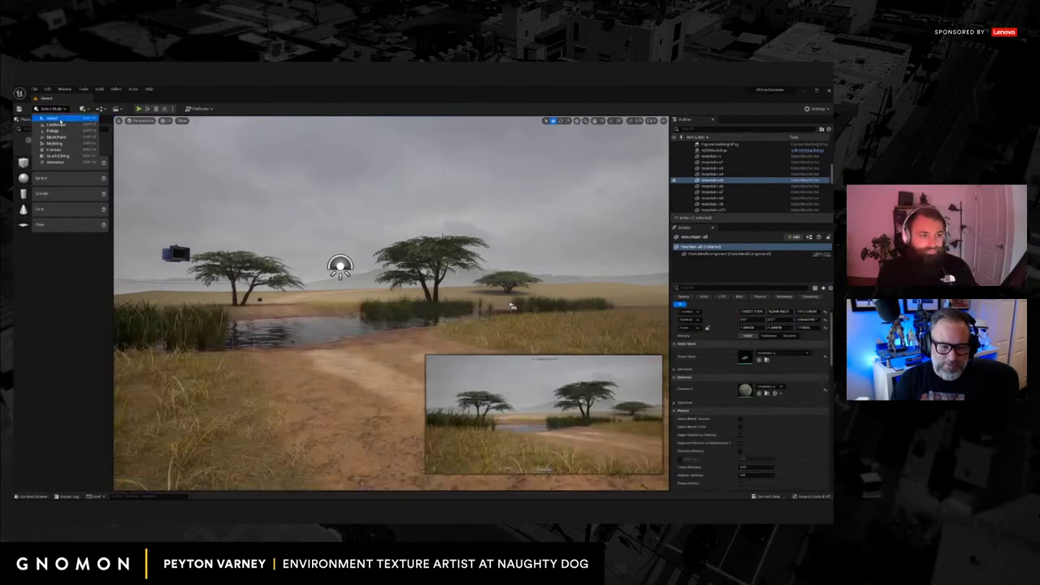
{"action": "left_click", "coordinate": [60, 122]}
Place the pebble pile mesh from the Geometry folder on the dirt path before the waterhole and check it without editor icons.
{"action": "left_click", "coordinate": [40, 497]}
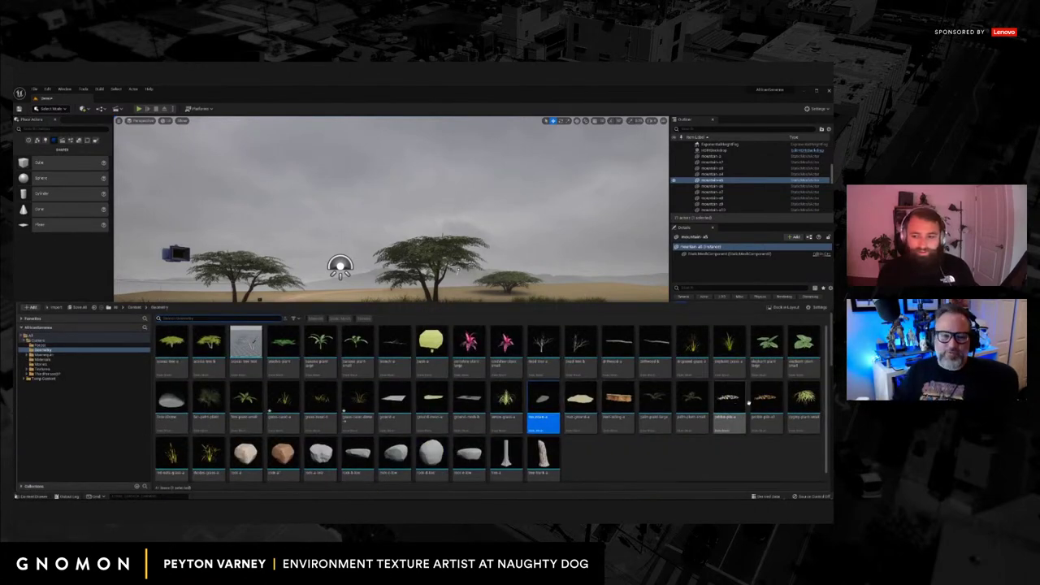
{"action": "left_click", "coordinate": [557, 258]}
{"action": "left_click_drag", "start_coordinate": [388, 370], "coordinate": [333, 392]}
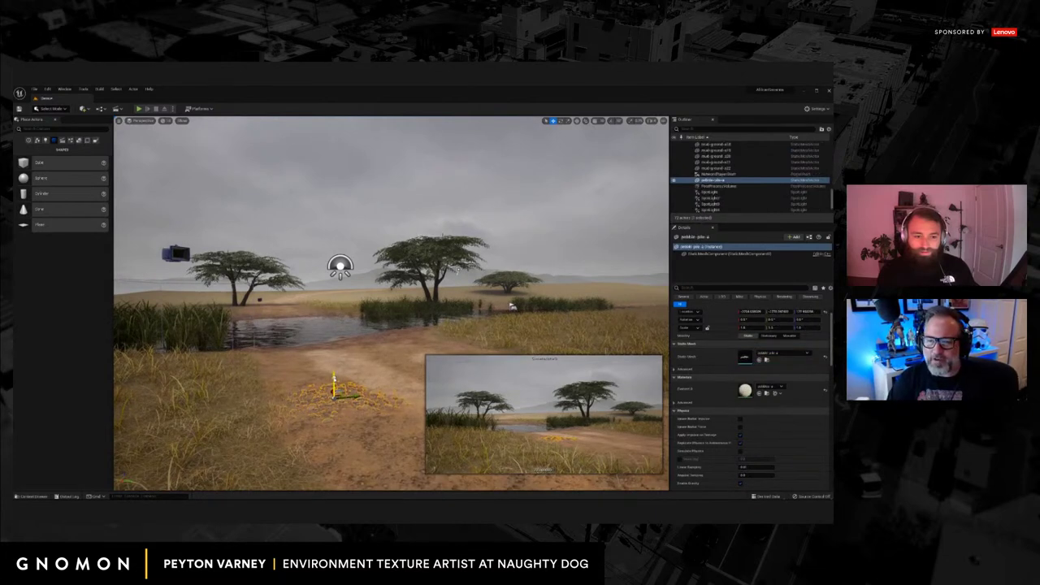
{"action": "key", "text": "g"}
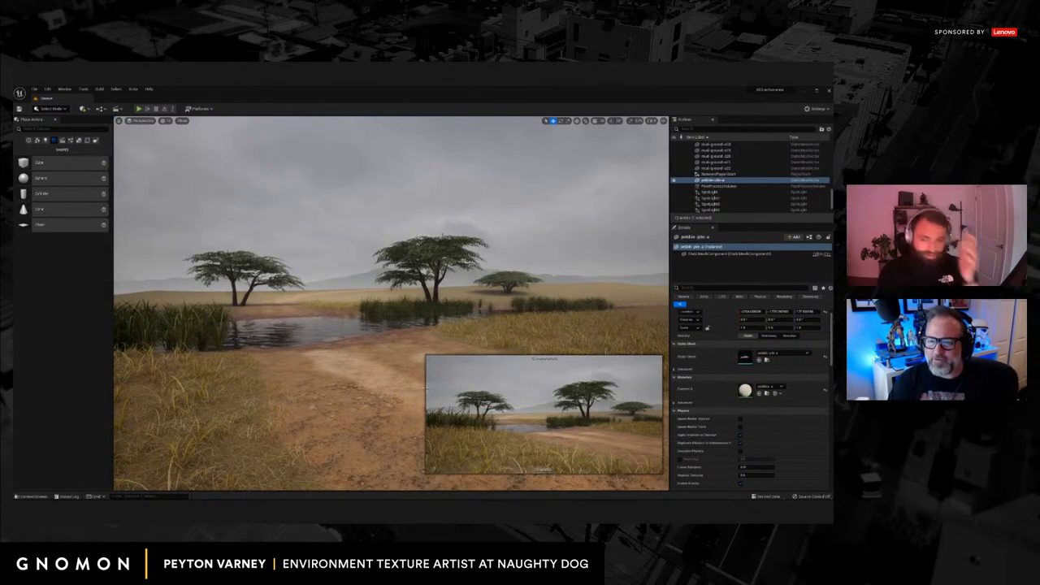
Search the Outliner for lighting and open the African Savanna level from the Content folder.
{"action": "scroll", "coordinate": [738, 171], "scroll_direction": "up", "scroll_amount": 5}
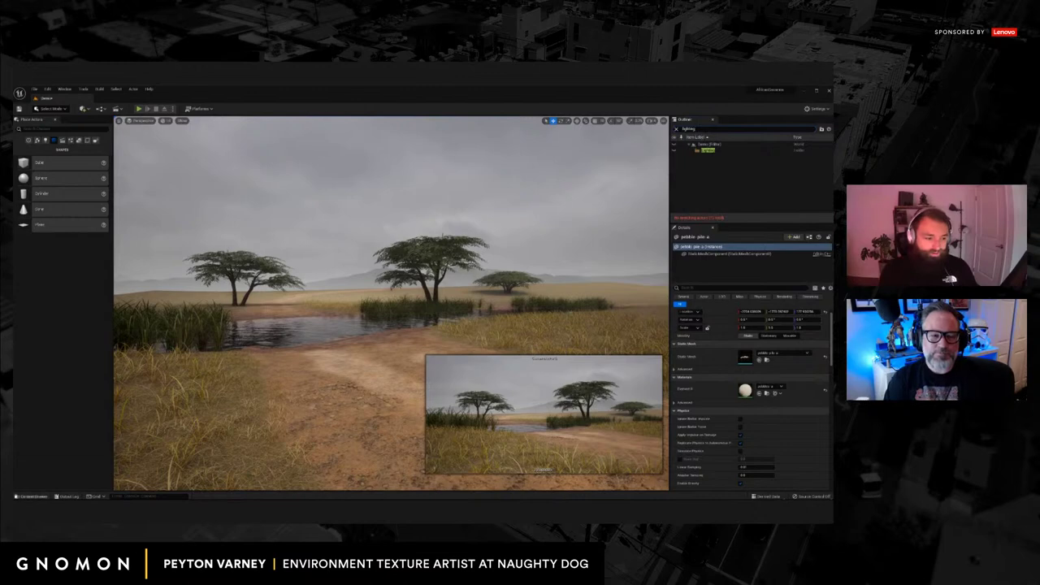
{"action": "key", "text": "ctrl+space"}
{"action": "left_click", "coordinate": [135, 308]}
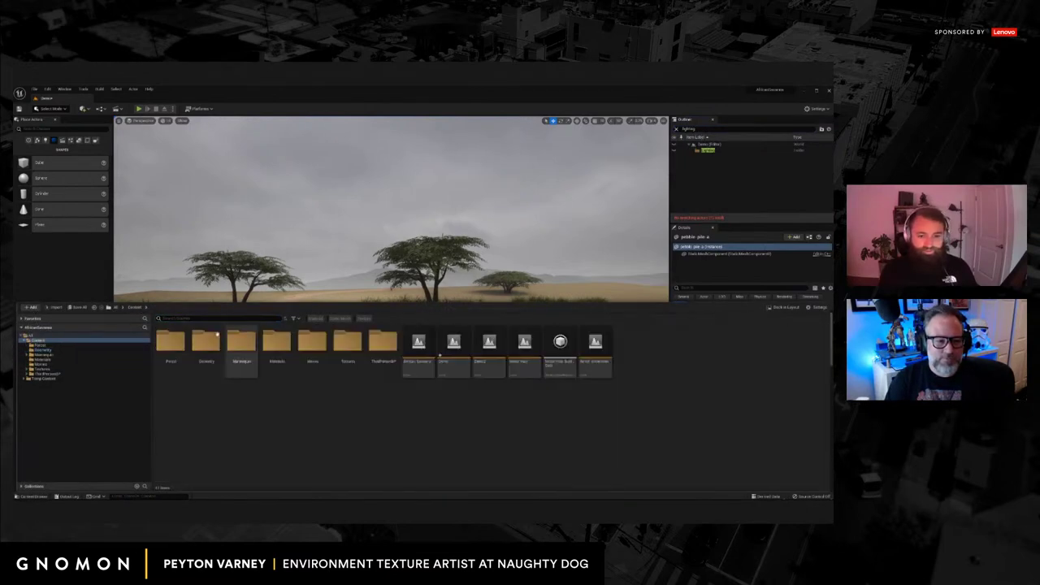
{"action": "double_click", "coordinate": [420, 345]}
{"action": "left_click", "coordinate": [350, 364]}
{"action": "left_click", "coordinate": [351, 364]}
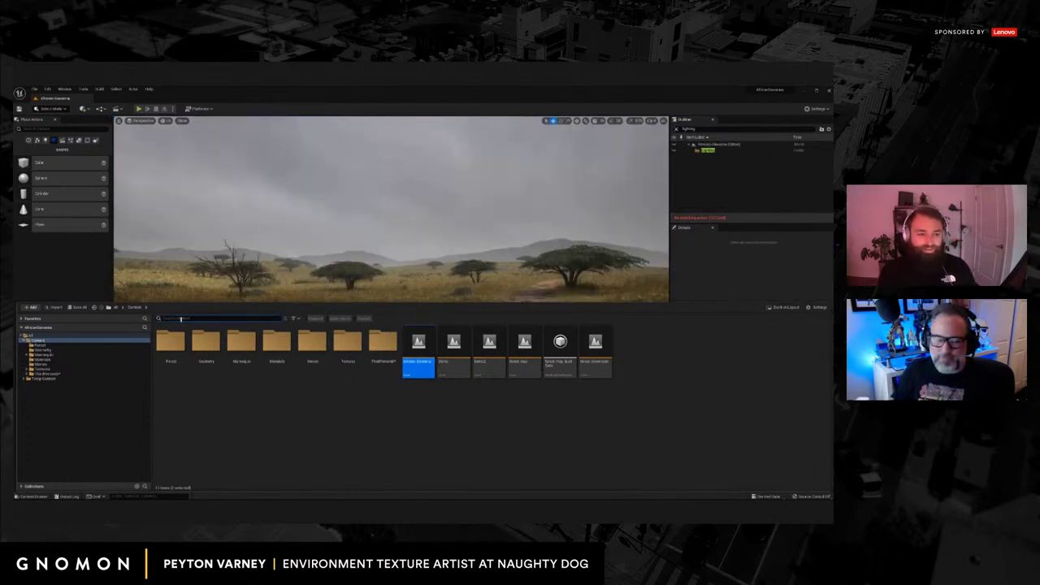
{"action": "left_click", "coordinate": [32, 495]}
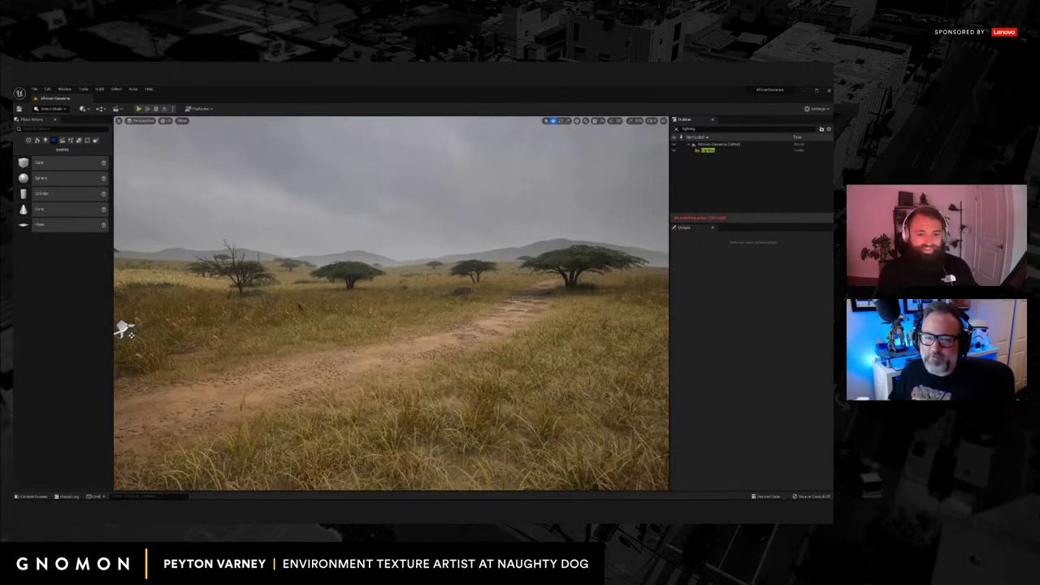
Filter the Outliner to directional lights and toggle the Light Source's visibility to compare its effect on the savanna.
{"action": "right_click_drag", "start_coordinate": [456, 340], "coordinate": [508, 371]}
{"action": "mouse_move", "coordinate": [395, 368]}
{"action": "right_mouse_down"}
{"action": "mouse_move", "coordinate": [372, 369]}
{"action": "mouse_move", "coordinate": [402, 375]}
{"action": "right_mouse_up"}
{"action": "right_click_drag", "start_coordinate": [159, 349], "coordinate": [195, 362]}
{"action": "left_click", "coordinate": [676, 129]}
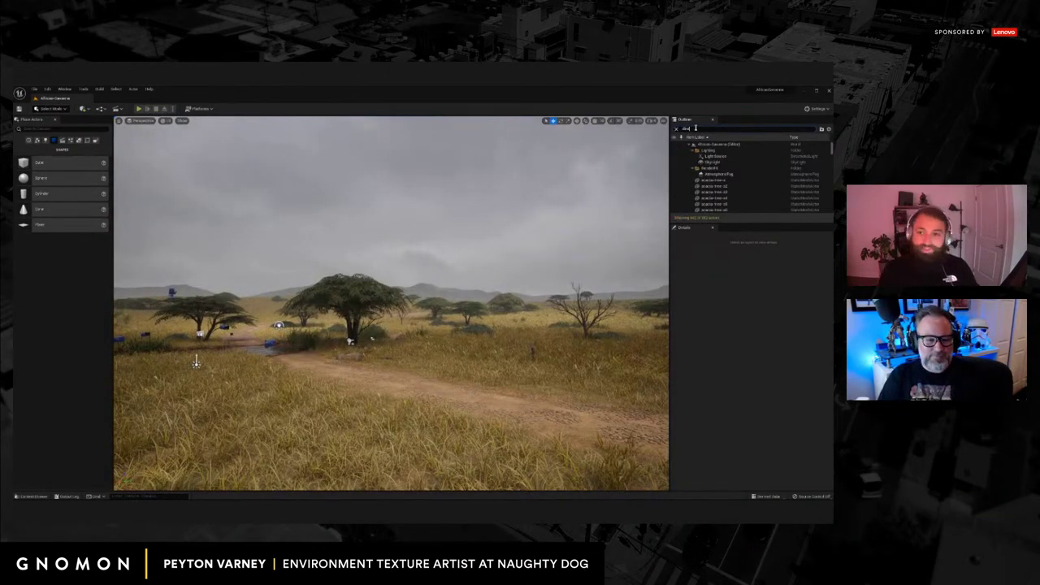
{"action": "type", "text": "dir"}
{"action": "left_click", "coordinate": [676, 156]}
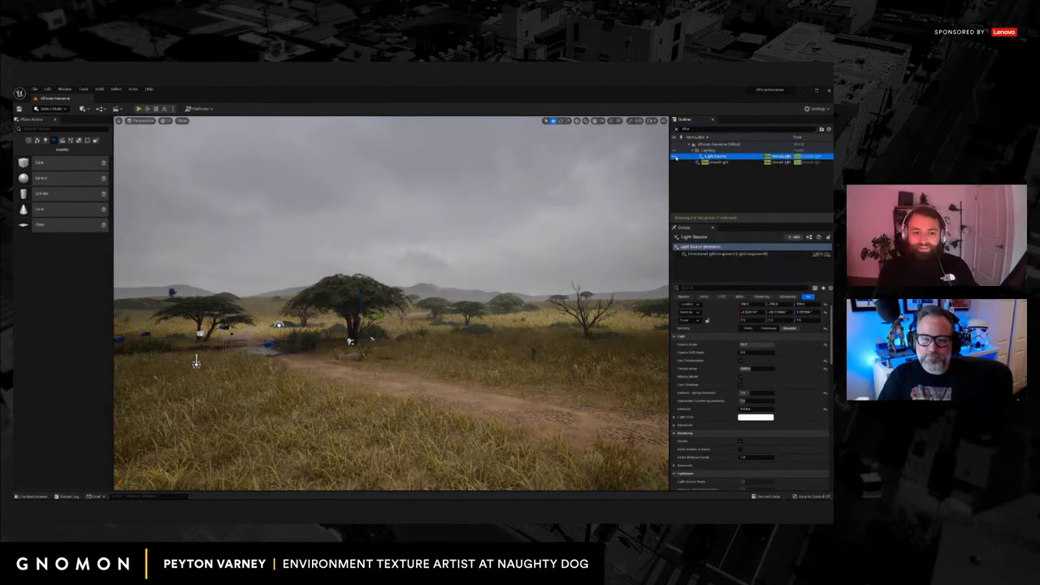
{"action": "left_click", "coordinate": [675, 157]}
{"action": "left_click", "coordinate": [675, 156]}
{"action": "left_click", "coordinate": [675, 156]}
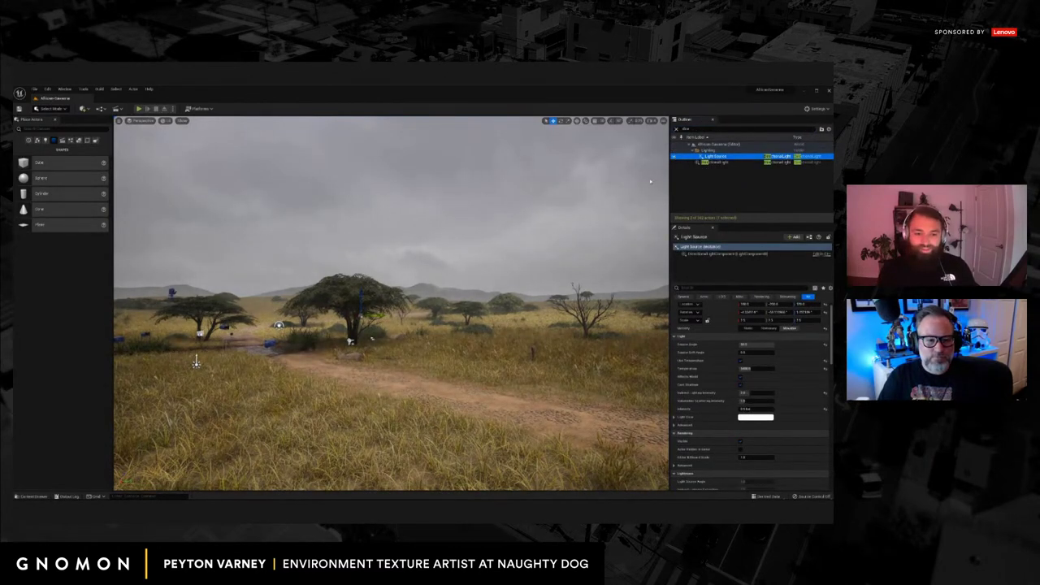
Clear the Outliner filter, inspect the SkyLight, and compare the acacias and path with the Light Source shown and hidden.
{"action": "key", "text": "w"}
{"action": "right_click_drag", "start_coordinate": [650, 181], "coordinate": [641, 197]}
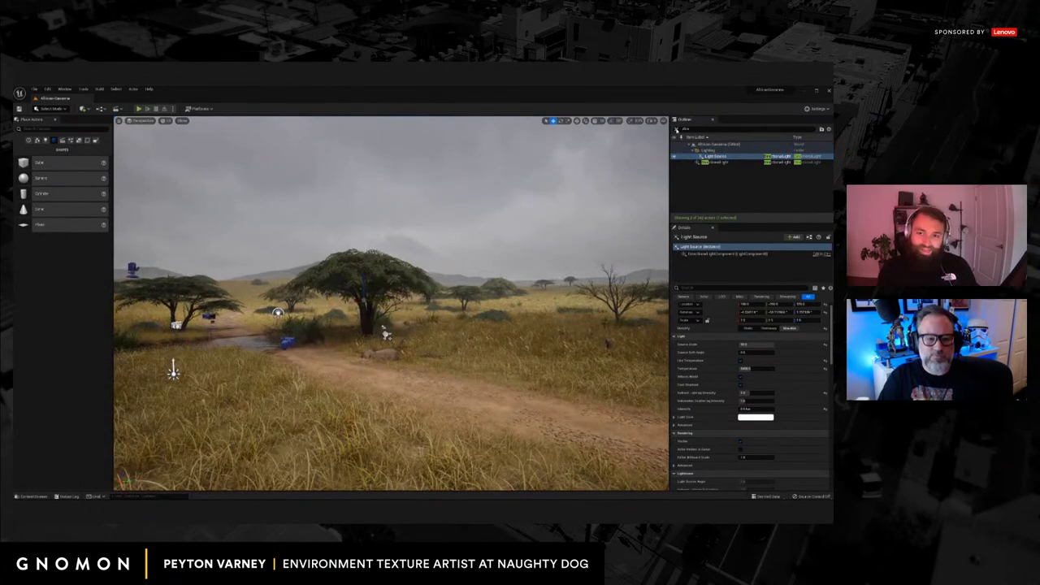
{"action": "left_click", "coordinate": [676, 129]}
{"action": "middle_click_drag", "start_coordinate": [519, 281], "coordinate": [519, 274]}
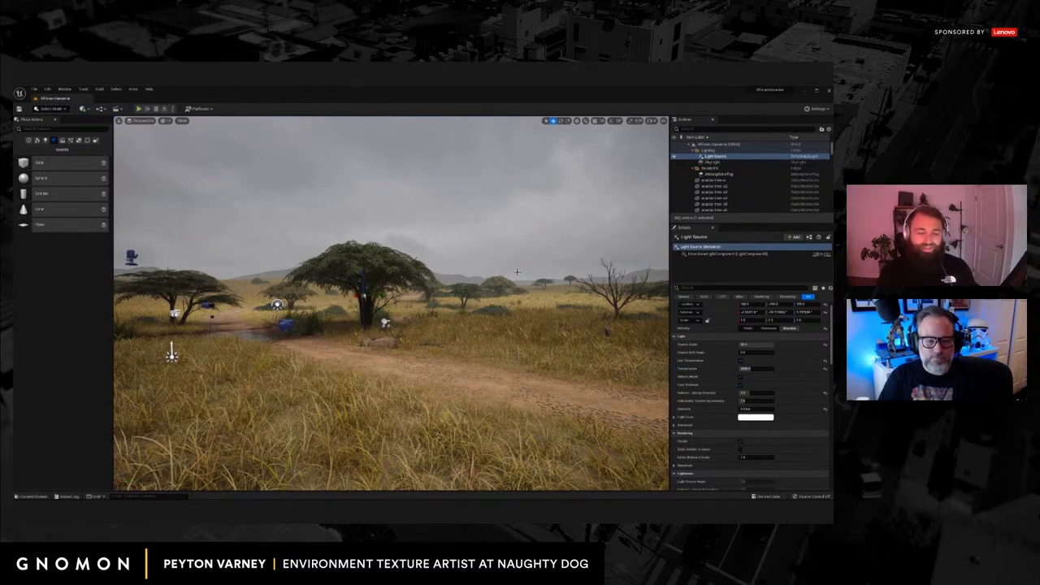
{"action": "left_click", "coordinate": [676, 162]}
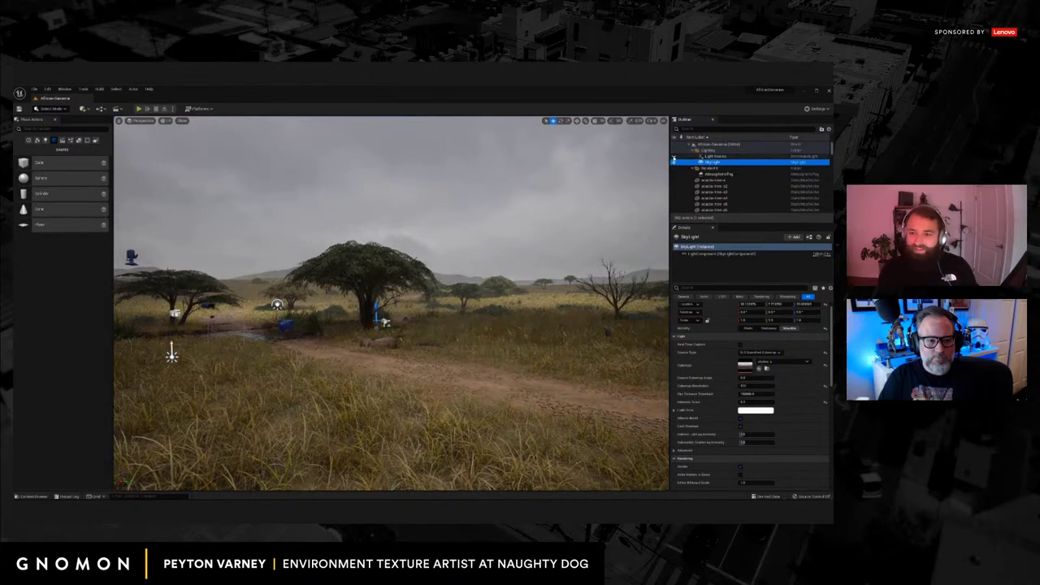
{"action": "left_click", "coordinate": [676, 155]}
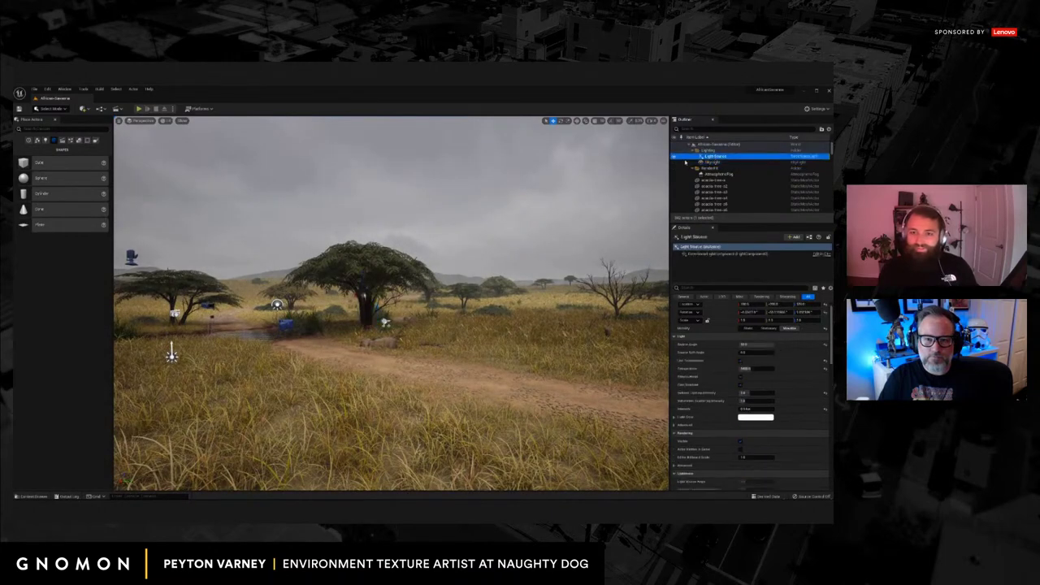
{"action": "key", "text": "w"}
{"action": "right_click_drag", "start_coordinate": [600, 196], "coordinate": [557, 199]}
{"action": "left_click", "coordinate": [674, 157]}
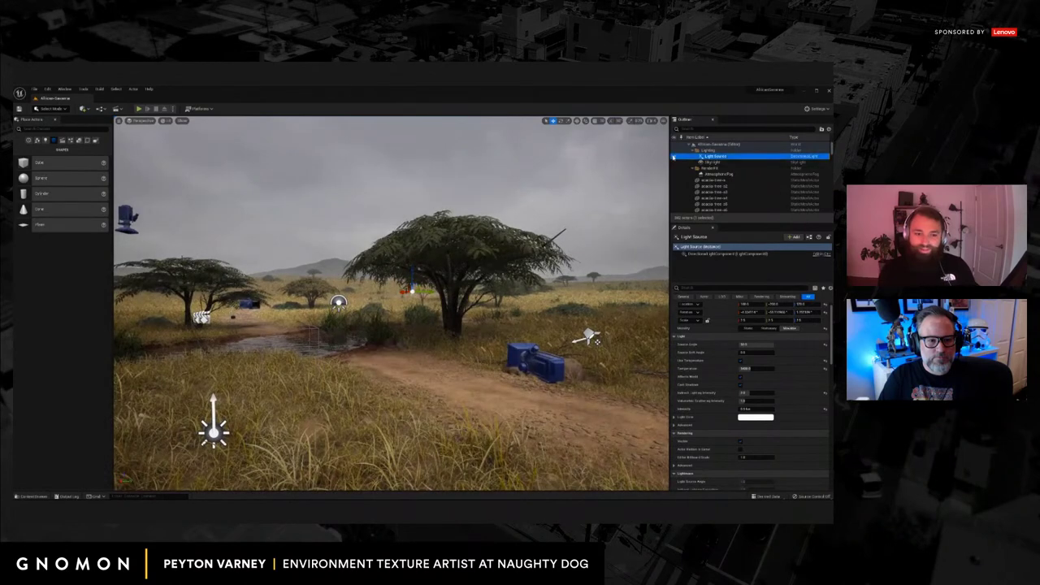
{"action": "left_click", "coordinate": [674, 157]}
{"action": "left_click", "coordinate": [674, 157]}
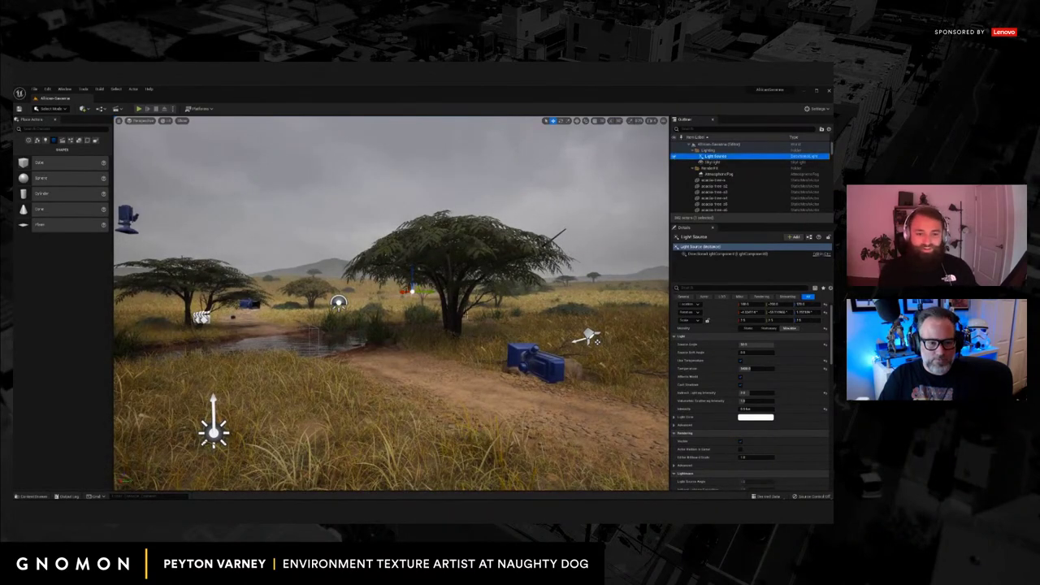
Select a spotlight above the savanna and examine its light cone and the ground it covers, with and without editor icons.
{"action": "key", "text": "s"}
{"action": "right_click_drag", "start_coordinate": [572, 272], "coordinate": [581, 272]}
{"action": "key", "text": "g"}
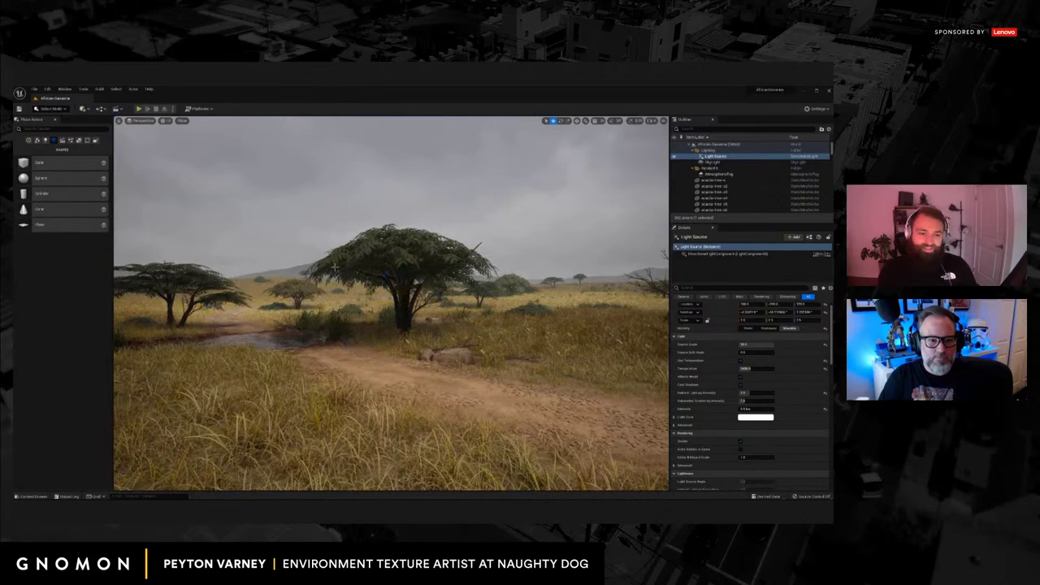
{"action": "key", "text": "e"}
{"action": "right_click_drag", "start_coordinate": [439, 334], "coordinate": [397, 232]}
{"action": "key", "text": "w"}
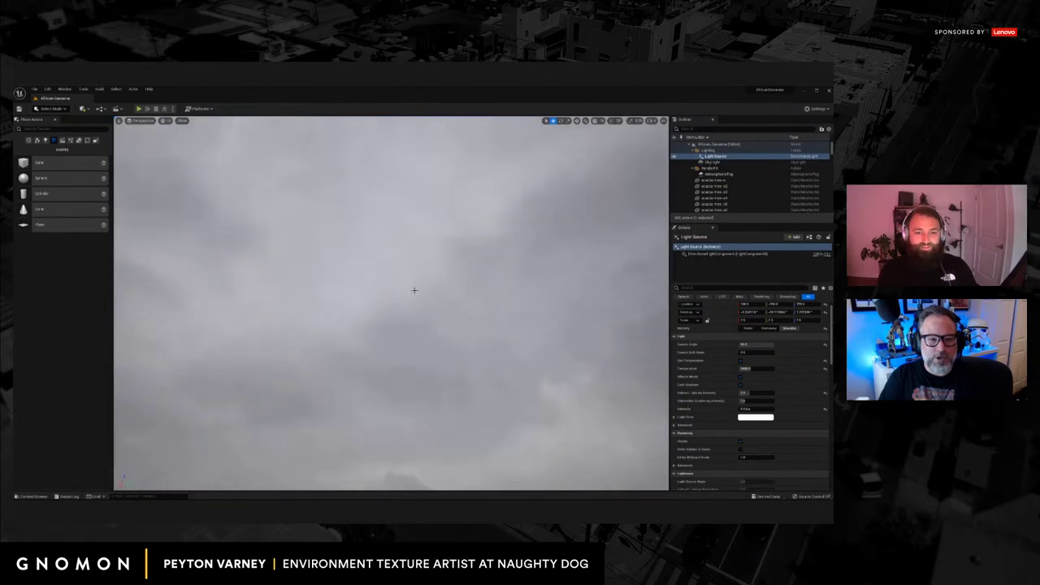
{"action": "left_click", "coordinate": [413, 291]}
{"action": "right_click_drag", "start_coordinate": [425, 300], "coordinate": [505, 338]}
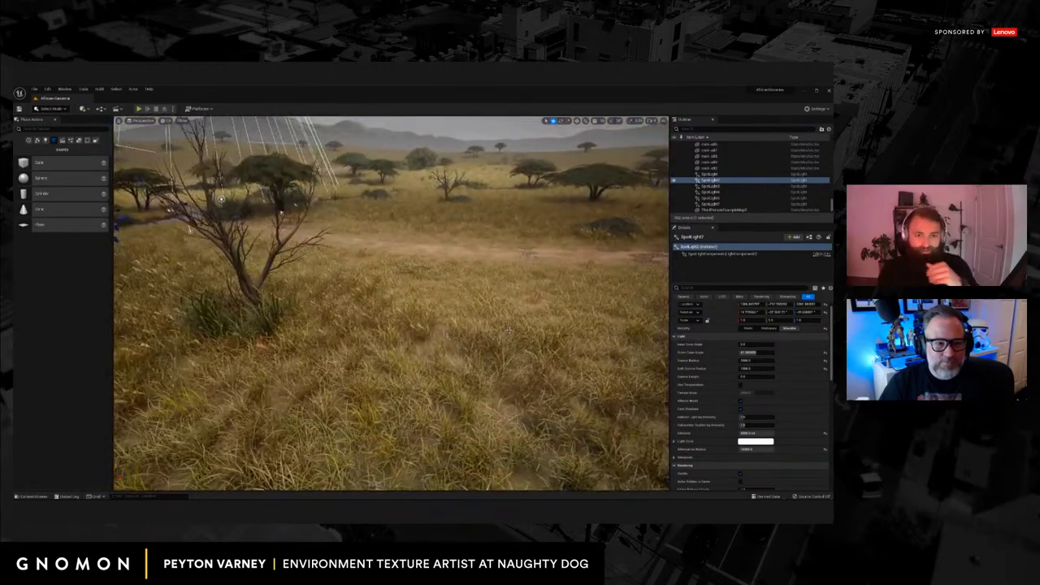
{"action": "right_click_drag", "start_coordinate": [493, 332], "coordinate": [323, 337]}
{"action": "right_click_drag", "start_coordinate": [472, 314], "coordinate": [430, 314]}
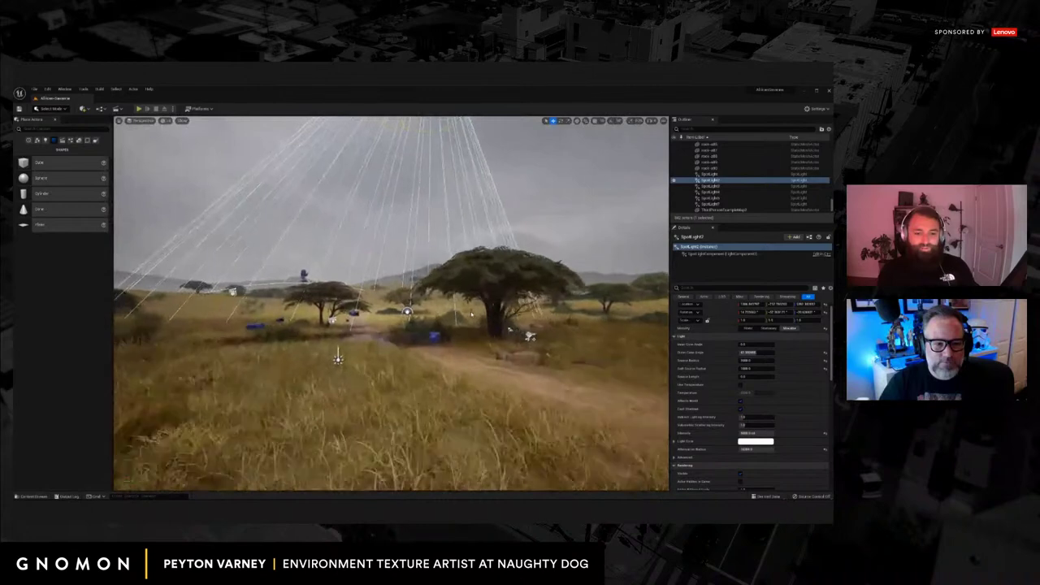
{"action": "key", "text": "g"}
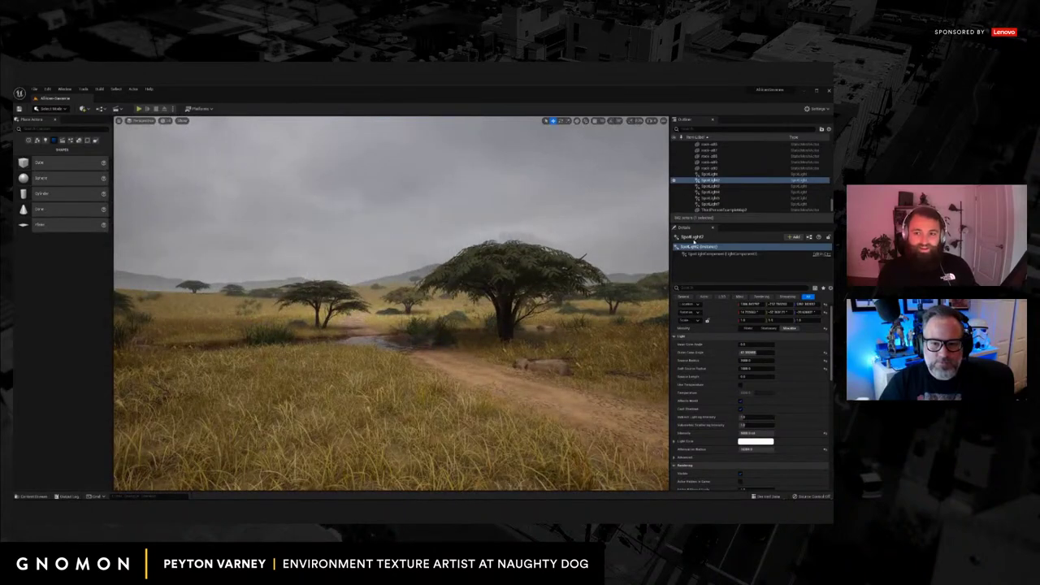
Toggle the selected spotlight's visibility and examine its effect on the savanna from ground level and from above.
{"action": "left_click", "coordinate": [674, 181]}
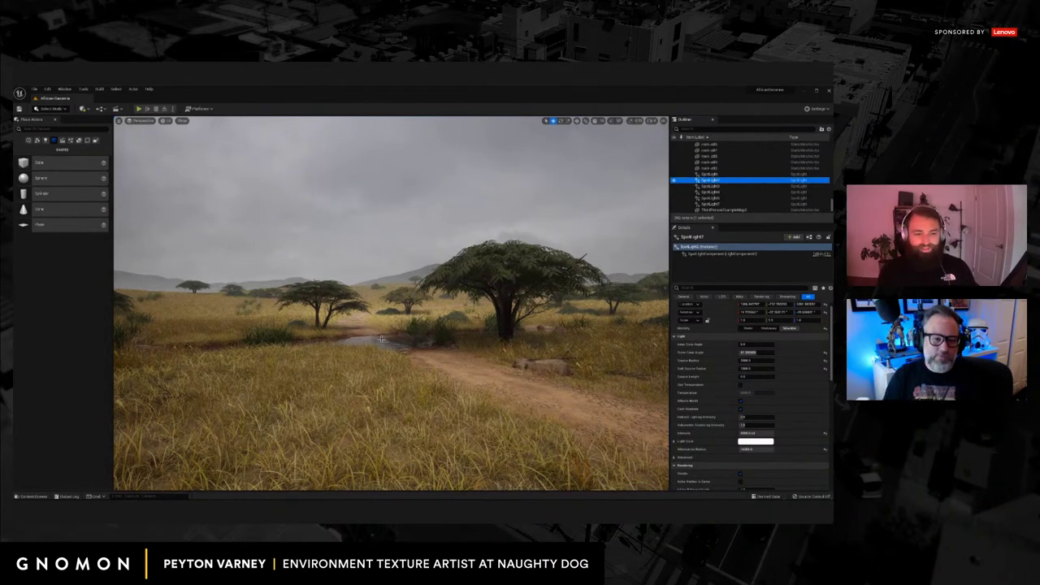
{"action": "right_click_drag", "start_coordinate": [383, 353], "coordinate": [383, 365]}
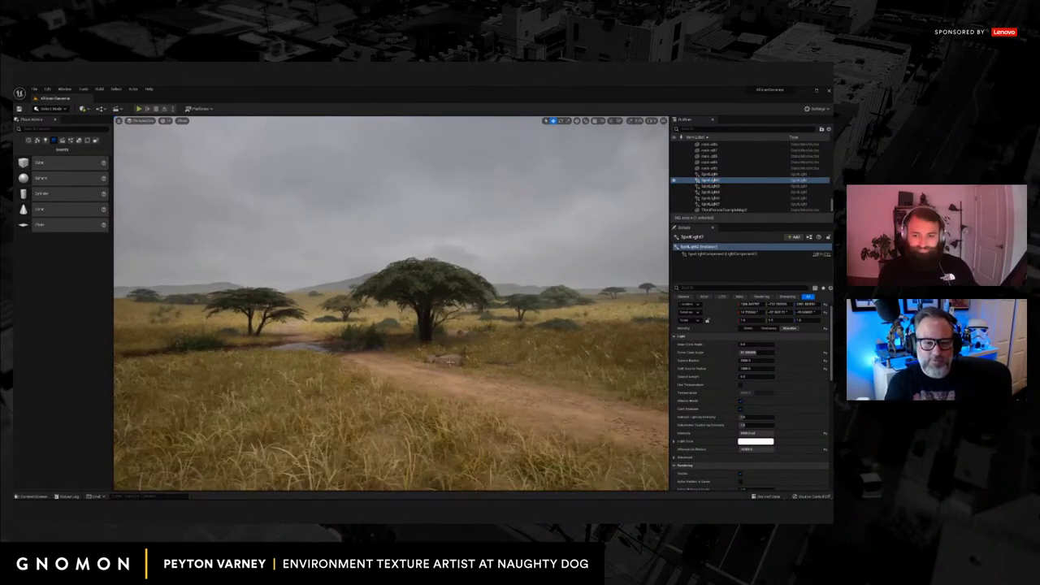
{"action": "right_click_drag", "start_coordinate": [450, 363], "coordinate": [337, 248]}
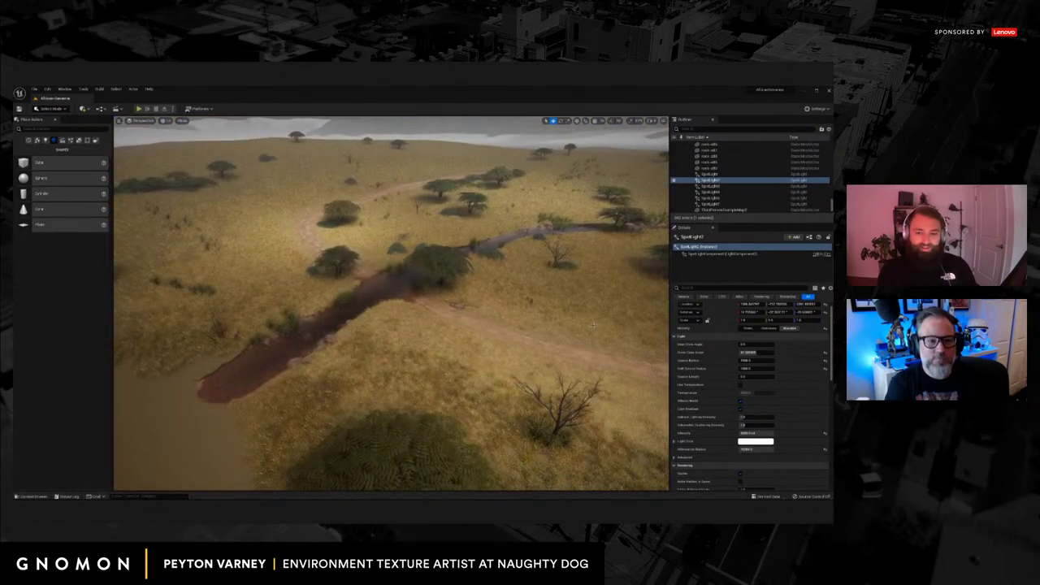
{"action": "right_click_drag", "start_coordinate": [488, 253], "coordinate": [423, 285]}
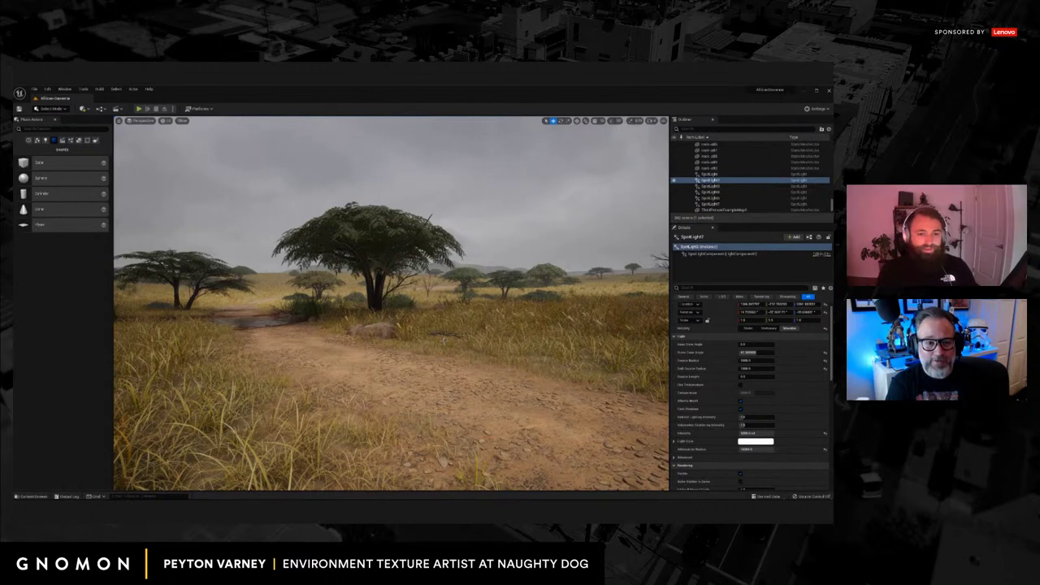
{"action": "right_click_drag", "start_coordinate": [444, 341], "coordinate": [443, 352]}
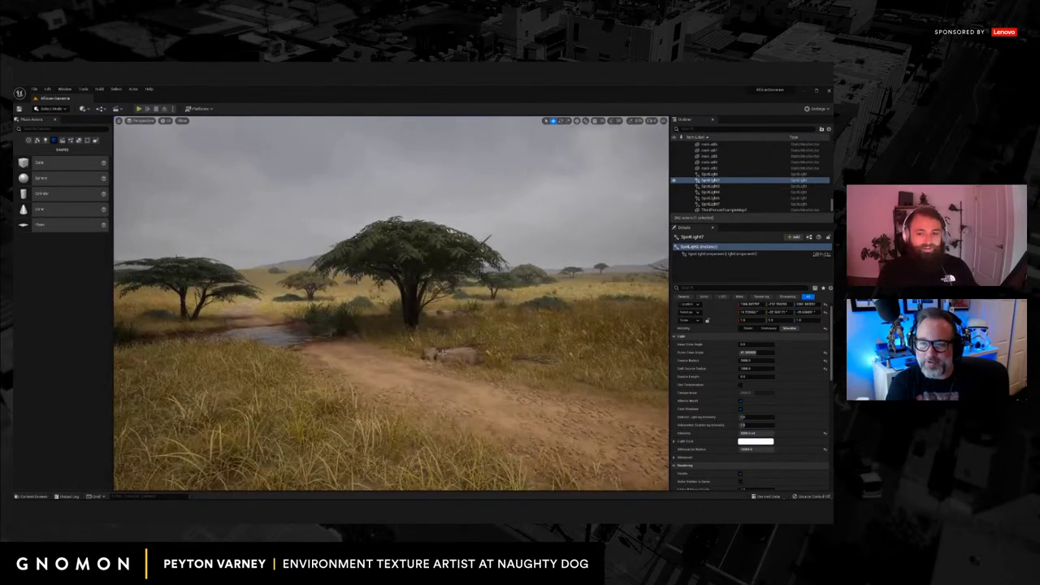
{"action": "left_click", "coordinate": [673, 180]}
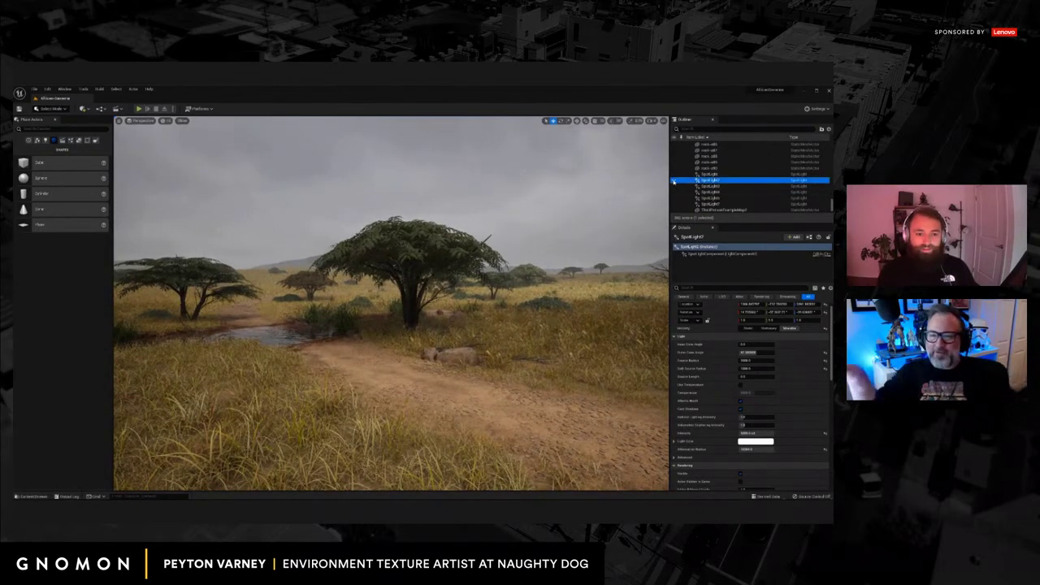
{"action": "left_click", "coordinate": [673, 181]}
Select all the spotlights, hide them, and examine the acacias and path without their light.
{"action": "left_click", "coordinate": [710, 174]}
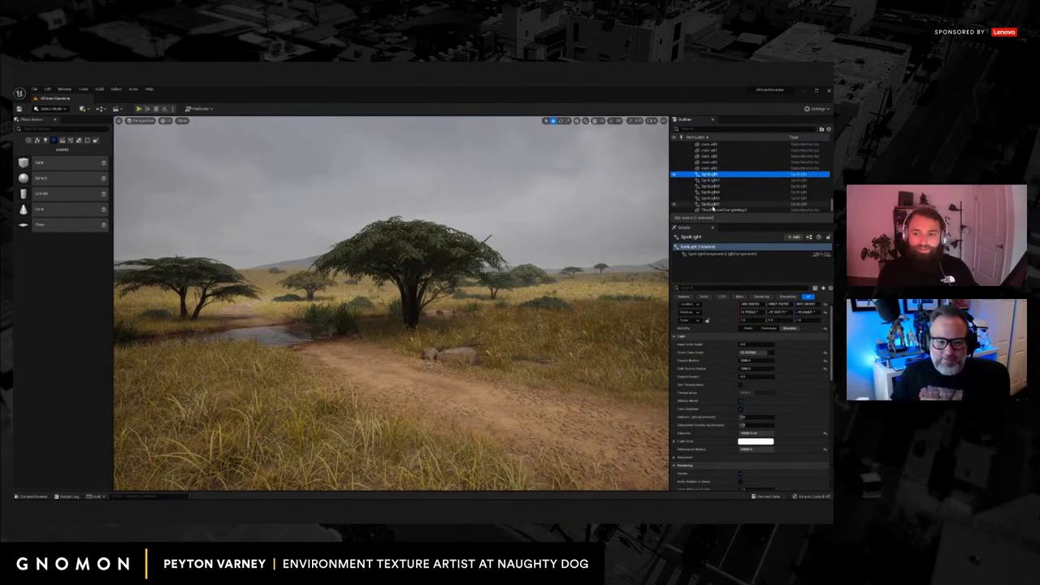
{"action": "left_click", "coordinate": [712, 204], "text": "shift"}
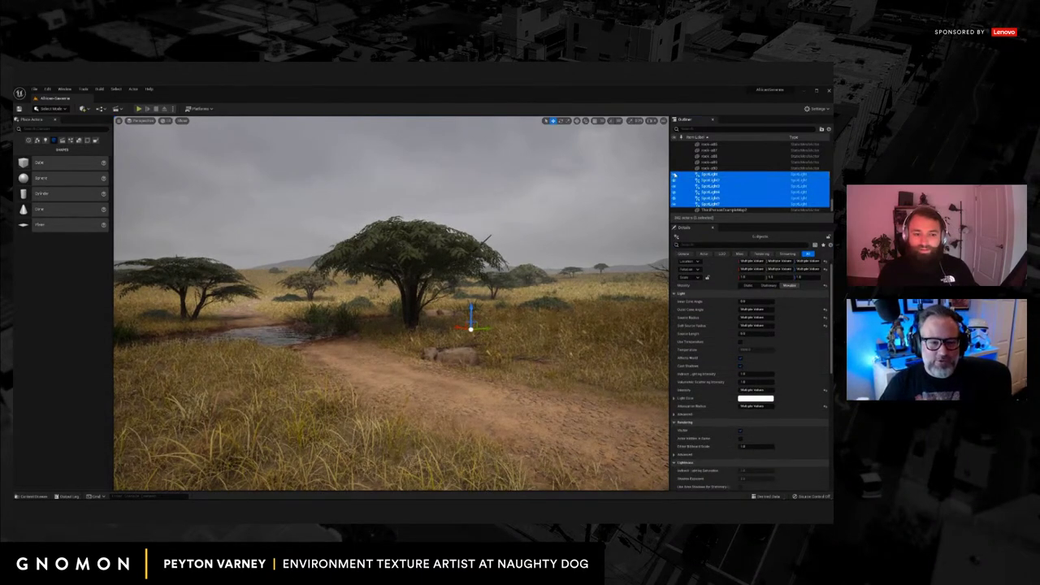
{"action": "right_click_drag", "start_coordinate": [547, 295], "coordinate": [577, 296]}
{"action": "key", "text": "g"}
{"action": "scroll", "coordinate": [547, 296], "scroll_direction": "up", "scroll_amount": 1}
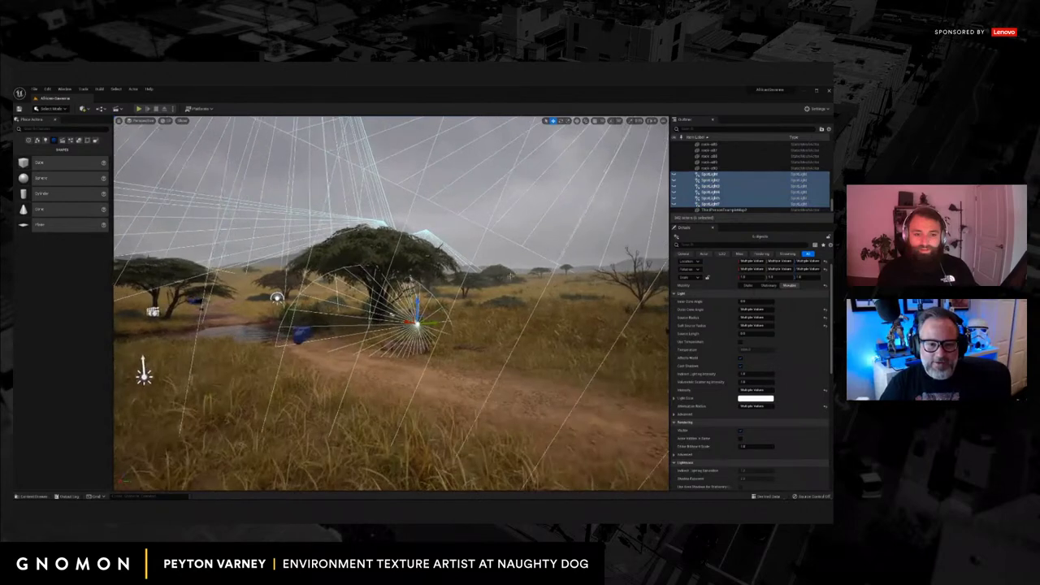
{"action": "key", "text": "g"}
{"action": "middle_click_drag", "start_coordinate": [519, 324], "coordinate": [510, 354]}
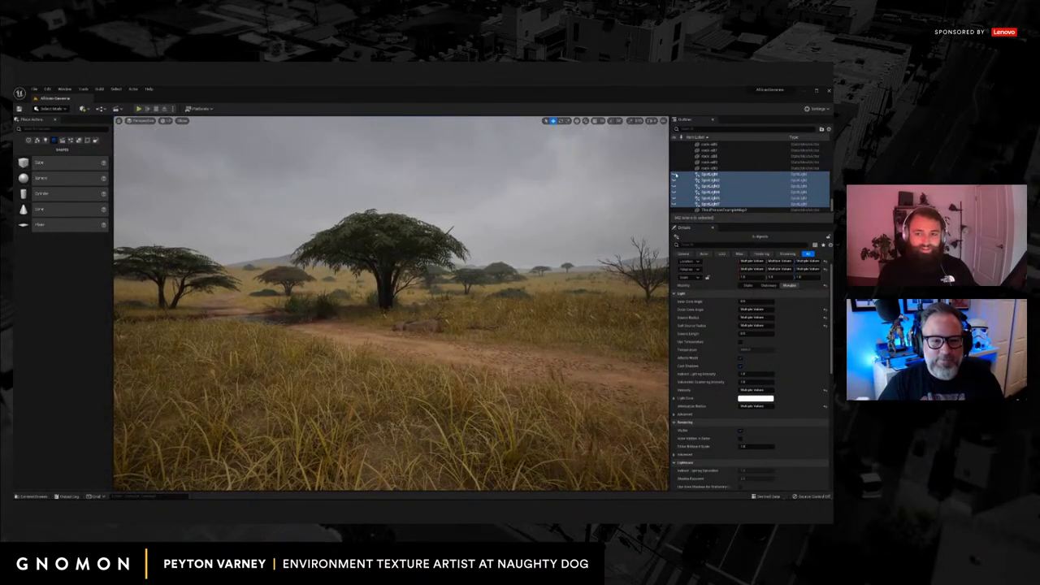
Show all the selected spotlights again and examine the relit acacias, rocks and dirt path at close range.
{"action": "left_click", "coordinate": [674, 175]}
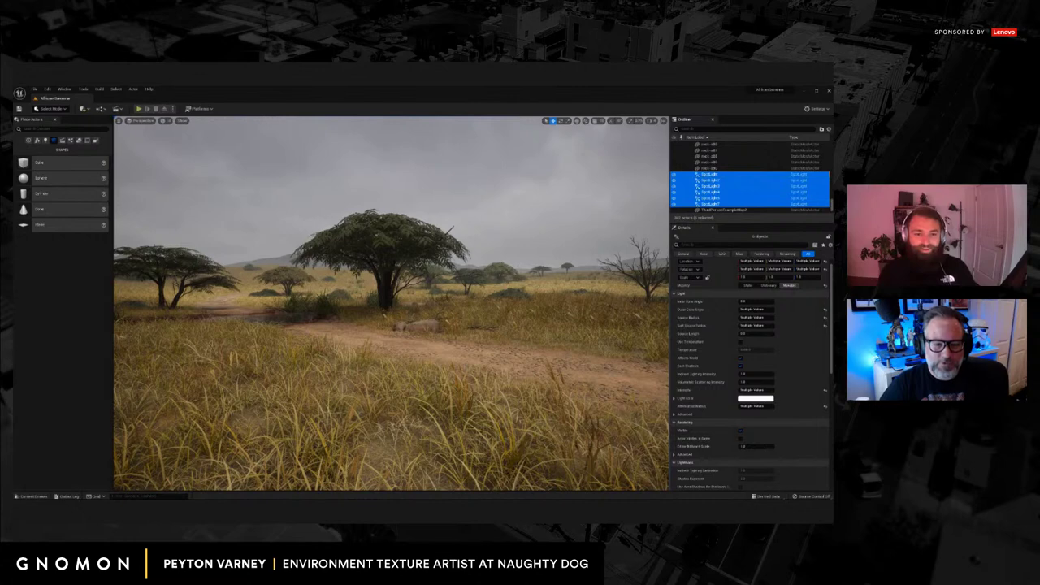
{"action": "left_click", "coordinate": [440, 352]}
{"action": "key", "text": "w"}
{"action": "right_click_drag", "start_coordinate": [439, 352], "coordinate": [385, 343]}
{"action": "left_click_drag", "start_coordinate": [385, 343], "coordinate": [405, 328]}
{"action": "right_click_drag", "start_coordinate": [405, 328], "coordinate": [377, 334]}
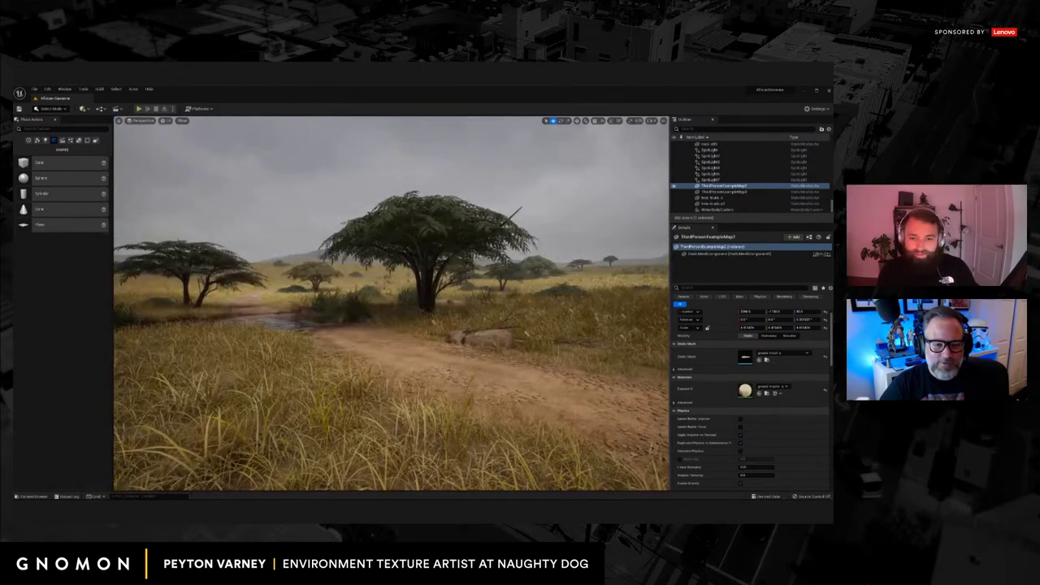
Select the rock beside the dirt path, inspect its static mesh in the mesh editor, and close the editor.
{"action": "scroll", "coordinate": [438, 369], "scroll_direction": "down", "scroll_amount": 3}
{"action": "left_click", "coordinate": [452, 341]}
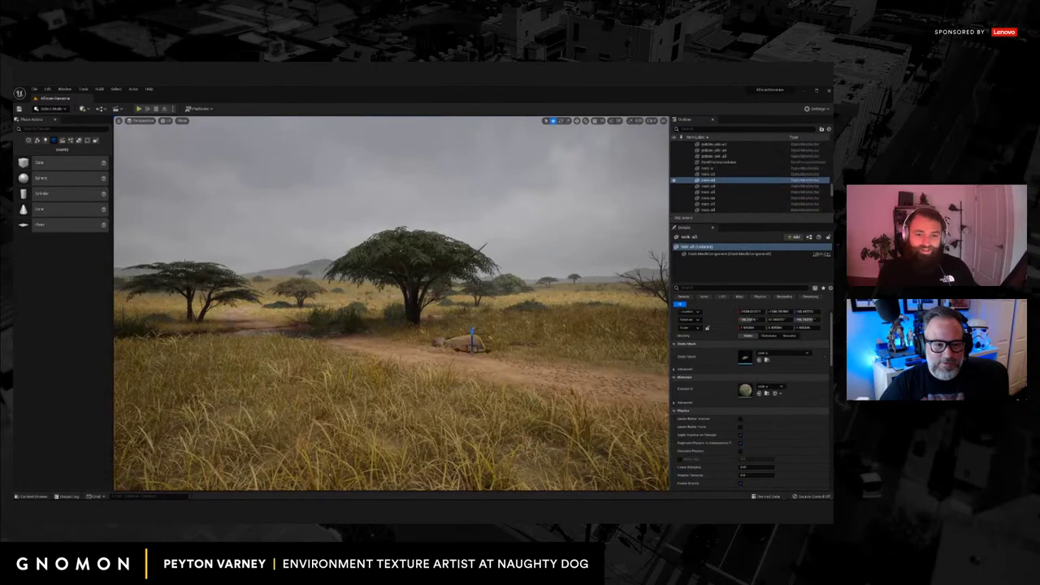
{"action": "right_click_drag", "start_coordinate": [452, 341], "coordinate": [415, 356]}
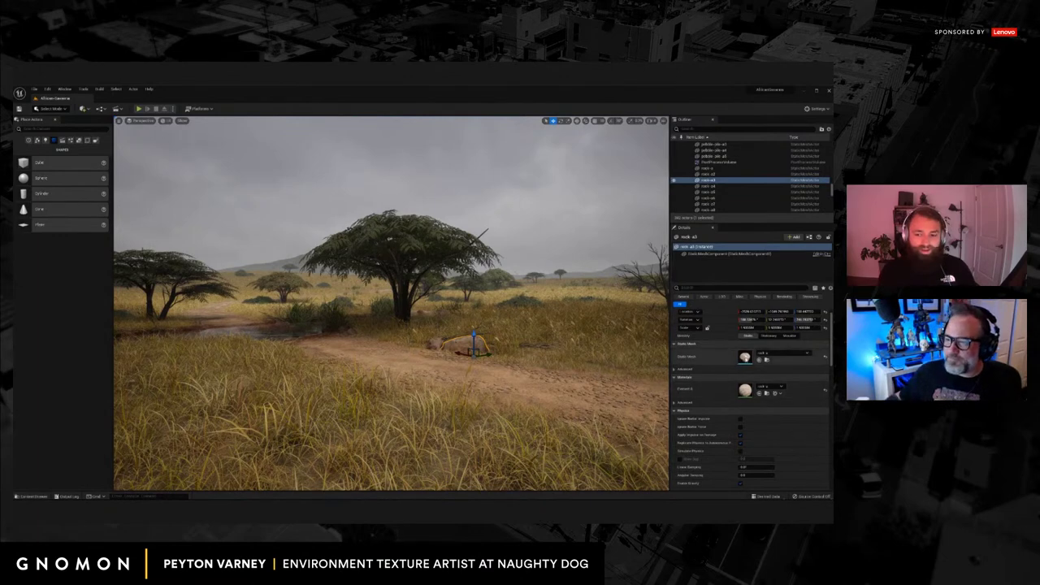
{"action": "double_click", "coordinate": [745, 357]}
{"action": "scroll", "coordinate": [366, 300], "scroll_direction": "down", "scroll_amount": 3}
{"action": "left_click_drag", "start_coordinate": [366, 300], "coordinate": [338, 303]}
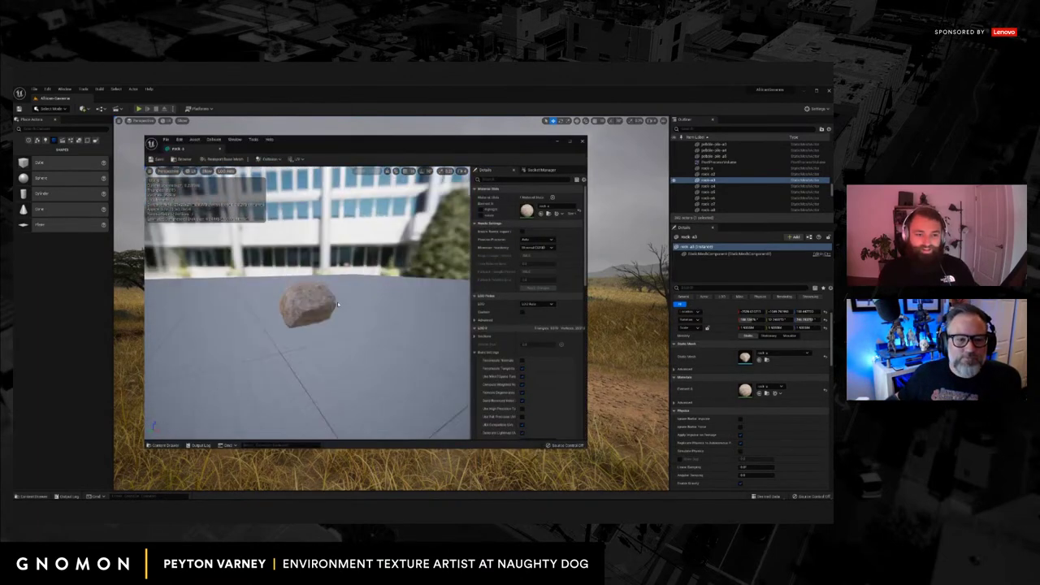
{"action": "left_click", "coordinate": [219, 148]}
Hide the editor icons and examine the grass, rocks and dirt path from several ground-level angles.
{"action": "right_click_drag", "start_coordinate": [406, 319], "coordinate": [417, 346]}
{"action": "key", "text": "g"}
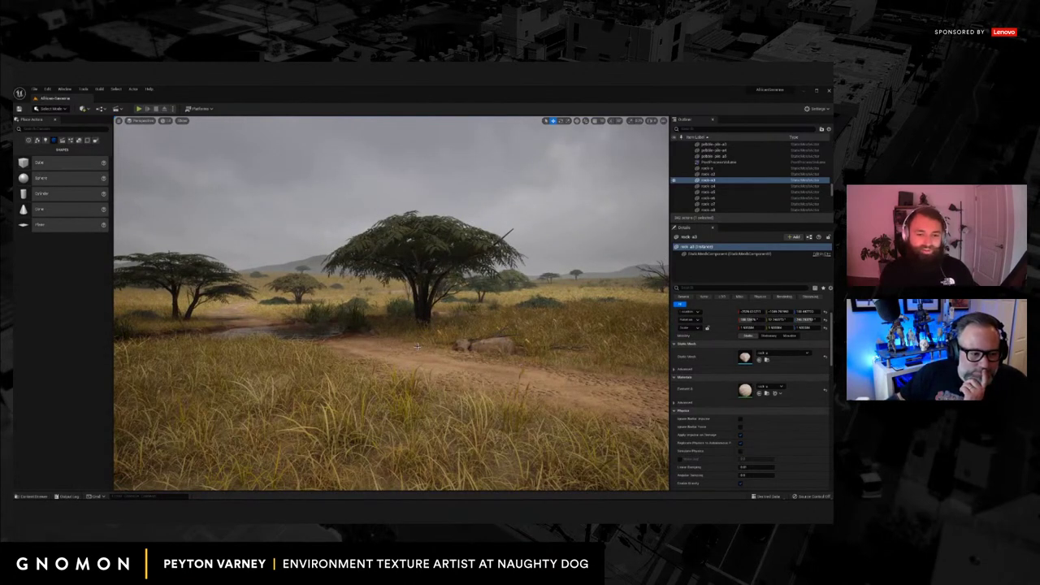
{"action": "left_click_drag", "start_coordinate": [417, 352], "coordinate": [417, 374]}
{"action": "right_click_drag", "start_coordinate": [416, 374], "coordinate": [433, 368]}
{"action": "mouse_move", "coordinate": [433, 368]}
{"action": "left_mouse_down"}
{"action": "mouse_move", "coordinate": [411, 361]}
{"action": "mouse_move", "coordinate": [421, 379]}
{"action": "left_mouse_up"}
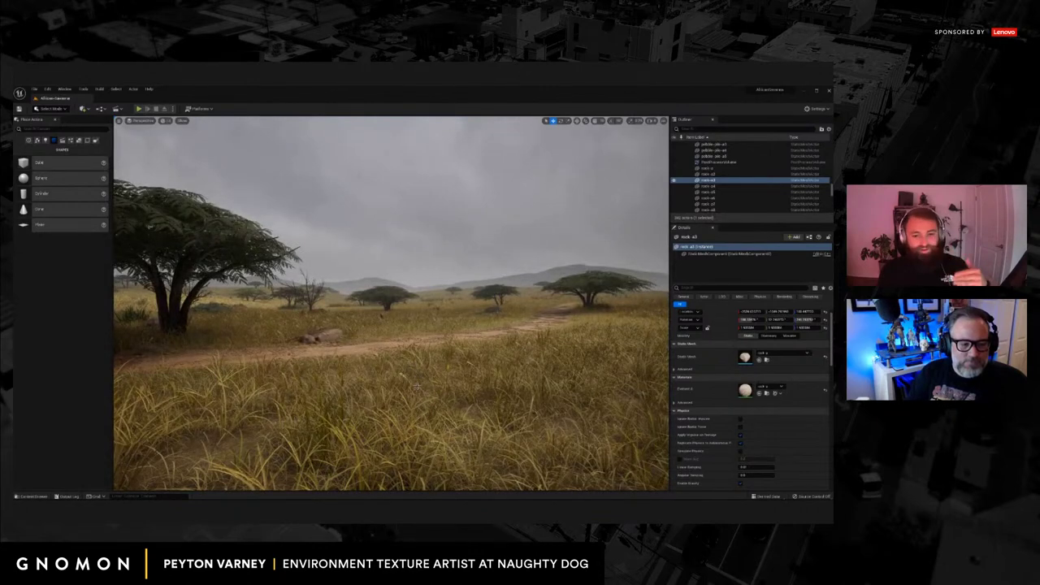
{"action": "left_click_drag", "start_coordinate": [442, 385], "coordinate": [423, 380]}
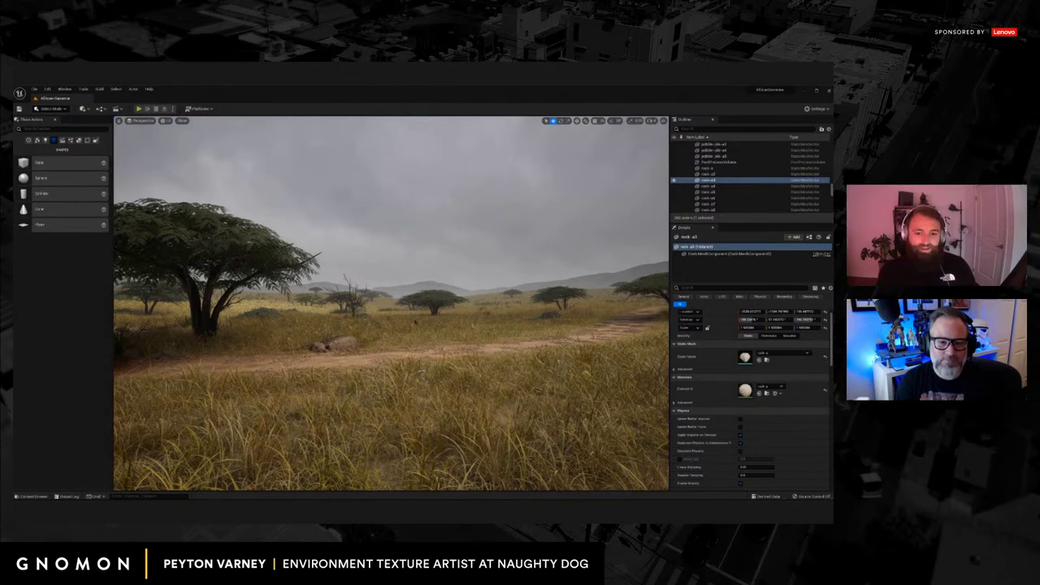
{"action": "middle_click_drag", "start_coordinate": [421, 373], "coordinate": [469, 374]}
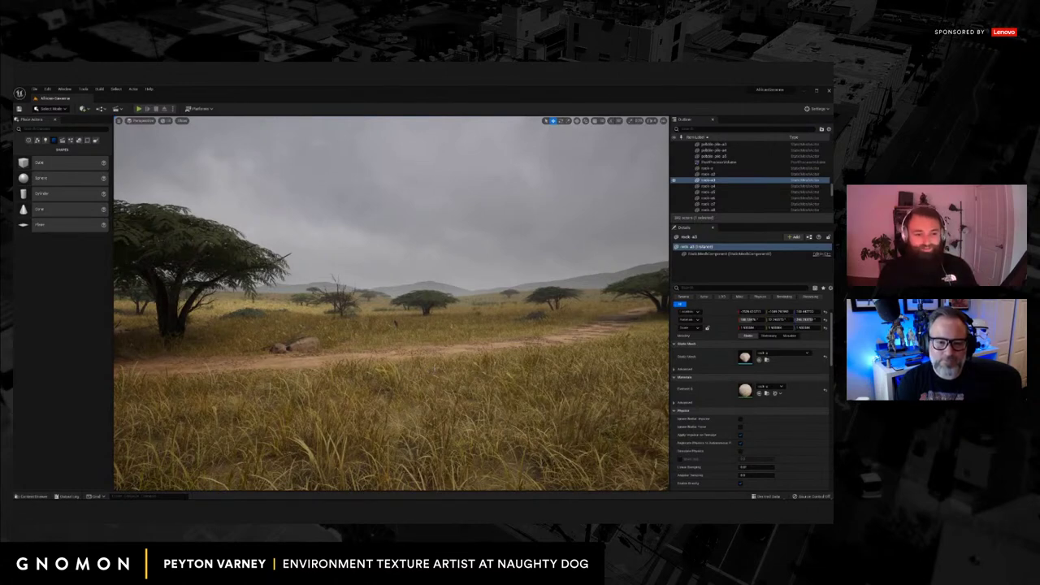
{"action": "right_click_drag", "start_coordinate": [455, 379], "coordinate": [461, 377]}
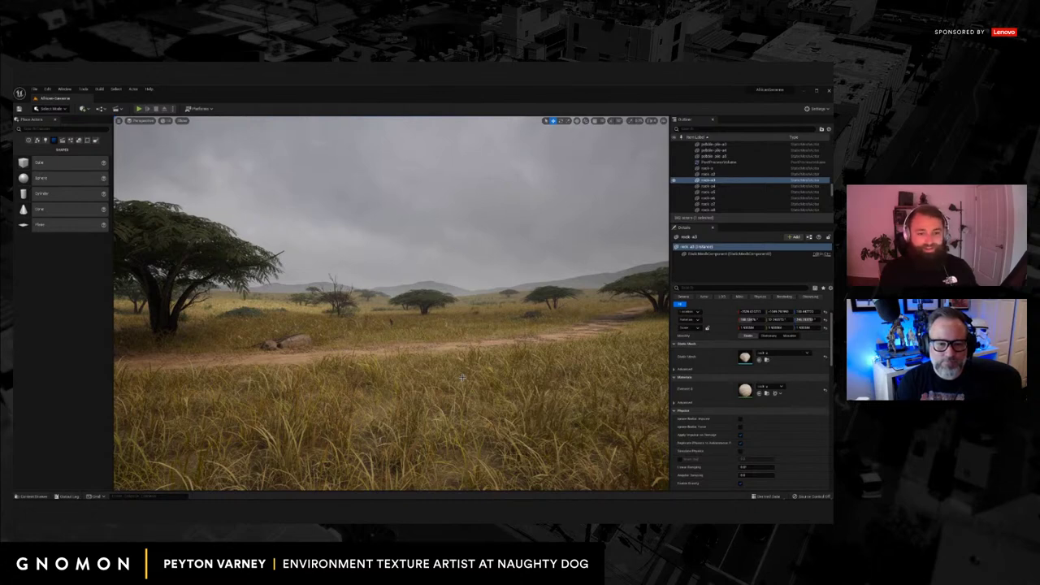
{"action": "middle_click_drag", "start_coordinate": [470, 389], "coordinate": [463, 397]}
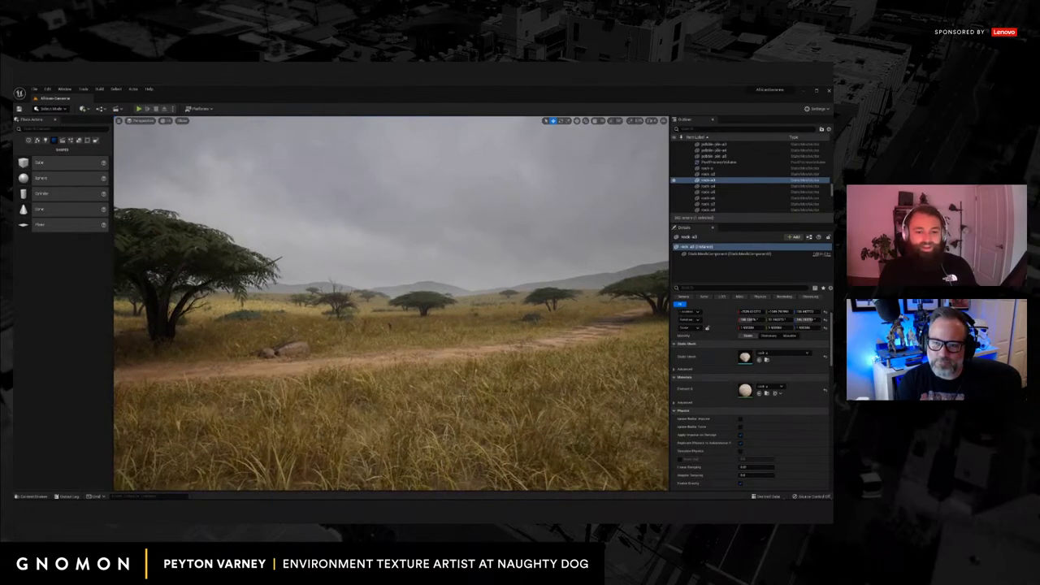
{"action": "right_click_drag", "start_coordinate": [449, 403], "coordinate": [423, 399]}
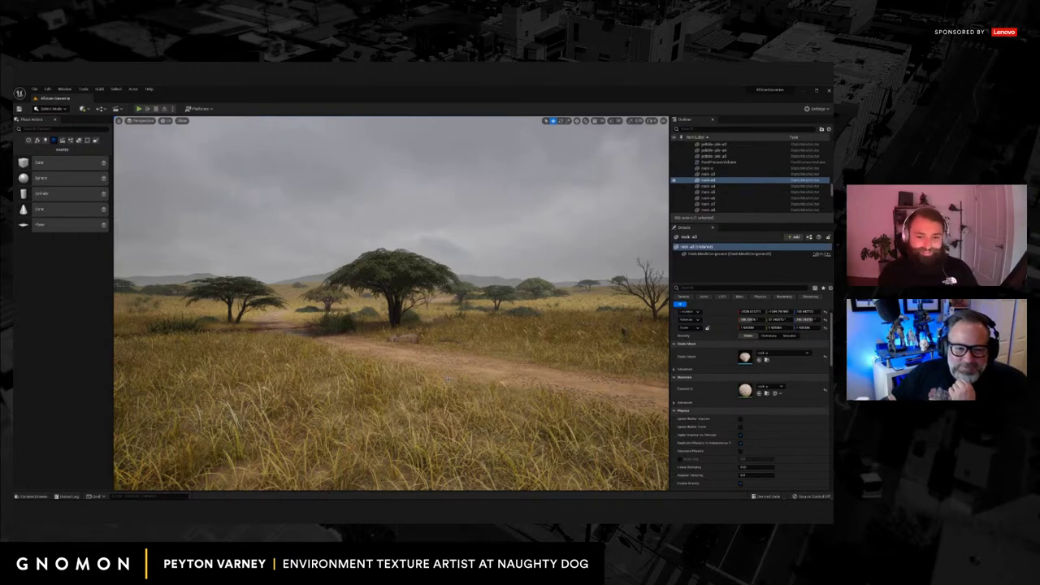
Fly around the waterhole, over the acacias and past the bare tree to examine the savanna from several sides.
{"action": "left_click_drag", "start_coordinate": [447, 379], "coordinate": [375, 362]}
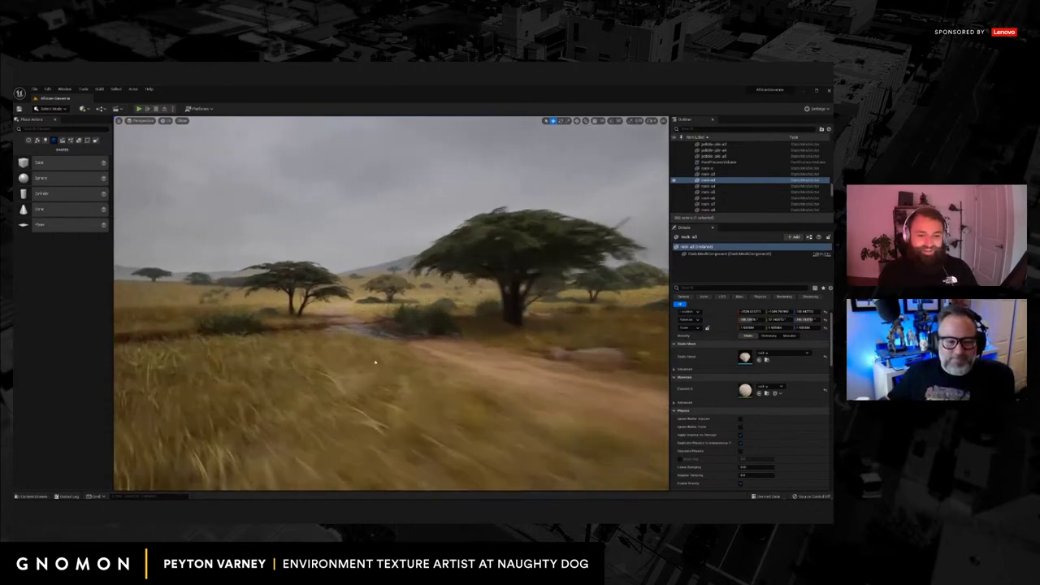
{"action": "mouse_move", "coordinate": [376, 362]}
{"action": "right_mouse_down"}
{"action": "mouse_move", "coordinate": [402, 358]}
{"action": "mouse_move", "coordinate": [373, 370]}
{"action": "right_mouse_up"}
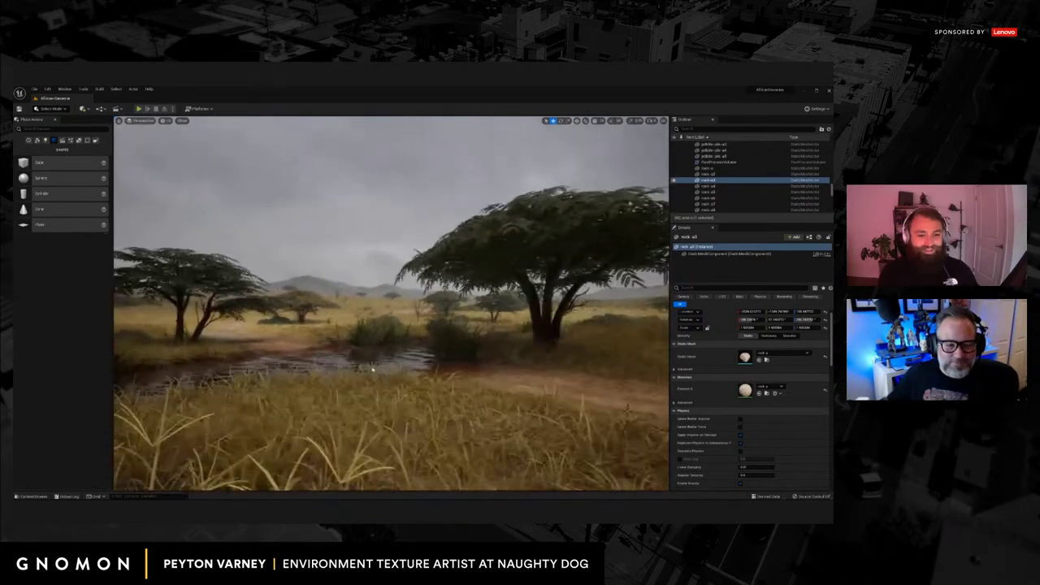
{"action": "left_click_drag", "start_coordinate": [372, 370], "coordinate": [384, 242]}
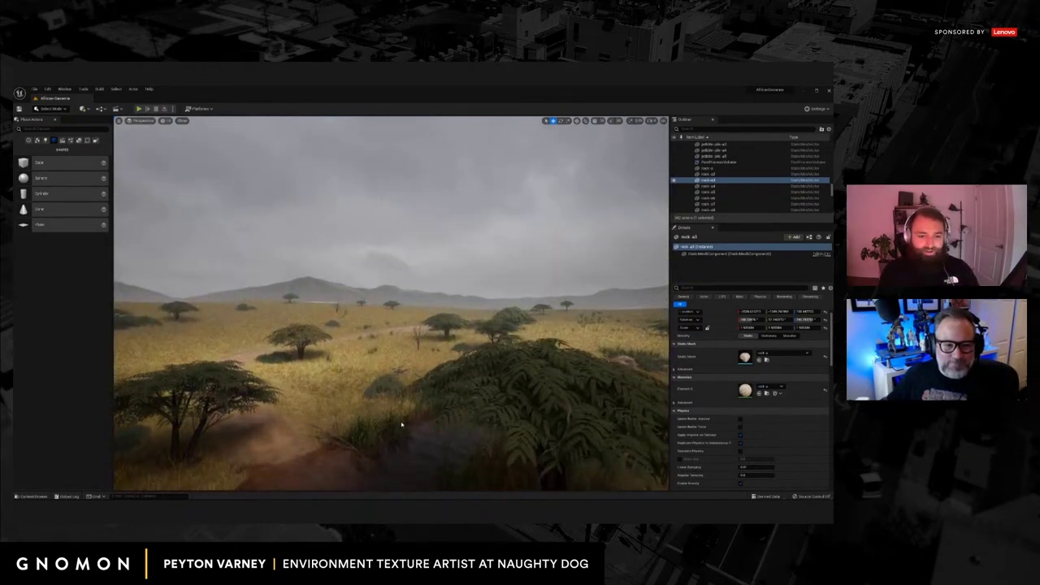
{"action": "right_click_drag", "start_coordinate": [402, 424], "coordinate": [471, 365]}
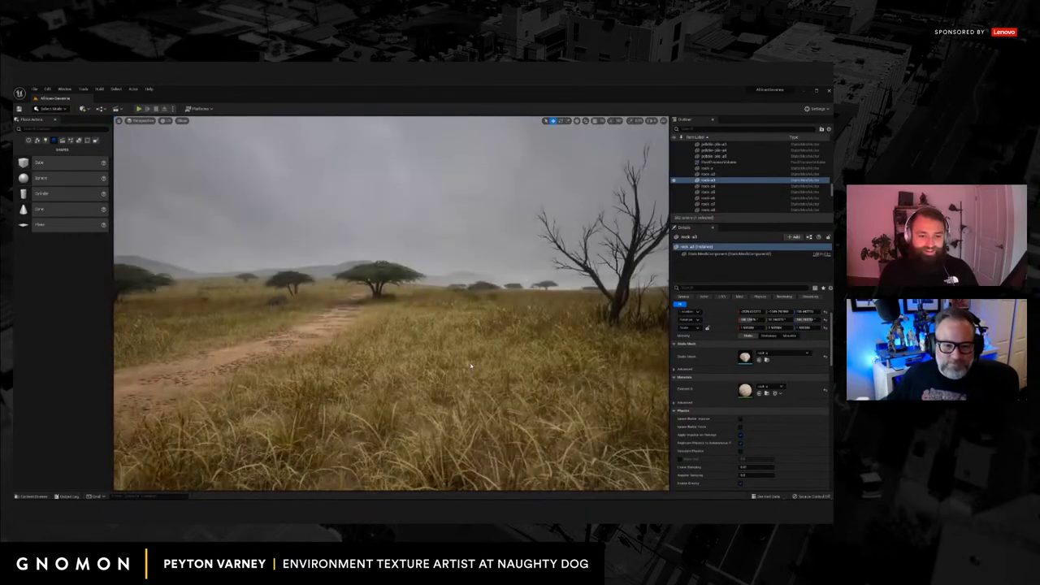
{"action": "left_click_drag", "start_coordinate": [470, 367], "coordinate": [368, 358]}
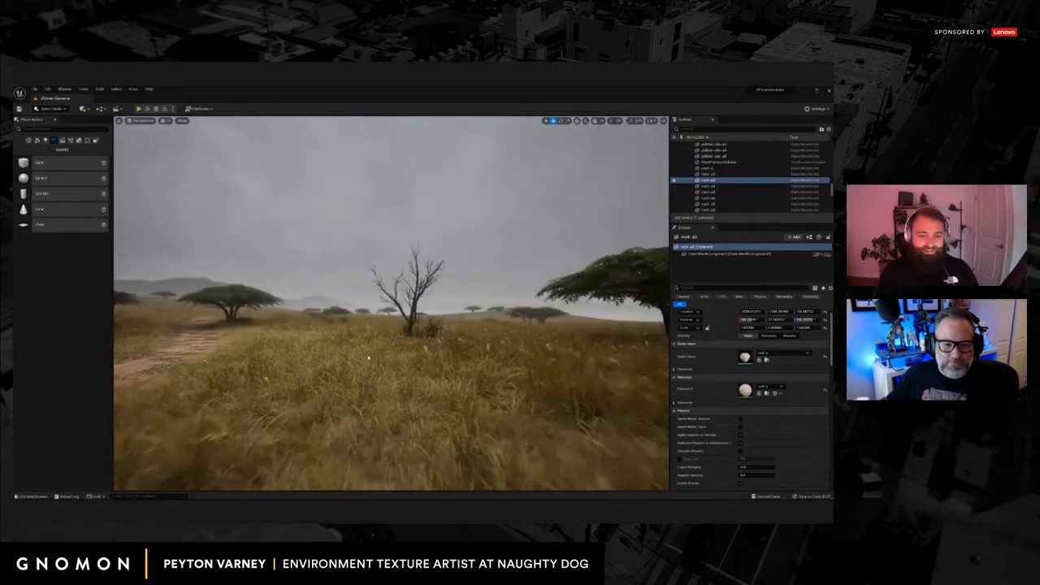
{"action": "right_click_drag", "start_coordinate": [368, 358], "coordinate": [454, 365]}
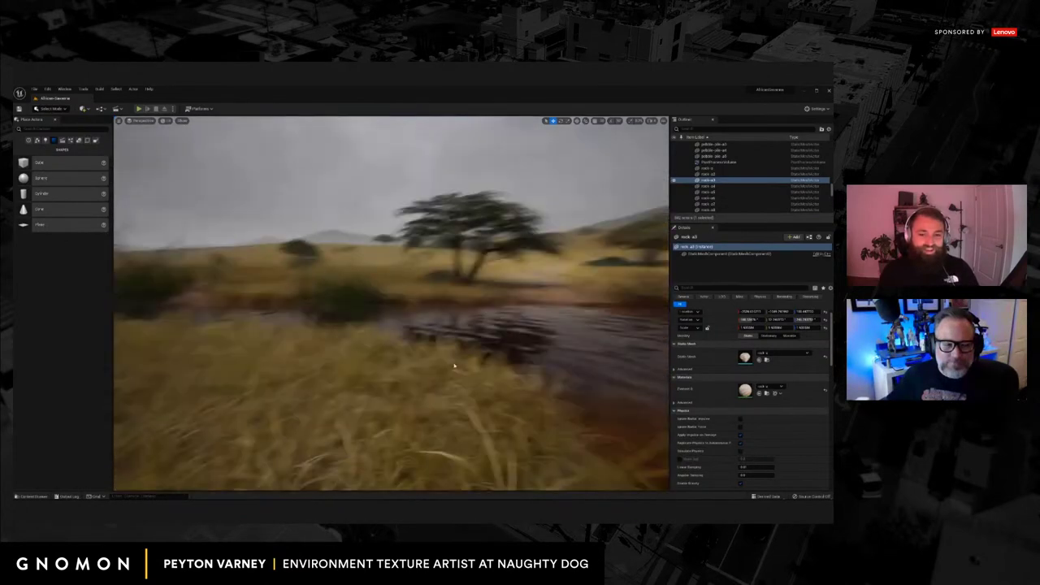
{"action": "left_click_drag", "start_coordinate": [454, 366], "coordinate": [451, 331]}
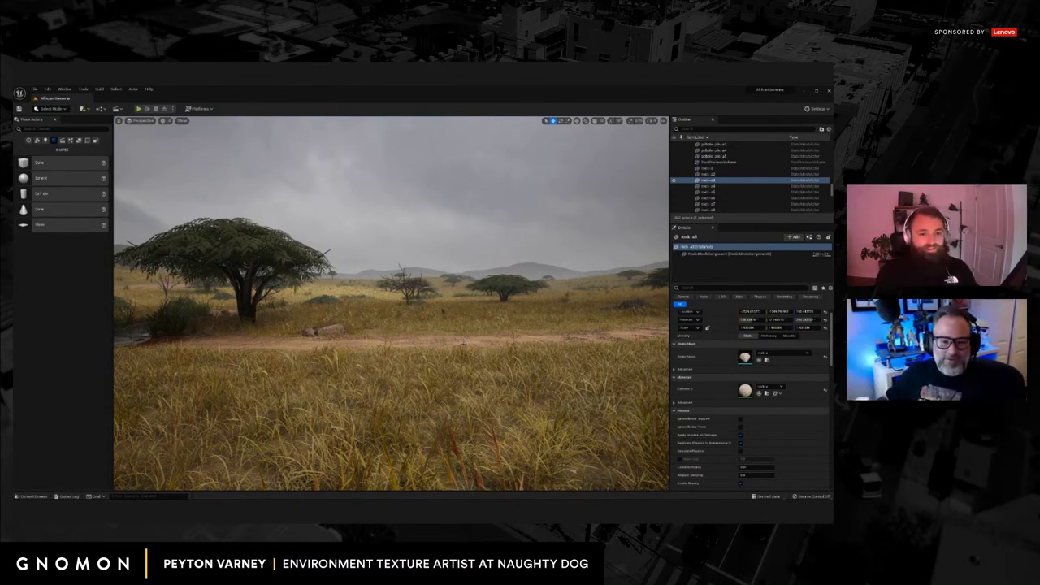
Examine the main acacia, the waterhole and the path from nearer and more distant ground-level viewpoints.
{"action": "key", "text": "w"}
{"action": "right_click_drag", "start_coordinate": [404, 343], "coordinate": [384, 352]}
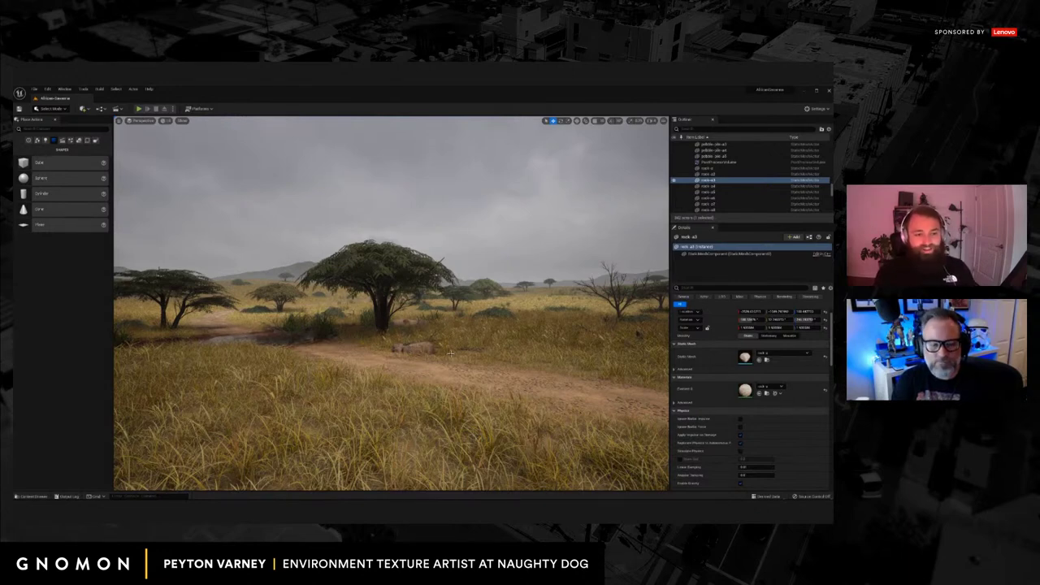
{"action": "mouse_move", "coordinate": [450, 352]}
{"action": "right_mouse_down"}
{"action": "mouse_move", "coordinate": [434, 360]}
{"action": "mouse_move", "coordinate": [453, 362]}
{"action": "right_mouse_up"}
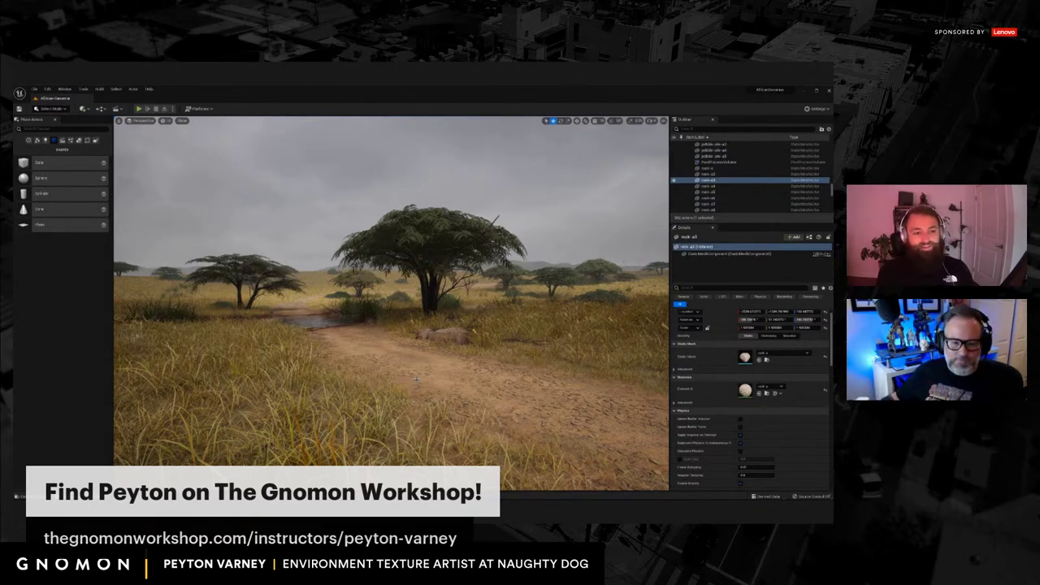
{"action": "right_click_drag", "start_coordinate": [439, 336], "coordinate": [551, 335]}
{"action": "right_click_drag", "start_coordinate": [430, 342], "coordinate": [562, 308]}
Open the Demo2 level from the Content folder, switch to the Demo level, and close the asset browser.
{"action": "key", "text": "ctrl+space"}
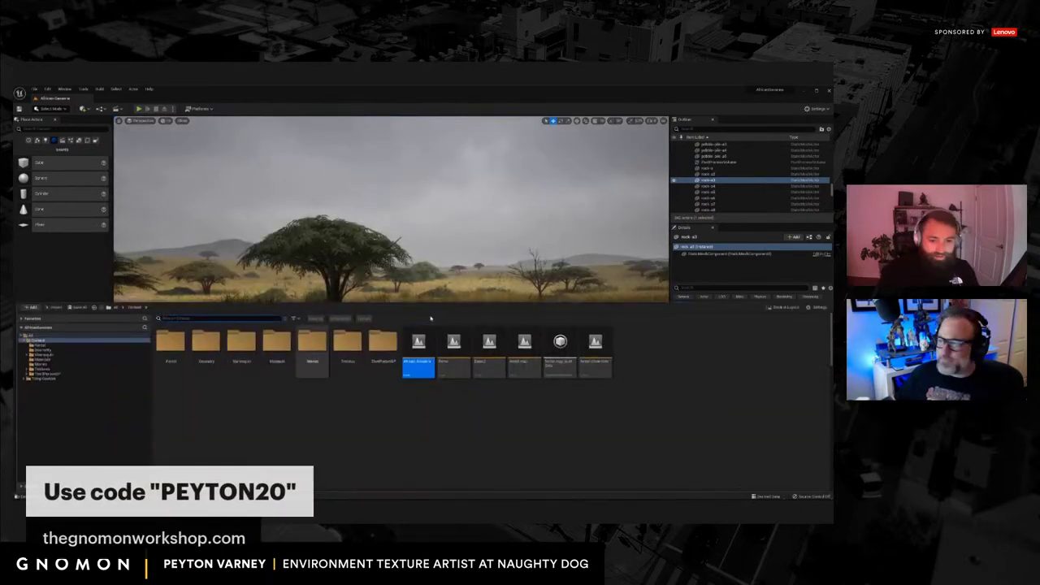
{"action": "double_click", "coordinate": [489, 348]}
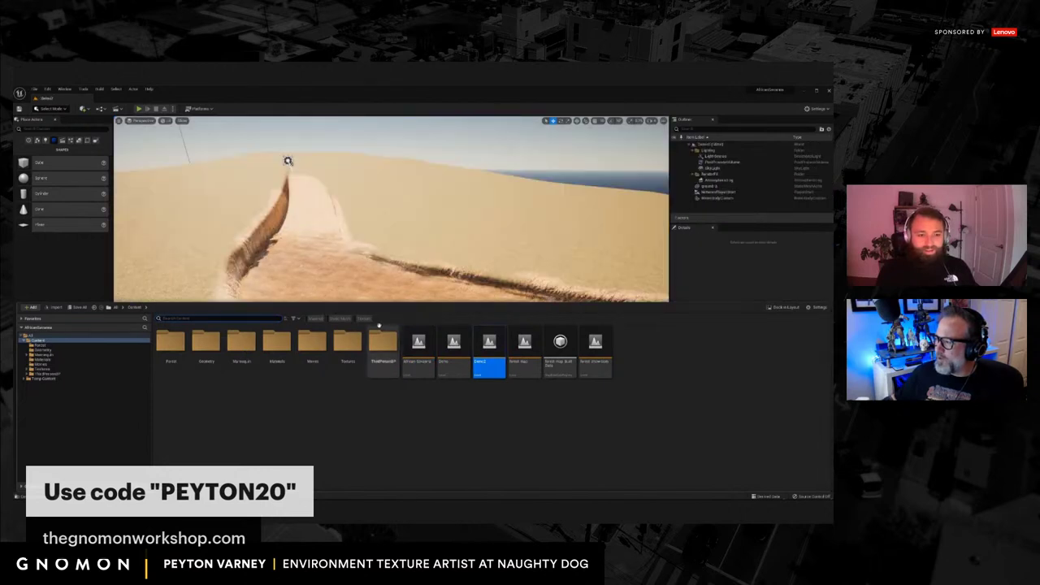
{"action": "double_click", "coordinate": [454, 347]}
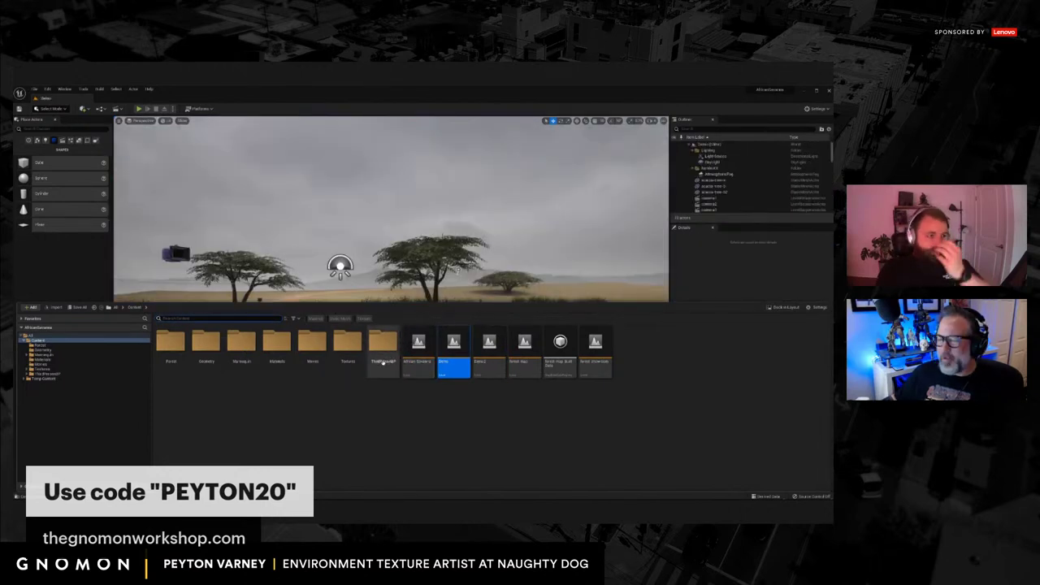
{"action": "left_click", "coordinate": [116, 308]}
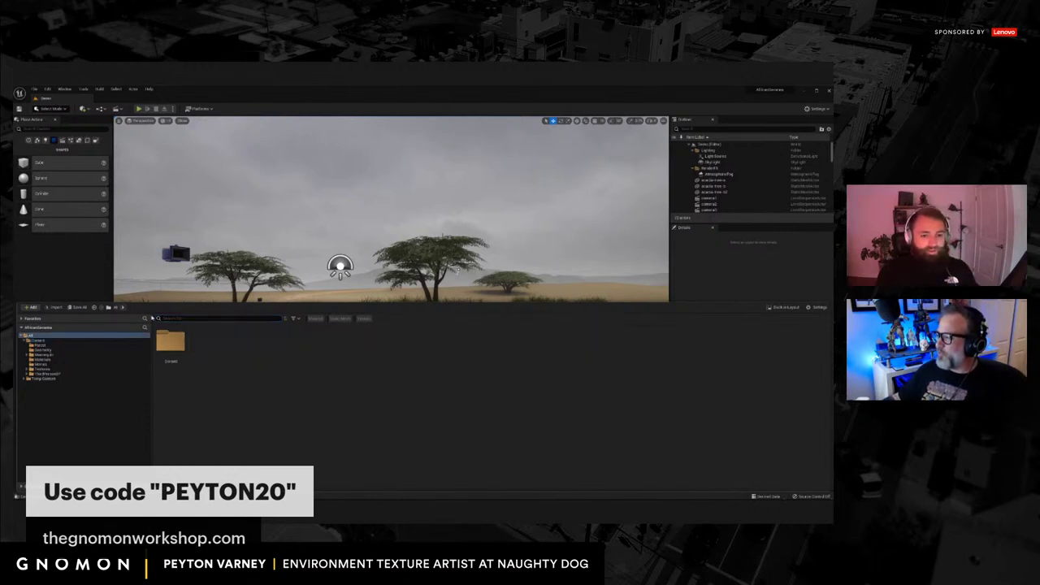
{"action": "double_click", "coordinate": [170, 343]}
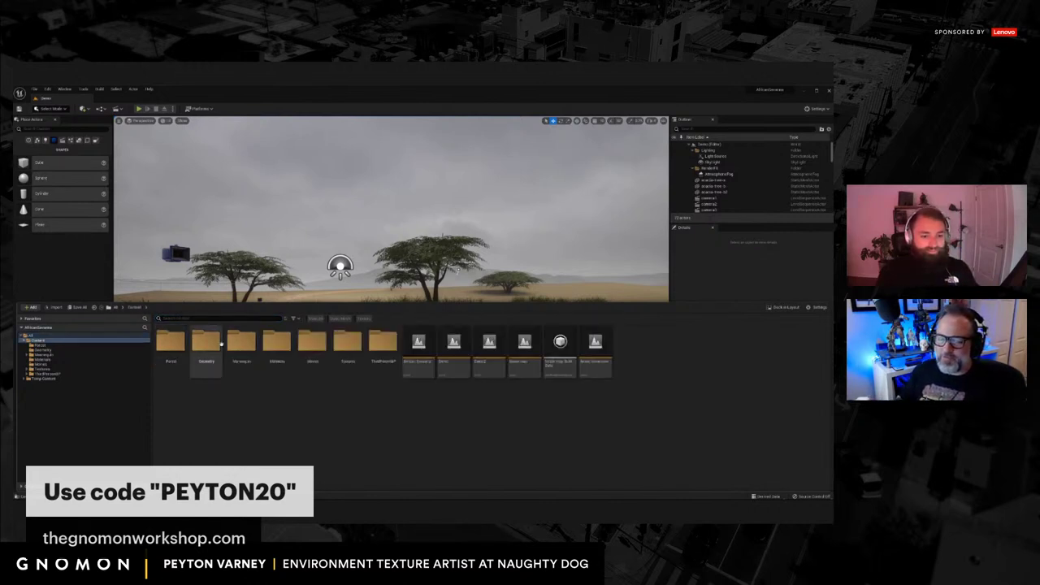
{"action": "left_click", "coordinate": [318, 355]}
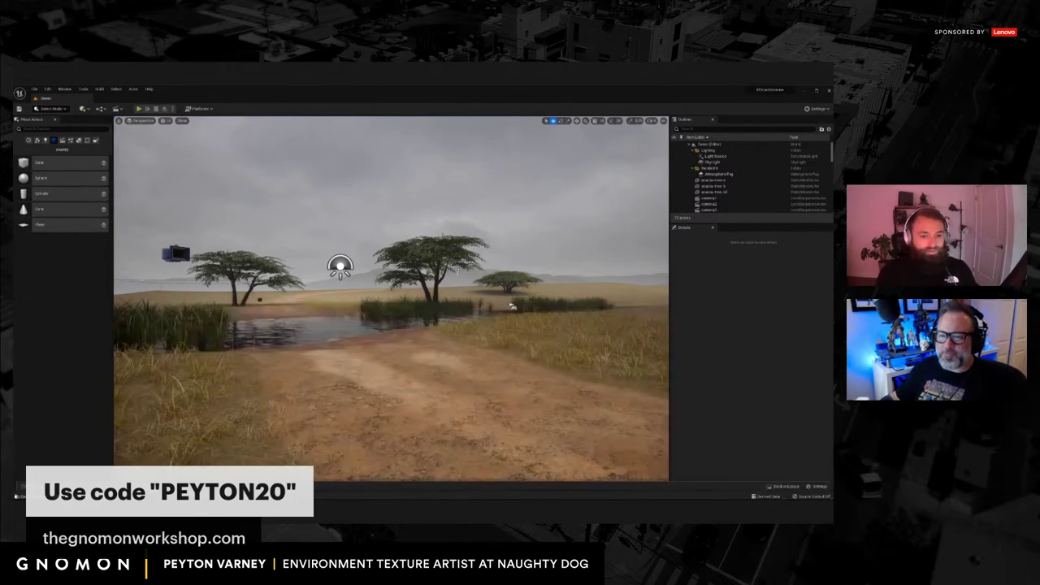
Examine the Demo level's waterhole, reeds, acacias and dirt path from ground level.
{"action": "right_click_drag", "start_coordinate": [318, 355], "coordinate": [296, 379]}
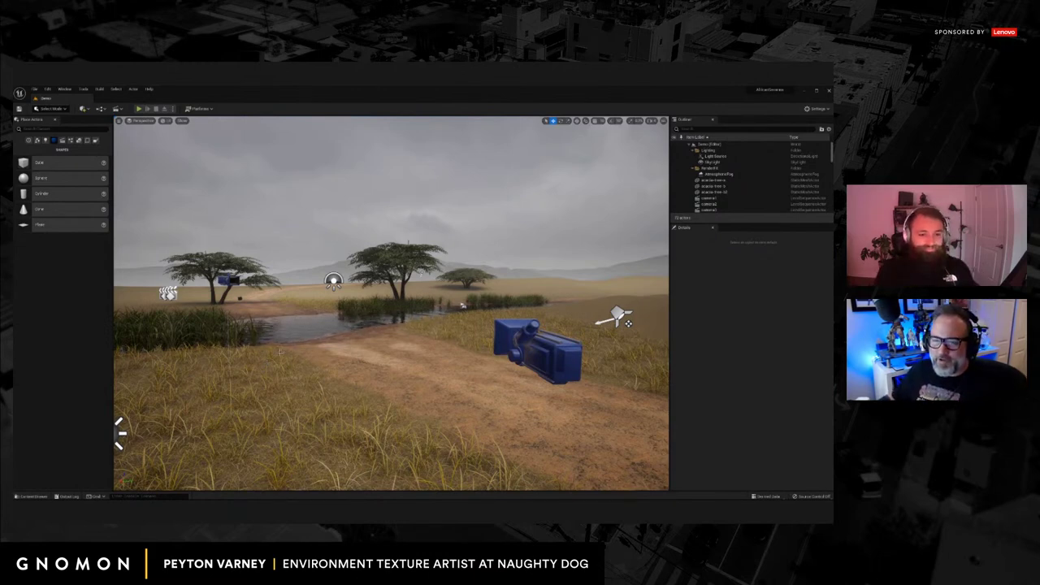
{"action": "mouse_move", "coordinate": [304, 360]}
{"action": "right_mouse_down"}
{"action": "mouse_move", "coordinate": [272, 361]}
{"action": "mouse_move", "coordinate": [304, 360]}
{"action": "right_mouse_up"}
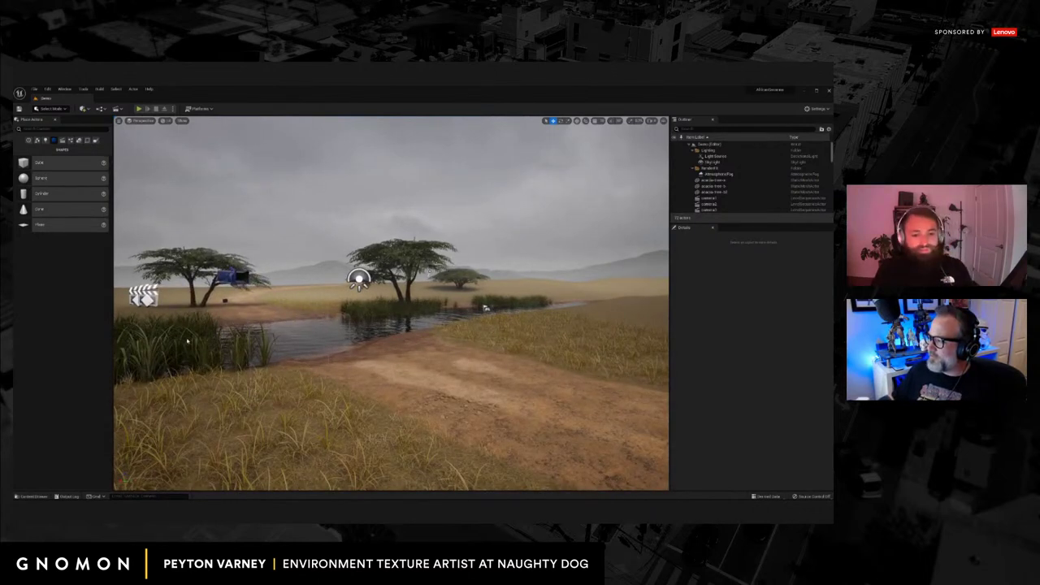
{"action": "right_click_drag", "start_coordinate": [302, 344], "coordinate": [319, 347]}
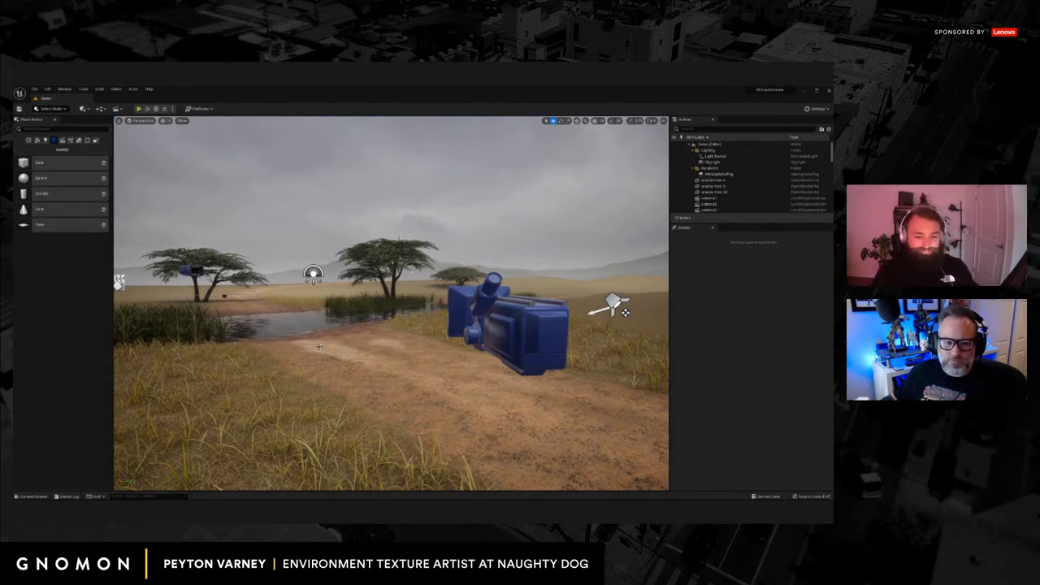
{"action": "right_click_drag", "start_coordinate": [344, 352], "coordinate": [355, 364]}
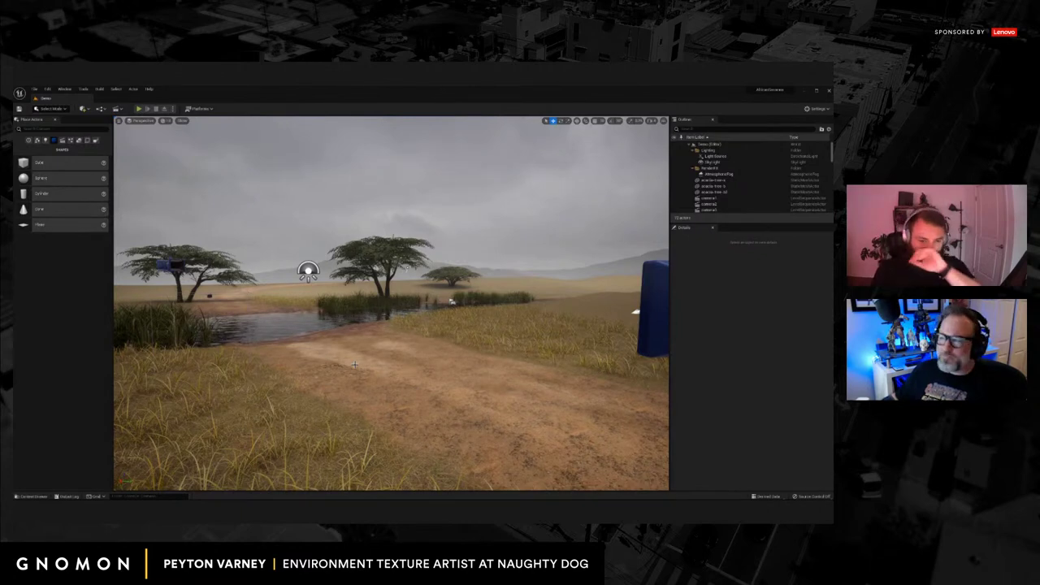
{"action": "middle_click_drag", "start_coordinate": [354, 365], "coordinate": [342, 393]}
Look along the Demo level's dirt path towards the mountains, with and without the editor icons.
{"action": "right_click_drag", "start_coordinate": [342, 393], "coordinate": [382, 395]}
{"action": "key", "text": "g"}
{"action": "key", "text": "g"}
{"action": "left_click_drag", "start_coordinate": [382, 395], "coordinate": [335, 385]}
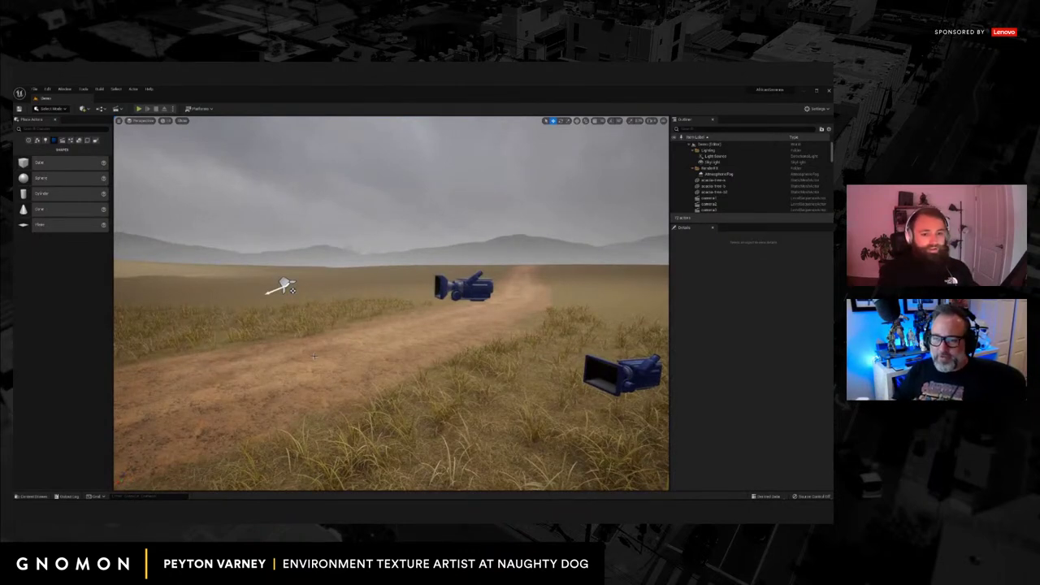
{"action": "mouse_move", "coordinate": [334, 363]}
{"action": "right_mouse_down"}
{"action": "mouse_move", "coordinate": [304, 371]}
{"action": "mouse_move", "coordinate": [333, 370]}
{"action": "right_mouse_up"}
{"action": "key", "text": "g"}
{"action": "key", "text": "g"}
{"action": "key", "text": "g"}
{"action": "key", "text": "g"}
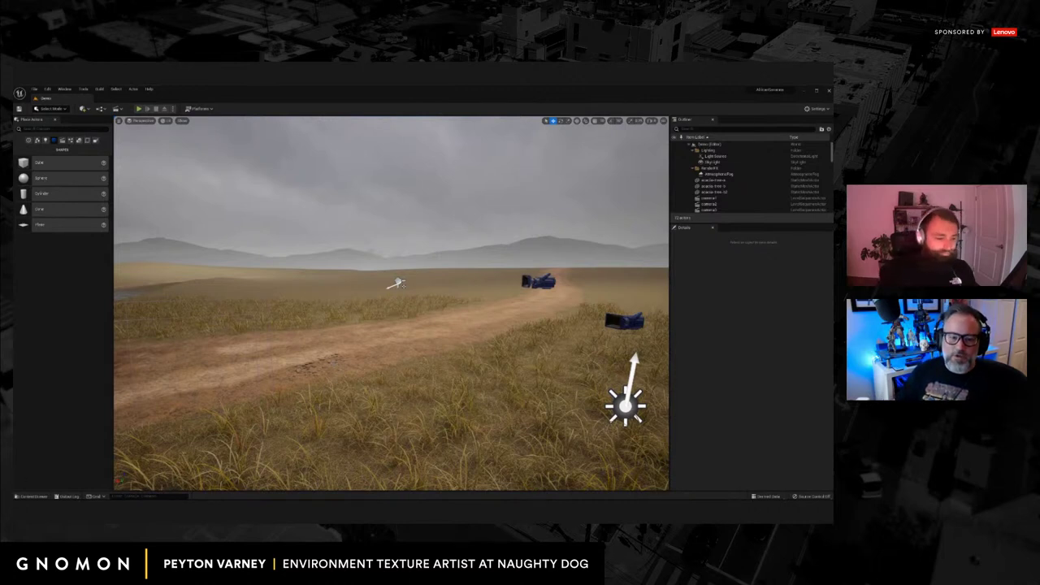
Reopen the African Savanna level from the Content folder and close the asset browser.
{"action": "left_click", "coordinate": [33, 496]}
{"action": "double_click", "coordinate": [416, 351]}
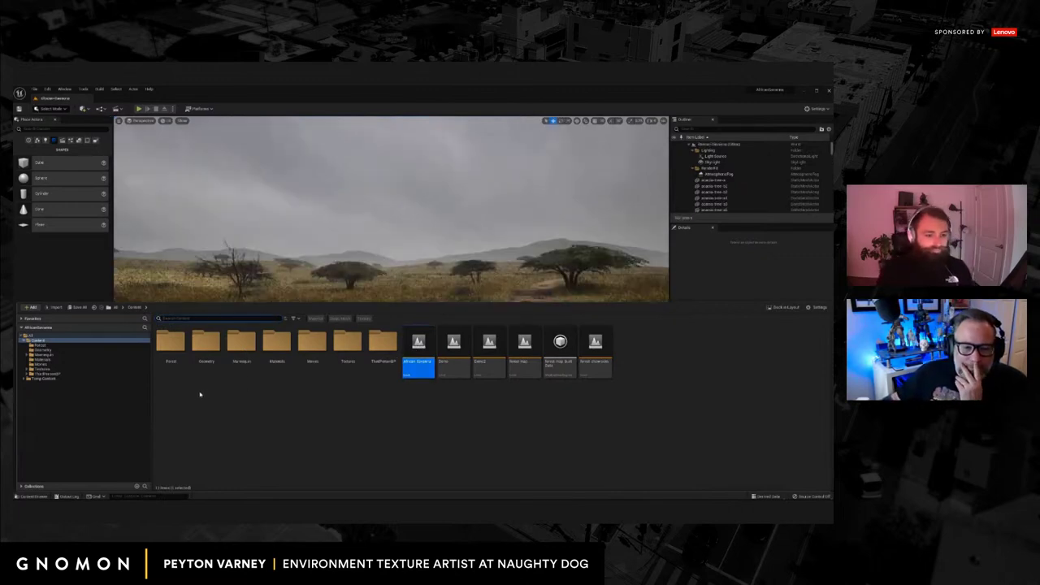
{"action": "left_click", "coordinate": [32, 497]}
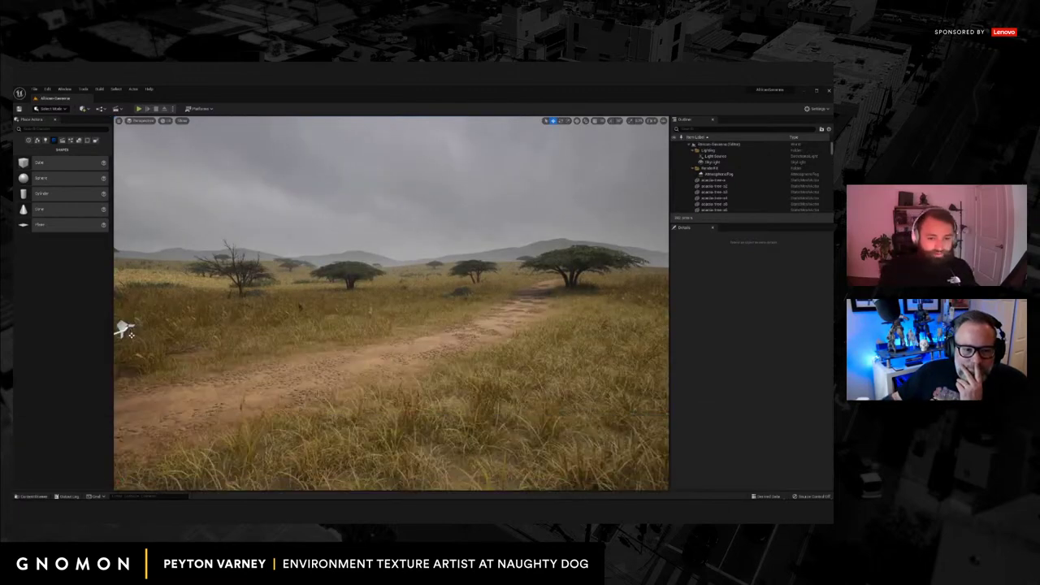
{"action": "right_click_drag", "start_coordinate": [353, 391], "coordinate": [324, 384]}
{"action": "left_click_drag", "start_coordinate": [354, 393], "coordinate": [296, 360]}
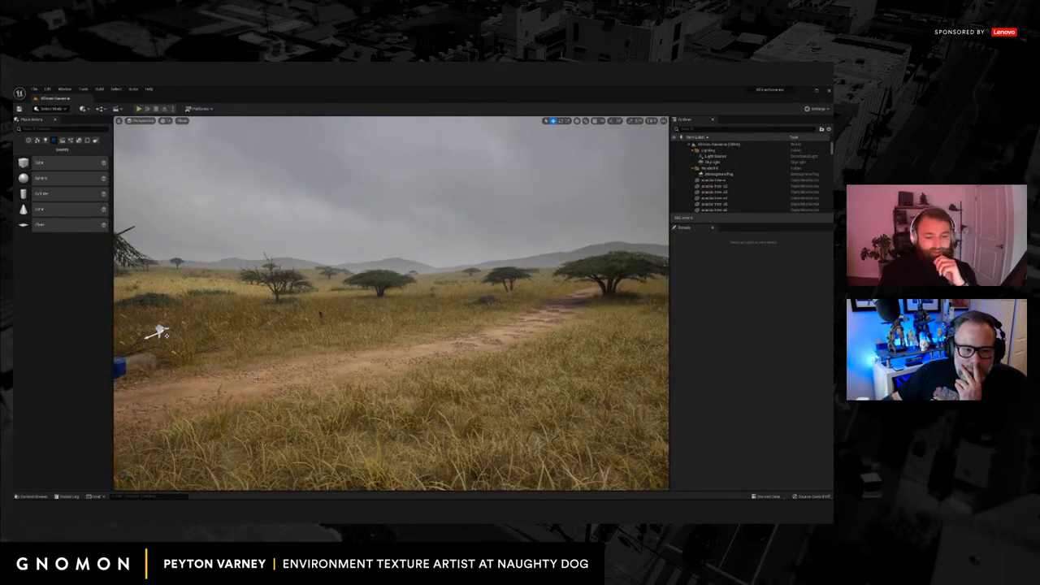
{"action": "middle_click_drag", "start_coordinate": [318, 373], "coordinate": [319, 375]}
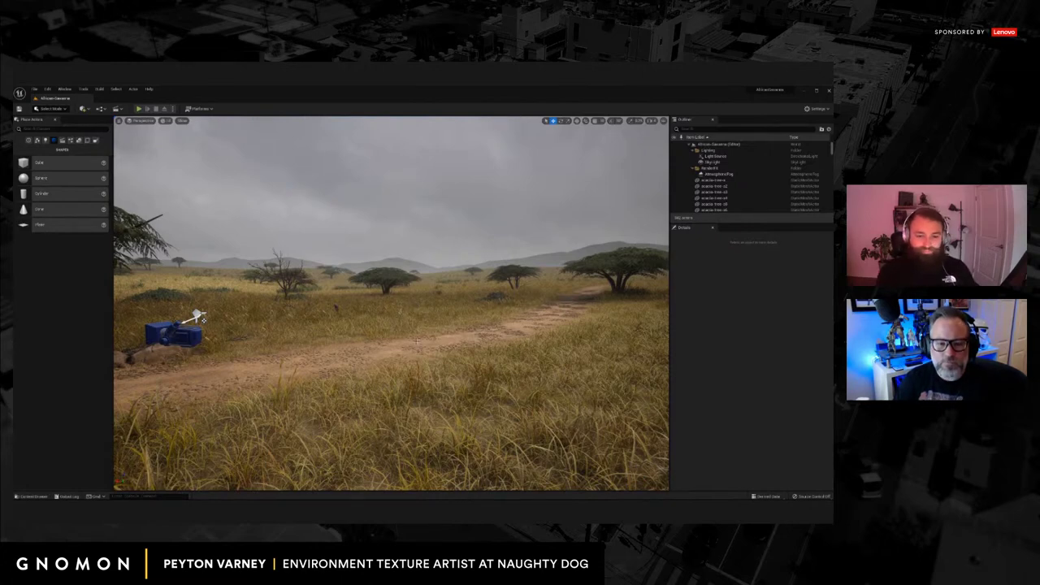
{"action": "mouse_move", "coordinate": [402, 382]}
{"action": "middle_mouse_down"}
{"action": "mouse_move", "coordinate": [369, 409]}
{"action": "mouse_move", "coordinate": [397, 387]}
{"action": "middle_mouse_up"}
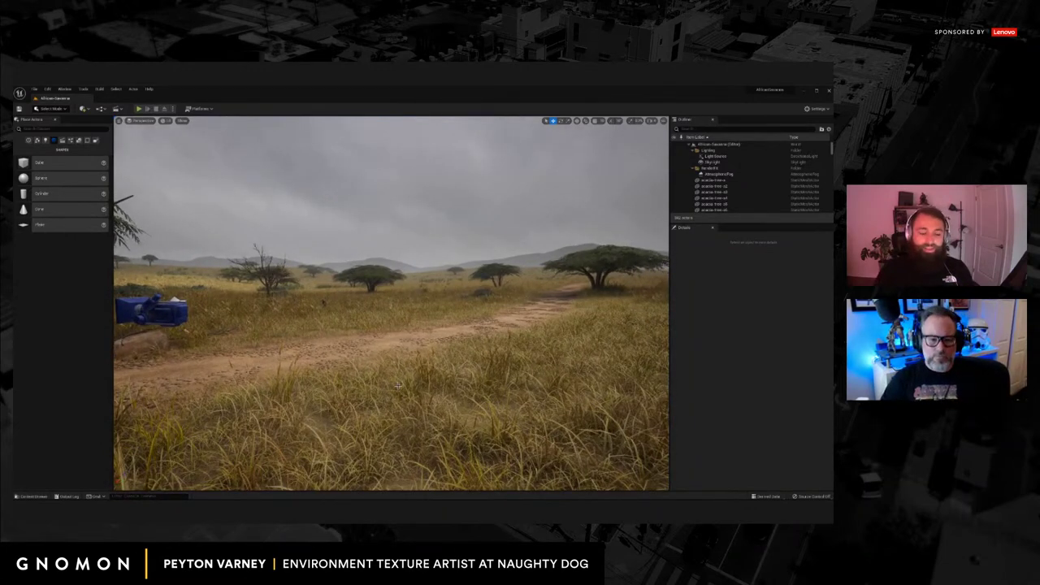
Switch the viewport to Unlit shading and look over the grass, path and acacias without lighting.
{"action": "left_click", "coordinate": [163, 120]}
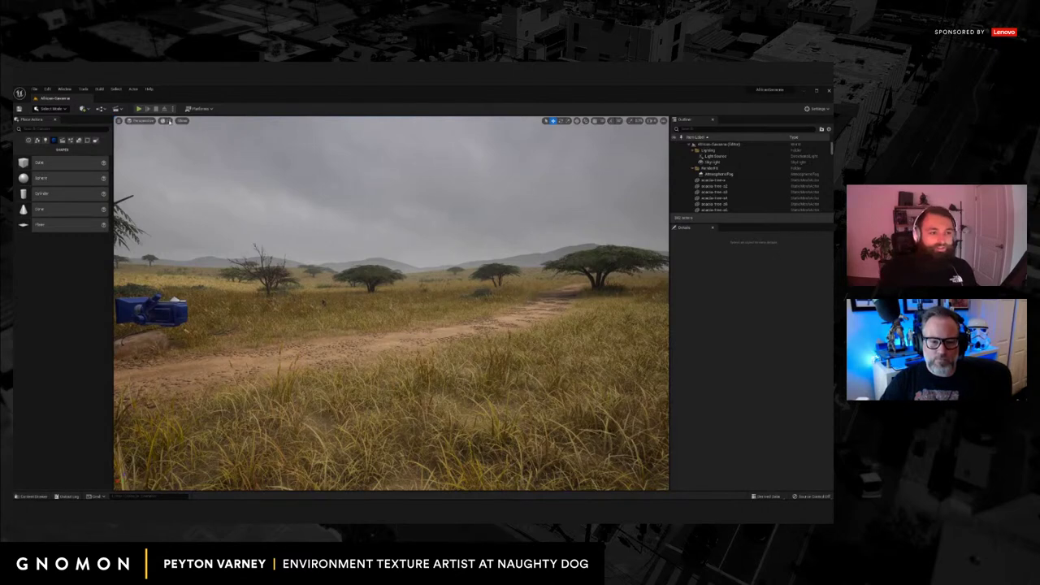
{"action": "left_click", "coordinate": [183, 143]}
{"action": "key", "text": "w"}
{"action": "mouse_move", "coordinate": [436, 399]}
{"action": "right_mouse_down"}
{"action": "mouse_move", "coordinate": [417, 353]}
{"action": "mouse_move", "coordinate": [410, 390]}
{"action": "mouse_move", "coordinate": [435, 425]}
{"action": "mouse_move", "coordinate": [420, 391]}
{"action": "mouse_move", "coordinate": [436, 392]}
{"action": "right_mouse_up"}
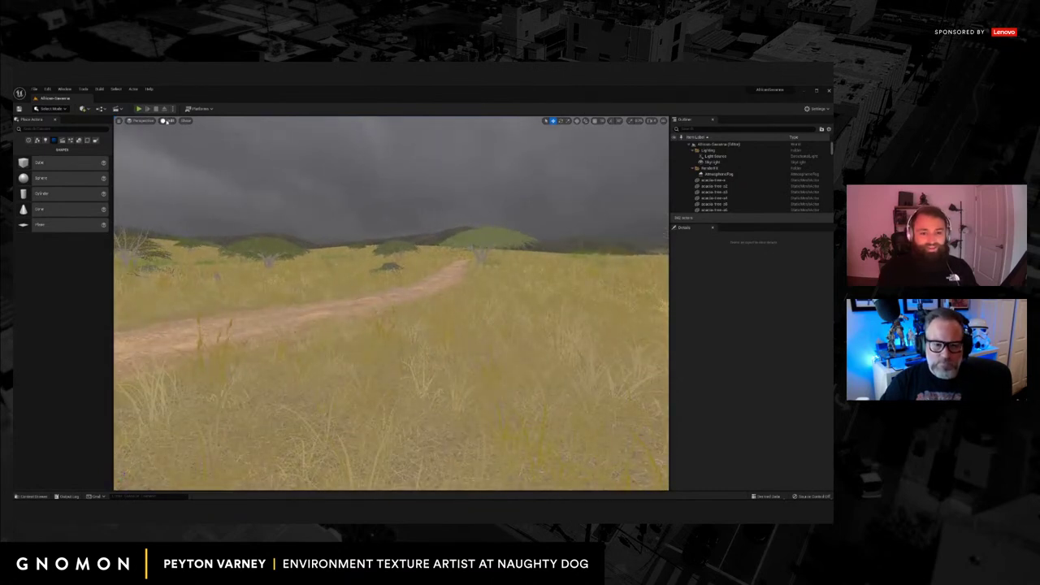
Switch the viewport to Detail Lighting and examine the grass and pebble-covered dirt path up close.
{"action": "left_click", "coordinate": [167, 120]}
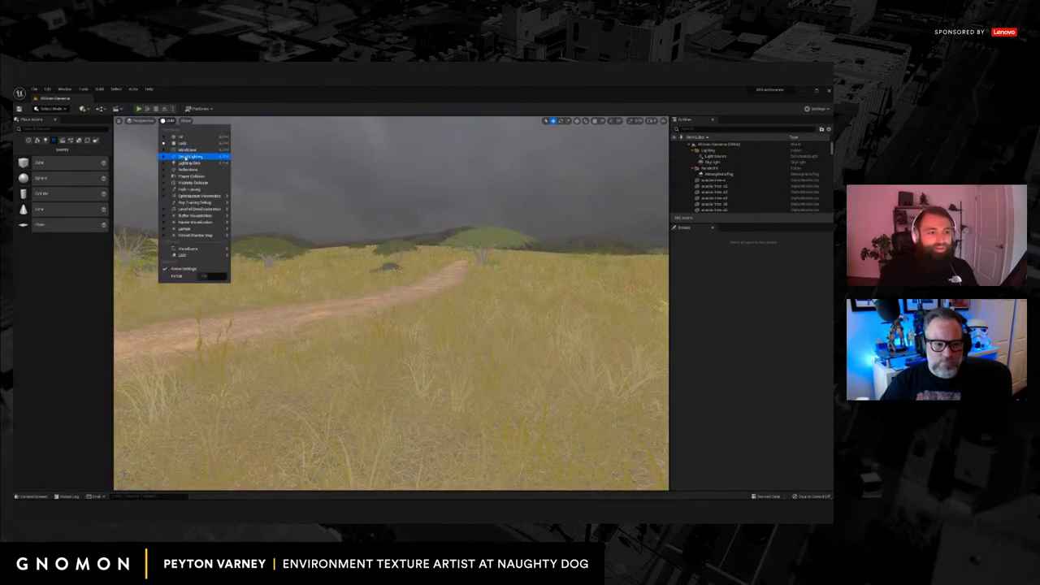
{"action": "left_click", "coordinate": [185, 158]}
{"action": "right_click_drag", "start_coordinate": [395, 328], "coordinate": [363, 342]}
{"action": "key", "text": "w"}
{"action": "key", "text": "a"}
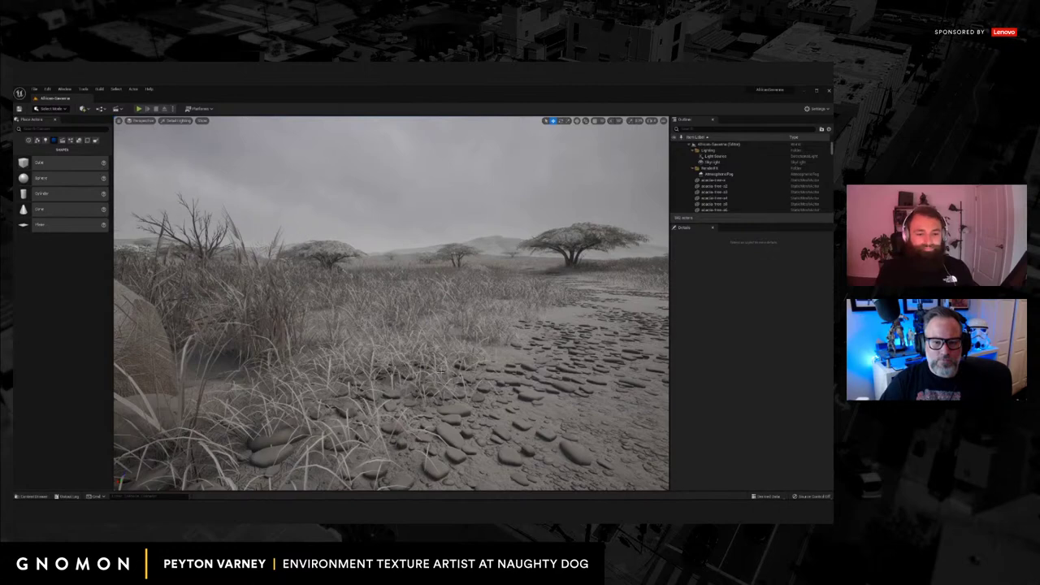
{"action": "middle_click_drag", "start_coordinate": [430, 373], "coordinate": [433, 371]}
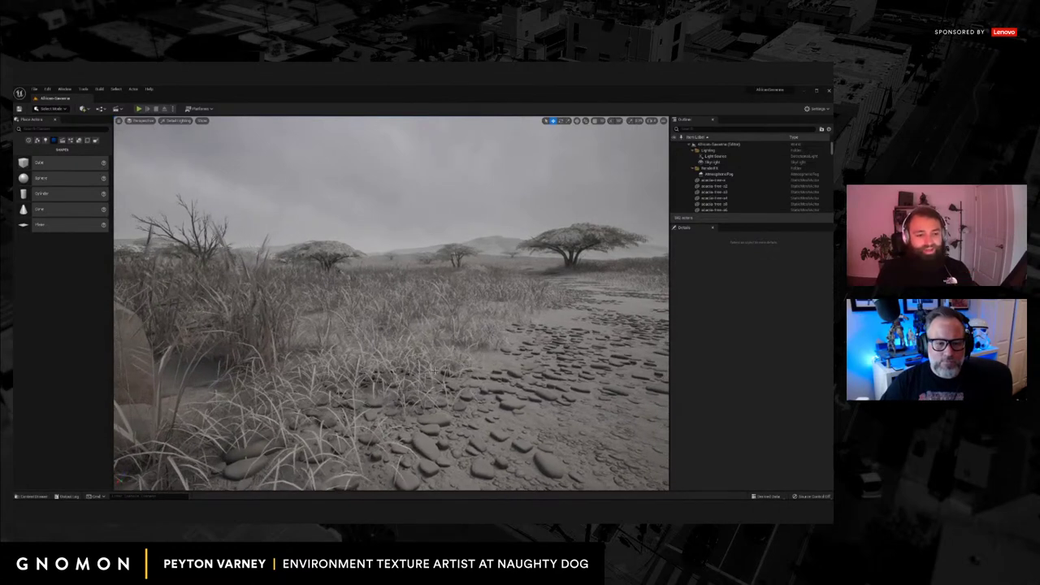
{"action": "scroll", "coordinate": [443, 380], "scroll_direction": "down", "scroll_amount": 3}
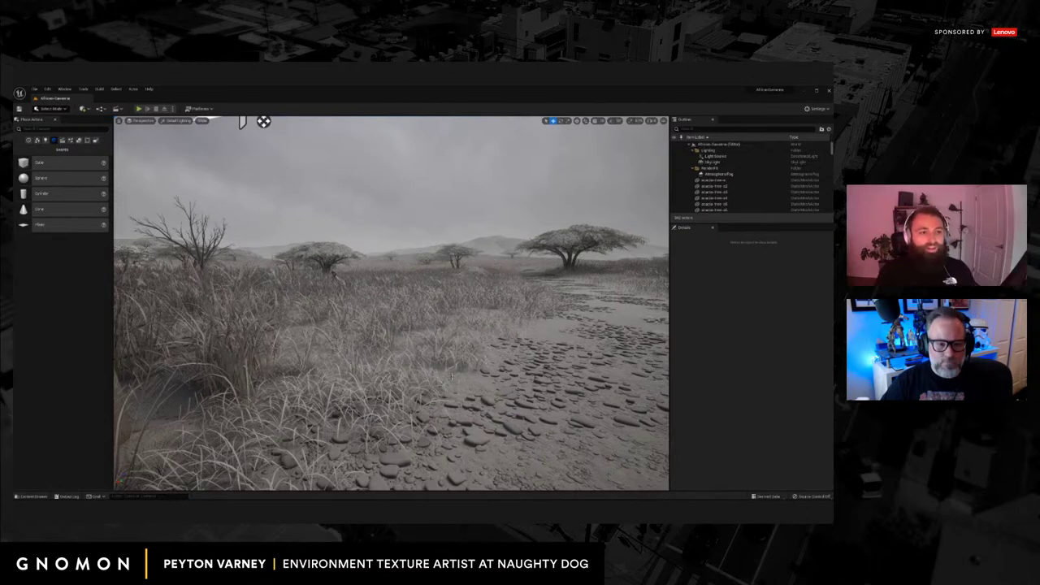
Restore Lit shading in the viewport and bring the underside of the large acacia's canopy into view.
{"action": "left_click", "coordinate": [178, 121]}
{"action": "left_click", "coordinate": [182, 132]}
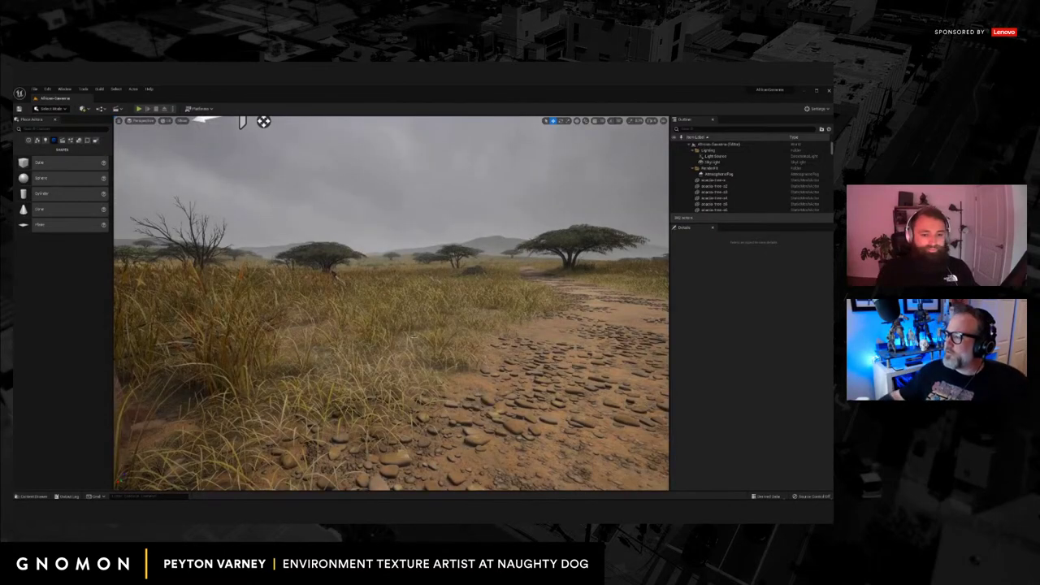
{"action": "right_click_drag", "start_coordinate": [413, 337], "coordinate": [563, 360]}
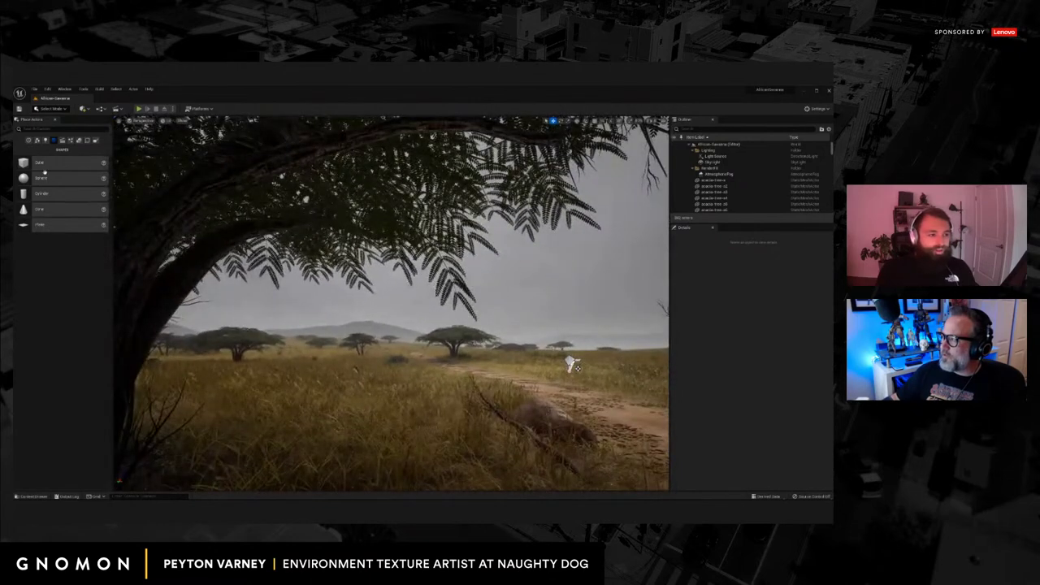
Add a point light beneath the large acacia's canopy and raise it up into the leaves.
{"action": "left_click", "coordinate": [46, 140]}
{"action": "left_click_drag", "start_coordinate": [226, 180], "coordinate": [412, 151]}
{"action": "right_click_drag", "start_coordinate": [412, 151], "coordinate": [412, 114]}
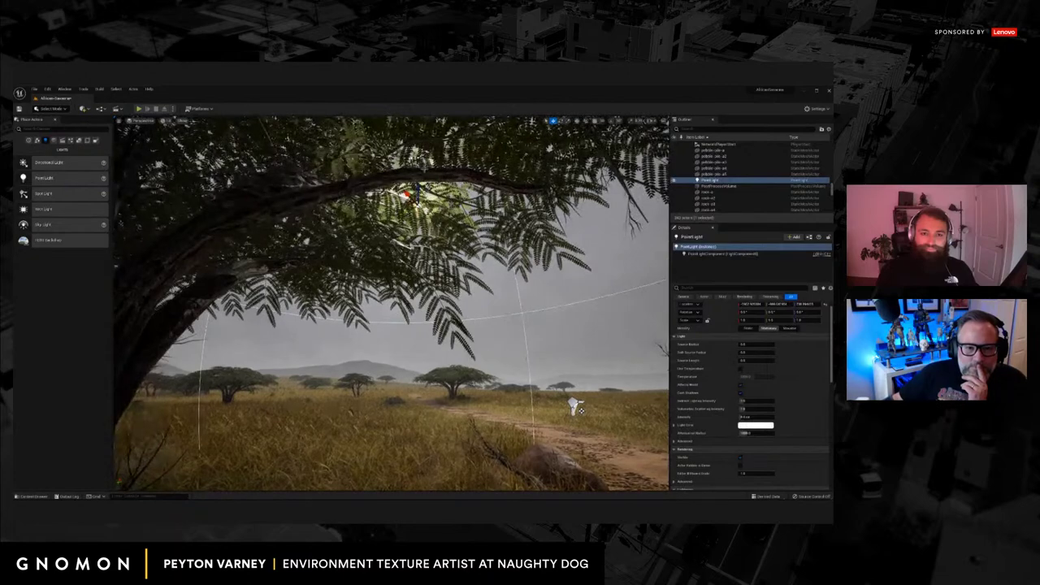
{"action": "left_click_drag", "start_coordinate": [412, 175], "coordinate": [418, 112]}
{"action": "right_click_drag", "start_coordinate": [406, 236], "coordinate": [386, 114]}
{"action": "key", "text": "w"}
{"action": "key", "text": "q"}
{"action": "right_click_drag", "start_coordinate": [399, 261], "coordinate": [401, 256]}
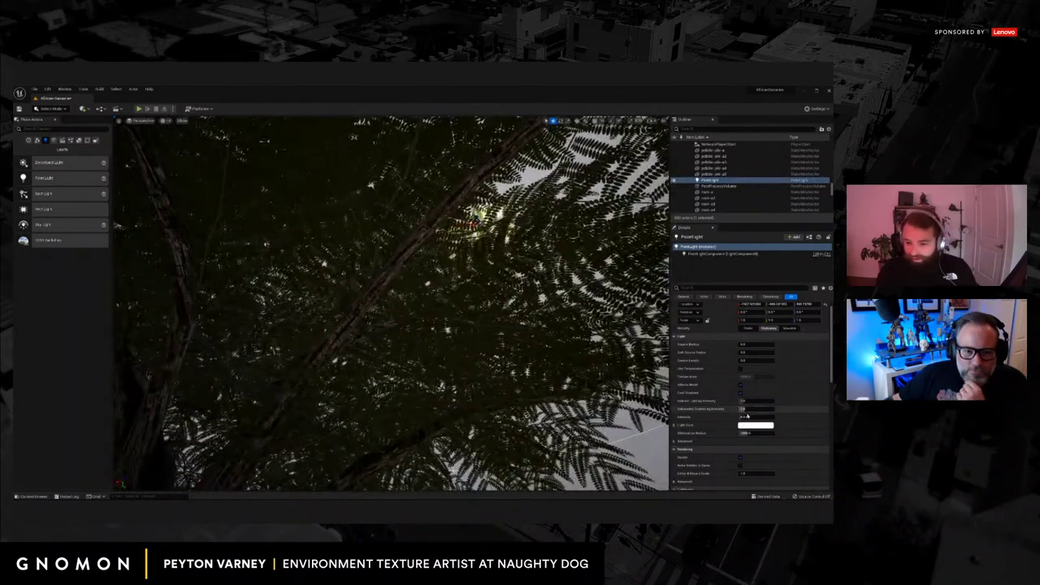
Increase the point light's intensity and move it through the acacia canopy to show light passing through the leaves.
{"action": "left_click_drag", "start_coordinate": [752, 417], "coordinate": [823, 408]}
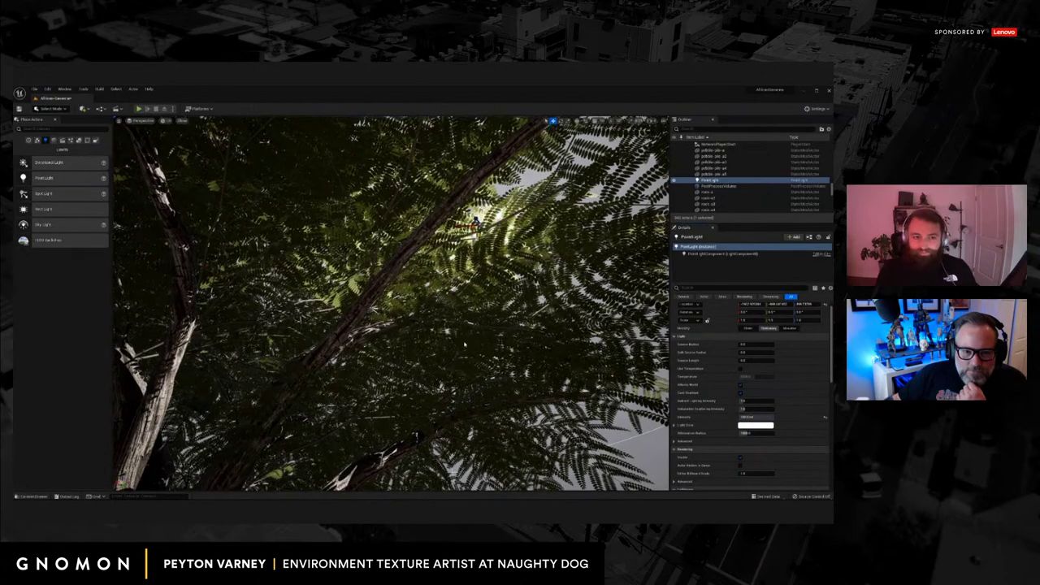
{"action": "key", "text": "s"}
{"action": "right_click_drag", "start_coordinate": [488, 383], "coordinate": [372, 262]}
{"action": "key", "text": "w"}
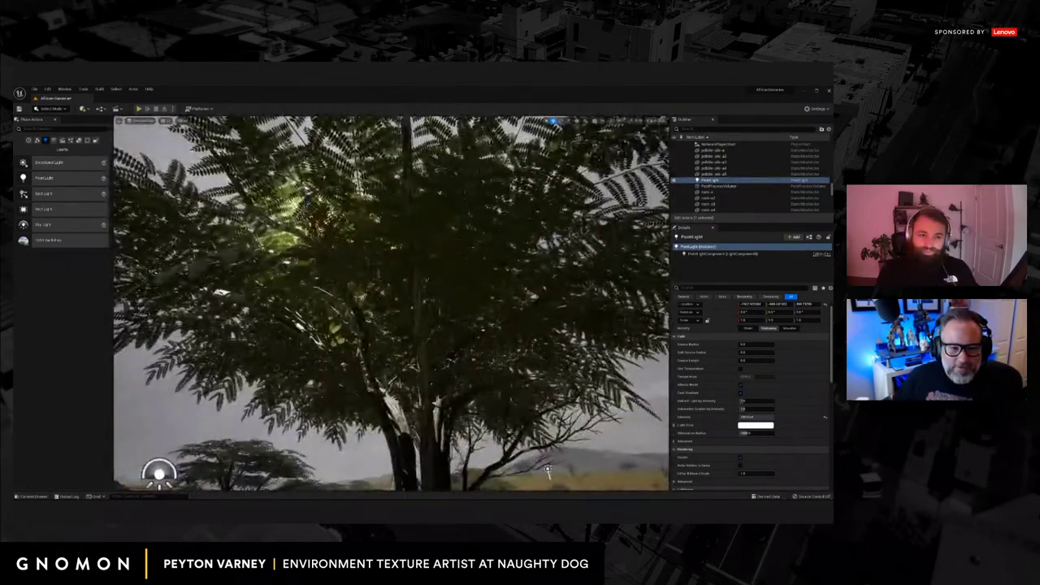
{"action": "left_click_drag", "start_coordinate": [324, 212], "coordinate": [517, 155]}
{"action": "right_click_drag", "start_coordinate": [503, 322], "coordinate": [512, 294]}
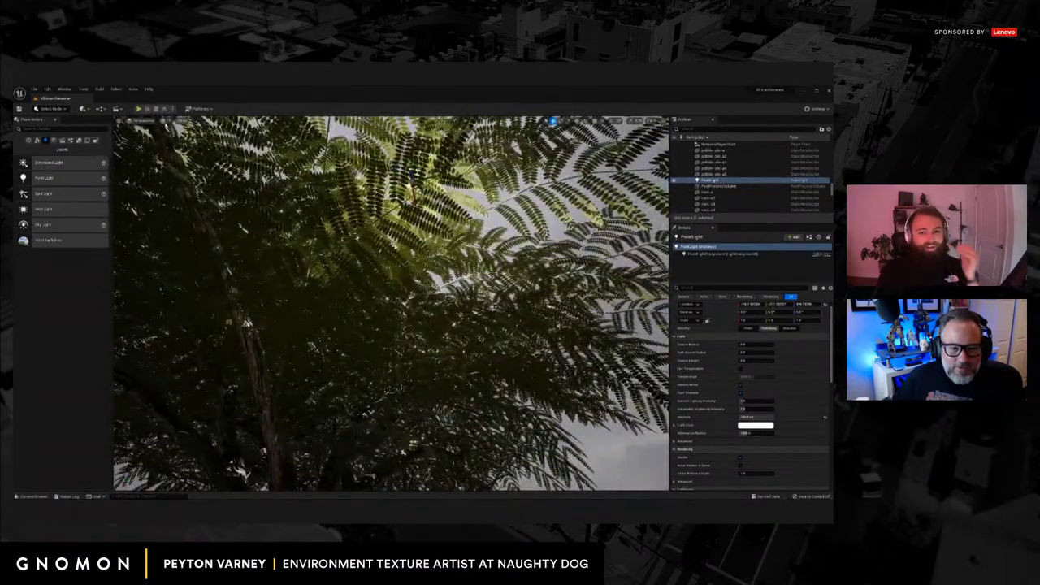
Check how the point light affects the grass below the acacia, and remove the light from the level.
{"action": "right_click_drag", "start_coordinate": [437, 278], "coordinate": [458, 303]}
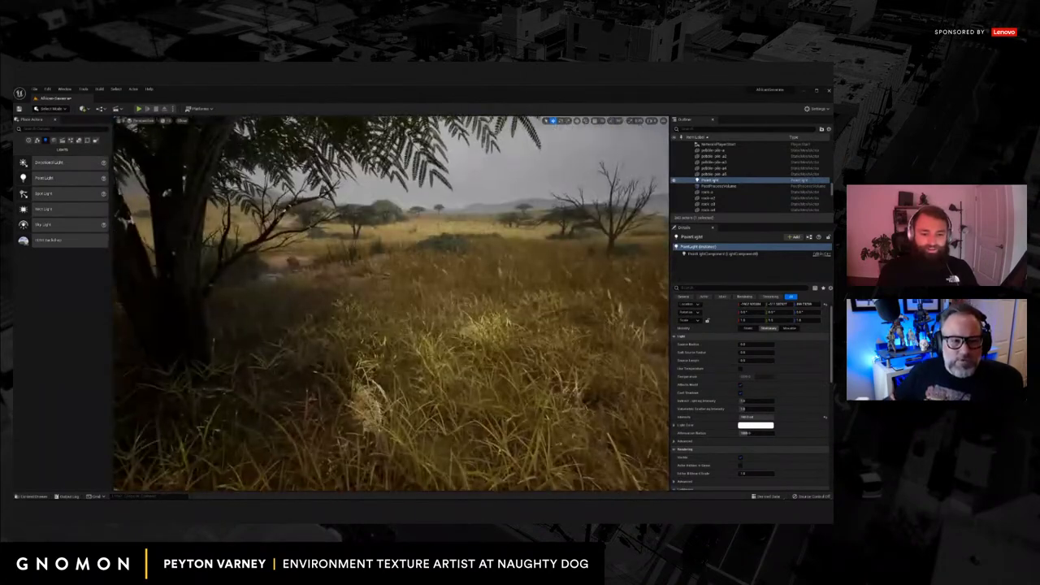
{"action": "right_click_drag", "start_coordinate": [438, 363], "coordinate": [416, 373]}
{"action": "key", "text": "Escape"}
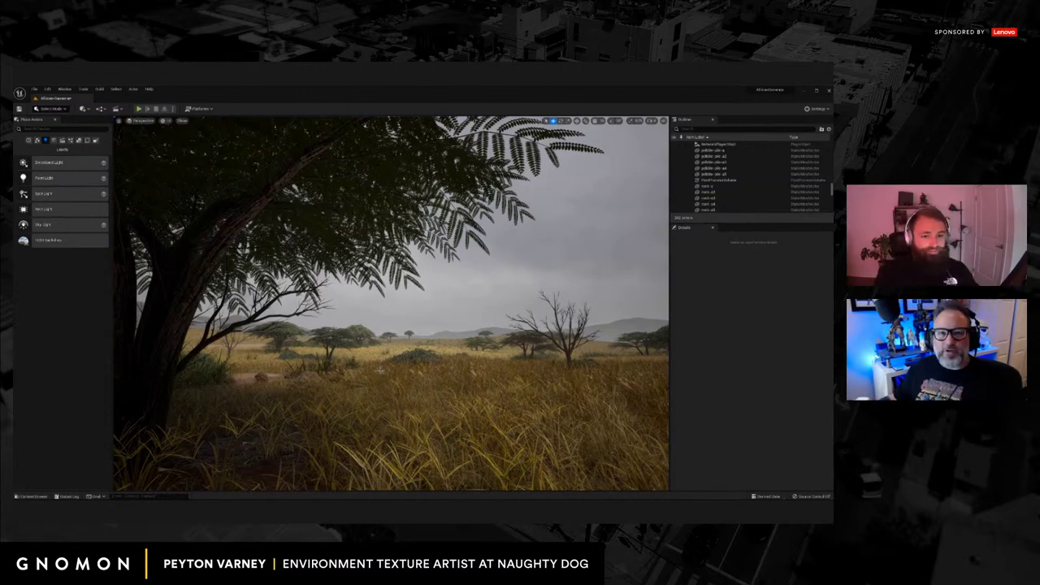
View the large acacia and waterhole from the grass across the dirt path.
{"action": "right_click_drag", "start_coordinate": [380, 371], "coordinate": [427, 418]}
{"action": "key", "text": "s"}
{"action": "mouse_move", "coordinate": [515, 288]}
{"action": "right_mouse_down"}
{"action": "mouse_move", "coordinate": [537, 290]}
{"action": "mouse_move", "coordinate": [513, 287]}
{"action": "right_mouse_up"}
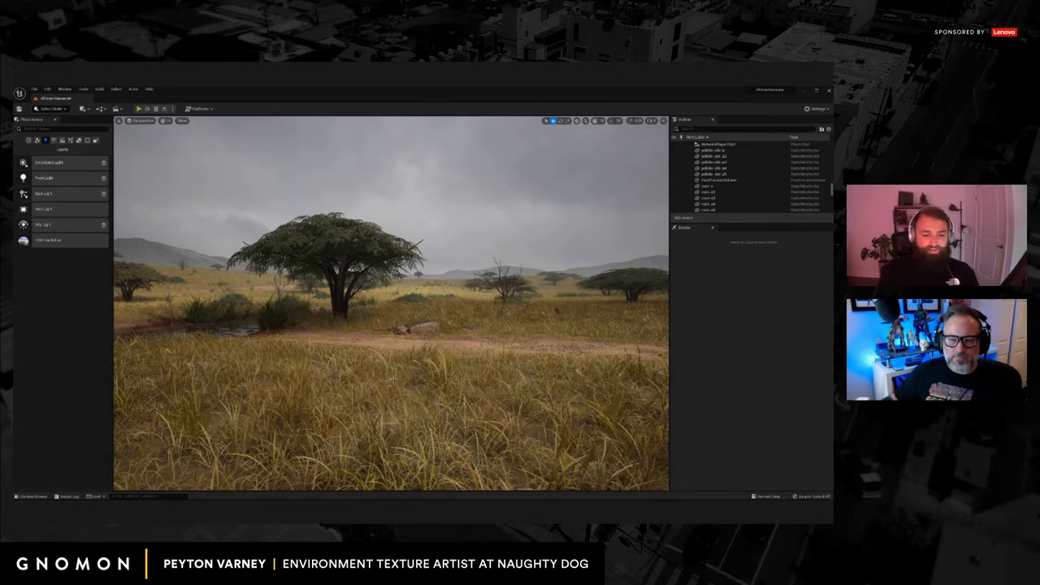
{"action": "middle_click_drag", "start_coordinate": [402, 386], "coordinate": [403, 381]}
{"action": "right_click_drag", "start_coordinate": [402, 381], "coordinate": [403, 379]}
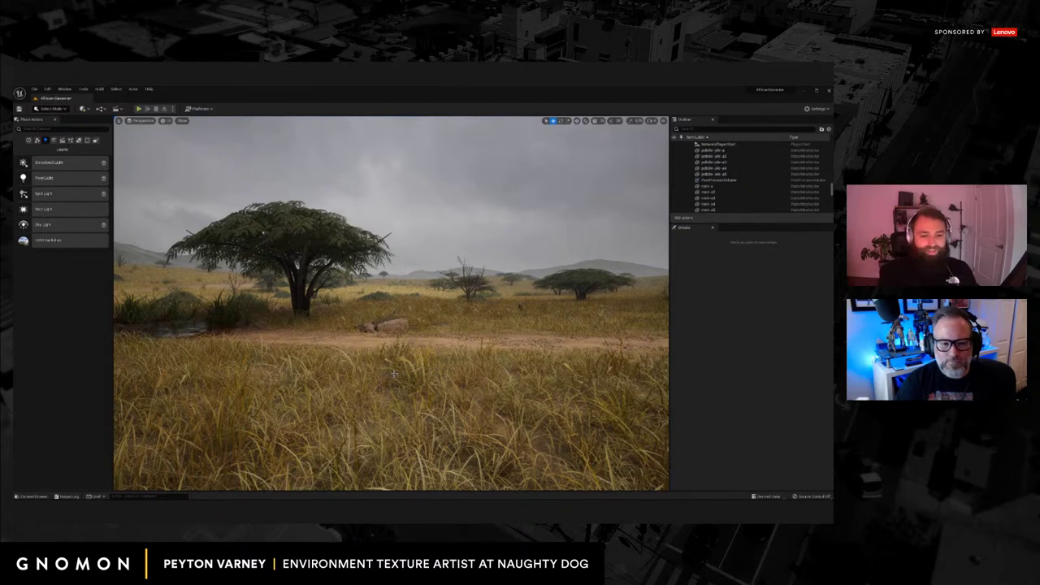
{"action": "mouse_move", "coordinate": [397, 345]}
{"action": "right_mouse_down"}
{"action": "mouse_move", "coordinate": [364, 344]}
{"action": "mouse_move", "coordinate": [385, 358]}
{"action": "right_mouse_up"}
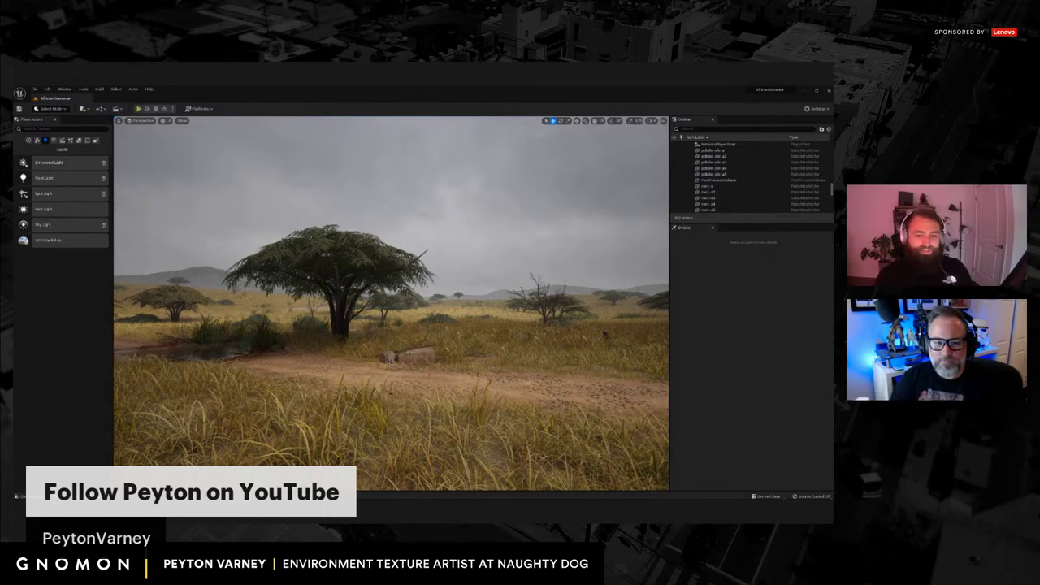
{"action": "right_click_drag", "start_coordinate": [399, 347], "coordinate": [447, 352]}
{"action": "mouse_move", "coordinate": [360, 348]}
{"action": "middle_mouse_down"}
{"action": "mouse_move", "coordinate": [375, 347]}
{"action": "mouse_move", "coordinate": [362, 344]}
{"action": "middle_mouse_up"}
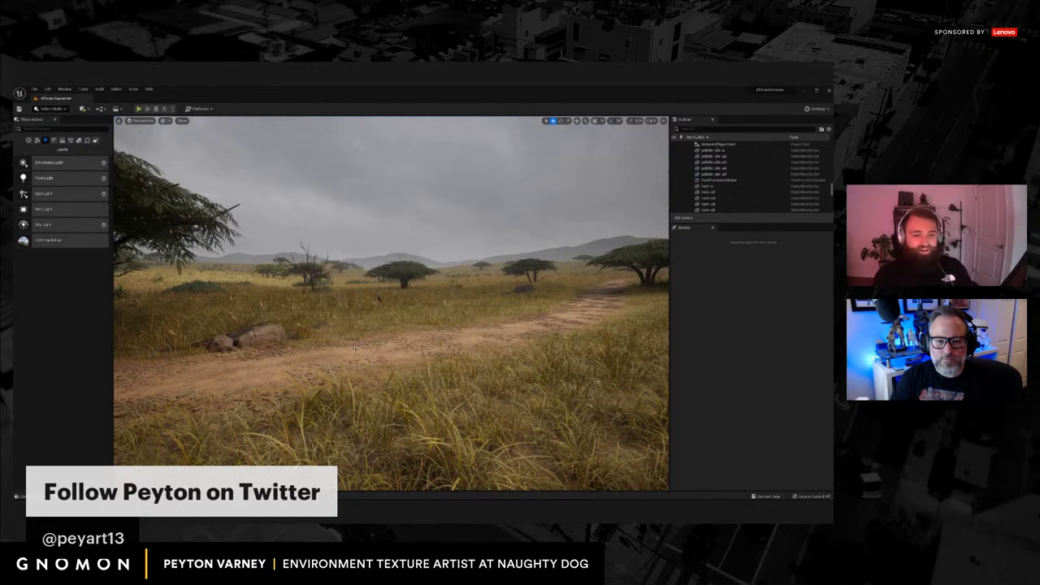
{"action": "right_click_drag", "start_coordinate": [371, 340], "coordinate": [277, 341]}
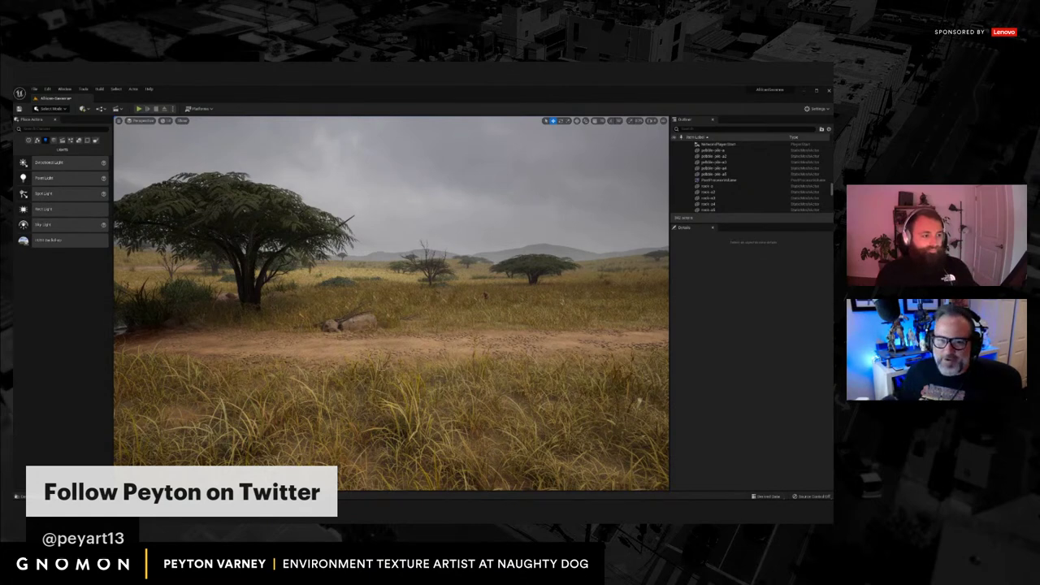
{"action": "middle_click_drag", "start_coordinate": [417, 321], "coordinate": [441, 332]}
{"action": "mouse_move", "coordinate": [361, 354]}
{"action": "right_mouse_down"}
{"action": "mouse_move", "coordinate": [372, 355]}
{"action": "mouse_move", "coordinate": [357, 349]}
{"action": "right_mouse_up"}
{"action": "left_click_drag", "start_coordinate": [357, 349], "coordinate": [354, 344]}
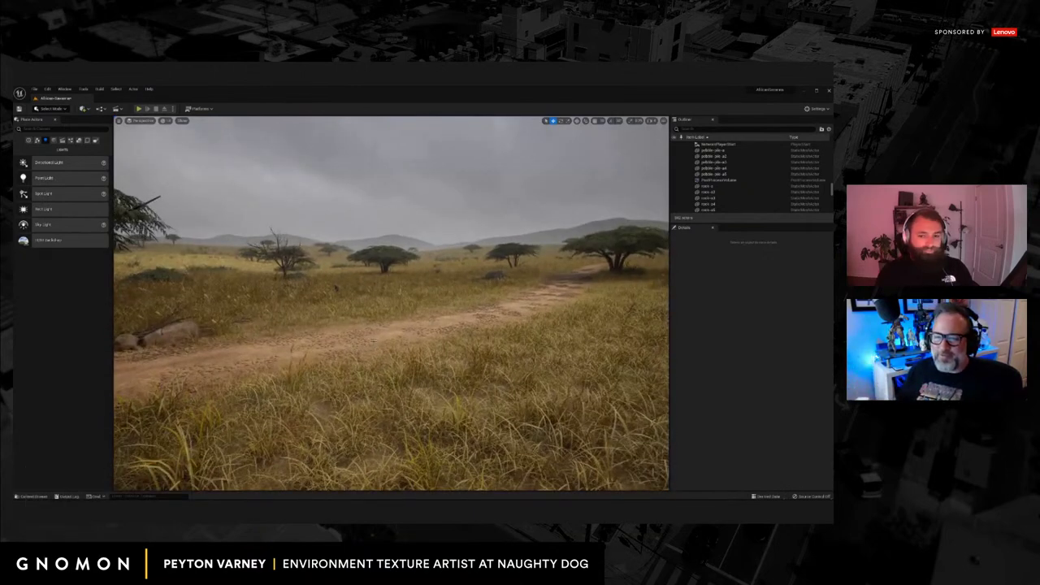
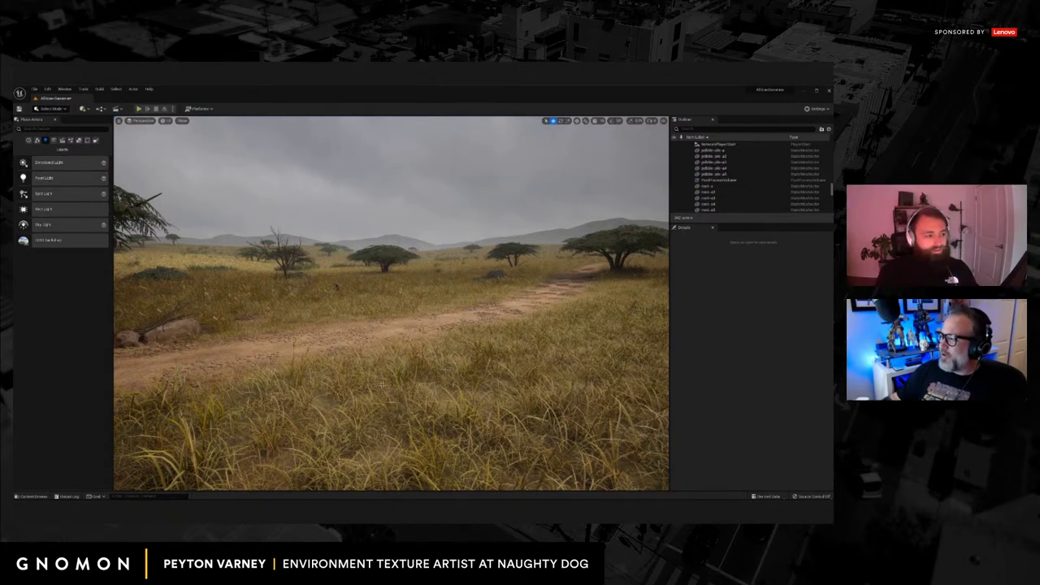
{"action": "right_click_drag", "start_coordinate": [362, 375], "coordinate": [346, 385]}
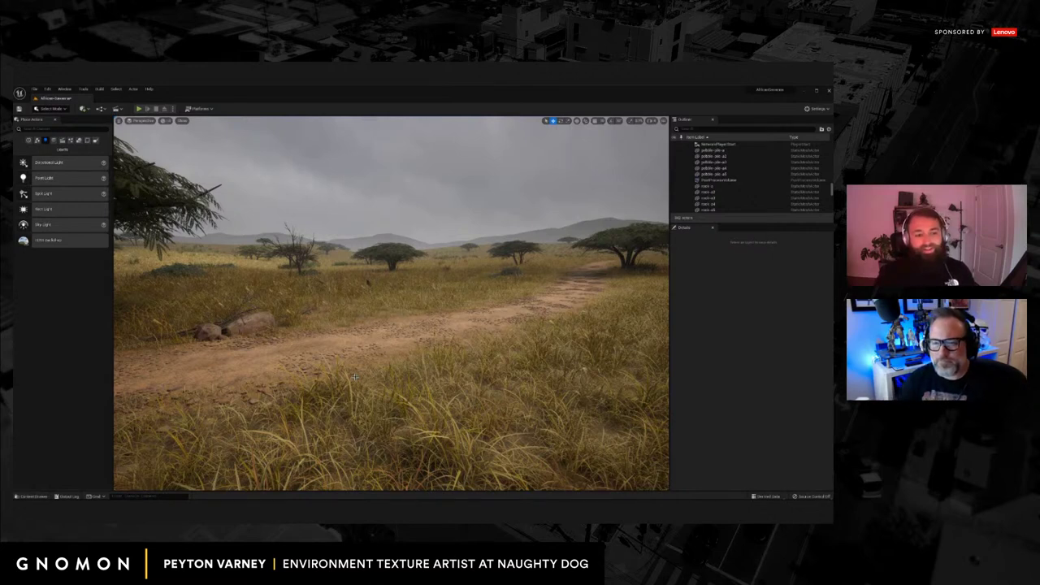
{"action": "key", "text": "s"}
{"action": "right_click_drag", "start_coordinate": [398, 372], "coordinate": [532, 334]}
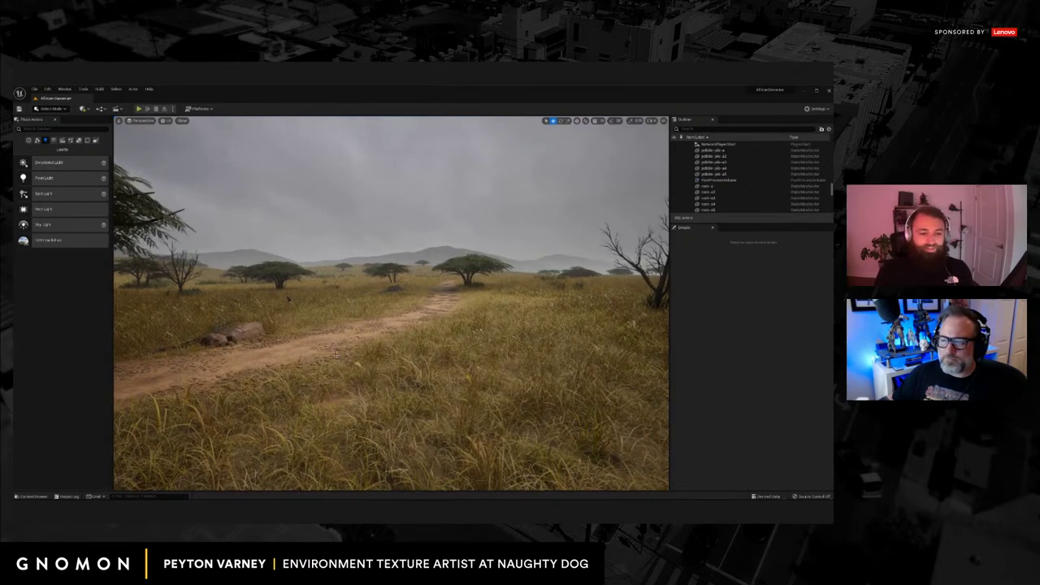
Examine the dirt path's pebbles, the roadside rocks and the grass edges up close and from farther back.
{"action": "scroll", "coordinate": [331, 357], "scroll_direction": "up", "scroll_amount": 3}
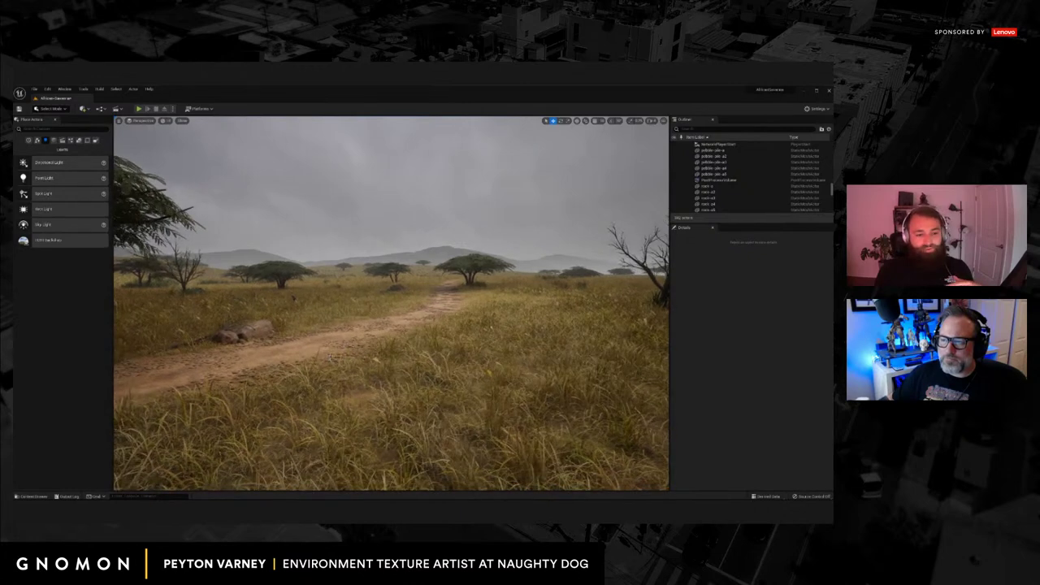
{"action": "scroll", "coordinate": [297, 368], "scroll_direction": "up", "scroll_amount": 3}
{"action": "scroll", "coordinate": [296, 368], "scroll_direction": "up", "scroll_amount": 5}
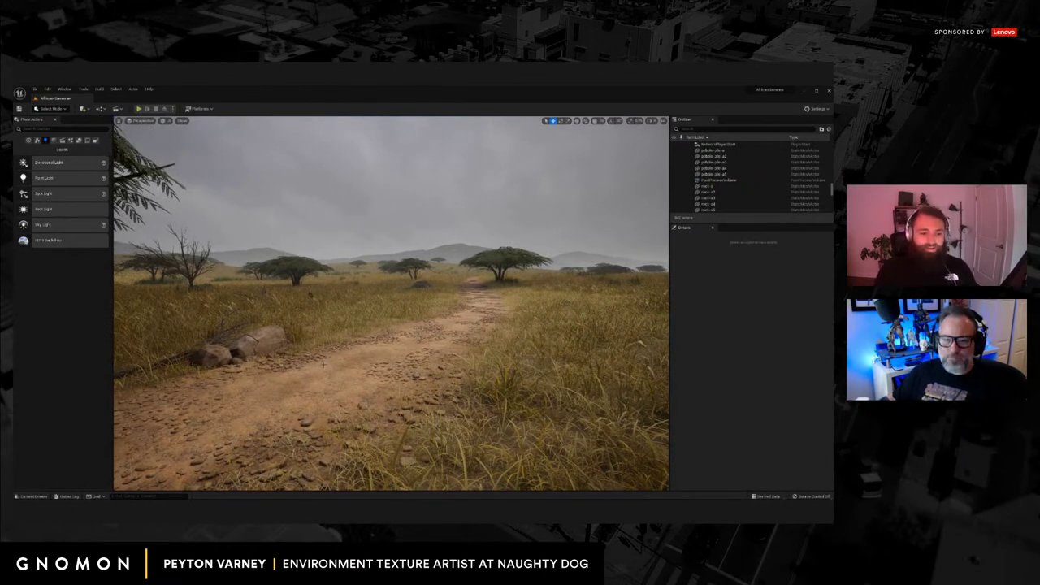
{"action": "key", "text": "s"}
{"action": "right_click_drag", "start_coordinate": [328, 360], "coordinate": [326, 375]}
{"action": "scroll", "coordinate": [326, 376], "scroll_direction": "up", "scroll_amount": 3}
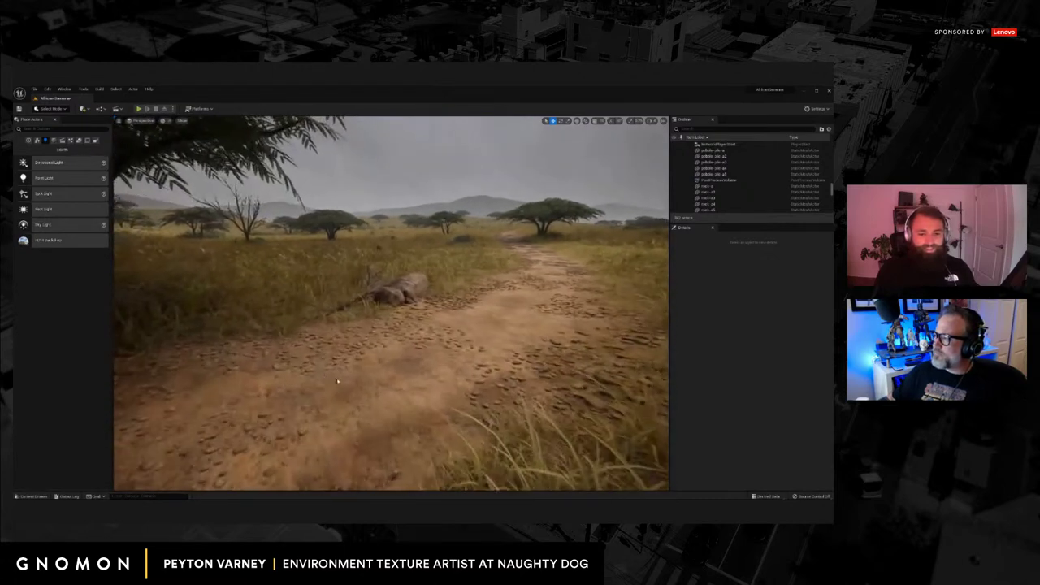
{"action": "scroll", "coordinate": [426, 402], "scroll_direction": "up", "scroll_amount": 2}
{"action": "right_click_drag", "start_coordinate": [427, 403], "coordinate": [361, 375]}
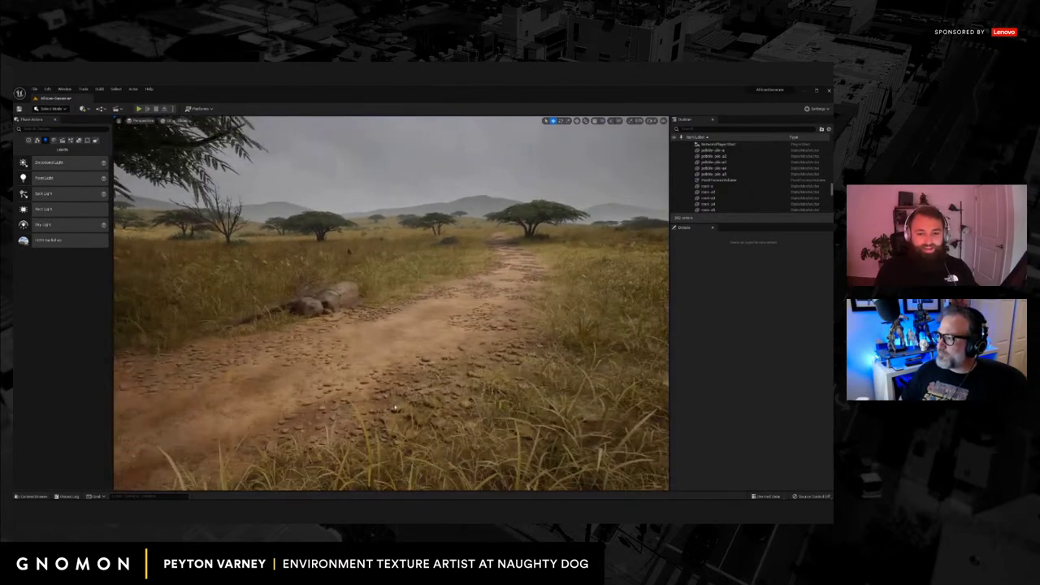
{"action": "scroll", "coordinate": [359, 377], "scroll_direction": "up", "scroll_amount": 2}
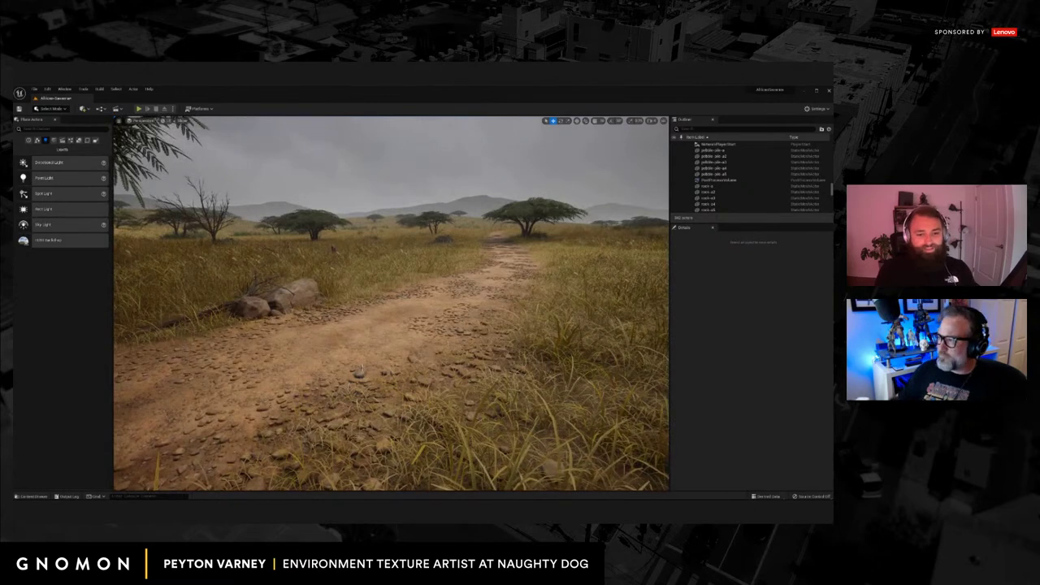
{"action": "scroll", "coordinate": [362, 376], "scroll_direction": "down", "scroll_amount": 2}
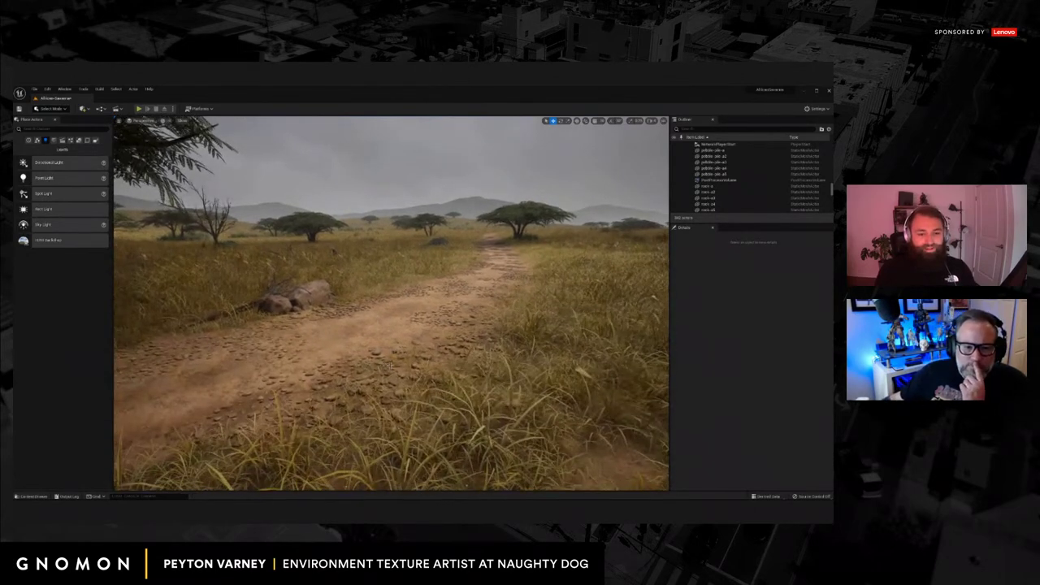
{"action": "key", "text": "d"}
{"action": "right_click_drag", "start_coordinate": [411, 366], "coordinate": [388, 363]}
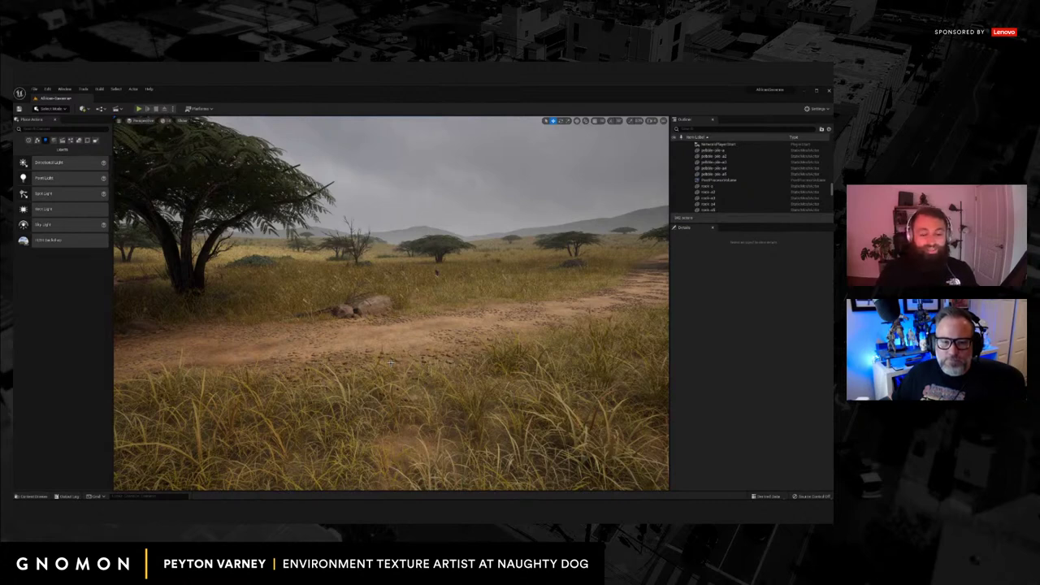
{"action": "right_click_drag", "start_coordinate": [419, 356], "coordinate": [493, 356]}
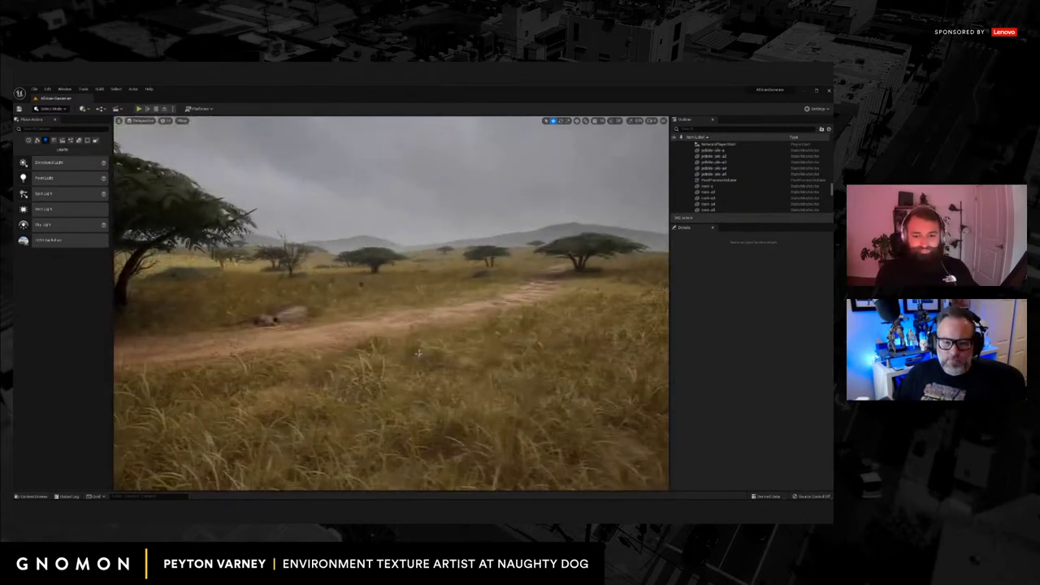
View the dirt path, roadside rocks and distant acacias from the grass, ending on the large acacia.
{"action": "right_click_drag", "start_coordinate": [424, 367], "coordinate": [481, 367]}
{"action": "left_click_drag", "start_coordinate": [423, 366], "coordinate": [424, 369]}
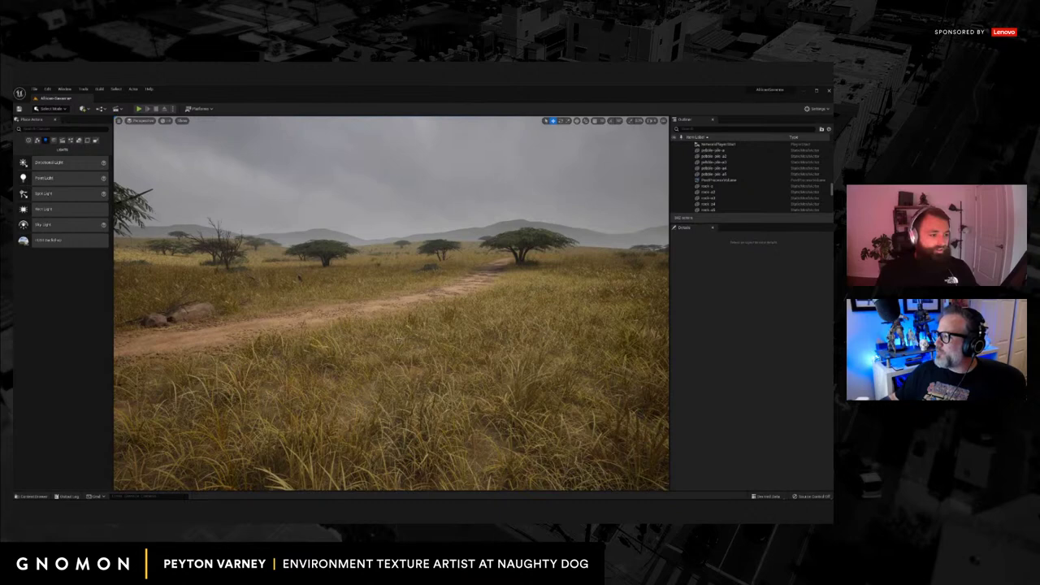
{"action": "key", "text": "a"}
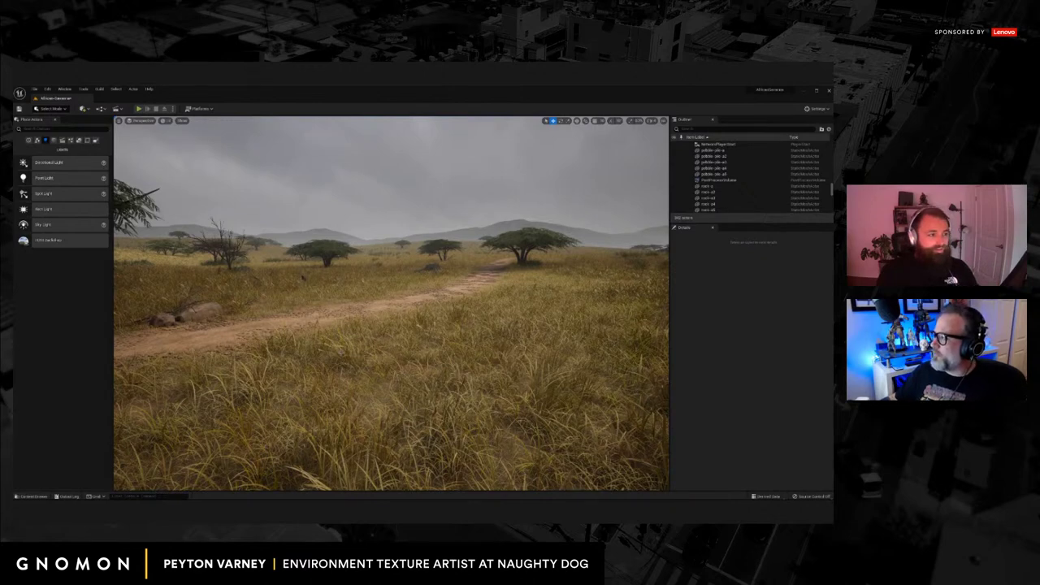
{"action": "right_click_drag", "start_coordinate": [355, 358], "coordinate": [327, 359]}
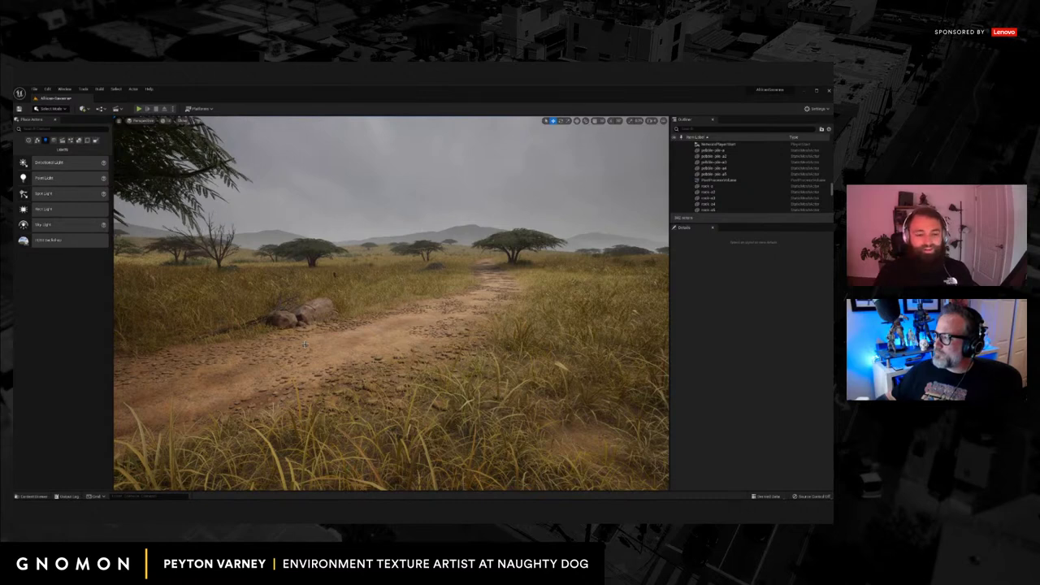
{"action": "right_click_drag", "start_coordinate": [402, 362], "coordinate": [406, 362]}
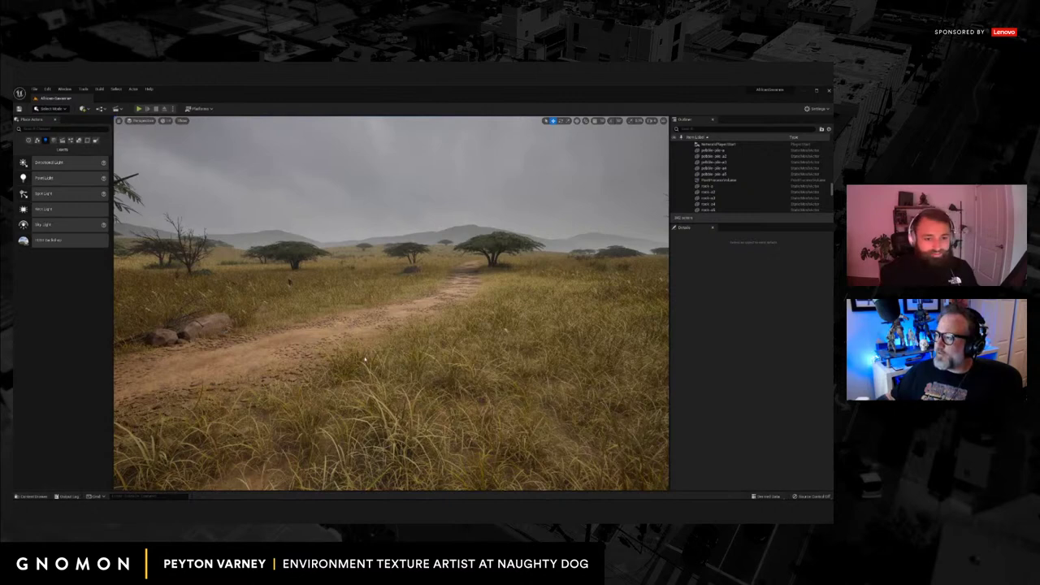
{"action": "right_click_drag", "start_coordinate": [365, 360], "coordinate": [364, 355]}
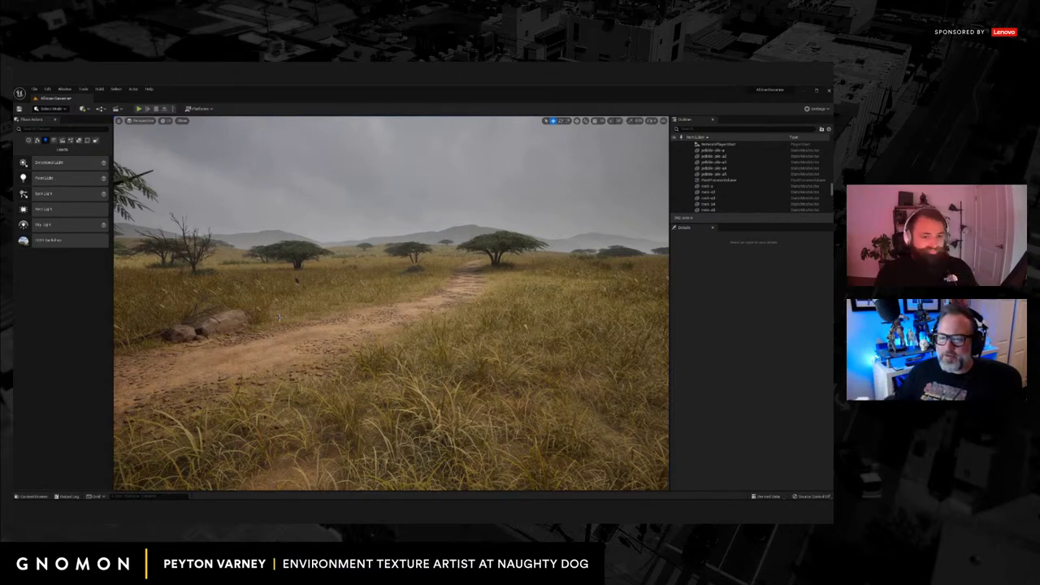
{"action": "right_click_drag", "start_coordinate": [475, 286], "coordinate": [409, 288]}
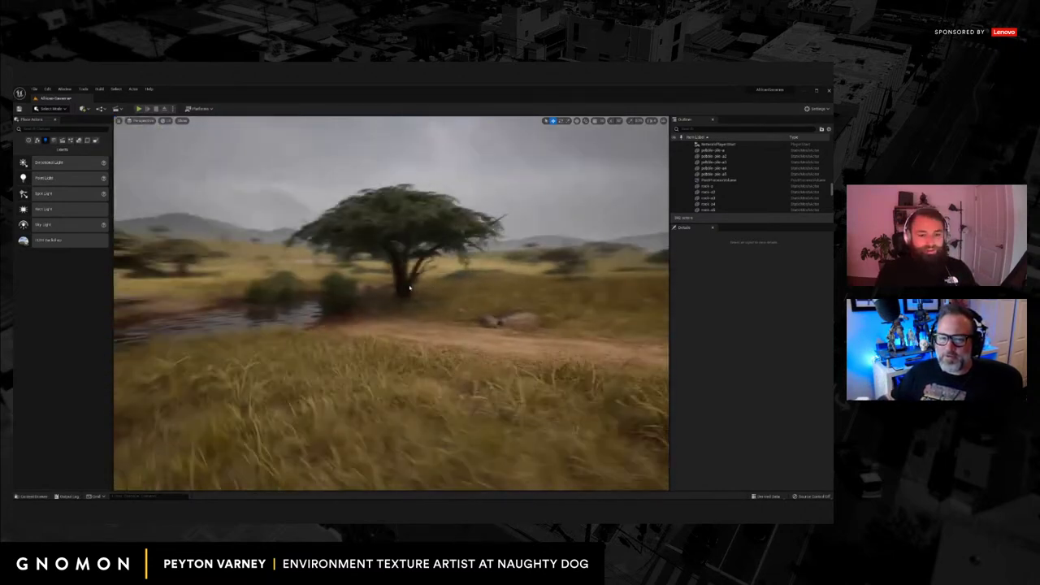
{"action": "left_click_drag", "start_coordinate": [410, 289], "coordinate": [382, 284]}
Turn off Game View to show the level's camera and light icons, and select the camera over the dirt path.
{"action": "left_click", "coordinate": [120, 120]}
{"action": "mouse_move", "coordinate": [150, 233]}
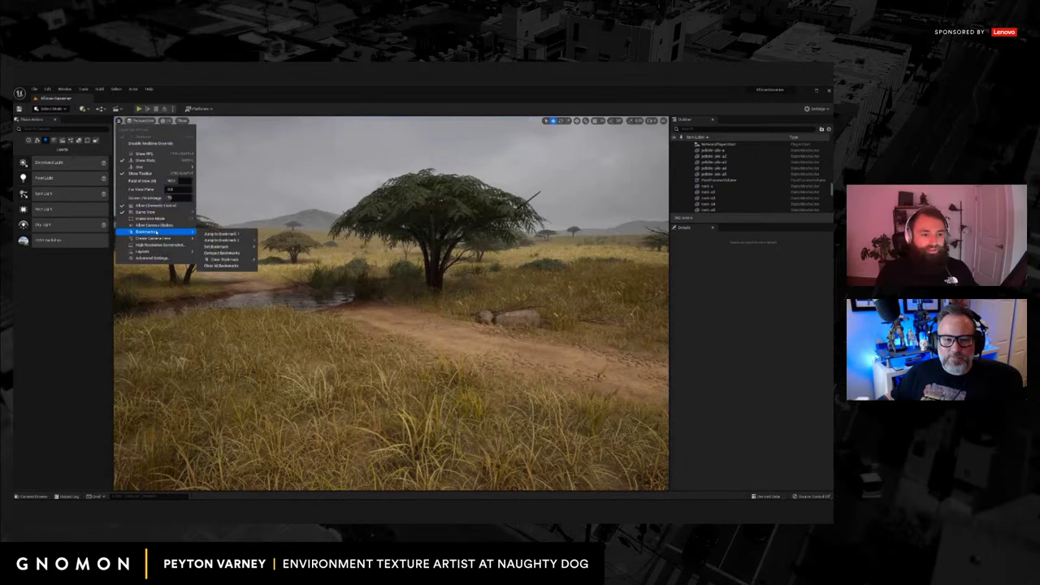
{"action": "left_click", "coordinate": [221, 234]}
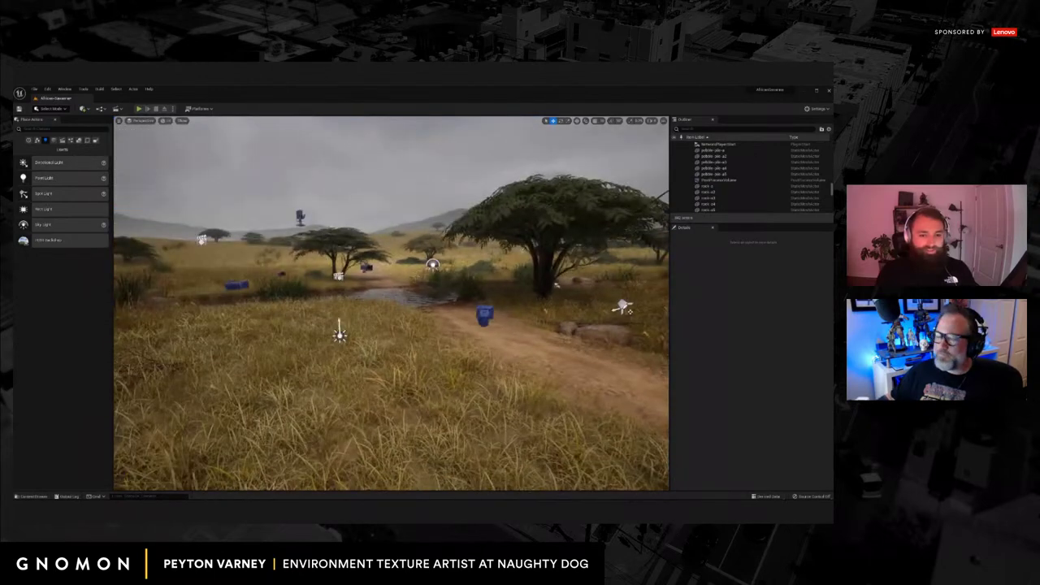
{"action": "left_click", "coordinate": [484, 314]}
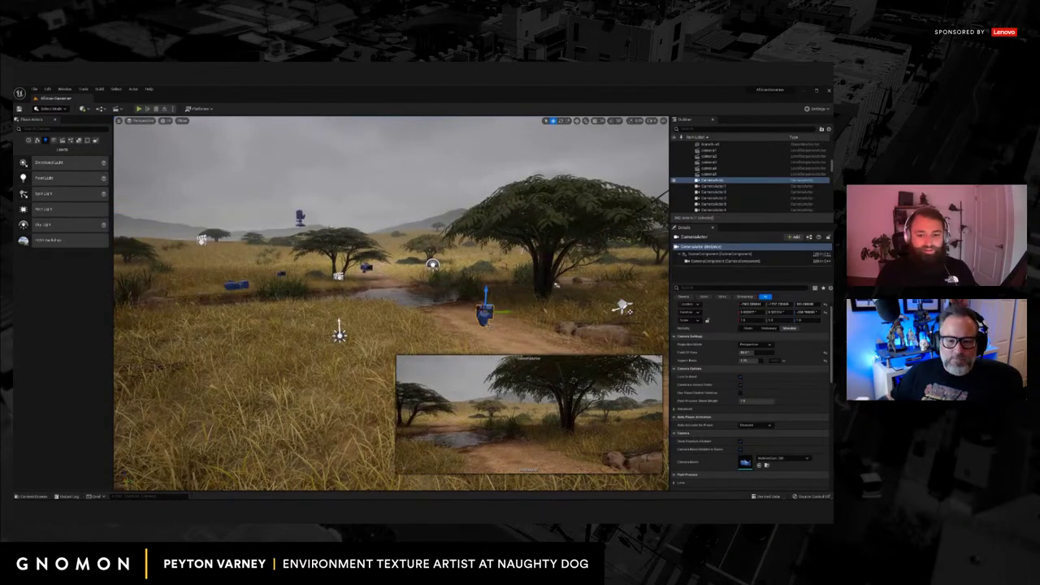
Set the selected camera's aspect ratio to 2.35.
{"action": "right_click_drag", "start_coordinate": [484, 317], "coordinate": [544, 317]}
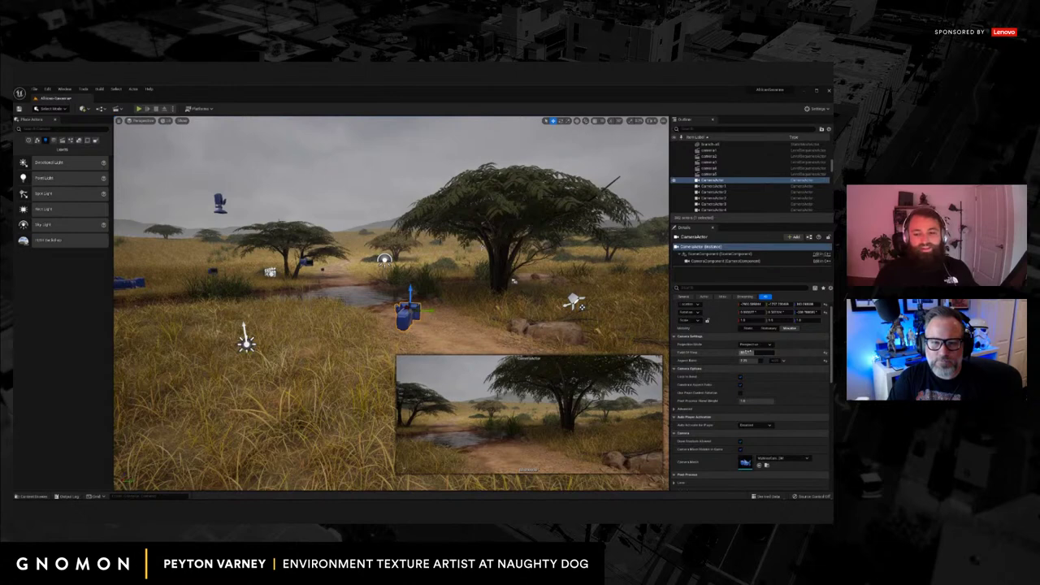
{"action": "left_click", "coordinate": [743, 360]}
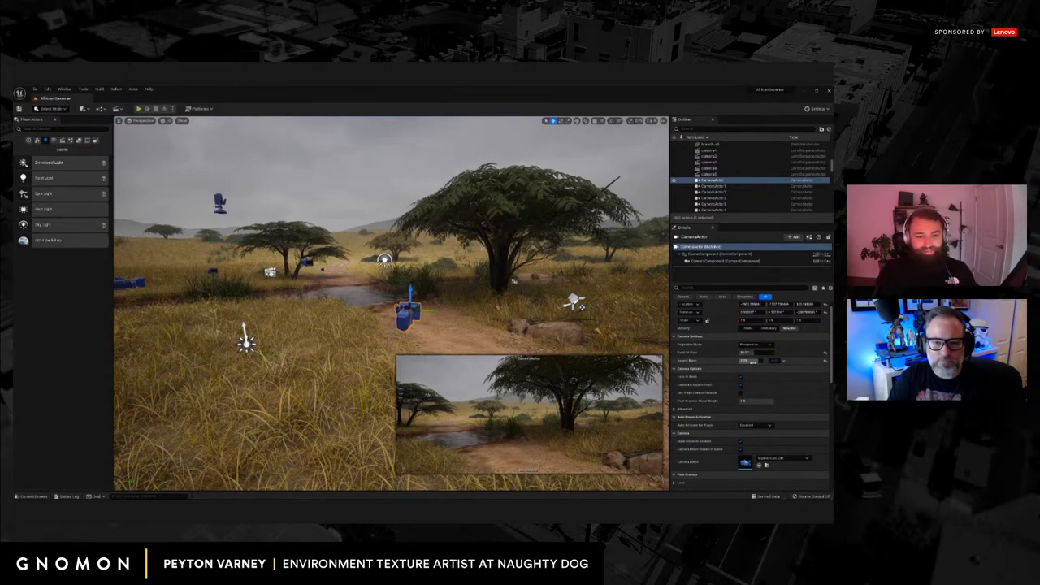
{"action": "type", "text": "2.35"}
{"action": "key", "text": "Return"}
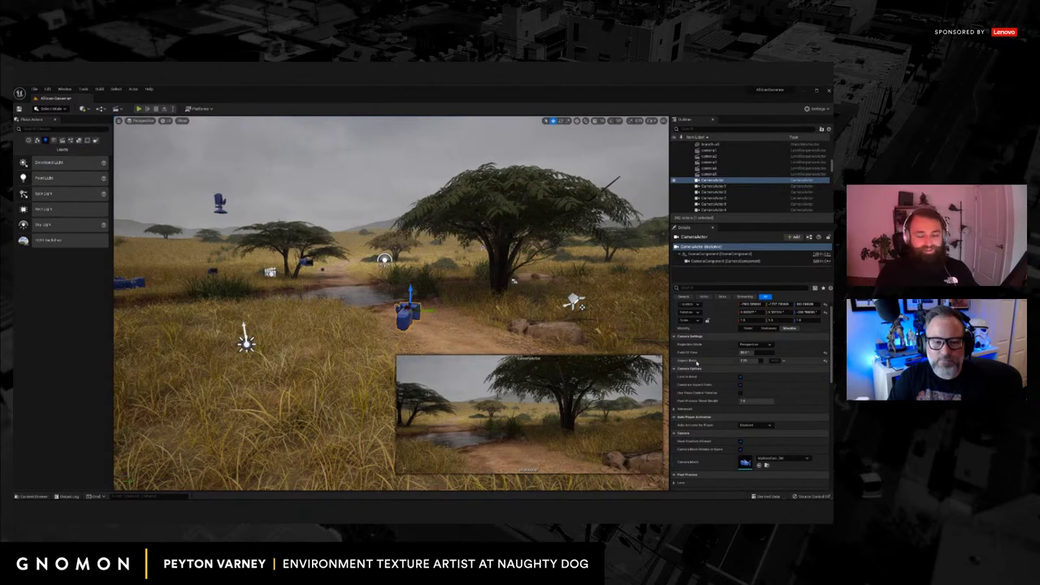
Preview the framed shots of the cameras placed around the waterhole and beside the large acacia.
{"action": "middle_click_drag", "start_coordinate": [522, 316], "coordinate": [525, 326]}
{"action": "key", "text": "w"}
{"action": "right_click_drag", "start_coordinate": [524, 326], "coordinate": [521, 319]}
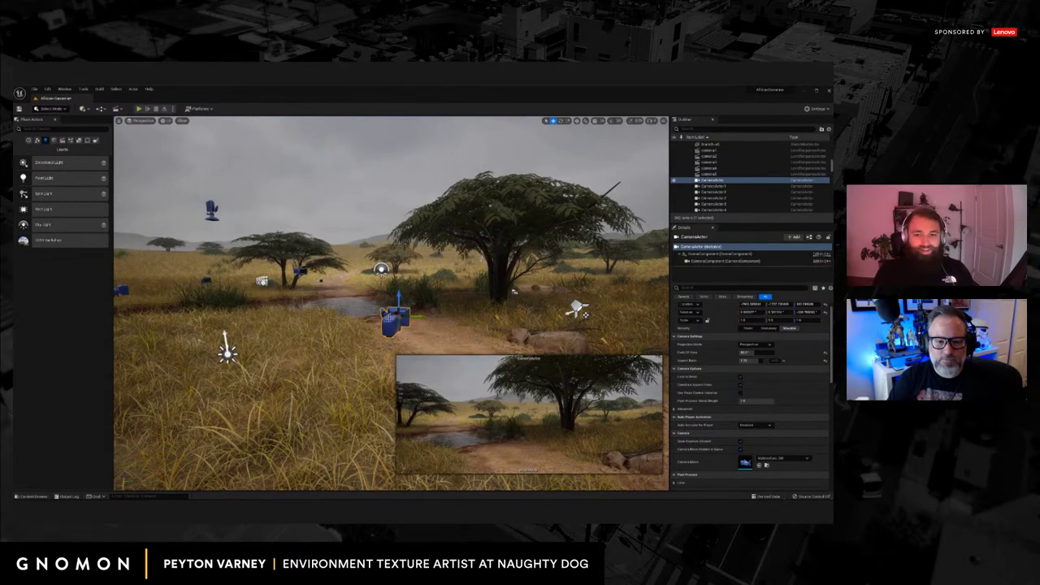
{"action": "key", "text": "w"}
{"action": "right_click_drag", "start_coordinate": [455, 324], "coordinate": [489, 332]}
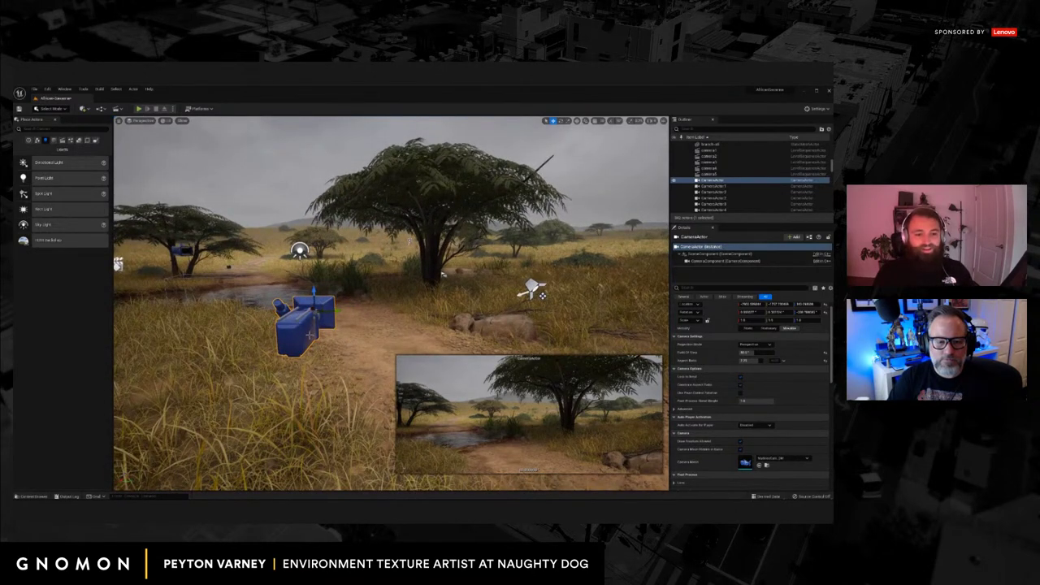
{"action": "key", "text": "s"}
{"action": "right_click_drag", "start_coordinate": [348, 328], "coordinate": [346, 314]}
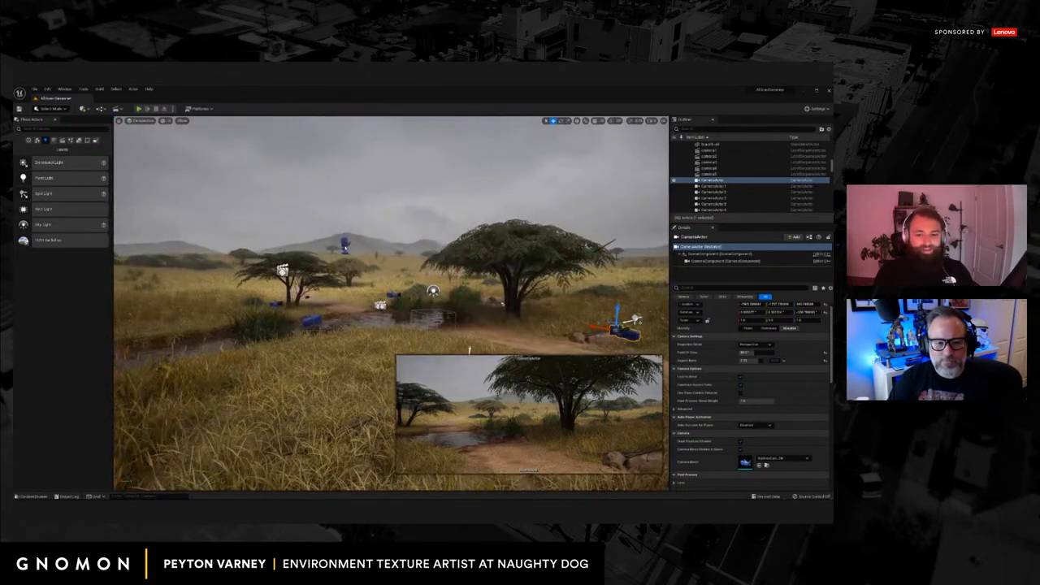
{"action": "left_click", "coordinate": [343, 243]}
{"action": "left_click", "coordinate": [314, 321]}
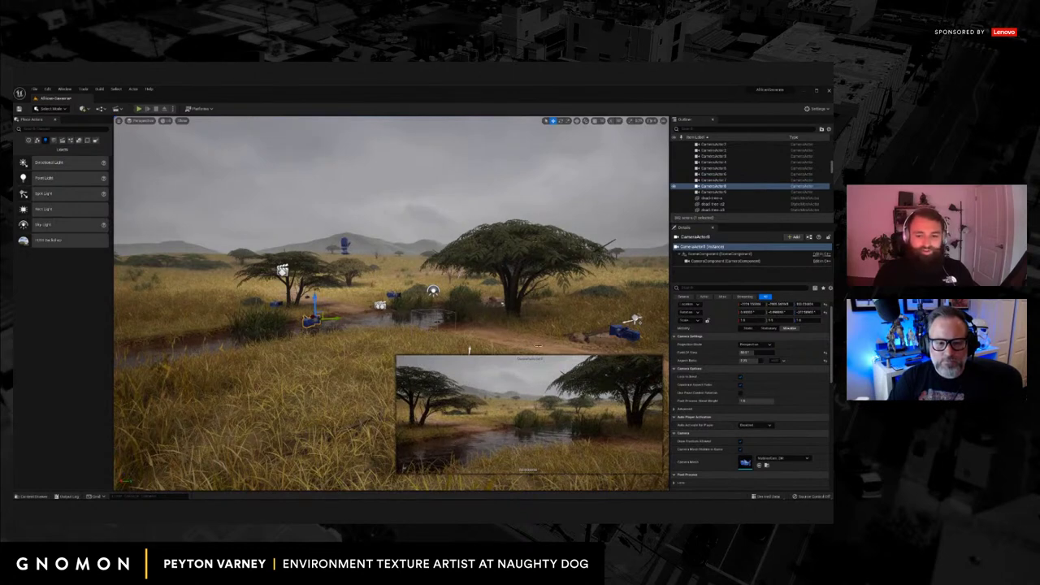
{"action": "left_click", "coordinate": [623, 331]}
Preview the wide shots of the two cameras next to the dead tree and view them up close.
{"action": "right_click_drag", "start_coordinate": [463, 321], "coordinate": [488, 321]}
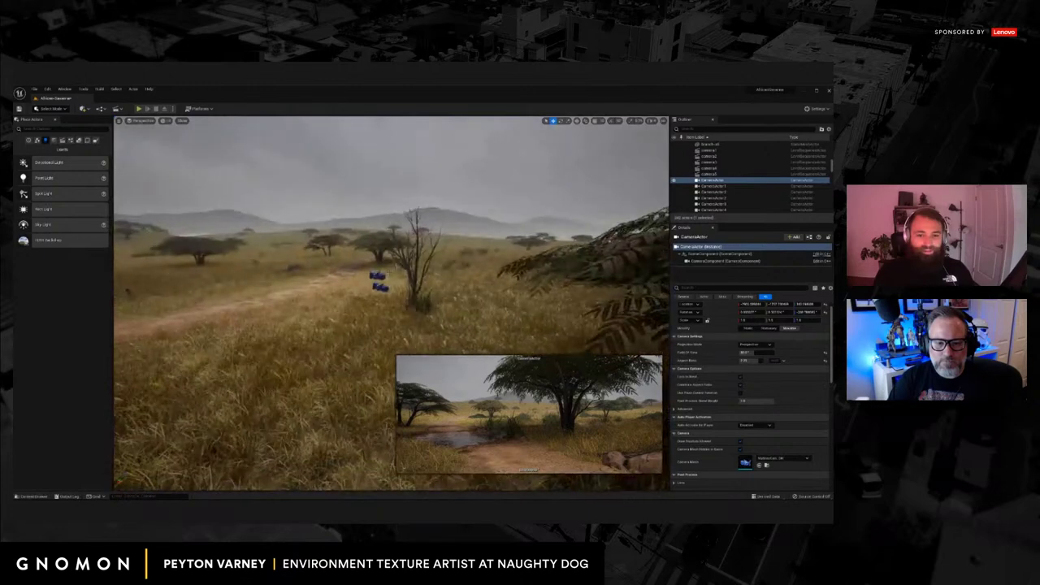
{"action": "left_click", "coordinate": [379, 276]}
{"action": "left_click", "coordinate": [386, 289]}
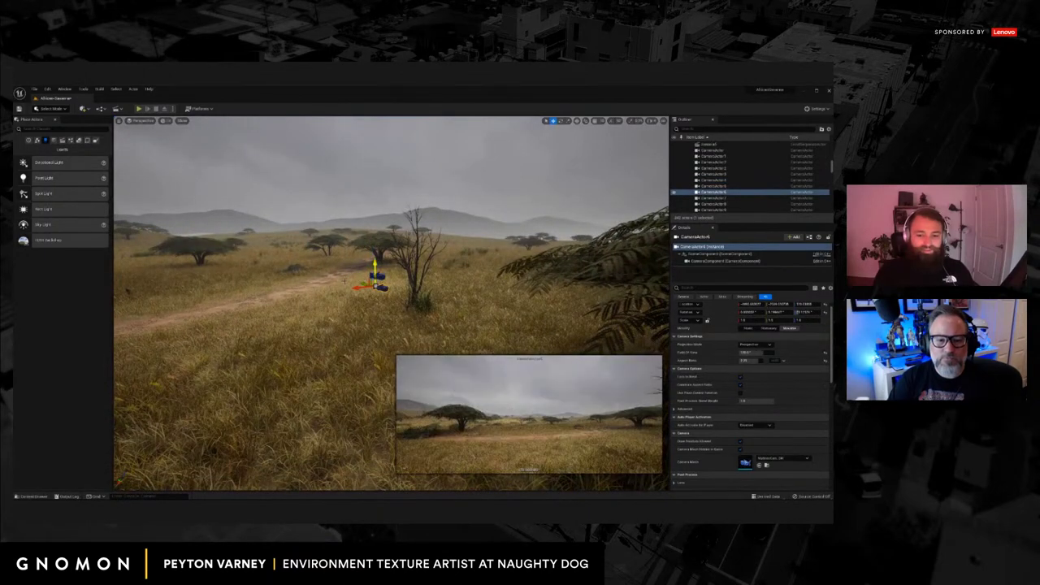
{"action": "right_click_drag", "start_coordinate": [335, 285], "coordinate": [325, 279]}
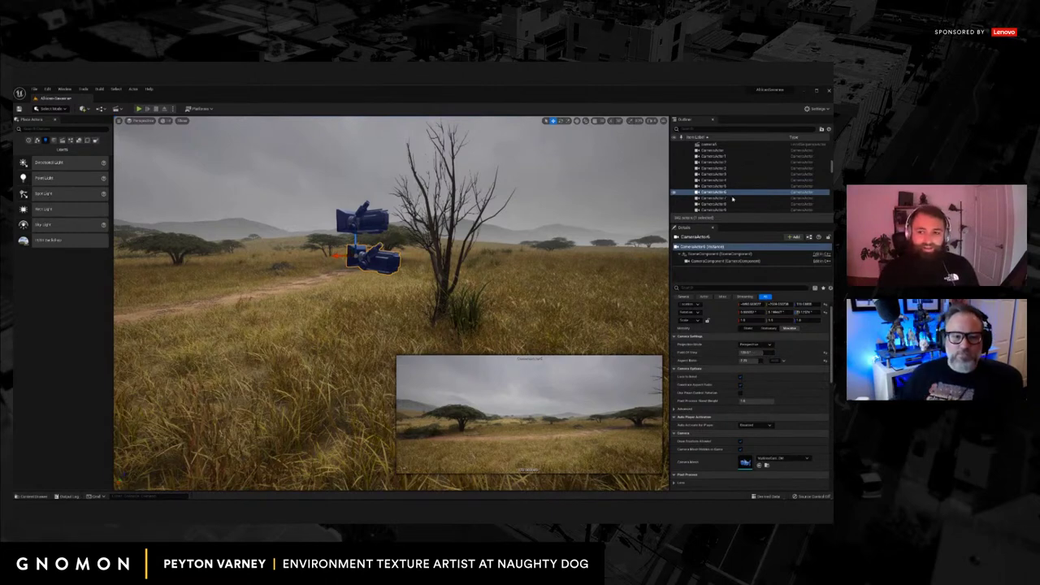
Bring up the Create Camera Here choices, including CineCameraActor, for the view along the dirt path toward the acacia.
{"action": "left_click", "coordinate": [250, 295]}
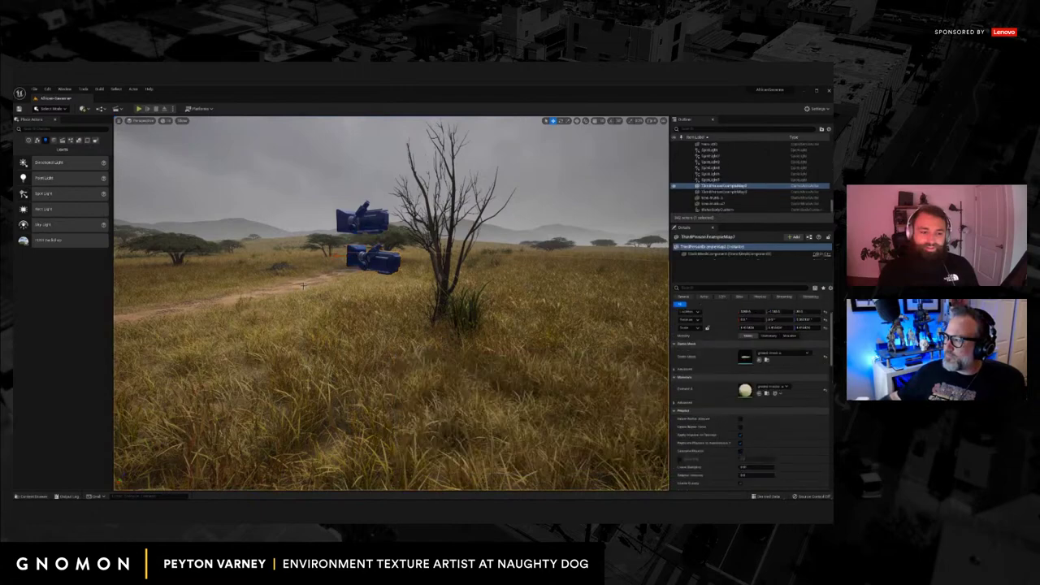
{"action": "right_click_drag", "start_coordinate": [250, 295], "coordinate": [166, 281]}
{"action": "key", "text": "w"}
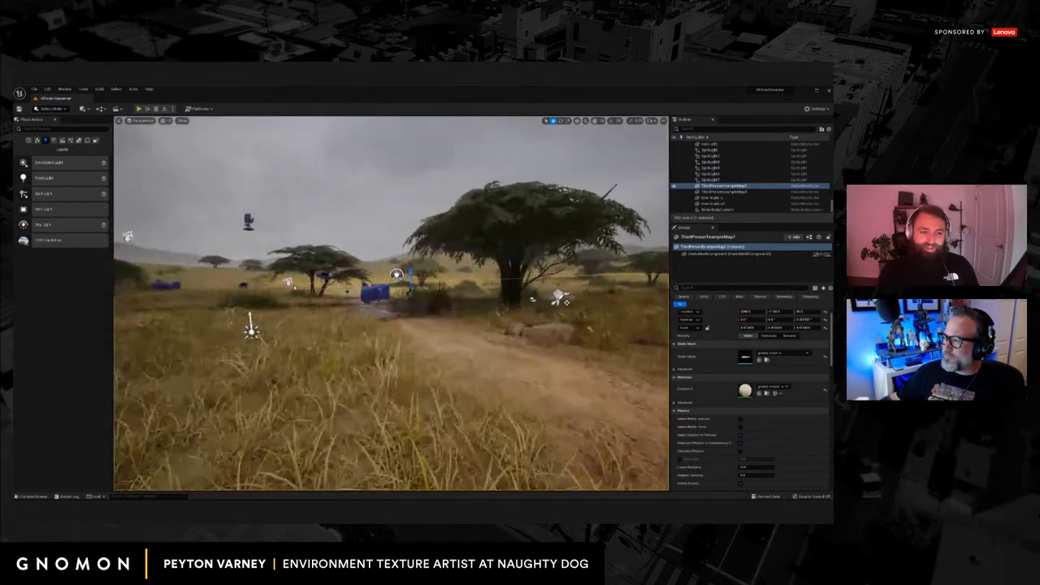
{"action": "left_click", "coordinate": [118, 121]}
{"action": "mouse_move", "coordinate": [152, 241]}
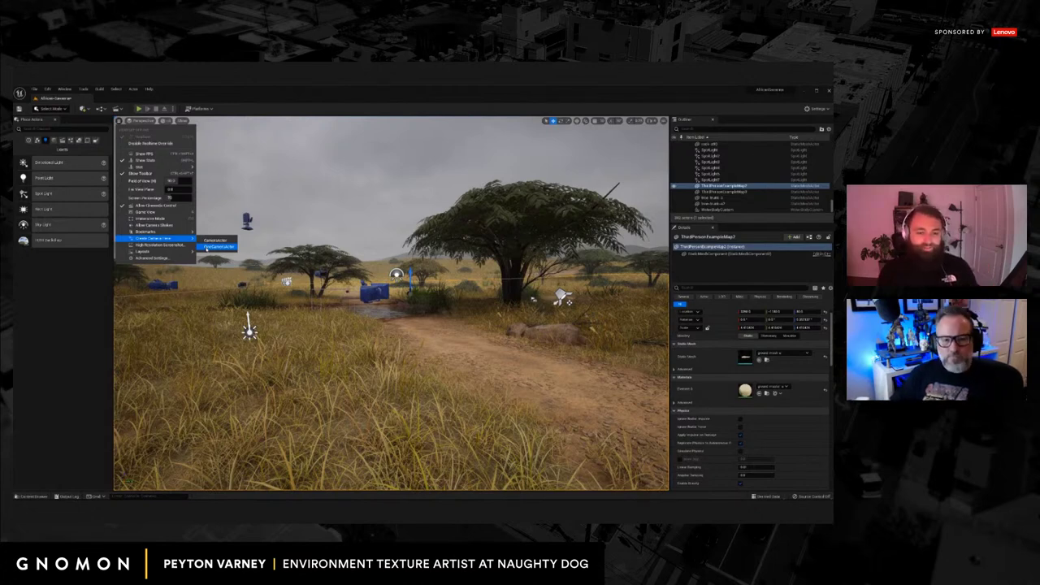
Compare the waterhole and acacia view with Game View on and off from the dirt path.
{"action": "right_click_drag", "start_coordinate": [463, 349], "coordinate": [462, 350]}
{"action": "key", "text": "w"}
{"action": "key", "text": "g"}
{"action": "key", "text": "g"}
{"action": "key", "text": "a"}
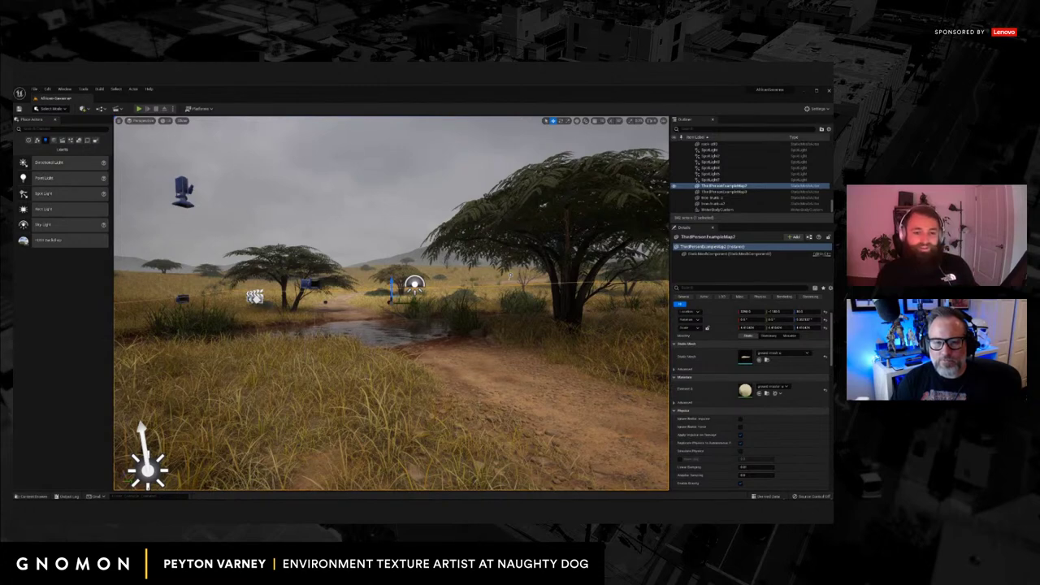
{"action": "key", "text": "s"}
{"action": "right_click_drag", "start_coordinate": [365, 379], "coordinate": [426, 355]}
{"action": "key", "text": "d"}
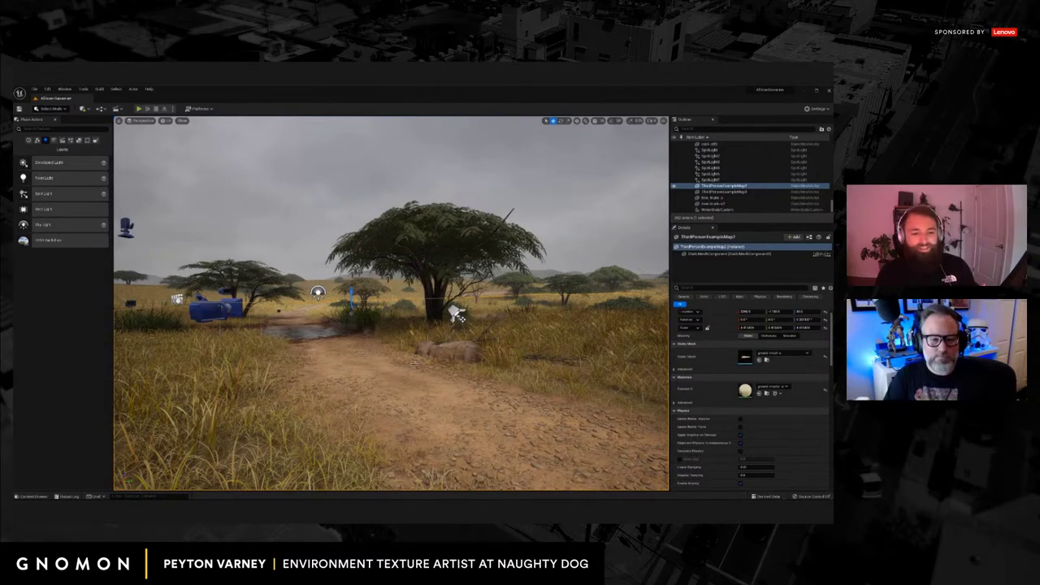
Examine the composition of the dirt path, rocks and large acacia from a distance and from beside the waterhole.
{"action": "key", "text": "w"}
{"action": "right_click_drag", "start_coordinate": [414, 363], "coordinate": [397, 332]}
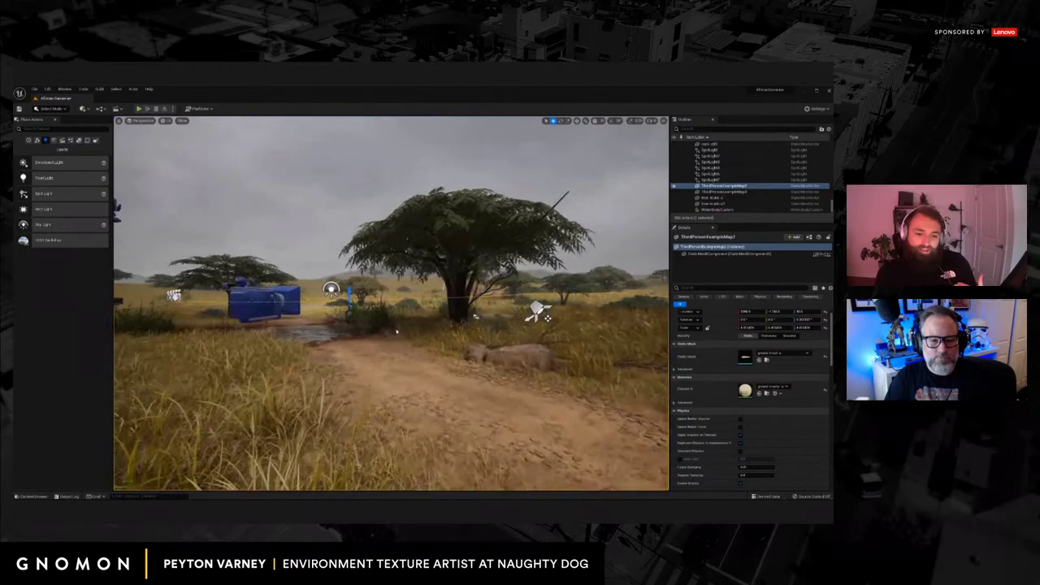
{"action": "left_click_drag", "start_coordinate": [397, 331], "coordinate": [395, 364]}
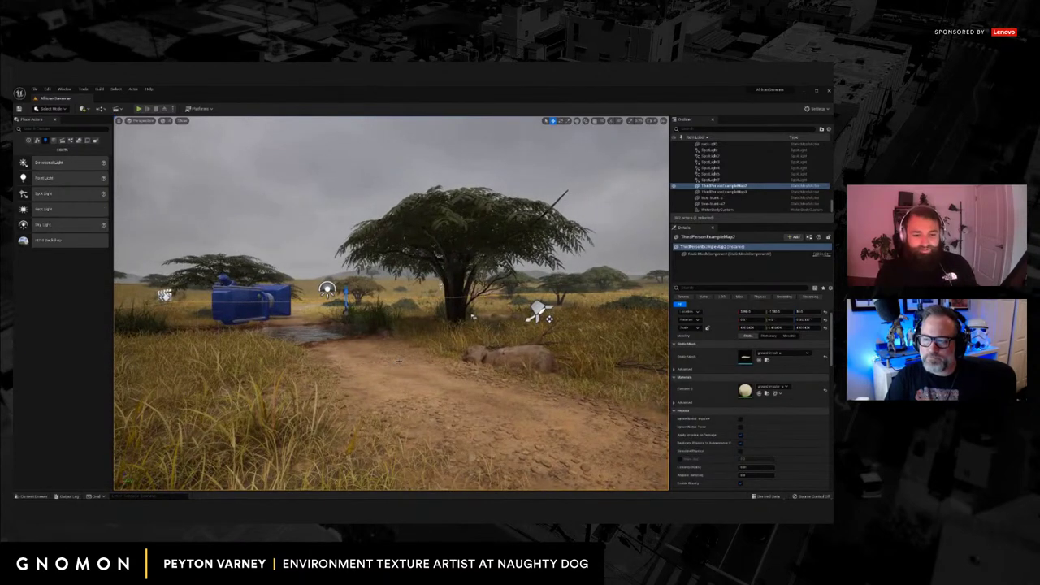
{"action": "left_click_drag", "start_coordinate": [399, 361], "coordinate": [398, 372]}
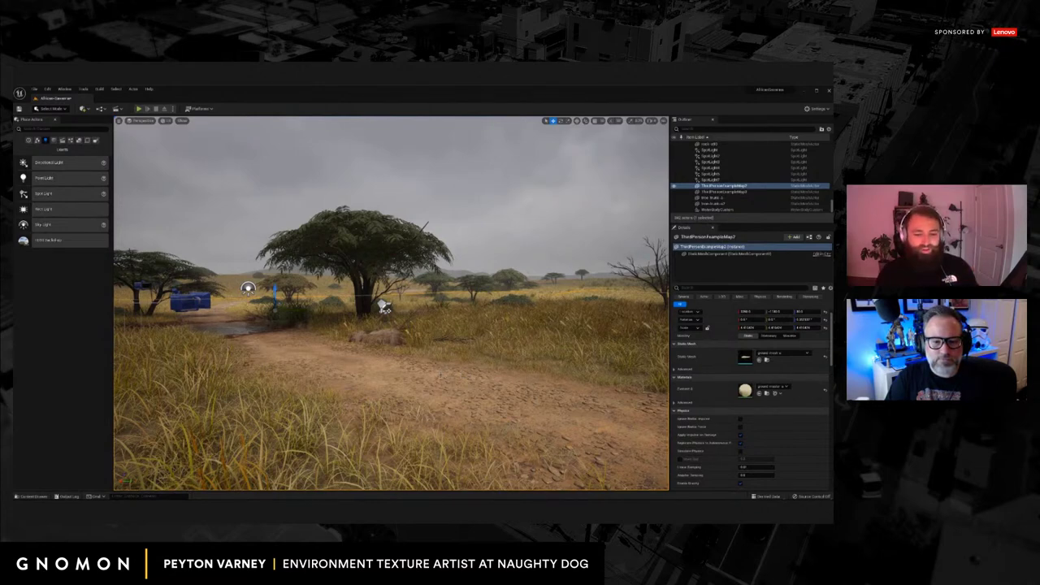
{"action": "right_click_drag", "start_coordinate": [439, 376], "coordinate": [434, 370]}
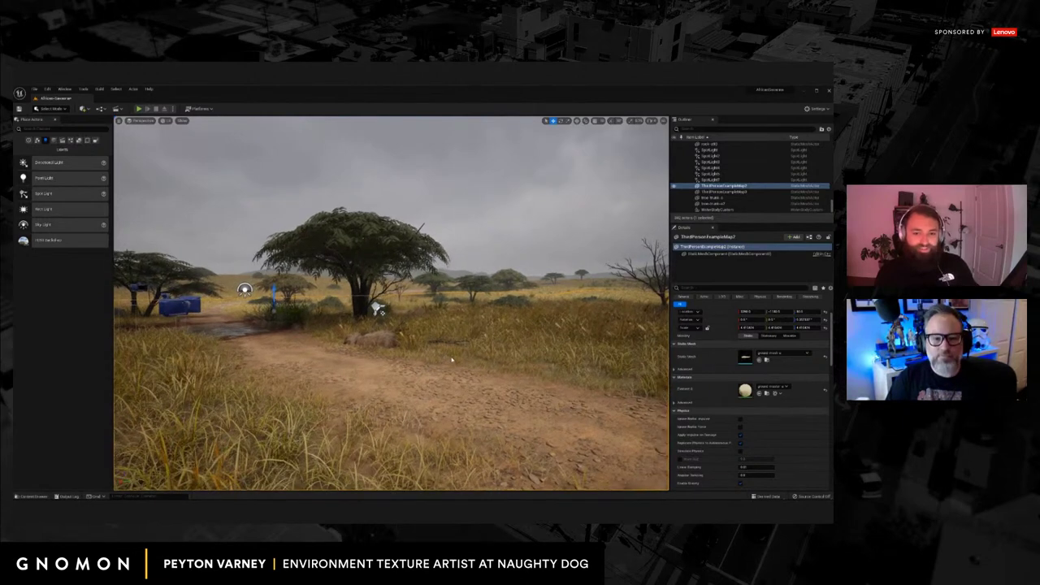
{"action": "right_click_drag", "start_coordinate": [444, 361], "coordinate": [434, 369]}
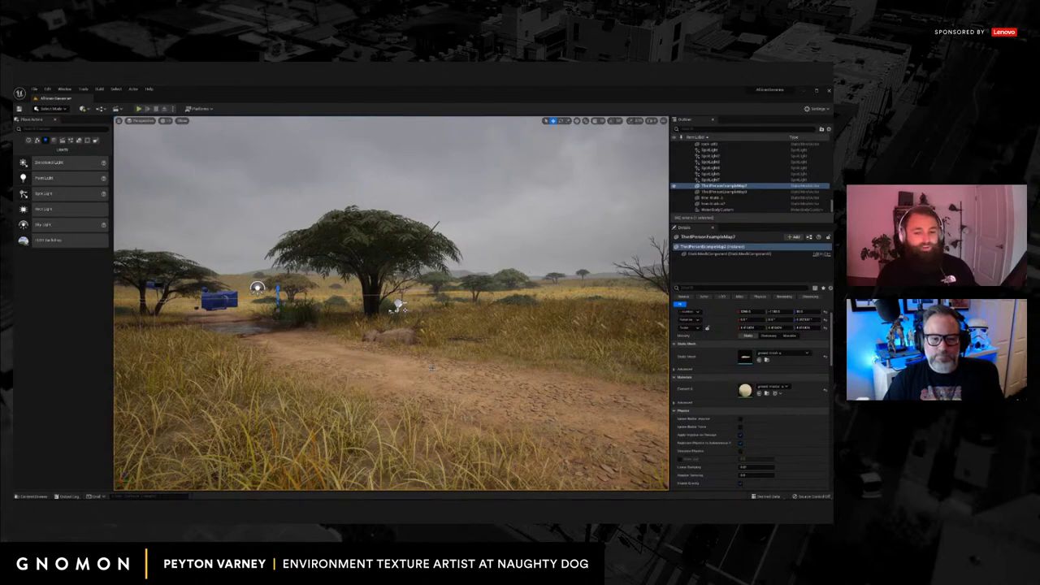
{"action": "key", "text": "w"}
{"action": "right_click_drag", "start_coordinate": [404, 378], "coordinate": [403, 377]}
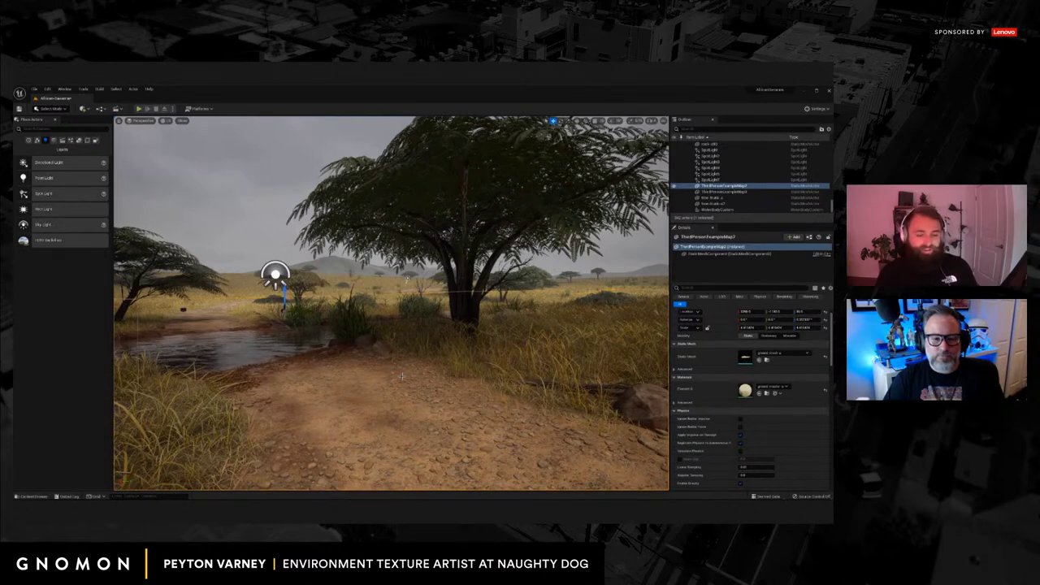
Turn on Game View to hide the level's editor icons while framing the acacia, rocks and dirt path.
{"action": "left_click_drag", "start_coordinate": [416, 365], "coordinate": [410, 392]}
{"action": "key", "text": "g"}
{"action": "key", "text": "g"}
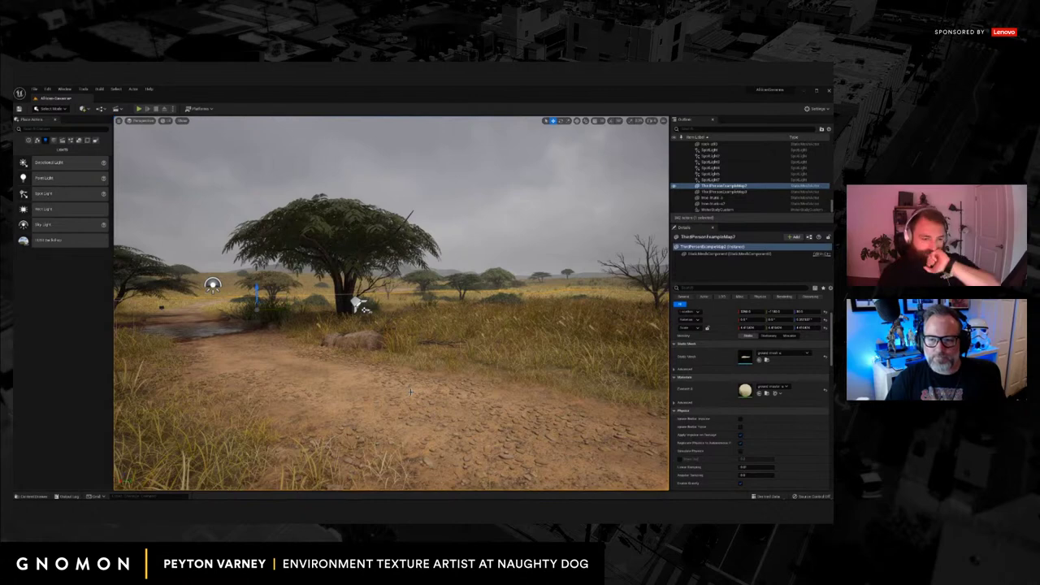
{"action": "right_click_drag", "start_coordinate": [426, 418], "coordinate": [455, 374]}
{"action": "key", "text": "s"}
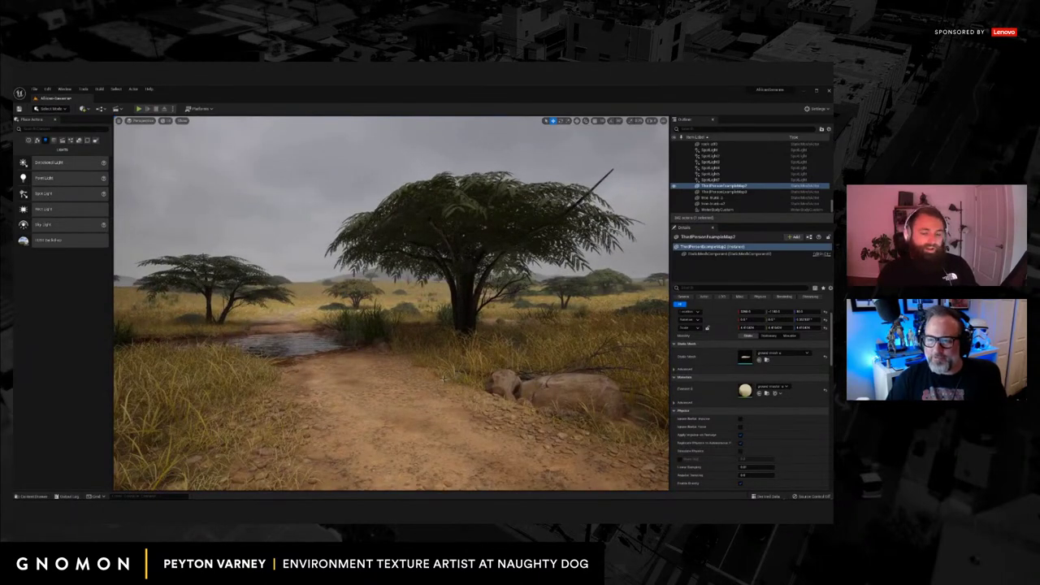
{"action": "left_click_drag", "start_coordinate": [444, 380], "coordinate": [458, 432]}
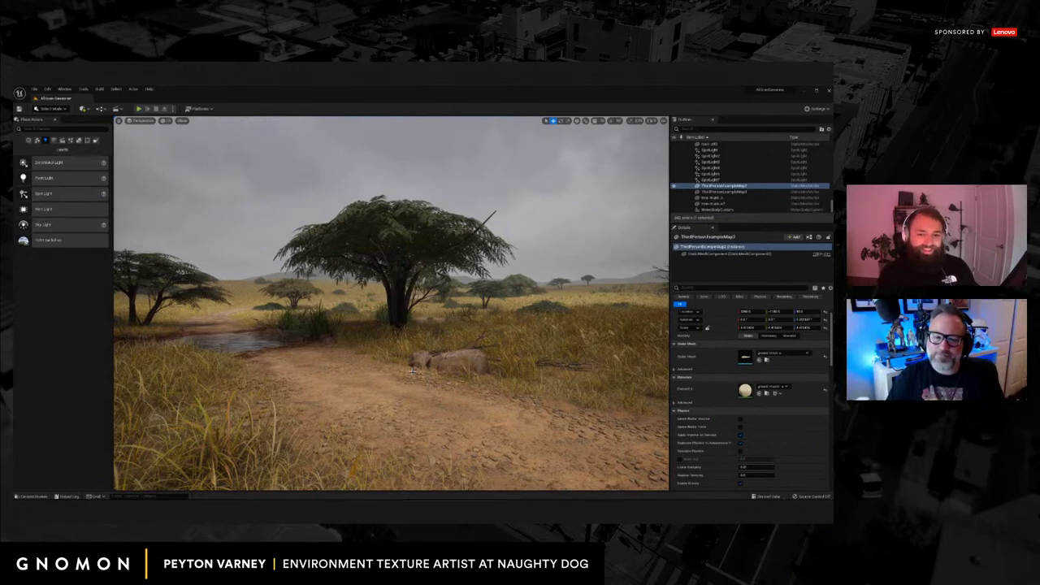
View the waterhole and the large acacia up close from the dirt path.
{"action": "key", "text": "w"}
{"action": "mouse_move", "coordinate": [402, 376]}
{"action": "right_mouse_down"}
{"action": "mouse_move", "coordinate": [411, 379]}
{"action": "mouse_move", "coordinate": [401, 376]}
{"action": "right_mouse_up"}
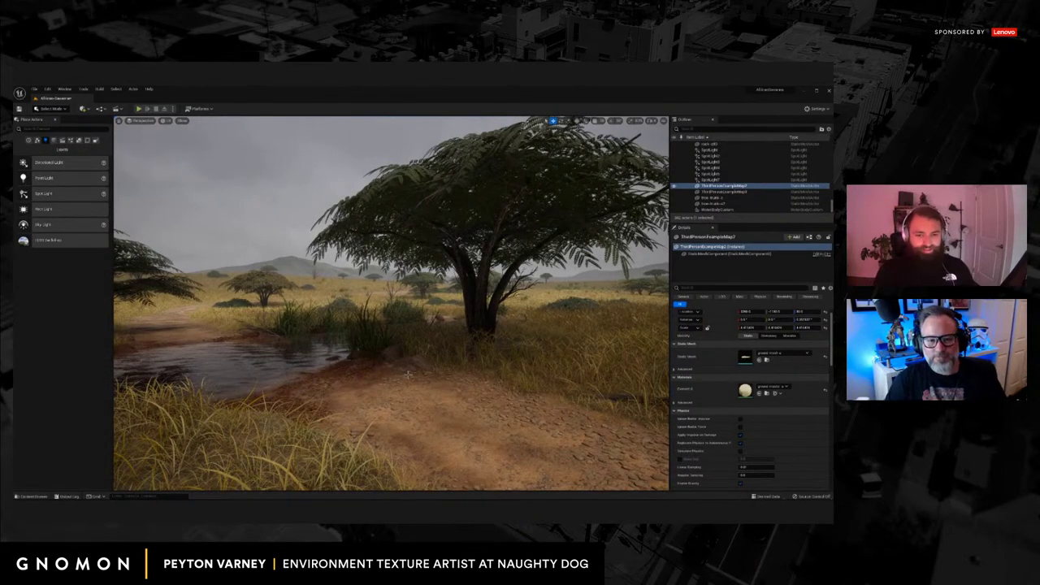
{"action": "key", "text": "d"}
{"action": "right_click_drag", "start_coordinate": [401, 375], "coordinate": [405, 373]}
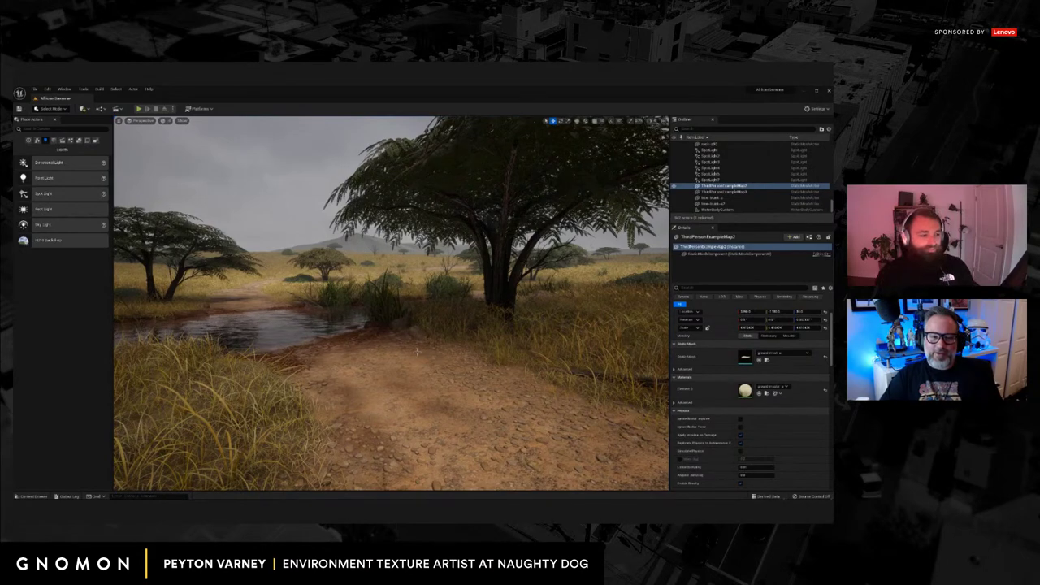
Examine the dirt path, roadside grass and distant acacias away from the waterhole.
{"action": "key", "text": "s"}
{"action": "right_click_drag", "start_coordinate": [417, 352], "coordinate": [425, 355]}
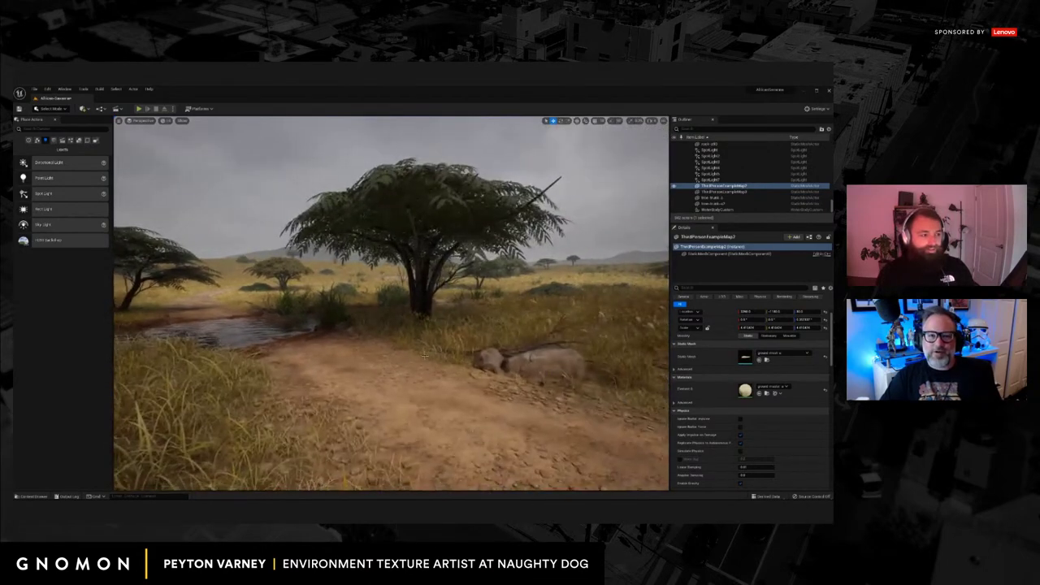
{"action": "left_click_drag", "start_coordinate": [425, 354], "coordinate": [500, 353]}
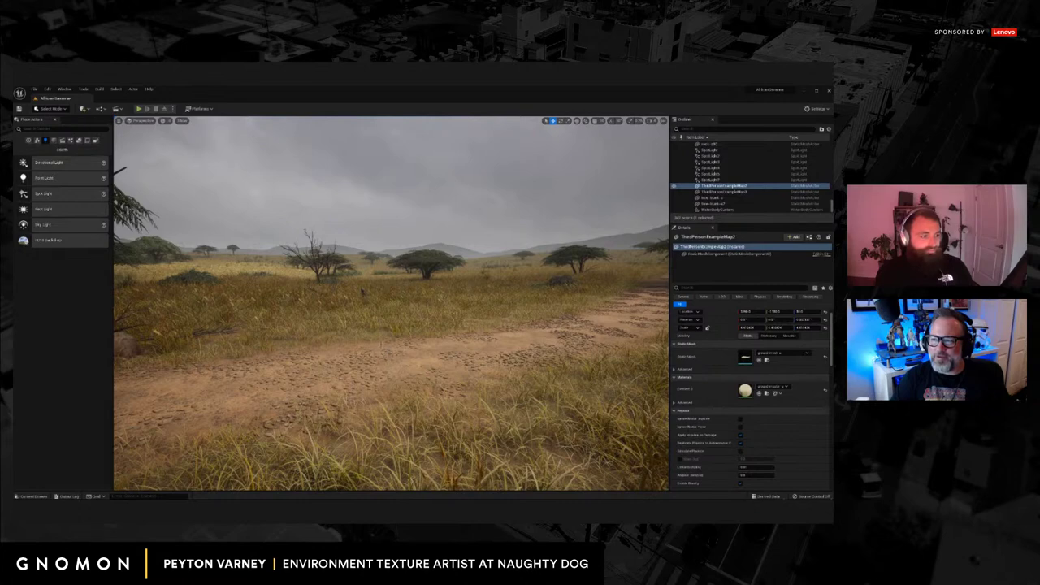
{"action": "right_click_drag", "start_coordinate": [394, 347], "coordinate": [402, 352]}
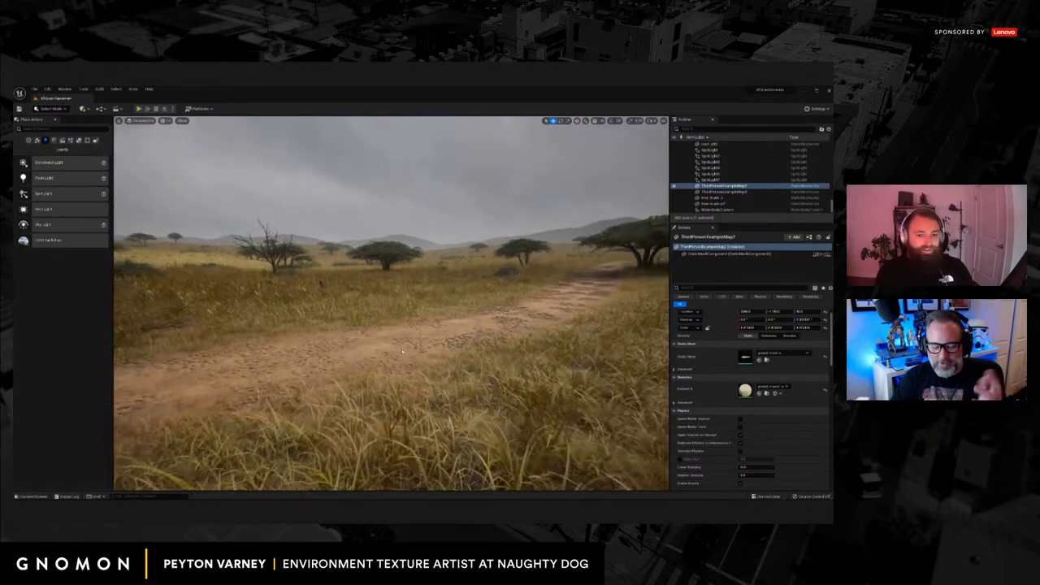
{"action": "left_click_drag", "start_coordinate": [401, 351], "coordinate": [401, 365]}
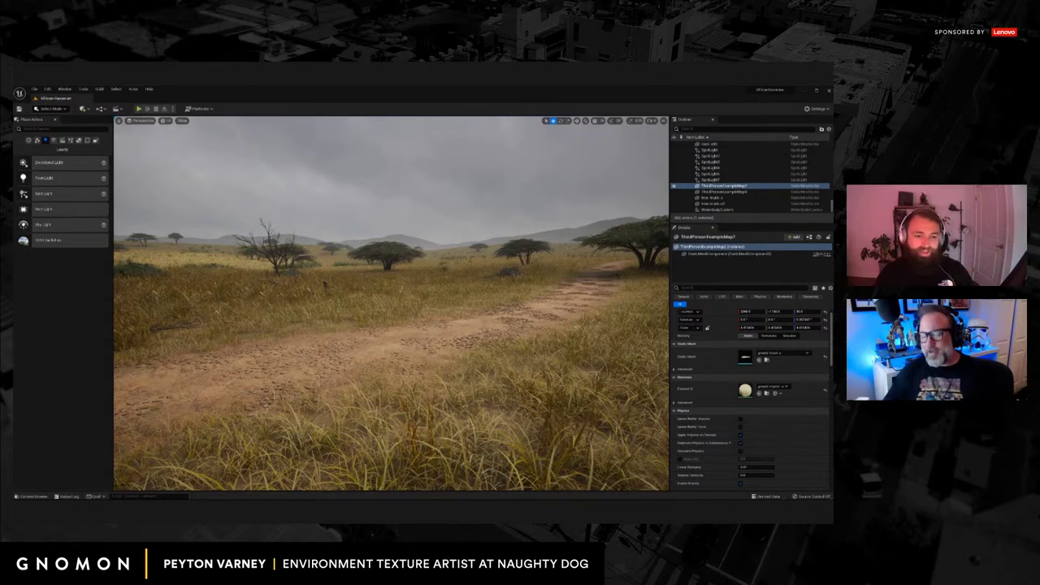
{"action": "scroll", "coordinate": [427, 452], "scroll_direction": "down", "scroll_amount": 3}
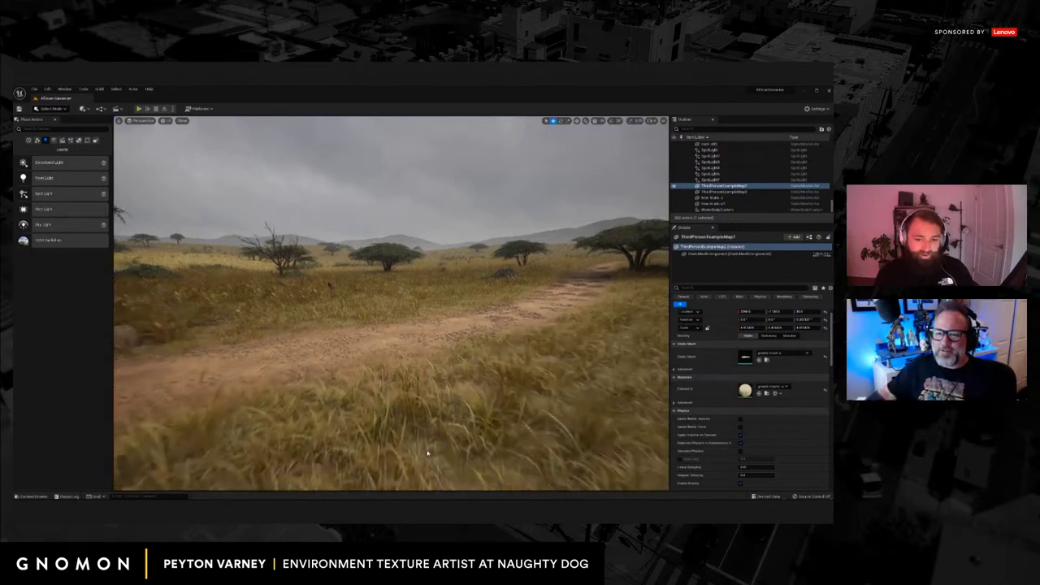
{"action": "left_click_drag", "start_coordinate": [421, 447], "coordinate": [426, 464]}
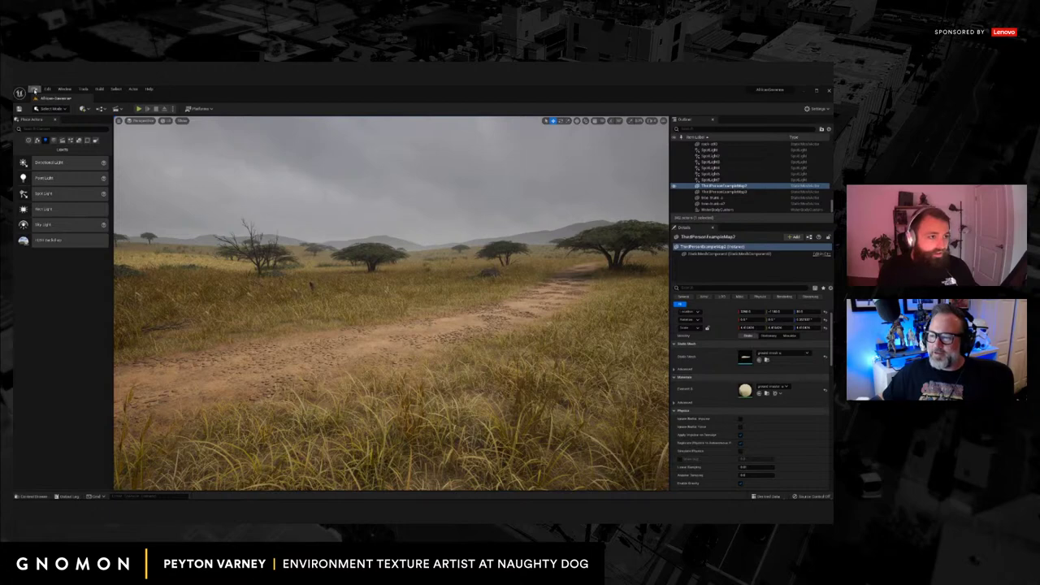
Switch from the savanna level to the recent project The_Modern_Apartment.
{"action": "left_click", "coordinate": [34, 90]}
{"action": "mouse_move", "coordinate": [61, 220]}
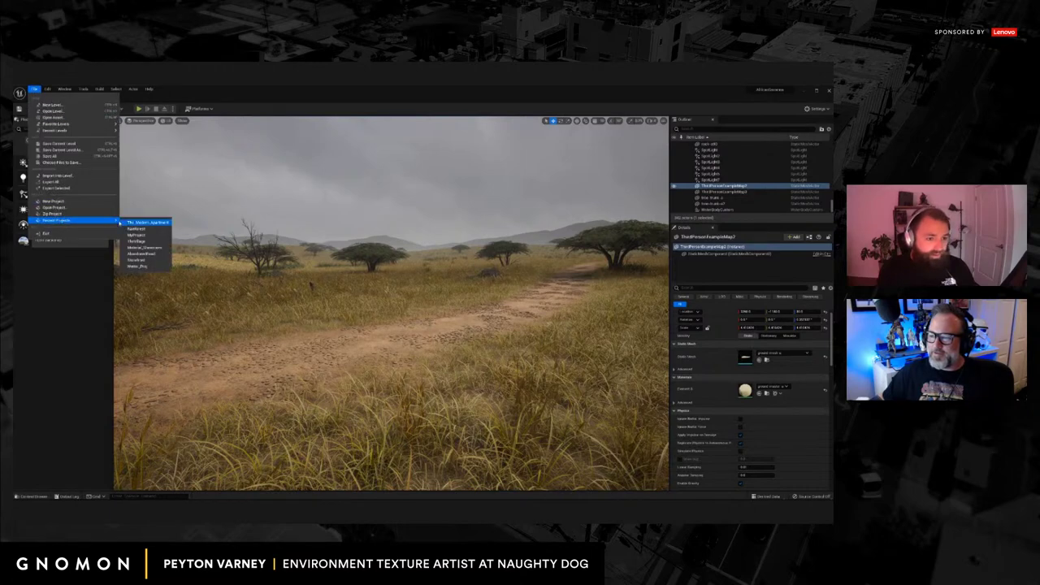
{"action": "left_click", "coordinate": [146, 223]}
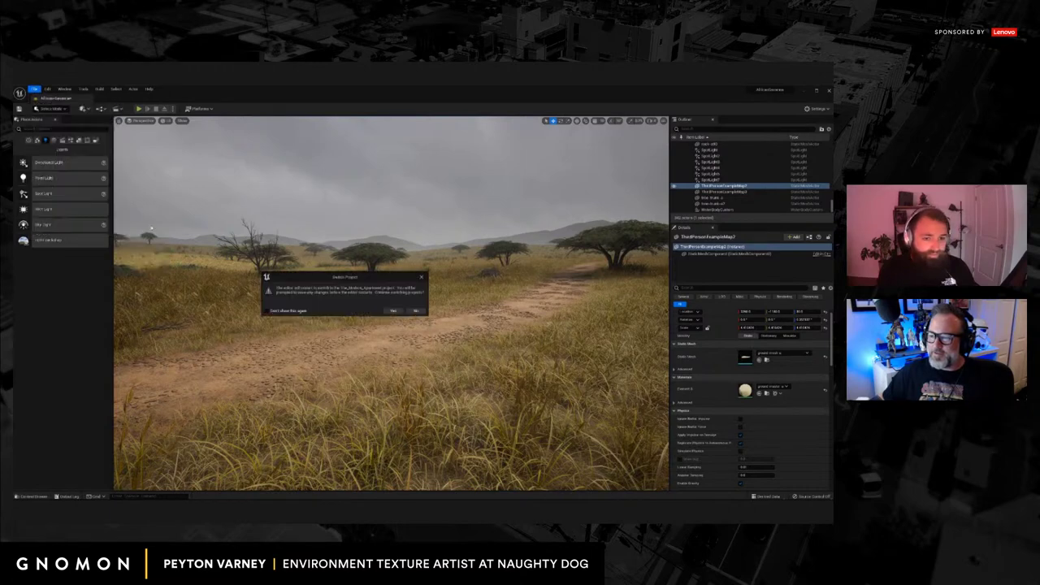
{"action": "left_click", "coordinate": [393, 311]}
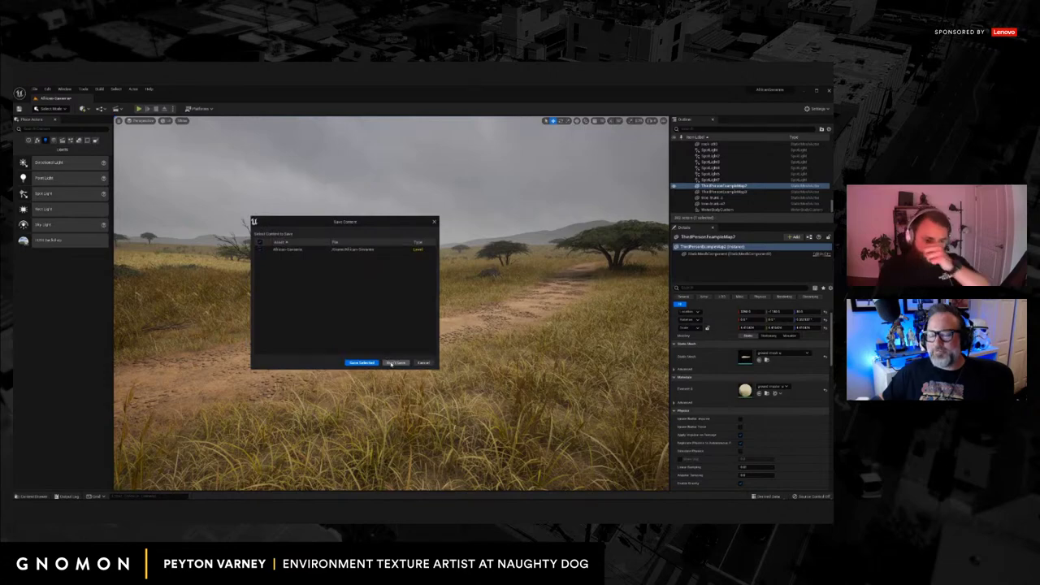
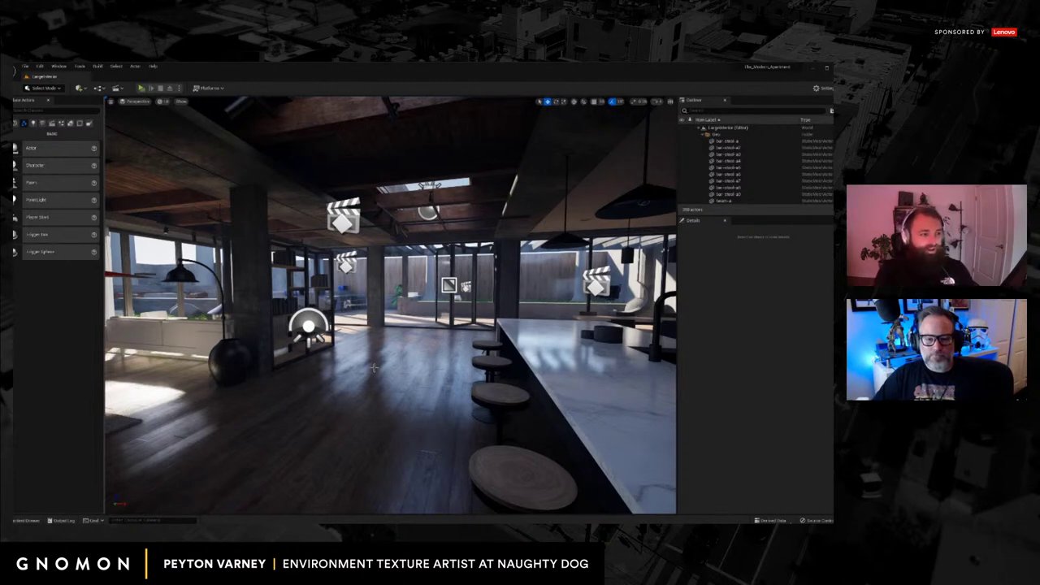
Examine the apartment's living area, kitchen island, wood floor and glass doors from several angles.
{"action": "right_click_drag", "start_coordinate": [370, 425], "coordinate": [369, 424]}
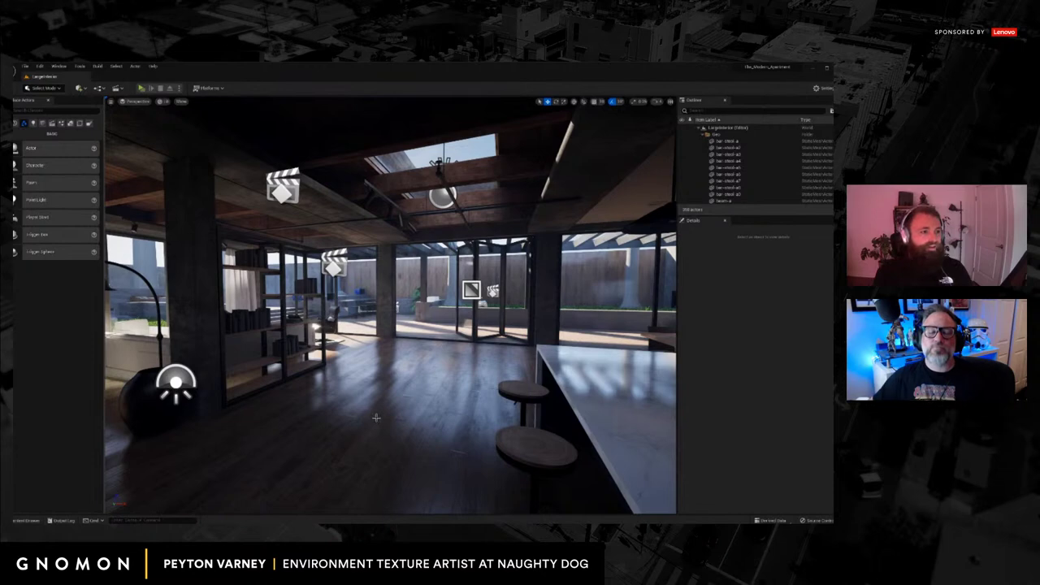
{"action": "key", "text": "1"}
{"action": "right_click_drag", "start_coordinate": [369, 392], "coordinate": [392, 396]}
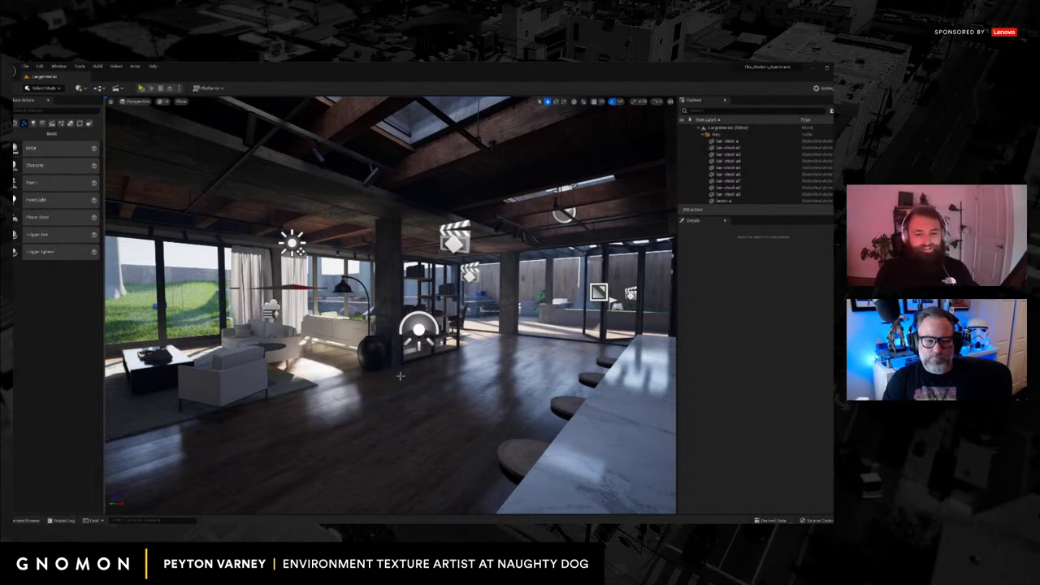
{"action": "mouse_move", "coordinate": [434, 377]}
{"action": "right_mouse_down"}
{"action": "mouse_move", "coordinate": [455, 380]}
{"action": "mouse_move", "coordinate": [438, 398]}
{"action": "right_mouse_up"}
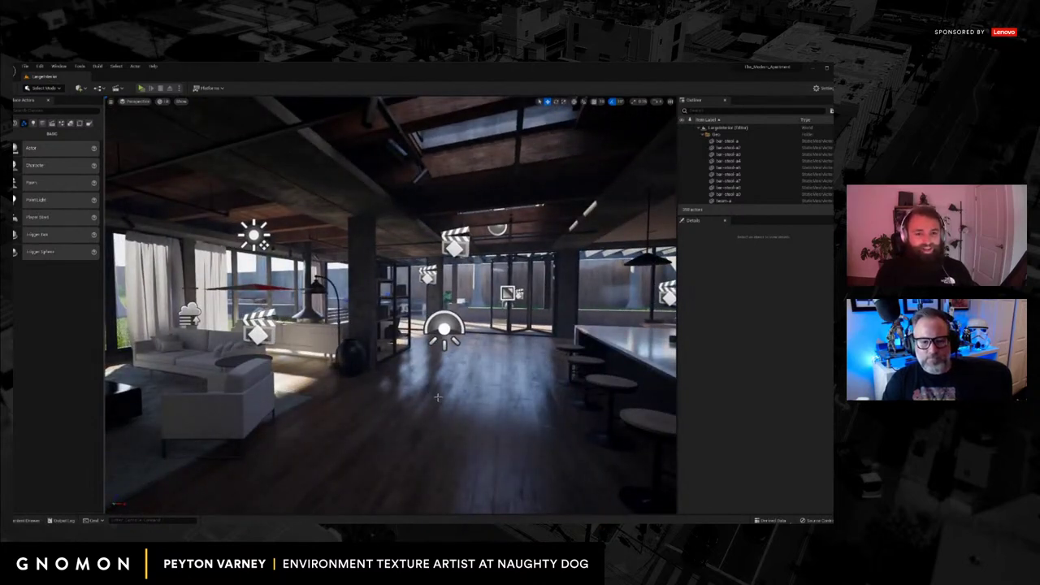
{"action": "right_click_drag", "start_coordinate": [458, 389], "coordinate": [409, 397]}
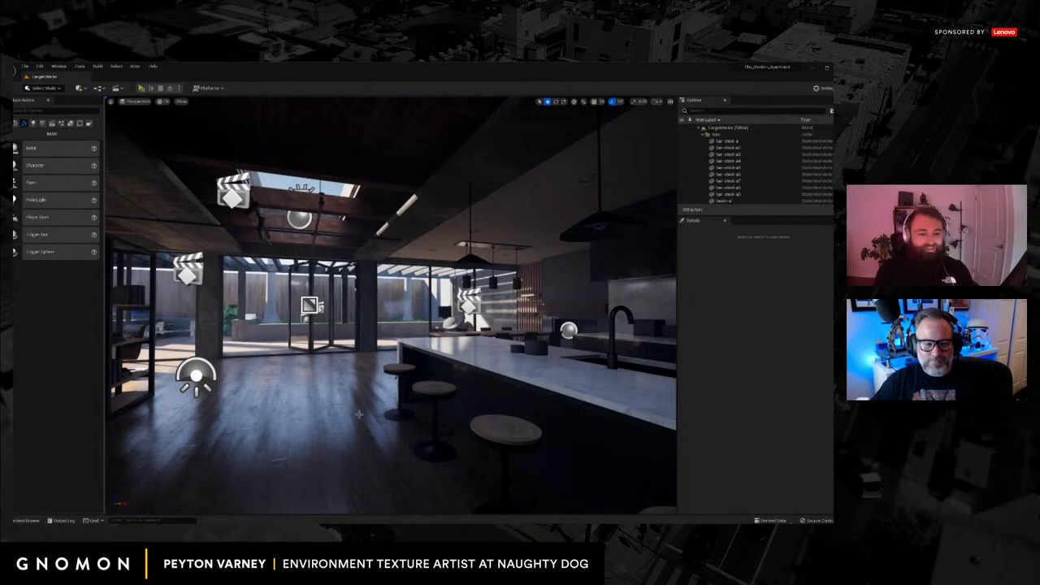
{"action": "right_click_drag", "start_coordinate": [356, 409], "coordinate": [353, 408]}
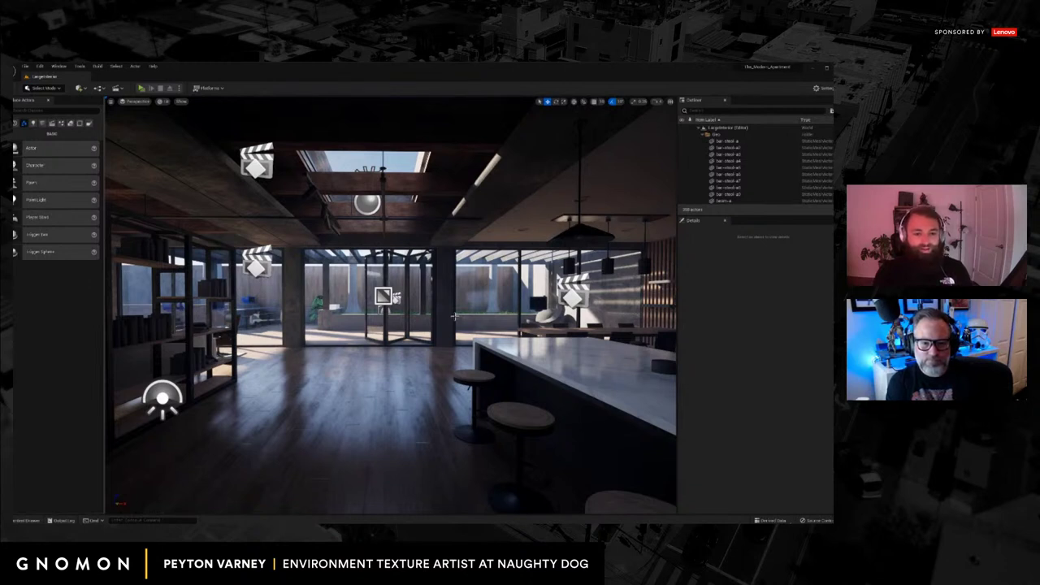
{"action": "right_click_drag", "start_coordinate": [471, 314], "coordinate": [449, 331]}
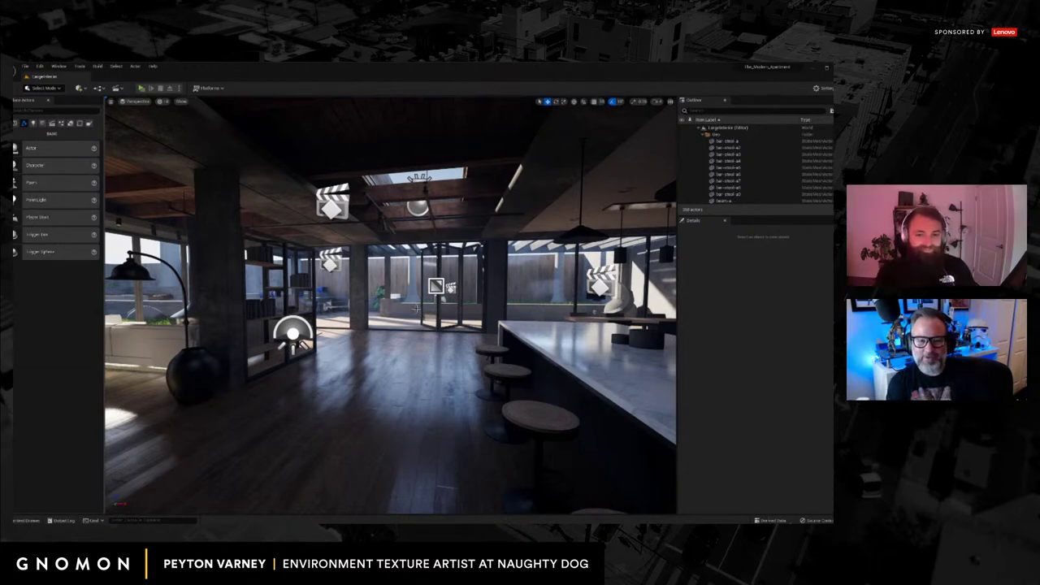
Turn on Game View and inspect the apartment's skylights, living area and kitchen without editor icons.
{"action": "right_click_drag", "start_coordinate": [404, 314], "coordinate": [424, 427]}
{"action": "key", "text": "g"}
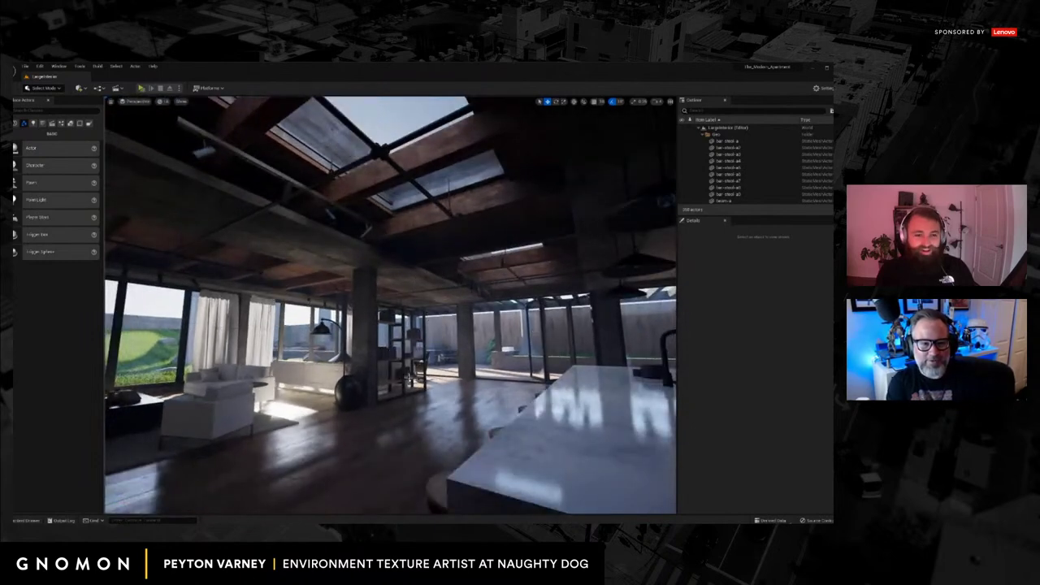
{"action": "mouse_move", "coordinate": [412, 379]}
{"action": "right_mouse_down"}
{"action": "mouse_move", "coordinate": [427, 379]}
{"action": "mouse_move", "coordinate": [401, 395]}
{"action": "right_mouse_up"}
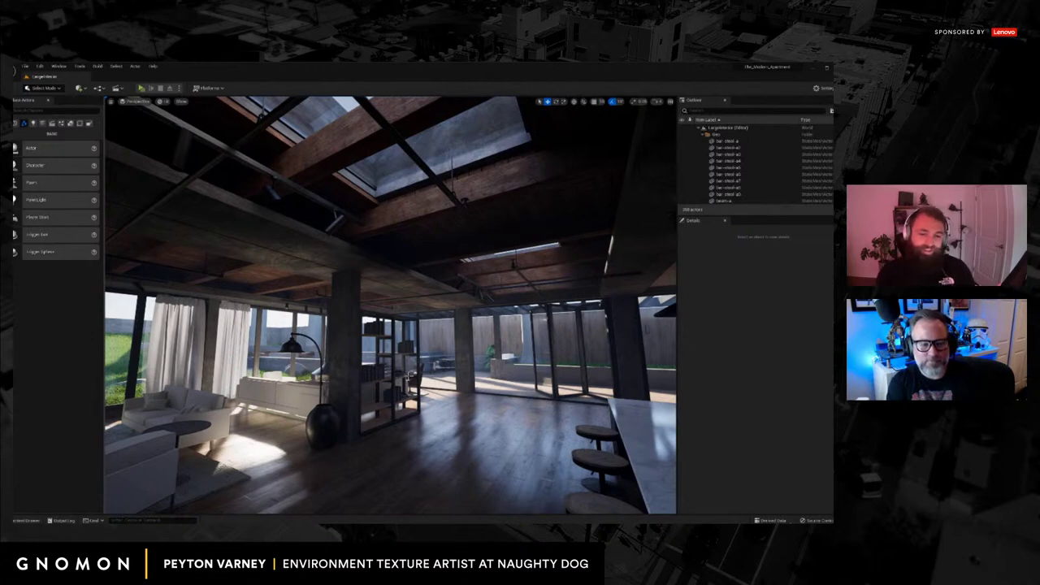
{"action": "right_click_drag", "start_coordinate": [397, 404], "coordinate": [426, 455]}
{"action": "scroll", "coordinate": [398, 406], "scroll_direction": "up", "scroll_amount": 2}
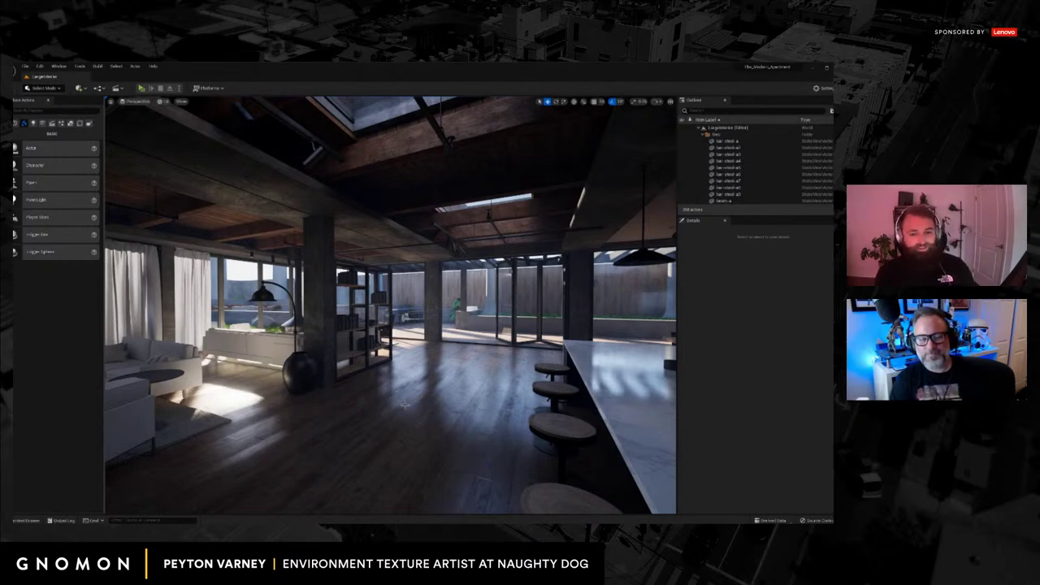
{"action": "right_click_drag", "start_coordinate": [391, 391], "coordinate": [376, 334]}
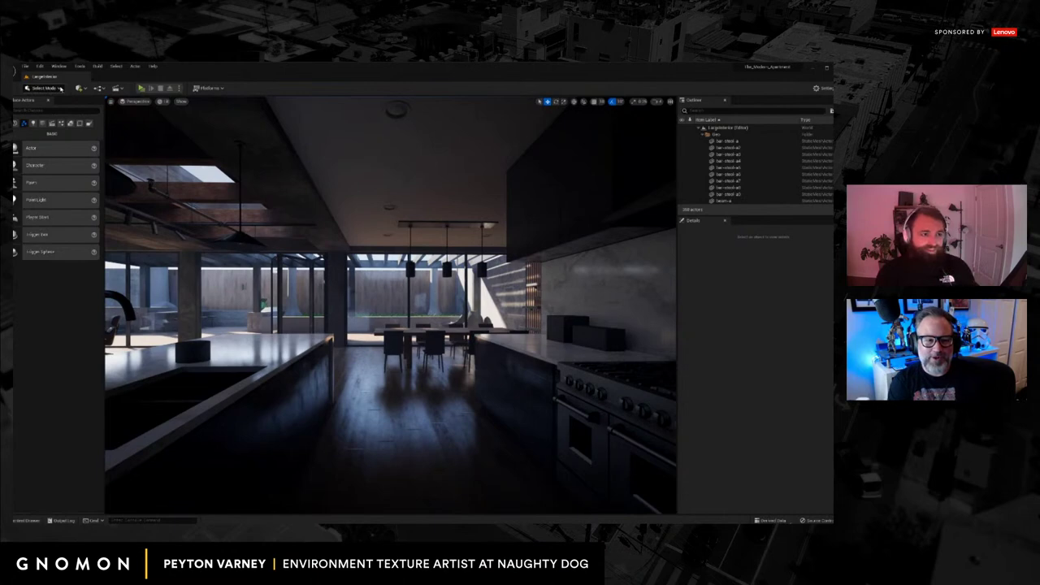
Play the level in the editor, run the character through the kitchen and living spaces, and end the session.
{"action": "right_click", "coordinate": [403, 445]}
{"action": "left_click", "coordinate": [419, 443]}
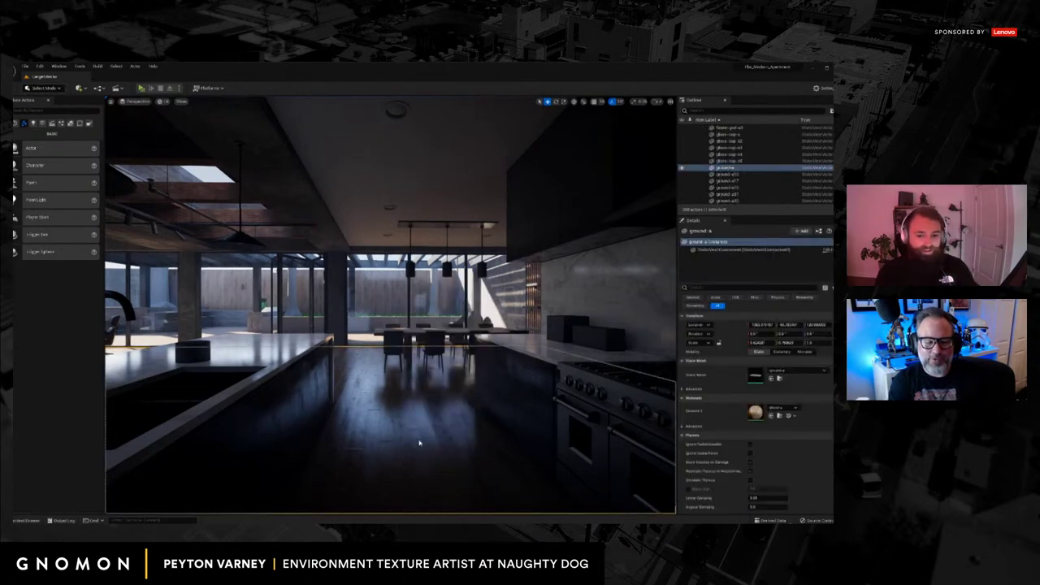
{"action": "key", "text": "alt+p"}
{"action": "key", "text": "w"}
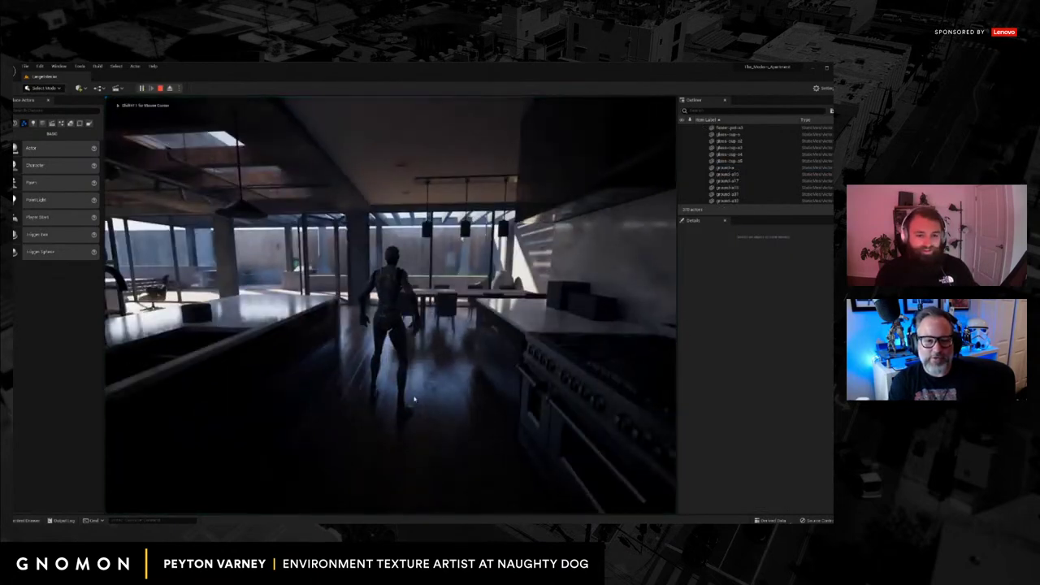
{"action": "key", "text": "w"}
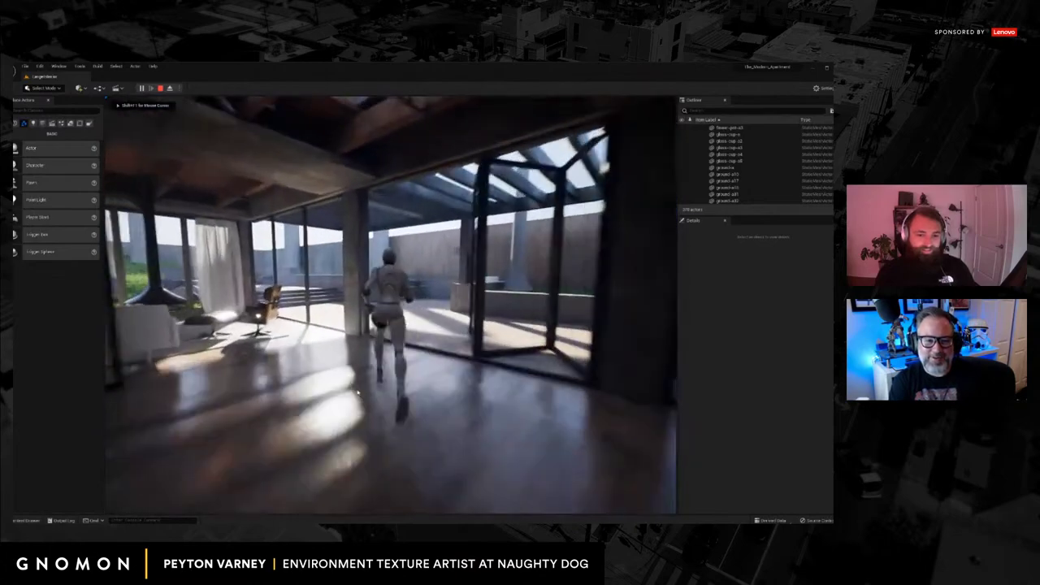
{"action": "key", "text": "w"}
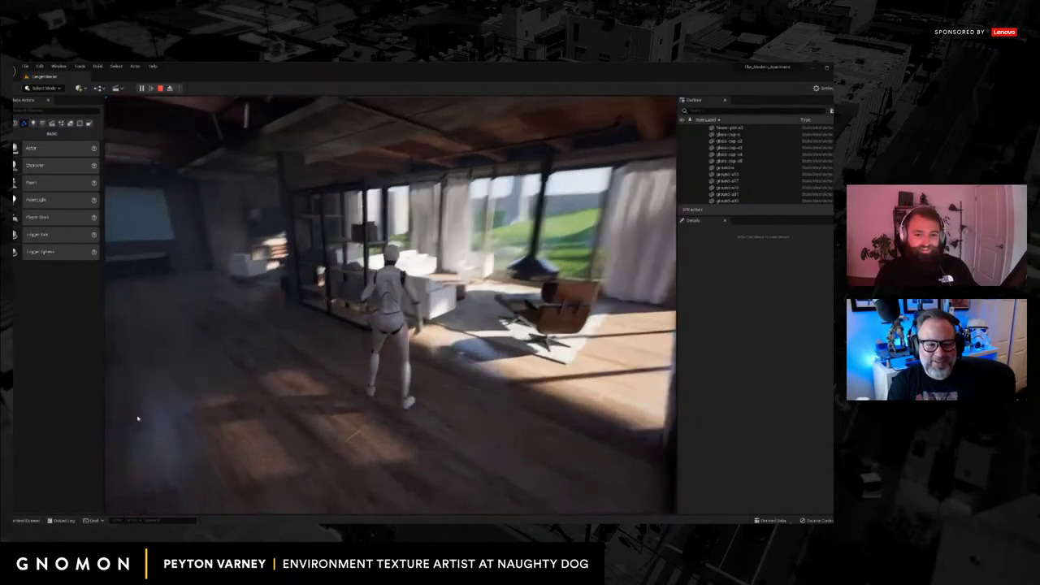
{"action": "key", "text": "w"}
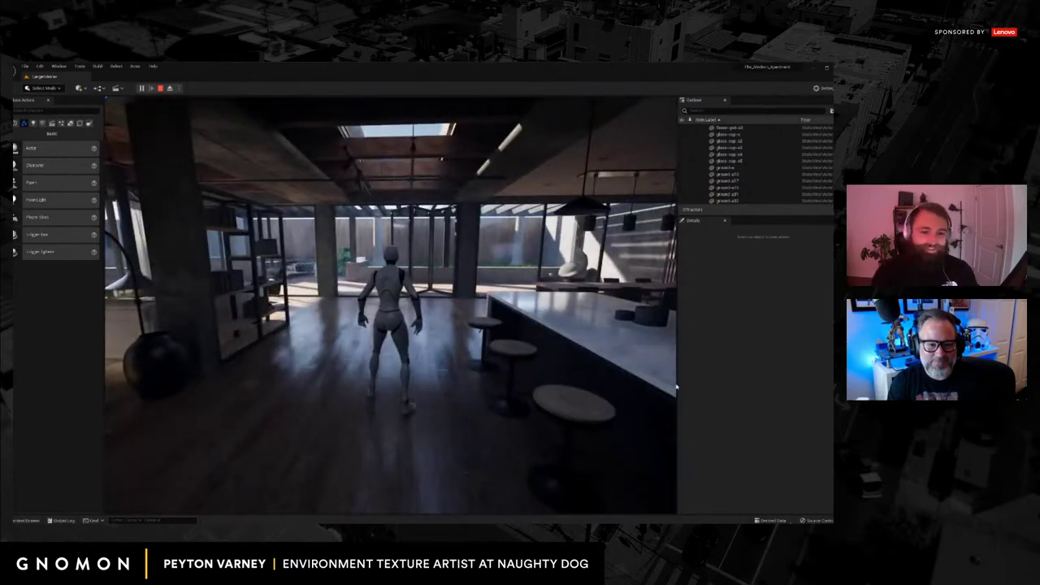
{"action": "key", "text": "Escape"}
{"action": "left_click", "coordinate": [517, 423]}
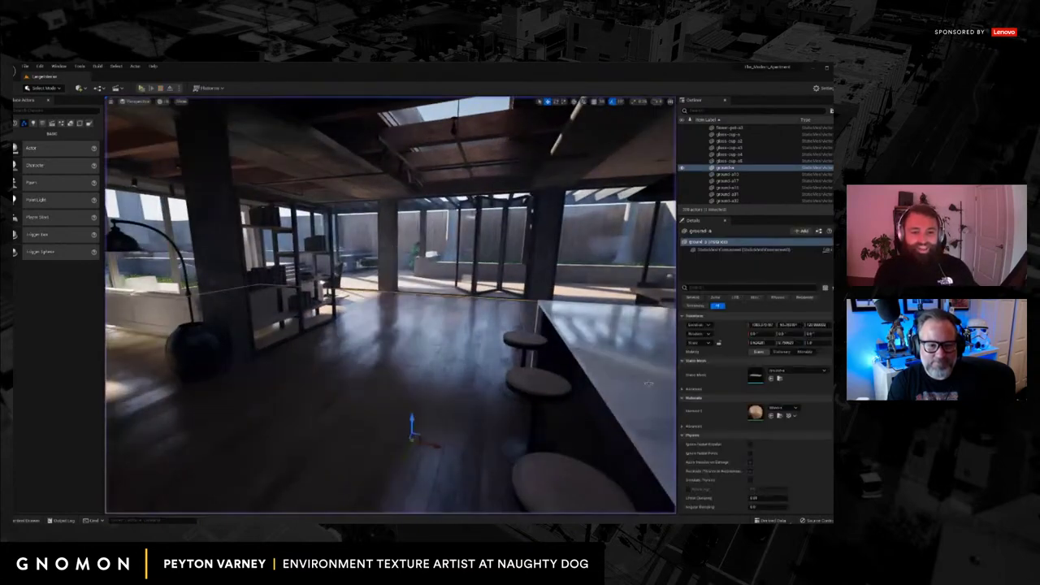
Turn Game View off and view the floor, shelving and skylights from beside the kitchen island.
{"action": "key", "text": "f"}
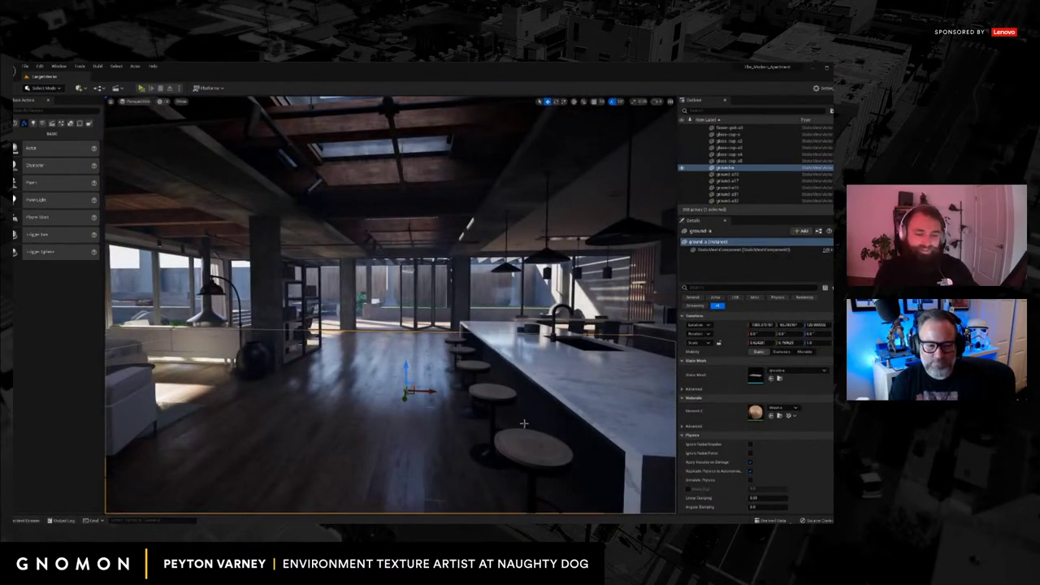
{"action": "right_click_drag", "start_coordinate": [509, 425], "coordinate": [486, 418]}
{"action": "key", "text": "g"}
{"action": "scroll", "coordinate": [482, 422], "scroll_direction": "up", "scroll_amount": 3}
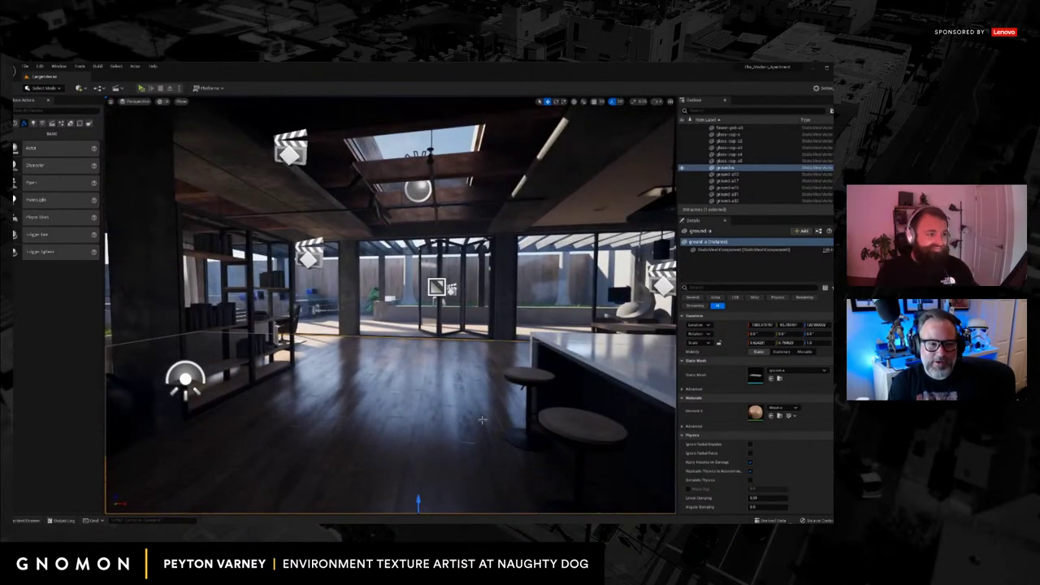
{"action": "mouse_move", "coordinate": [462, 417]}
{"action": "right_mouse_down"}
{"action": "mouse_move", "coordinate": [458, 441]}
{"action": "mouse_move", "coordinate": [459, 405]}
{"action": "right_mouse_up"}
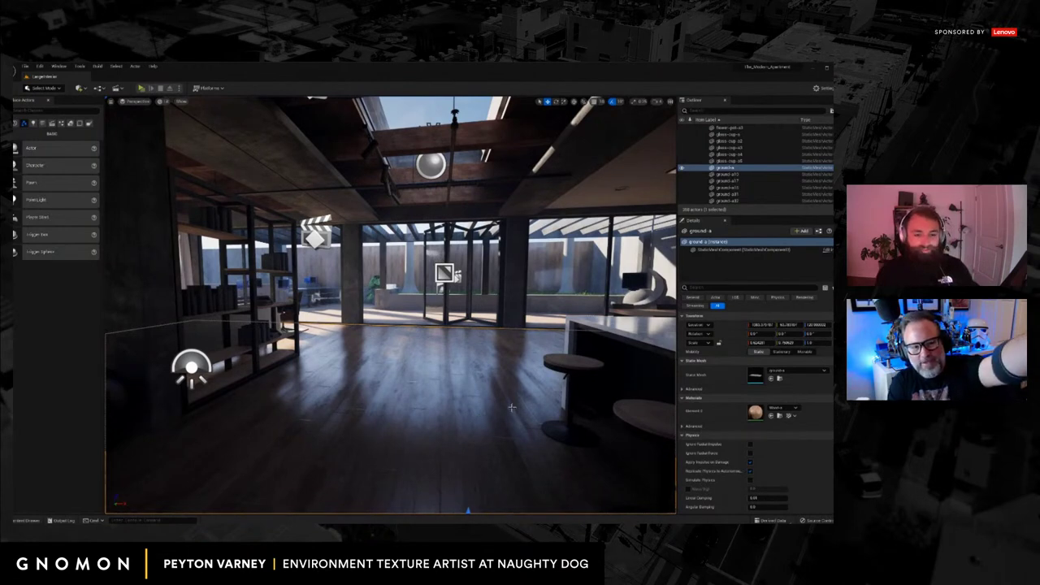
{"action": "right_click_drag", "start_coordinate": [499, 405], "coordinate": [313, 122]}
{"action": "scroll", "coordinate": [313, 122], "scroll_direction": "down", "scroll_amount": 4}
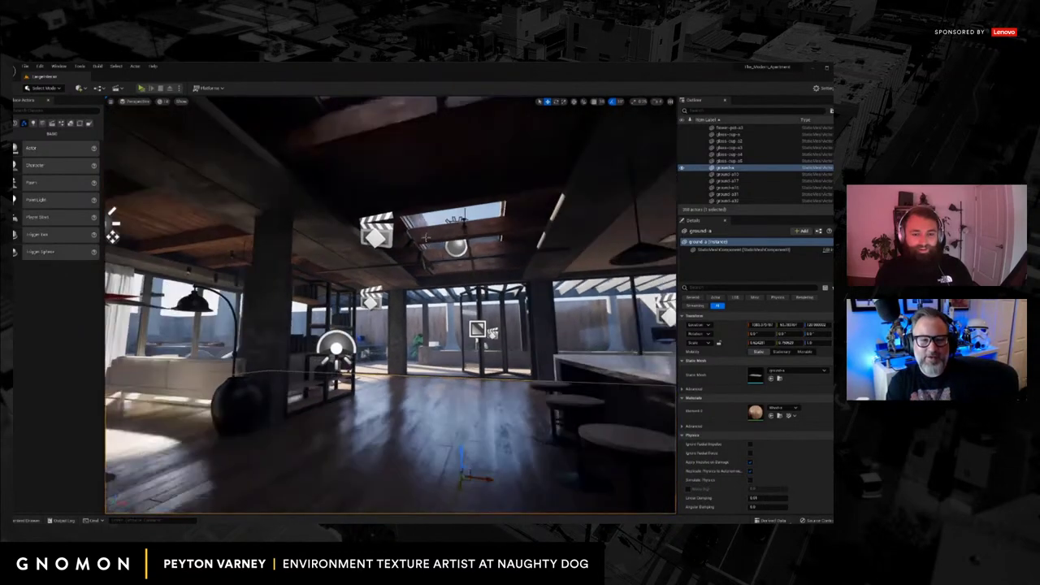
Inspect the apartment interior in the Unlit and Detail Lighting view modes.
{"action": "left_click", "coordinate": [164, 102]}
{"action": "left_click", "coordinate": [174, 129]}
{"action": "right_click_drag", "start_coordinate": [210, 155], "coordinate": [363, 291]}
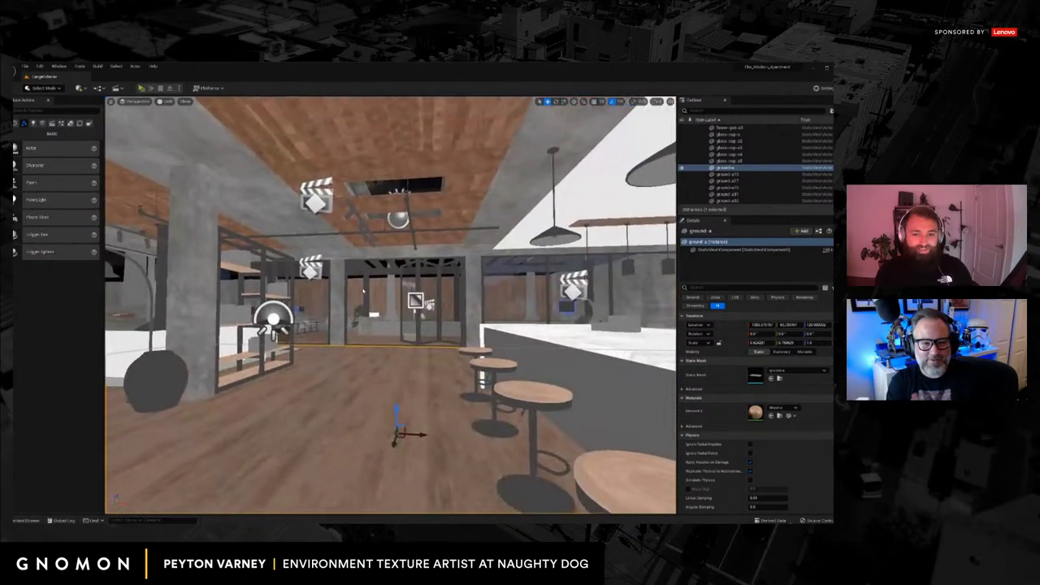
{"action": "left_click", "coordinate": [169, 101]}
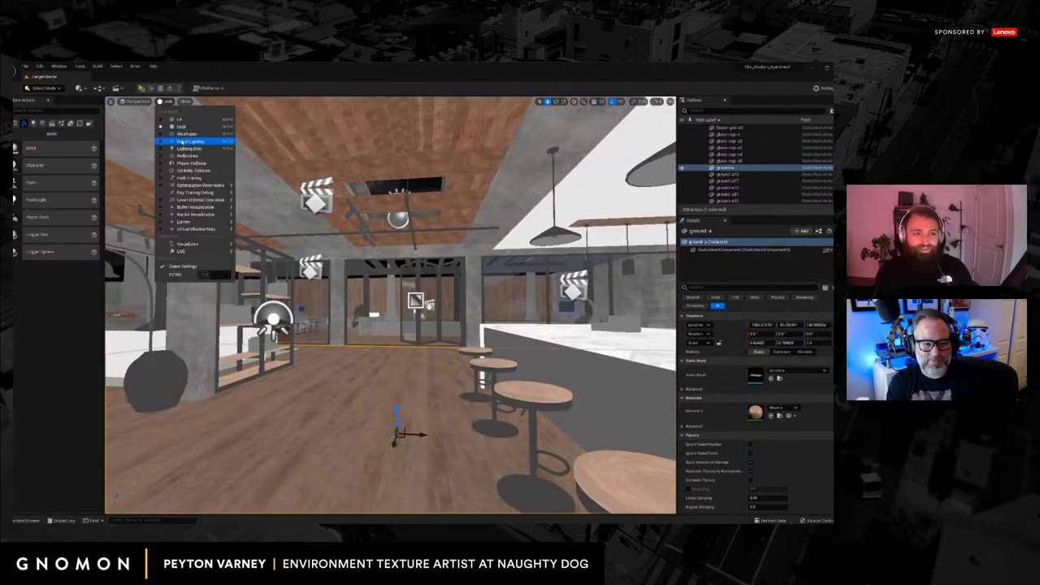
{"action": "left_click", "coordinate": [182, 141]}
{"action": "right_click_drag", "start_coordinate": [212, 182], "coordinate": [416, 334]}
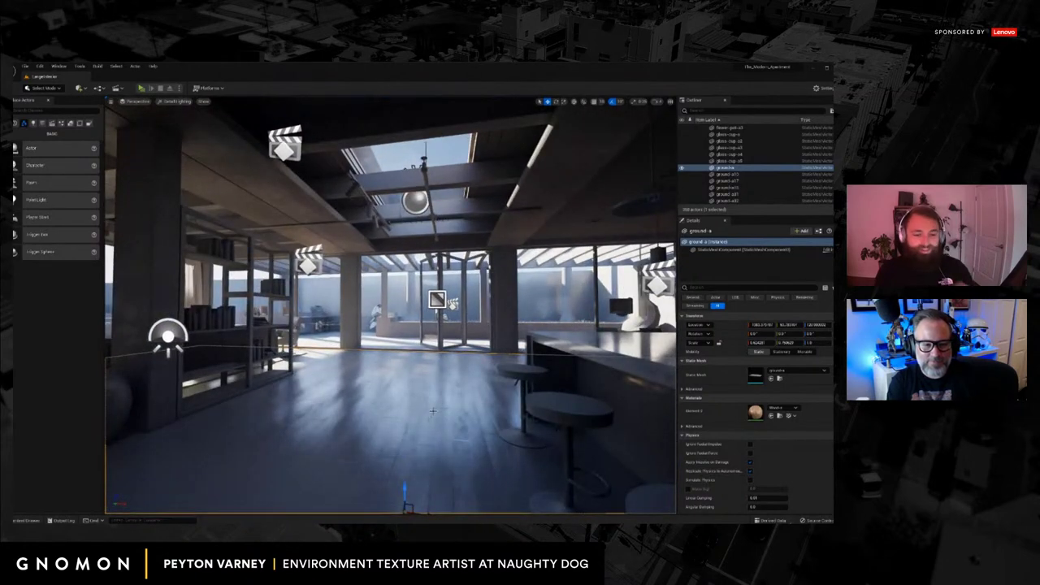
Return the viewport to Lit mode and view the wood floor toward the glass doors.
{"action": "left_click", "coordinate": [174, 101]}
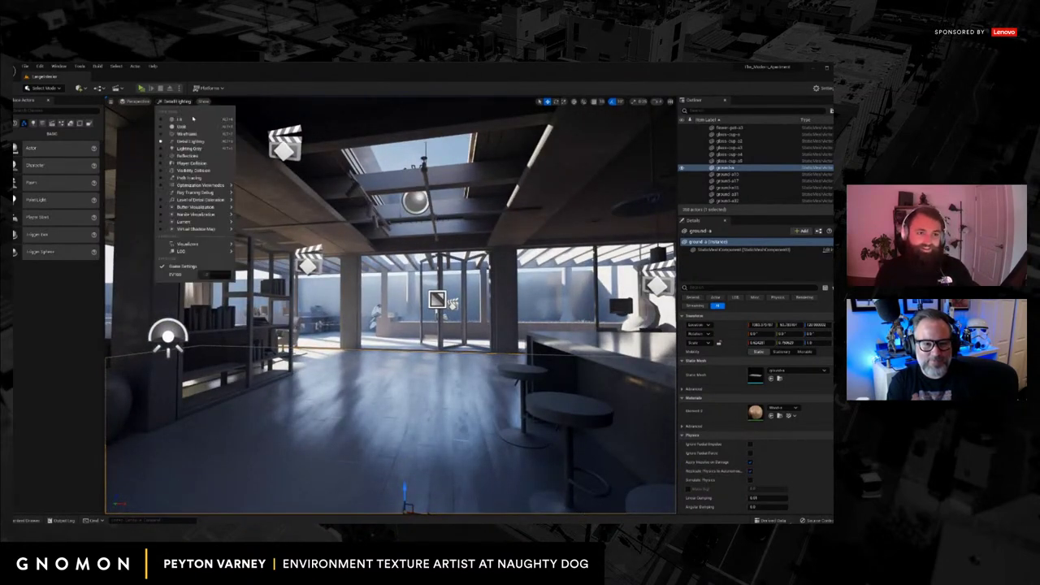
{"action": "left_click", "coordinate": [174, 119]}
{"action": "left_click_drag", "start_coordinate": [457, 358], "coordinate": [452, 358]}
{"action": "right_click_drag", "start_coordinate": [452, 355], "coordinate": [475, 346]}
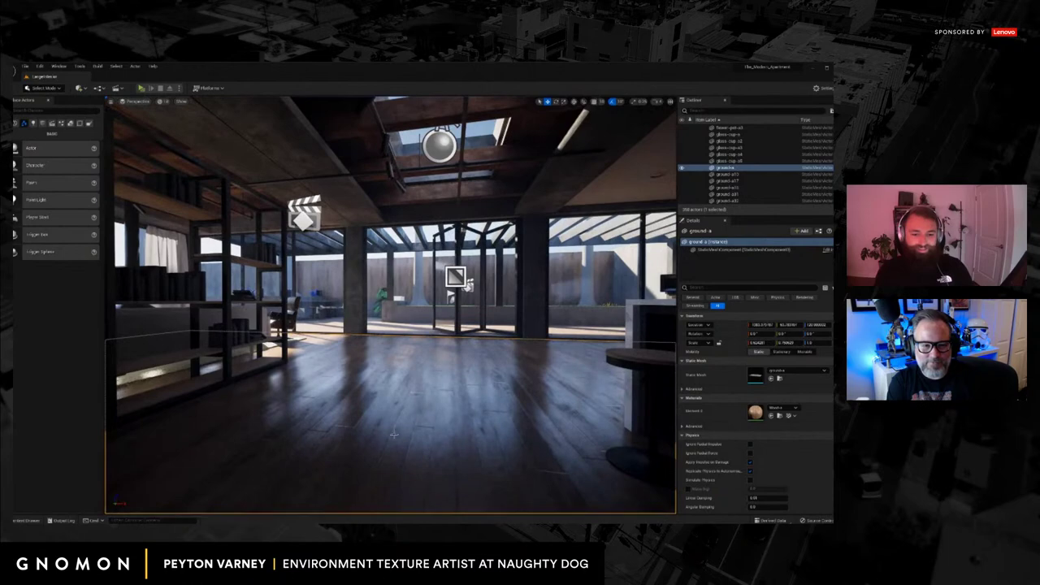
Examine the wood floor's reflections around the kitchen island, lounge area and glass patio doors.
{"action": "right_click_drag", "start_coordinate": [393, 435], "coordinate": [435, 396]}
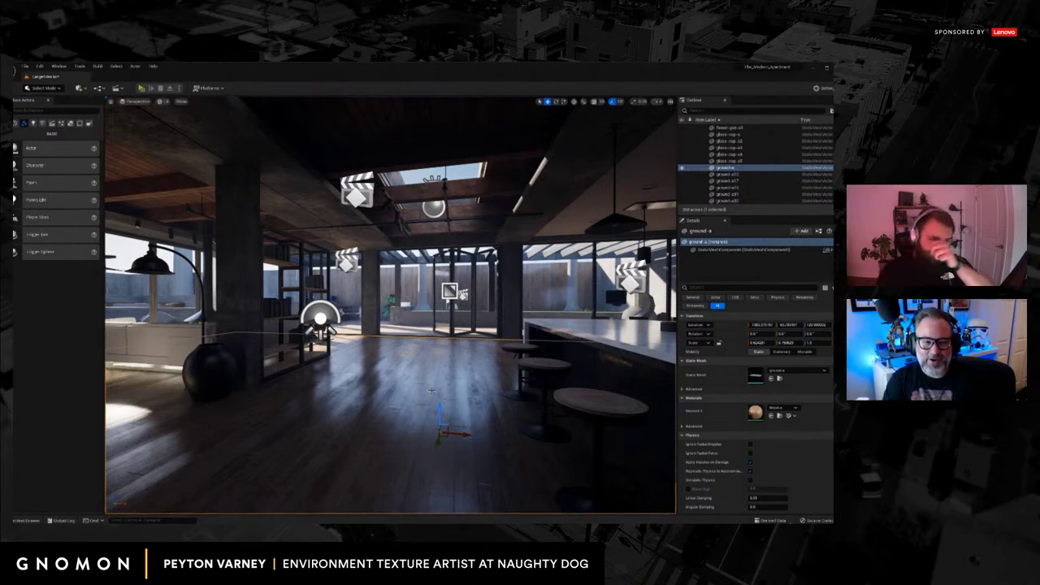
{"action": "key", "text": "w"}
{"action": "right_click_drag", "start_coordinate": [356, 374], "coordinate": [385, 378]}
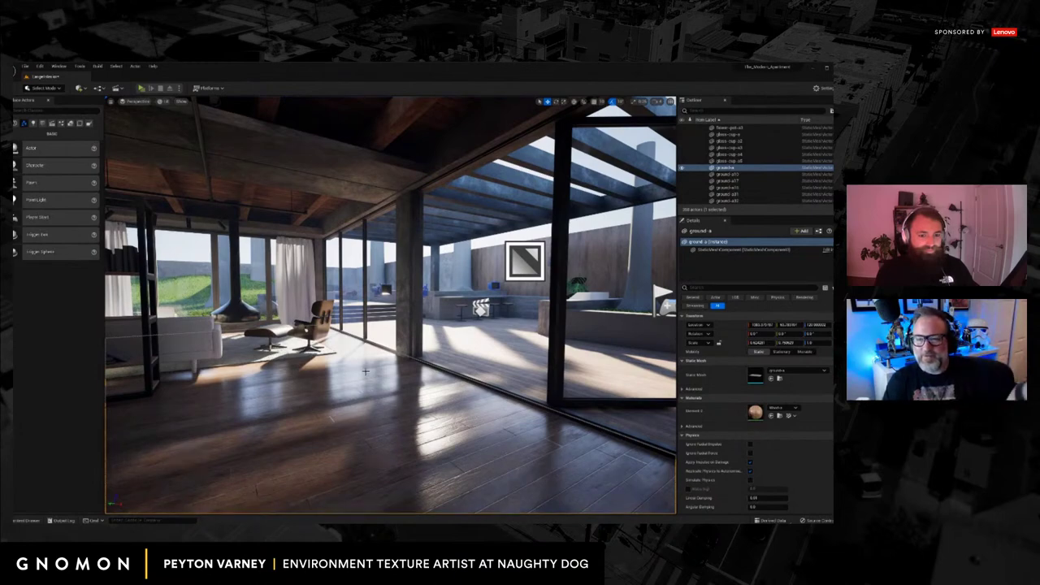
{"action": "mouse_move", "coordinate": [359, 370]}
{"action": "right_mouse_down"}
{"action": "mouse_move", "coordinate": [313, 381]}
{"action": "mouse_move", "coordinate": [371, 386]}
{"action": "right_mouse_up"}
Place a Sphere shape on the open floor near the kitchen island and assign it Emissive-a from the Materials folder.
{"action": "left_click", "coordinate": [26, 520]}
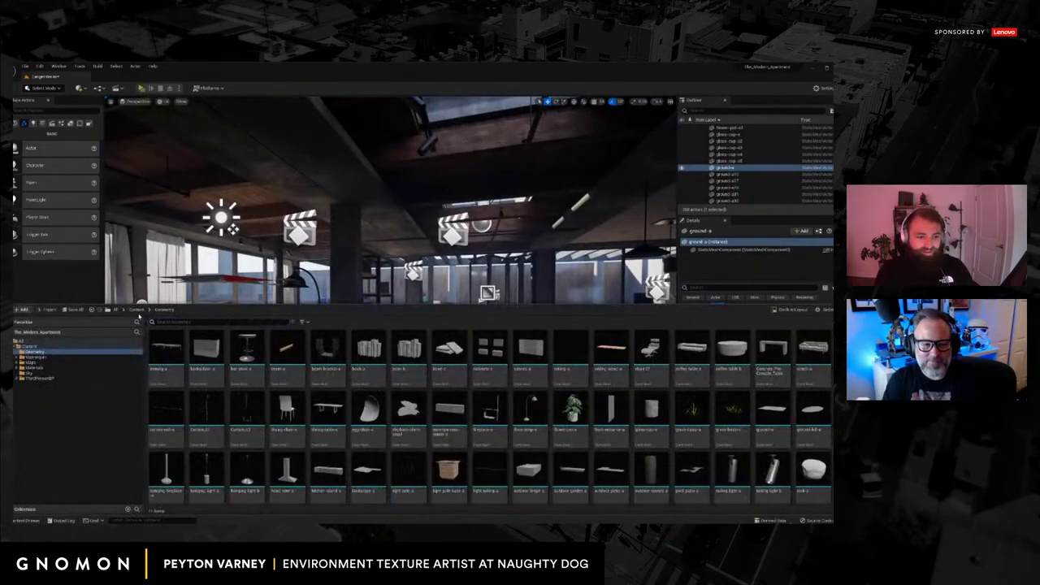
{"action": "left_click", "coordinate": [136, 310]}
{"action": "double_click", "coordinate": [279, 348]}
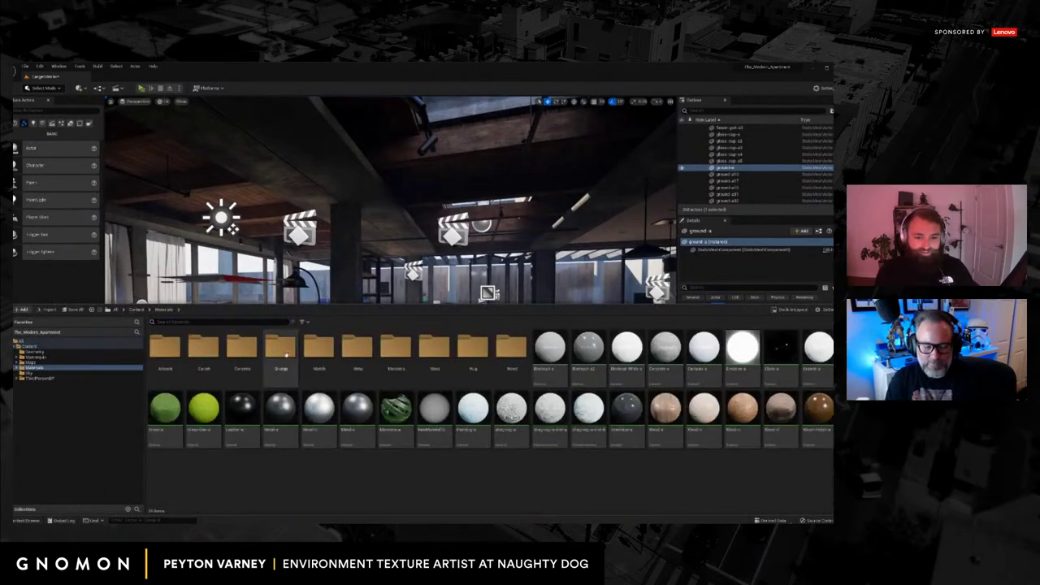
{"action": "right_click_drag", "start_coordinate": [447, 284], "coordinate": [477, 323]}
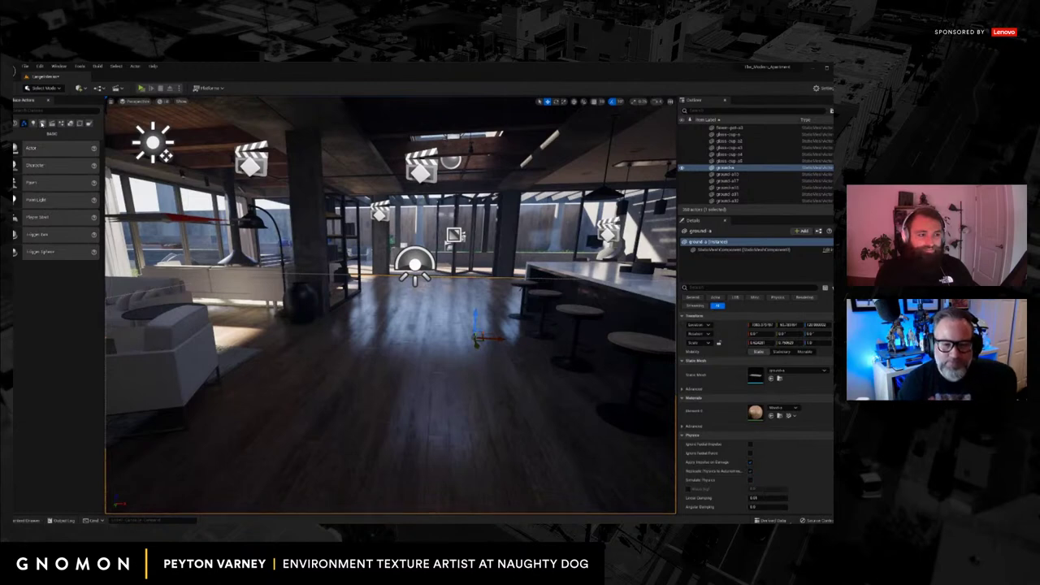
{"action": "left_click", "coordinate": [41, 123]}
{"action": "left_click_drag", "start_coordinate": [32, 165], "coordinate": [402, 265]}
{"action": "left_click", "coordinate": [26, 521]}
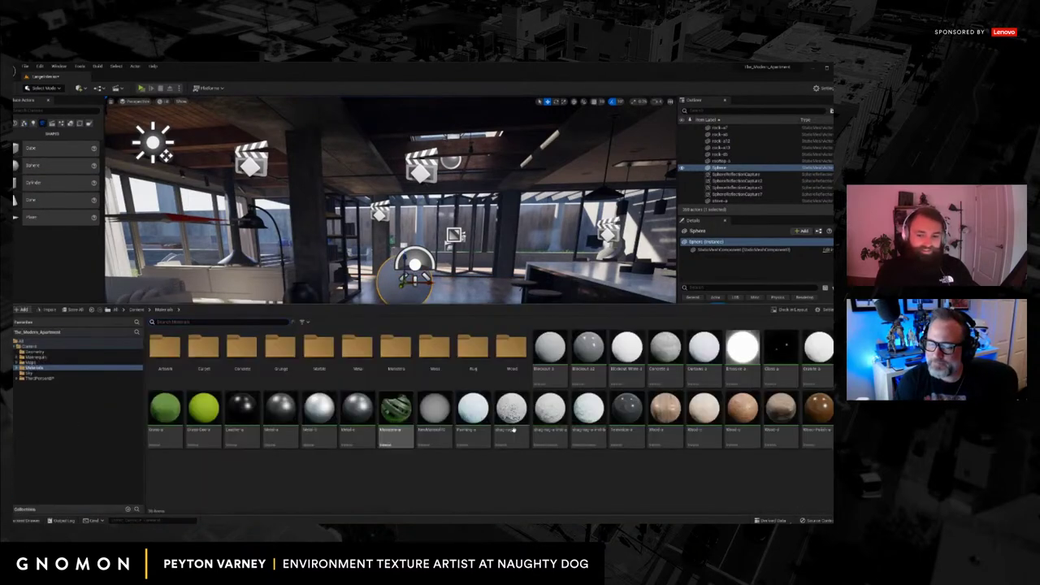
{"action": "left_click_drag", "start_coordinate": [742, 351], "coordinate": [401, 293]}
Check the glowing sphere's light with Game View on and off, and move the sphere toward the glass doors.
{"action": "right_click_drag", "start_coordinate": [400, 292], "coordinate": [436, 228]}
{"action": "key", "text": "g"}
{"action": "key", "text": "g"}
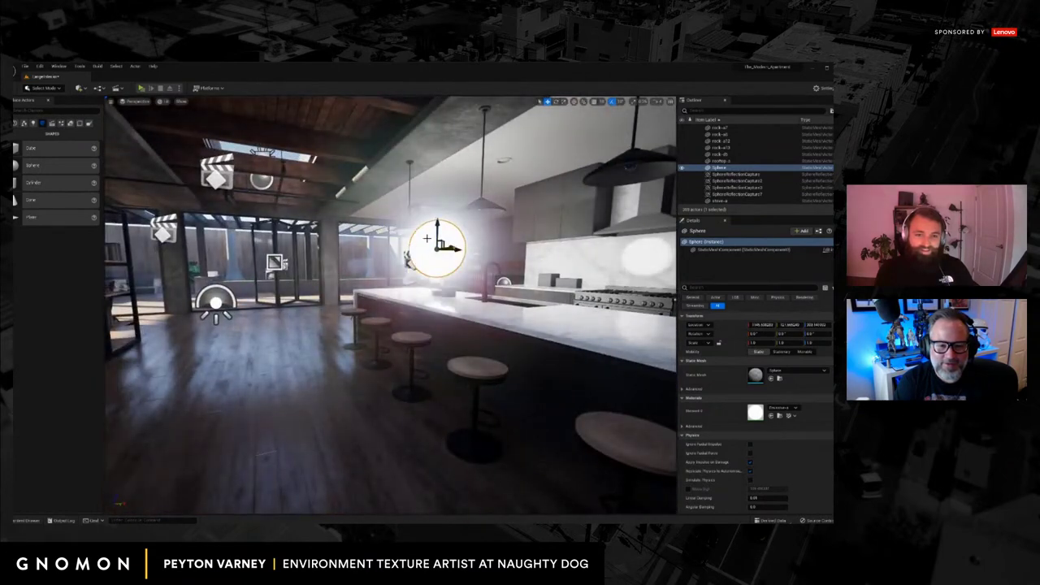
{"action": "left_click_drag", "start_coordinate": [441, 264], "coordinate": [362, 262]}
Change the constant color in the Emissive-a material to a warm orange and apply the change to the original material.
{"action": "left_click", "coordinate": [24, 521]}
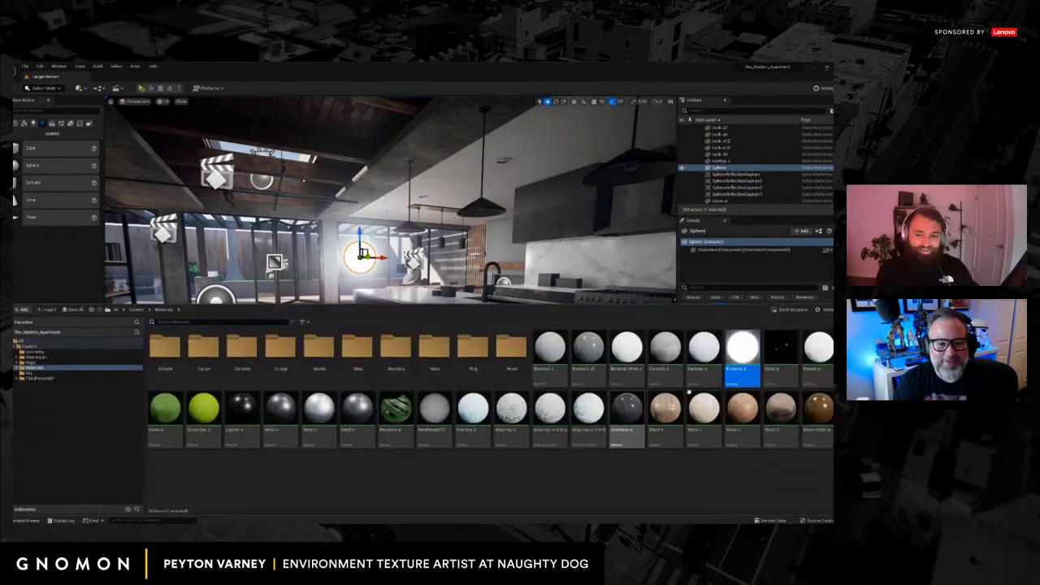
{"action": "double_click", "coordinate": [740, 347]}
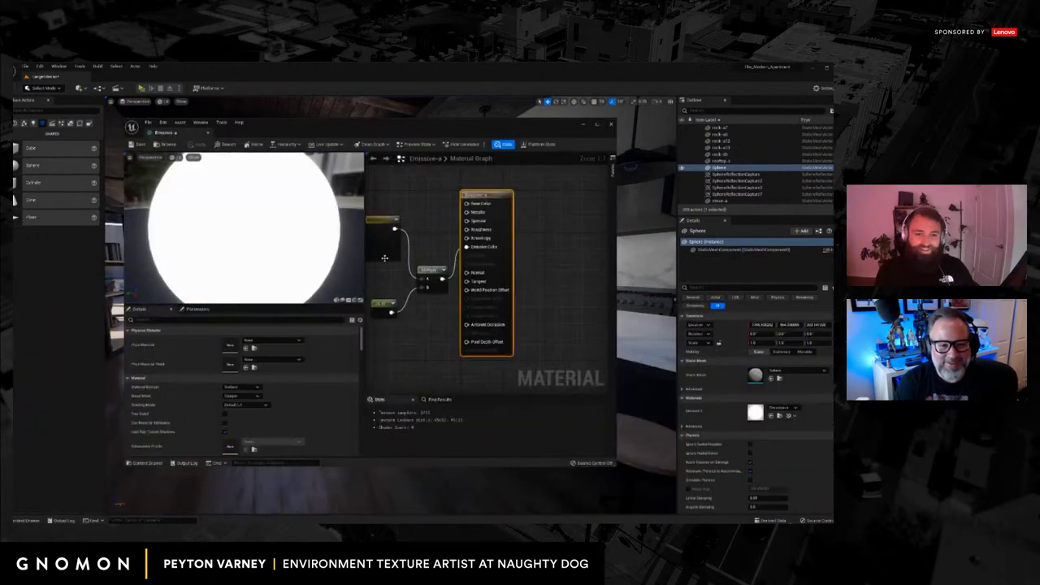
{"action": "right_click_drag", "start_coordinate": [399, 281], "coordinate": [486, 287]}
{"action": "double_click", "coordinate": [457, 248]}
{"action": "left_click_drag", "start_coordinate": [494, 298], "coordinate": [524, 319]}
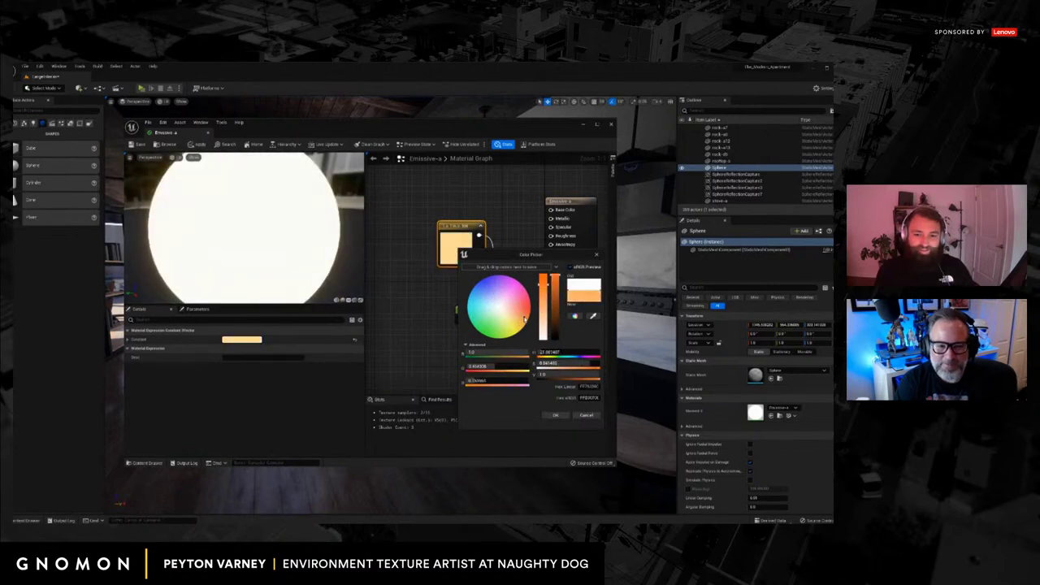
{"action": "left_click", "coordinate": [555, 415]}
{"action": "right_click_drag", "start_coordinate": [413, 311], "coordinate": [392, 306]}
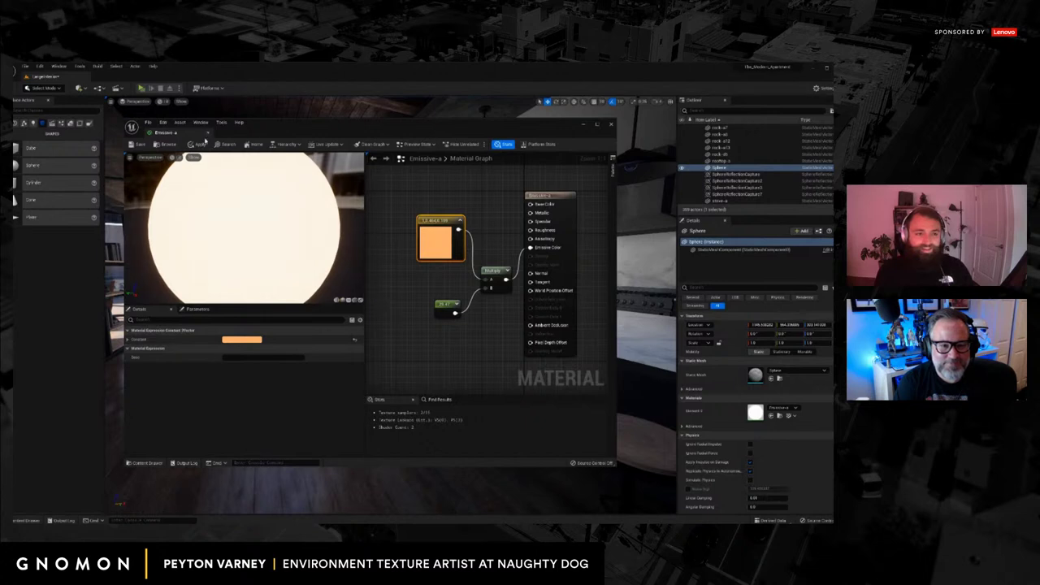
{"action": "left_click", "coordinate": [609, 123]}
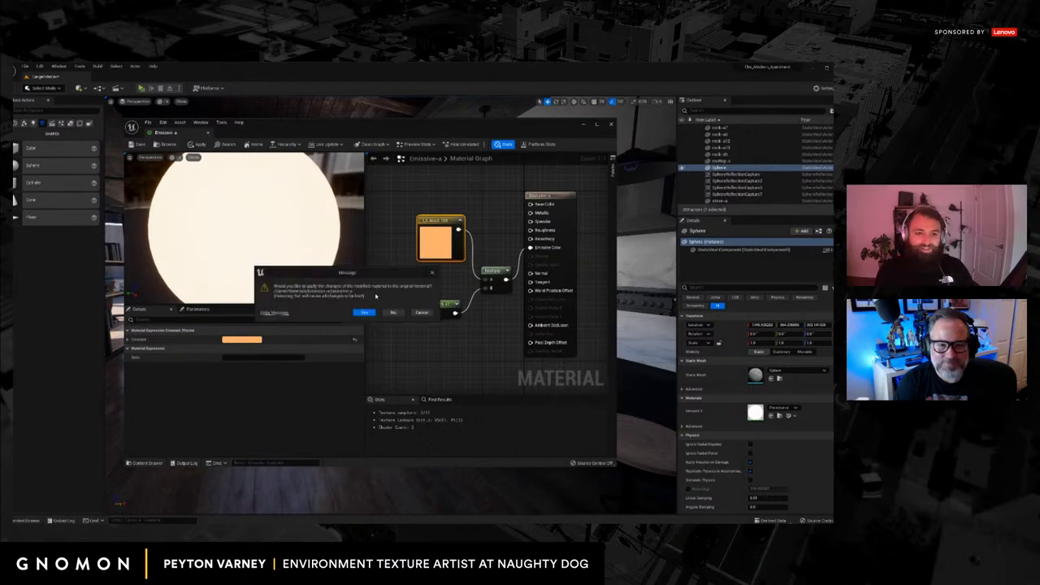
{"action": "left_click", "coordinate": [364, 312]}
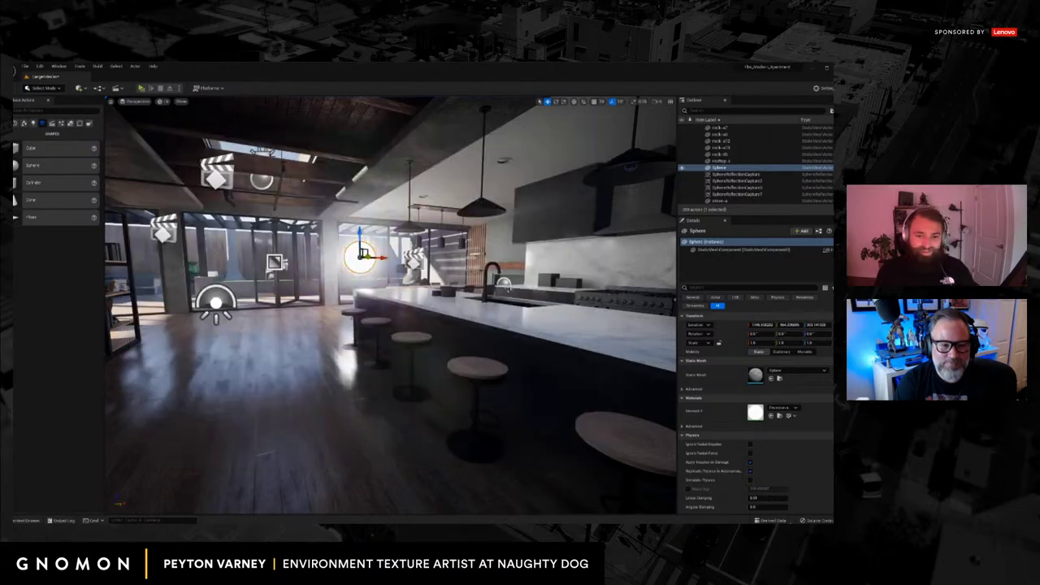
Inspect the sphere's warm glow on the floor and kitchen with Game View on and off.
{"action": "key", "text": "g"}
{"action": "mouse_move", "coordinate": [423, 296]}
{"action": "middle_mouse_down"}
{"action": "mouse_move", "coordinate": [425, 308]}
{"action": "mouse_move", "coordinate": [390, 308]}
{"action": "mouse_move", "coordinate": [415, 294]}
{"action": "middle_mouse_up"}
{"action": "key", "text": "g"}
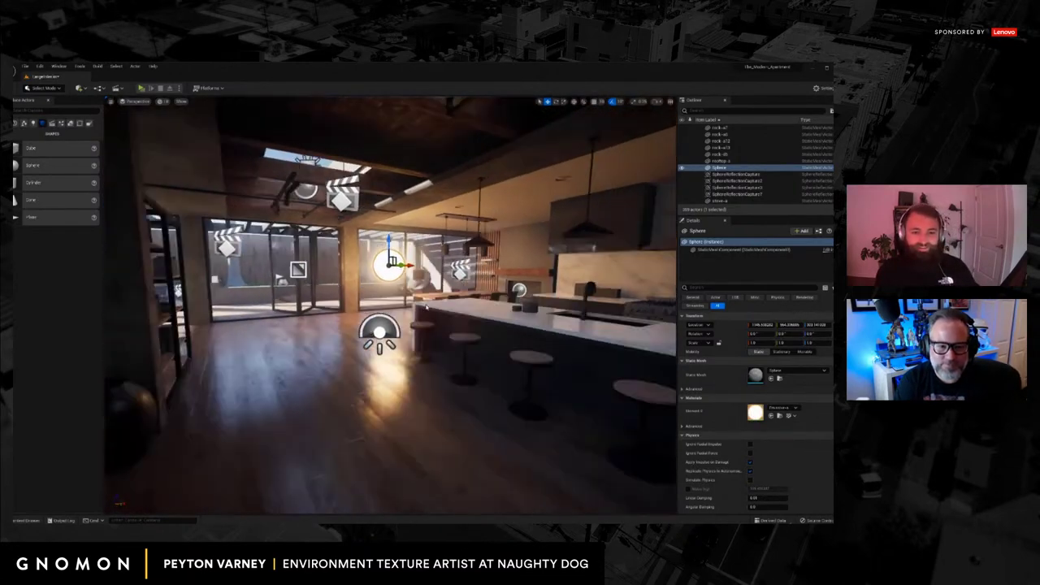
{"action": "key", "text": "g"}
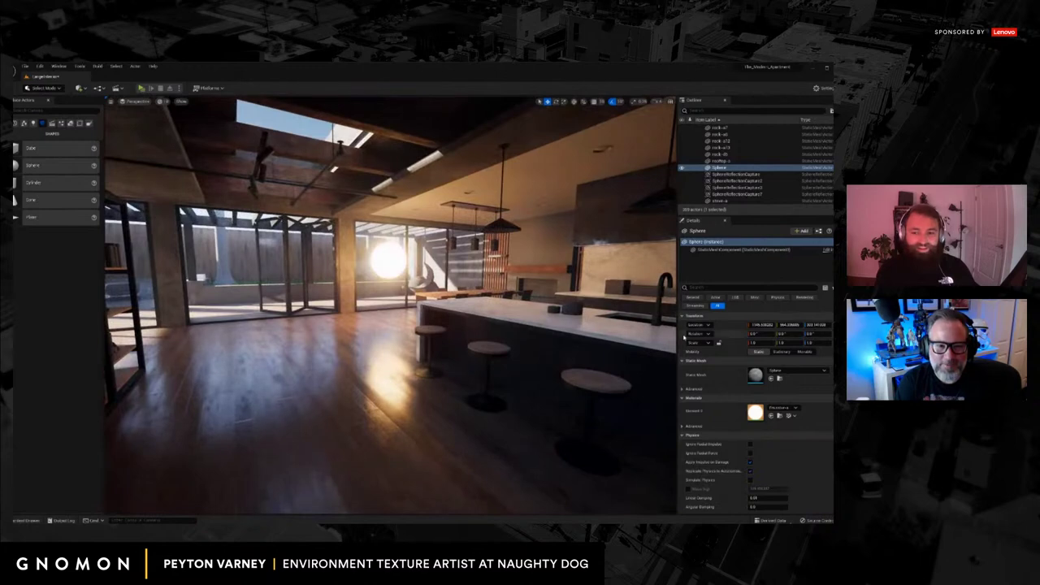
Scale the glowing sphere down to less than half its size.
{"action": "right_click_drag", "start_coordinate": [426, 312], "coordinate": [426, 314]}
{"action": "key", "text": "g"}
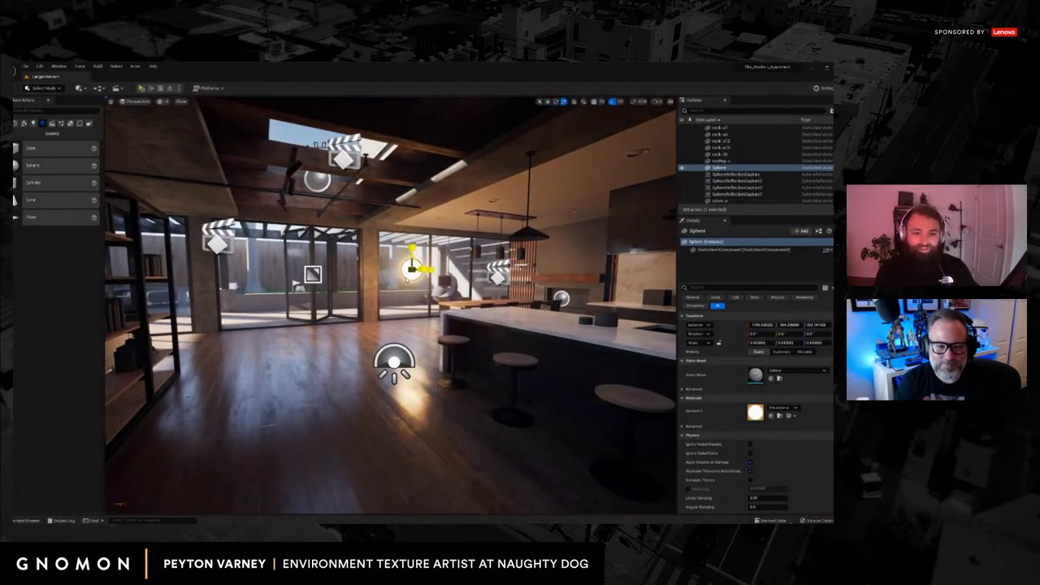
{"action": "key", "text": "g"}
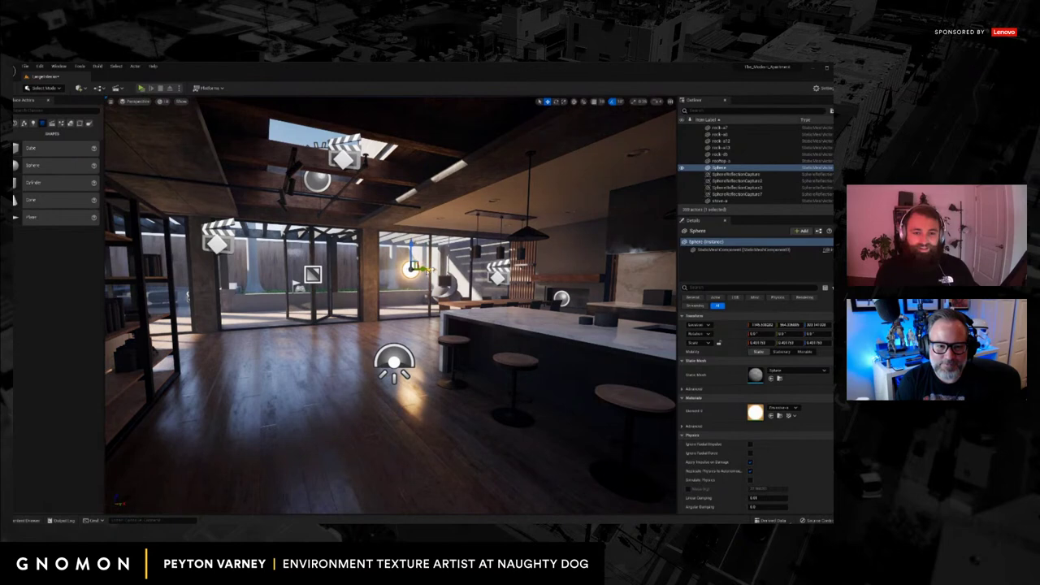
Move the glowing sphere along the kitchen wall and across the apartment to see how it lights each surface.
{"action": "left_click_drag", "start_coordinate": [428, 269], "coordinate": [512, 268]}
{"action": "right_click_drag", "start_coordinate": [485, 304], "coordinate": [731, 276]}
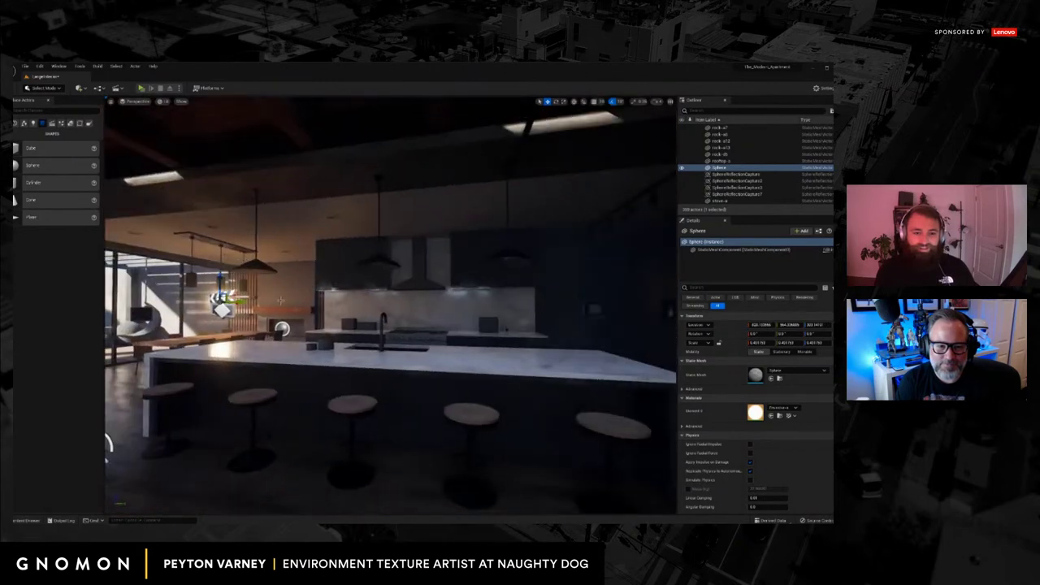
{"action": "left_click_drag", "start_coordinate": [248, 300], "coordinate": [588, 298]}
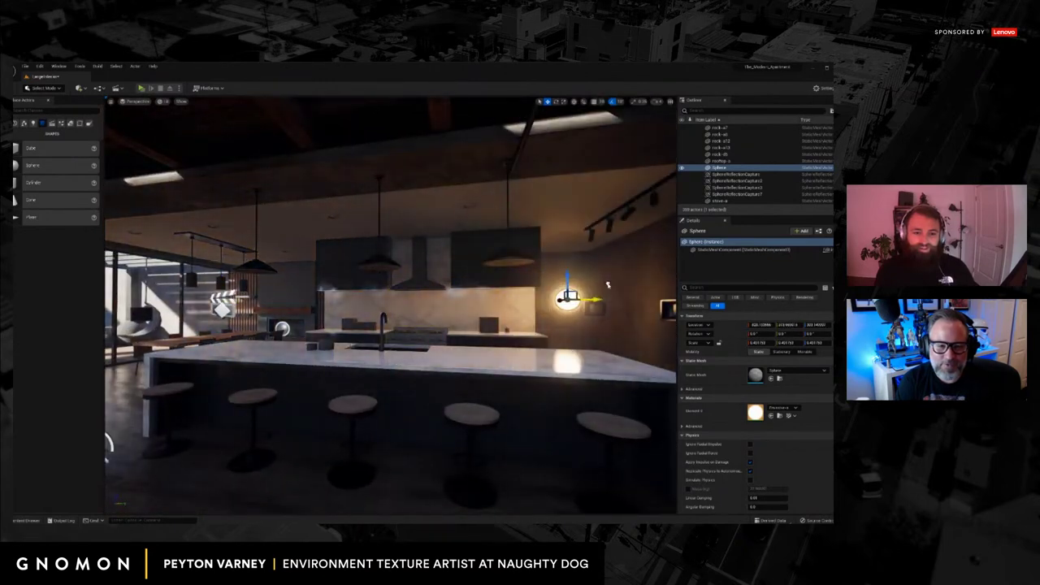
{"action": "right_click_drag", "start_coordinate": [603, 284], "coordinate": [796, 283]}
{"action": "left_click_drag", "start_coordinate": [338, 281], "coordinate": [534, 275]}
{"action": "right_click_drag", "start_coordinate": [482, 303], "coordinate": [271, 287]}
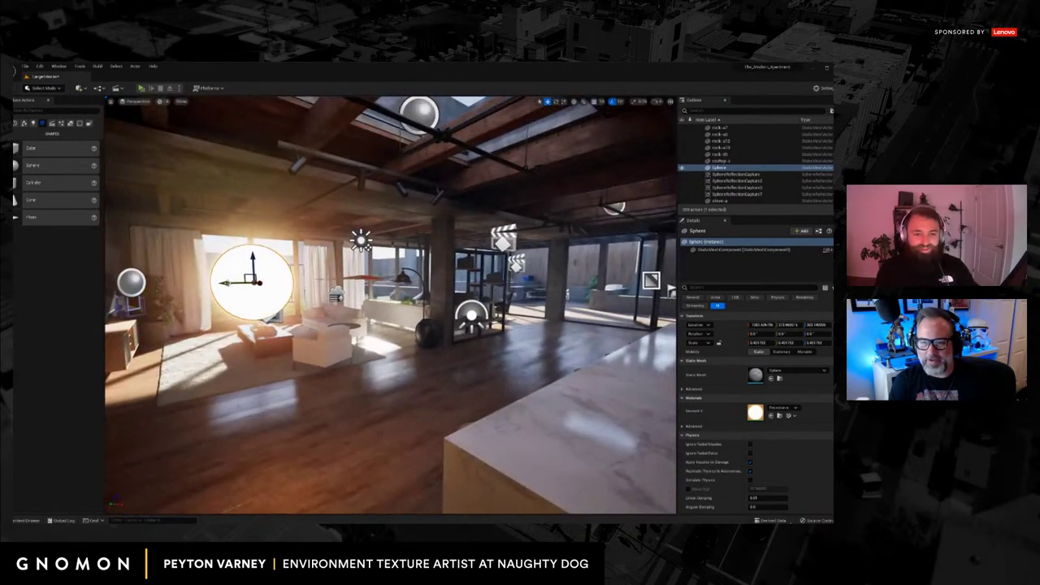
Move the glowing sphere in front of the glass doors and view its floor reflection in Game View.
{"action": "left_click_drag", "start_coordinate": [231, 283], "coordinate": [609, 278]}
{"action": "mouse_move", "coordinate": [611, 279]}
{"action": "right_mouse_down"}
{"action": "mouse_move", "coordinate": [632, 281]}
{"action": "mouse_move", "coordinate": [611, 280]}
{"action": "right_mouse_up"}
{"action": "key", "text": "g"}
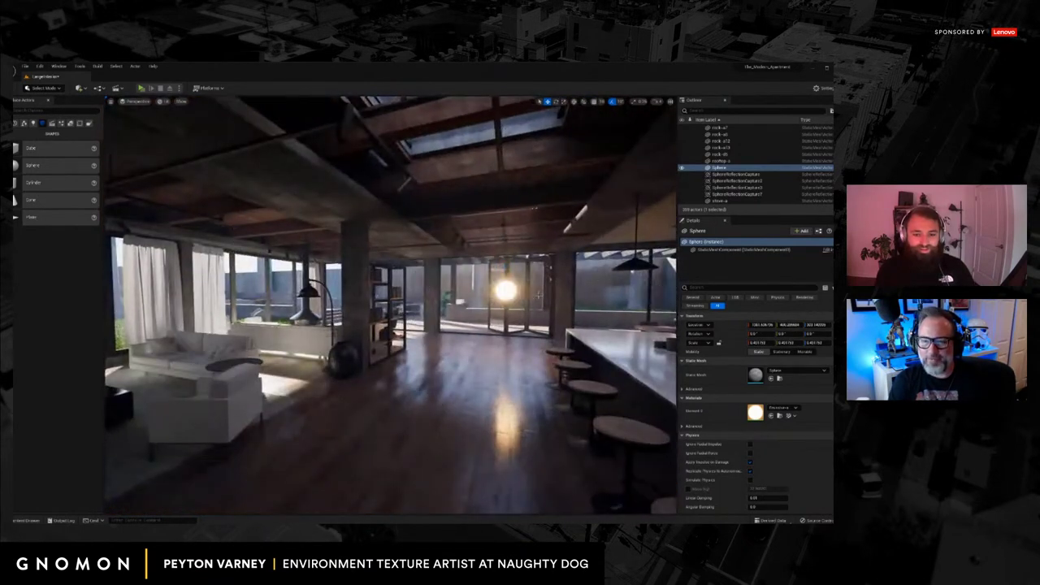
{"action": "key", "text": "g"}
Shift the glowing sphere toward the bookshelf, and delete and restore it to compare the lighting.
{"action": "left_click_drag", "start_coordinate": [516, 291], "coordinate": [464, 291]}
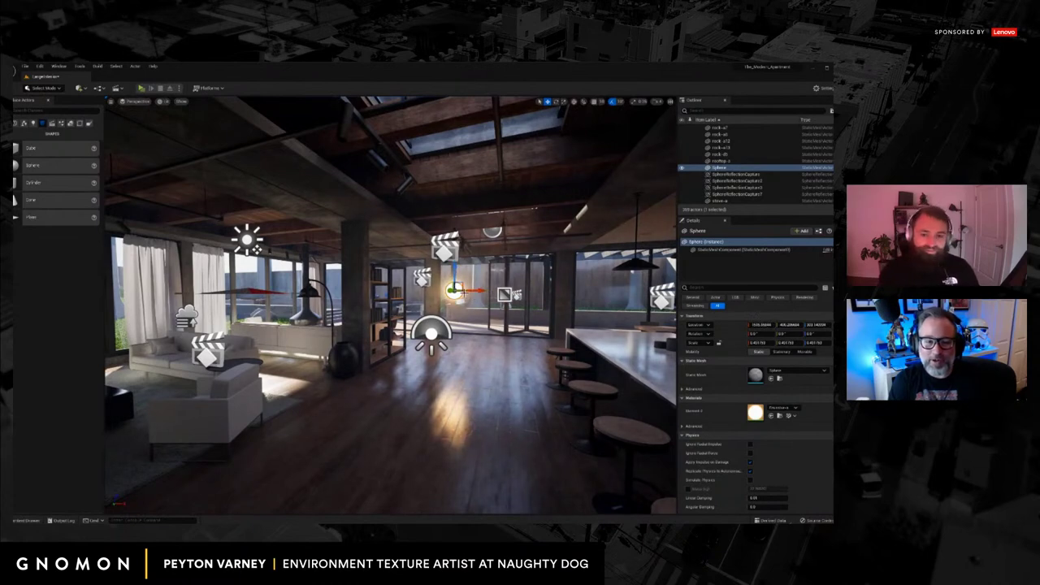
{"action": "key", "text": "Delete"}
{"action": "key", "text": "ctrl+z"}
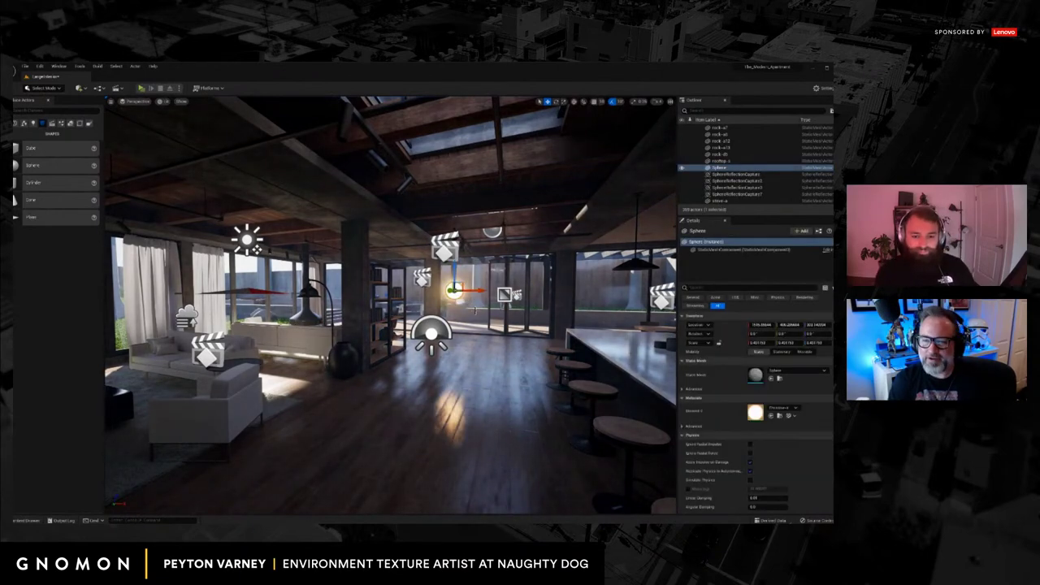
View the apartment in Path Tracing mode and return the viewport to Lit mode.
{"action": "right_click_drag", "start_coordinate": [474, 310], "coordinate": [427, 311]}
{"action": "left_click", "coordinate": [162, 101]}
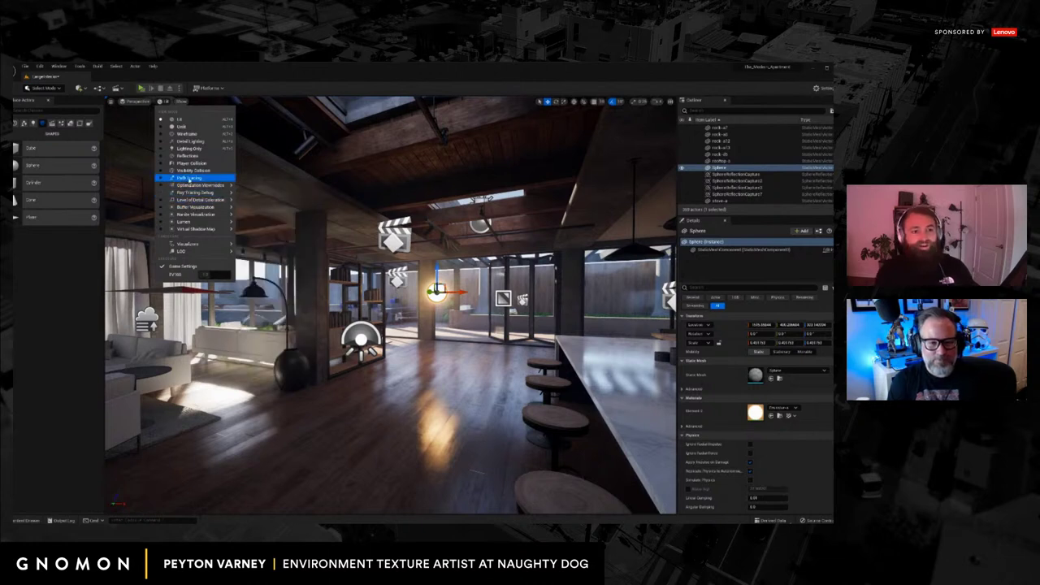
{"action": "mouse_move", "coordinate": [182, 185]}
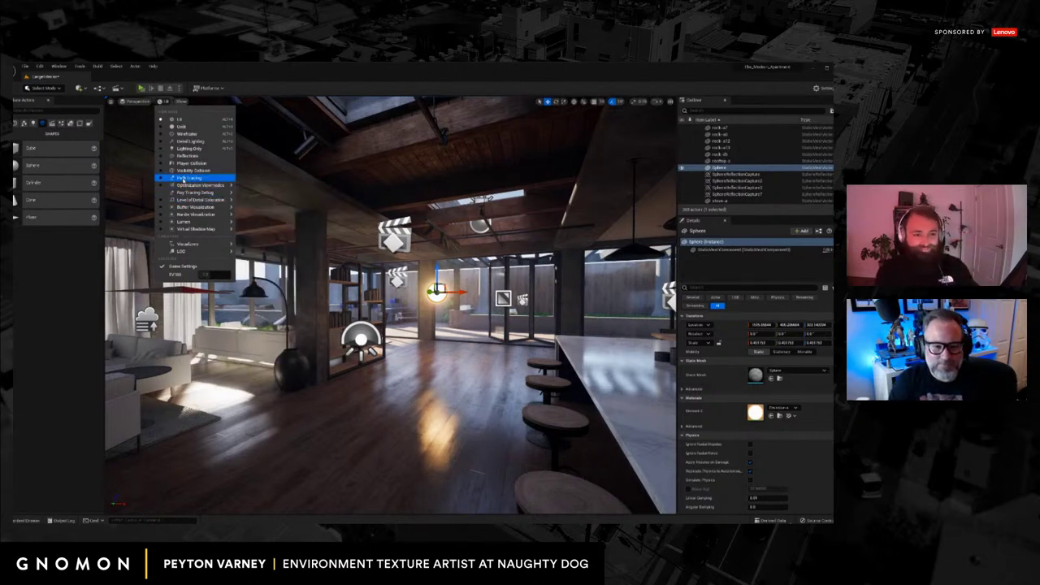
{"action": "left_click", "coordinate": [185, 178]}
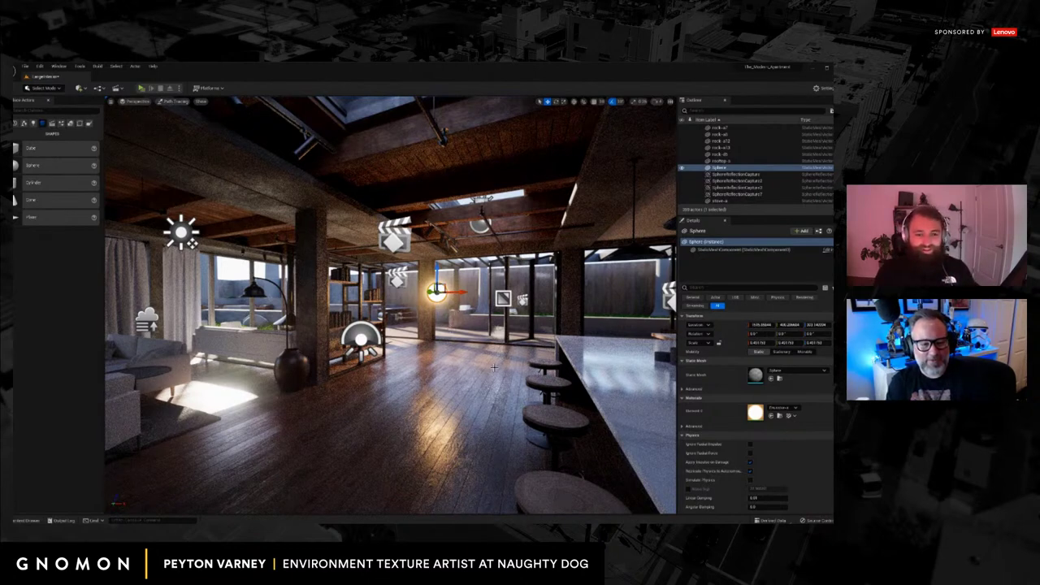
{"action": "left_click", "coordinate": [172, 101]}
{"action": "left_click", "coordinate": [179, 120]}
Delete the glowing sphere and view the room from the end of the kitchen island.
{"action": "right_click_drag", "start_coordinate": [345, 246], "coordinate": [369, 297]}
{"action": "right_click_drag", "start_coordinate": [471, 285], "coordinate": [422, 286]}
{"action": "key", "text": "Delete"}
{"action": "right_click_drag", "start_coordinate": [353, 328], "coordinate": [382, 353]}
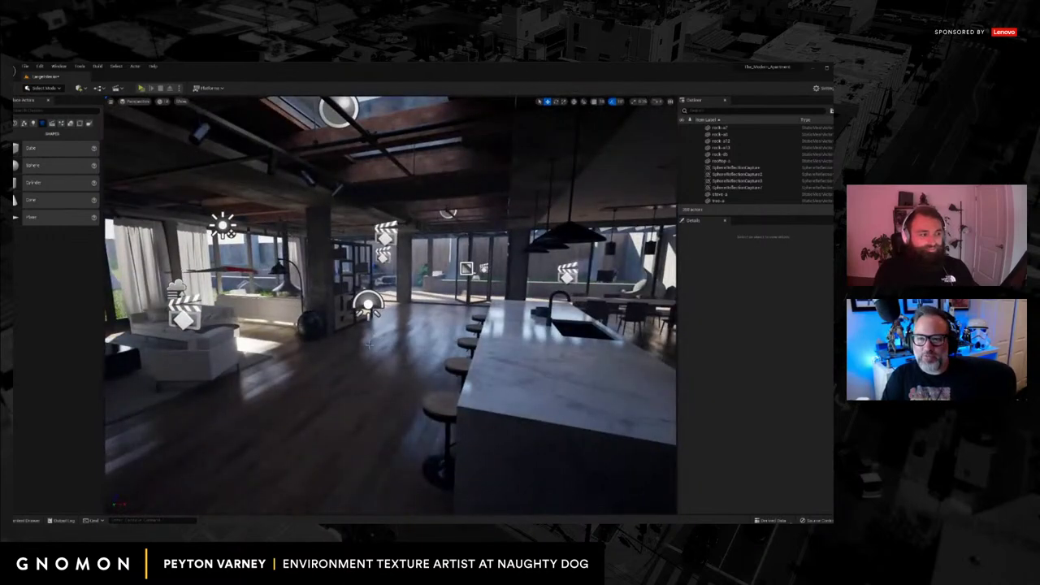